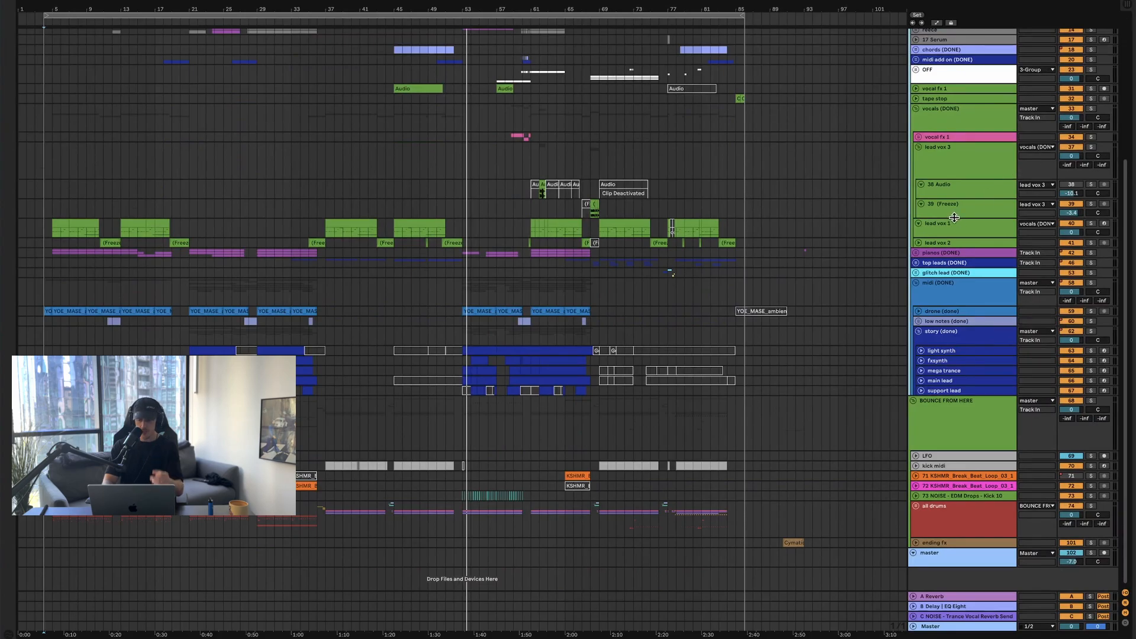
# - Solo the lead vox 1 track and open its Arcade instrument, scaling the plug-in window down and placing it over the arrangement
pyautogui.click(954, 222)
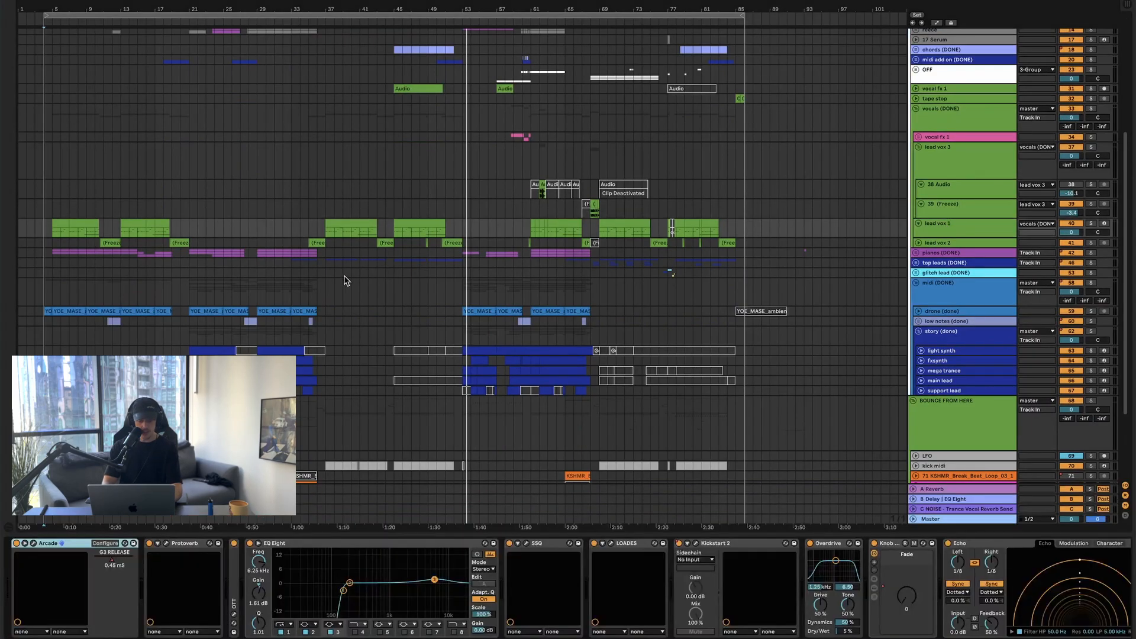
pyautogui.click(1090, 223)
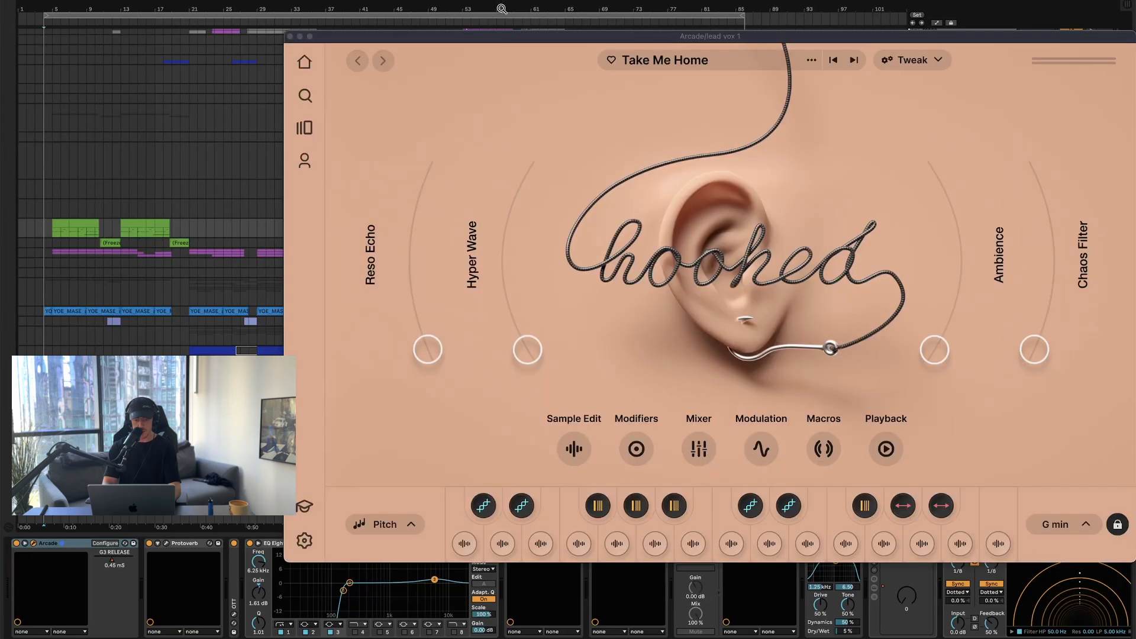
pyautogui.moveTo(501, 39); pyautogui.dragTo(261, 1)
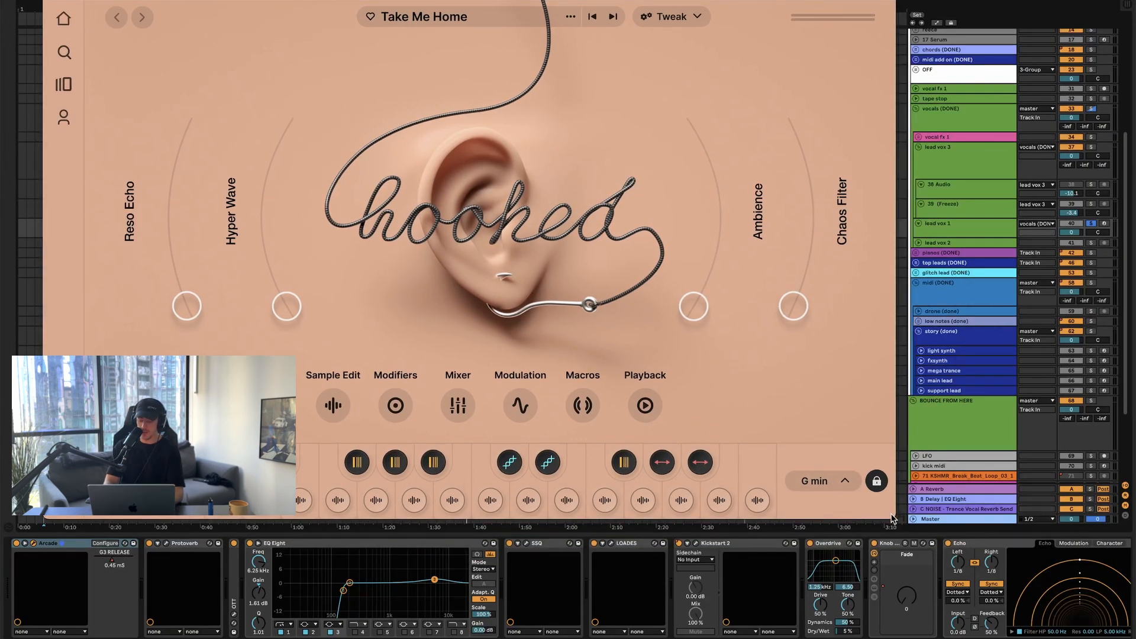
pyautogui.moveTo(893, 516); pyautogui.dragTo(761, 430)
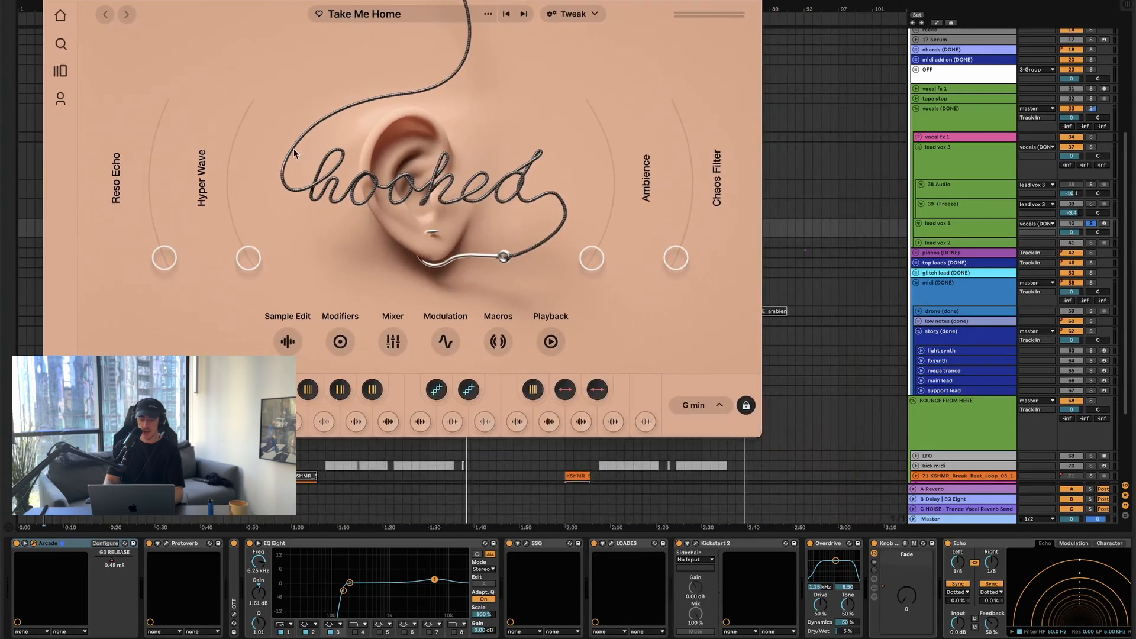
pyautogui.moveTo(288, 0); pyautogui.dragTo(317, 1)
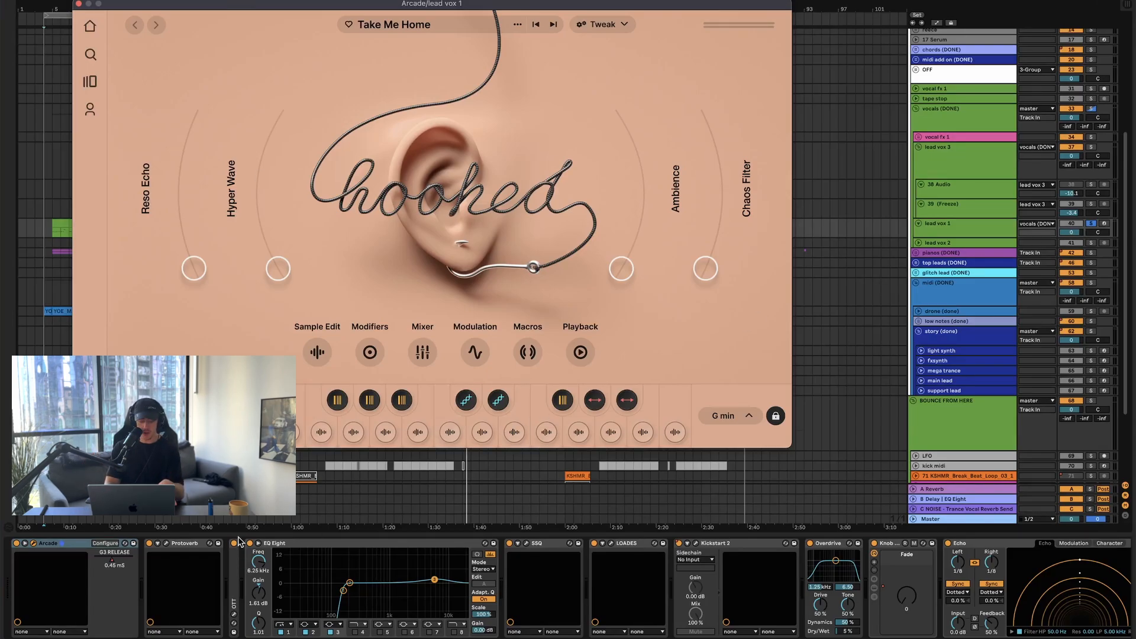
# - Group every effect after Arcade on lead vox 1 into one audio effect rack and switch that rack off
pyautogui.click(185, 550)
pyautogui.hscroll(15, 679, 571)
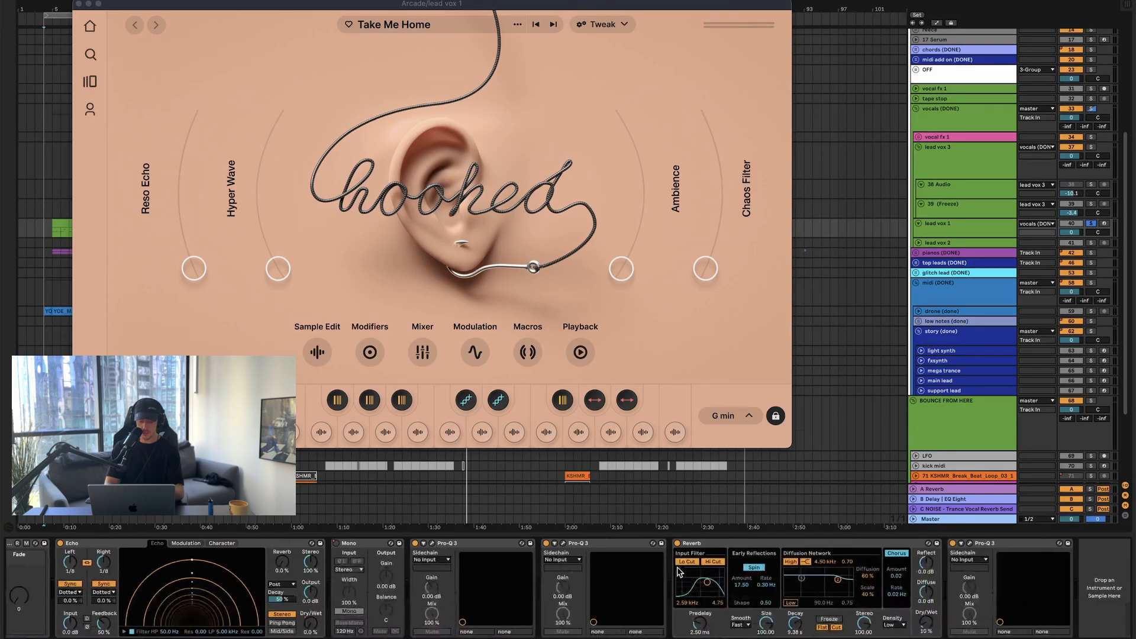
pyautogui.keyDown('shift'); pyautogui.click(987, 545); pyautogui.keyUp('shift')
pyautogui.hscroll(-15, 732, 633)
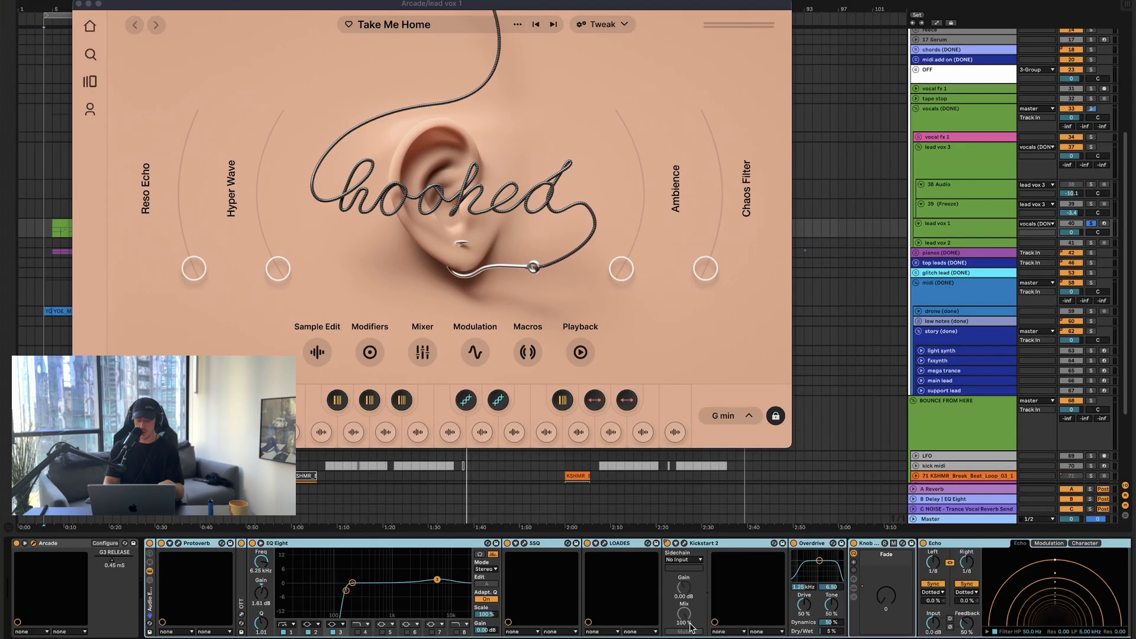
pyautogui.click(149, 543)
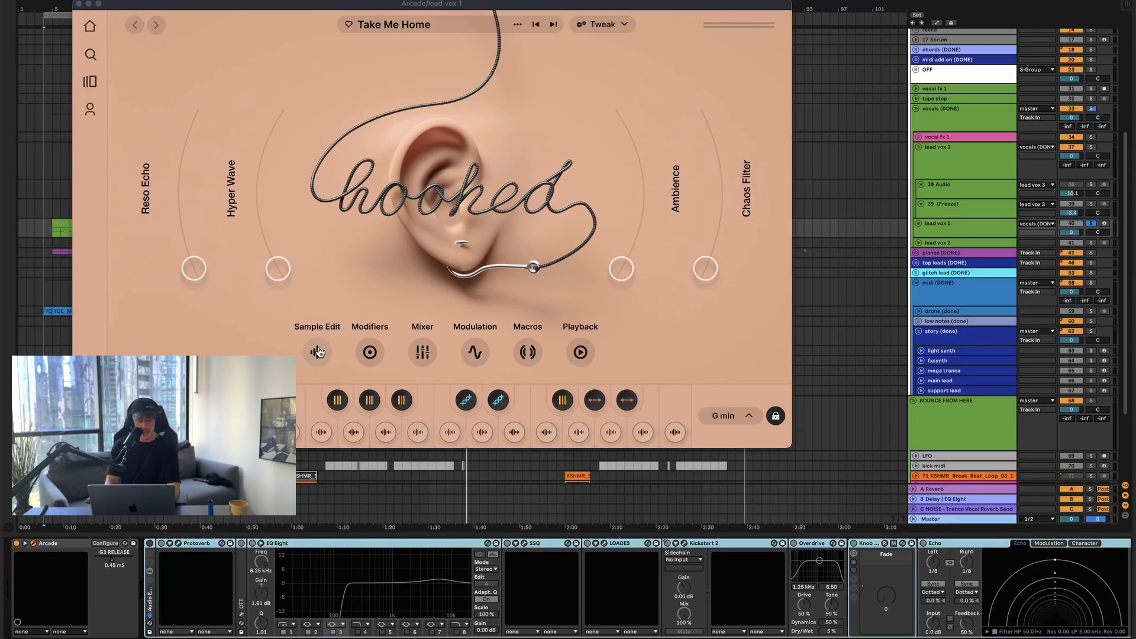
# - Audition dry samples from Arcade's Take Me Home kit and look at the device chains of the Master and 39 (Freeze) tracks
pyautogui.click(225, 432)
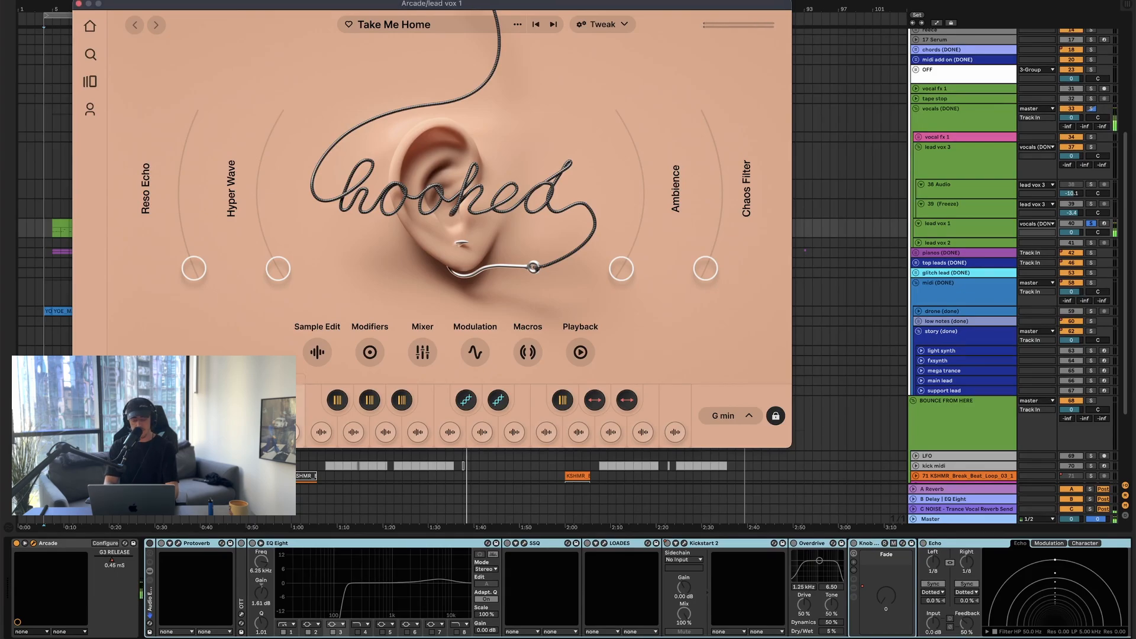
pyautogui.click(321, 434)
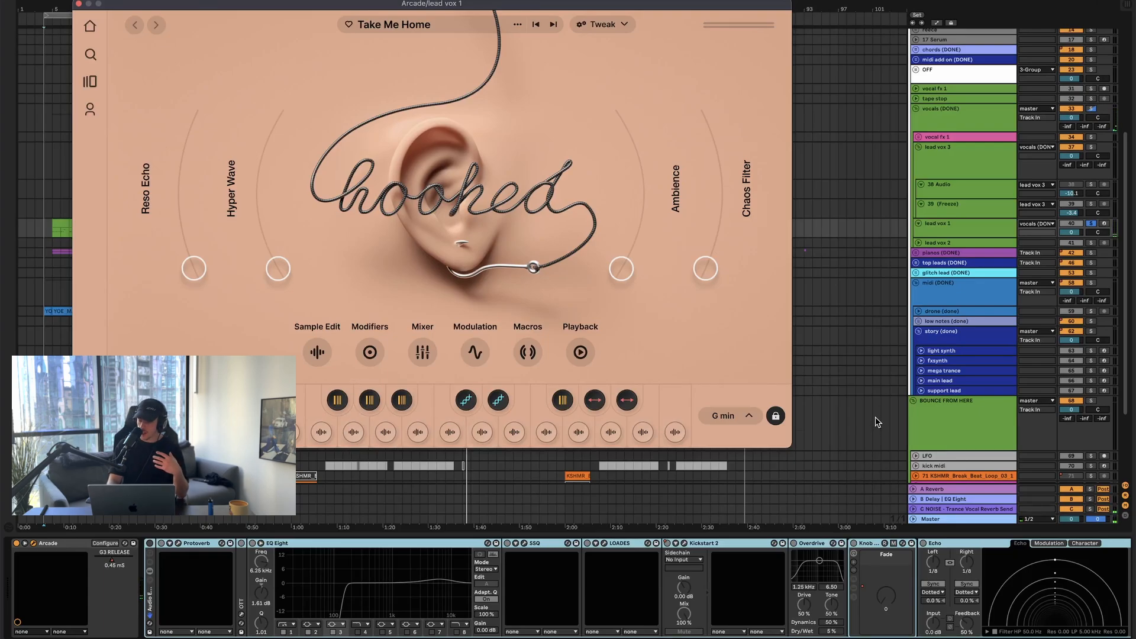
pyautogui.click(959, 233)
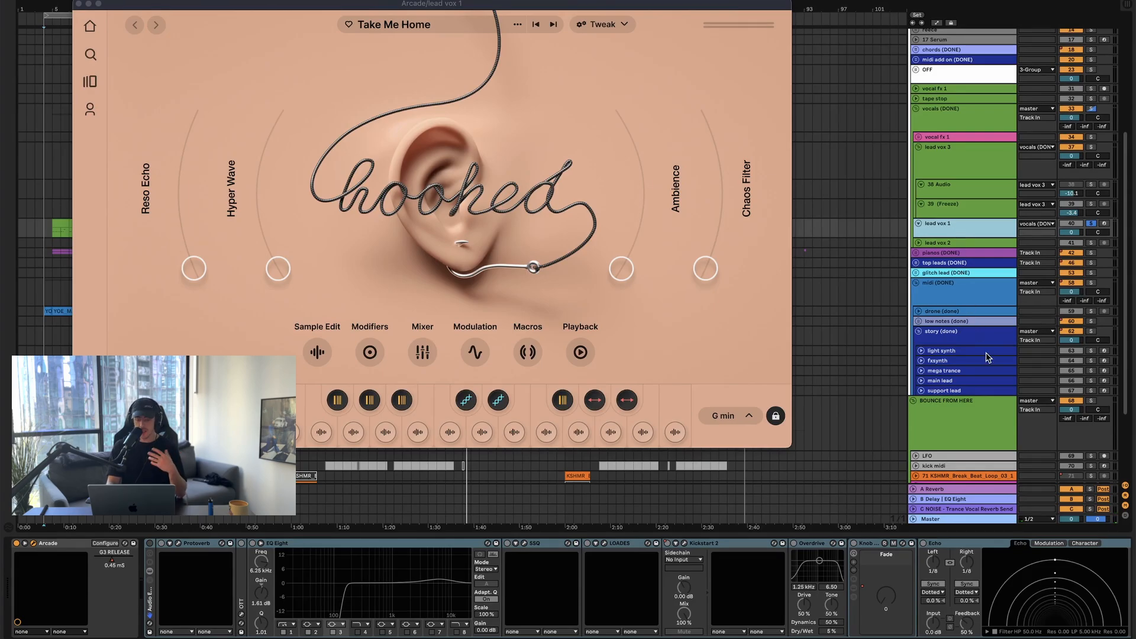
pyautogui.click(953, 519)
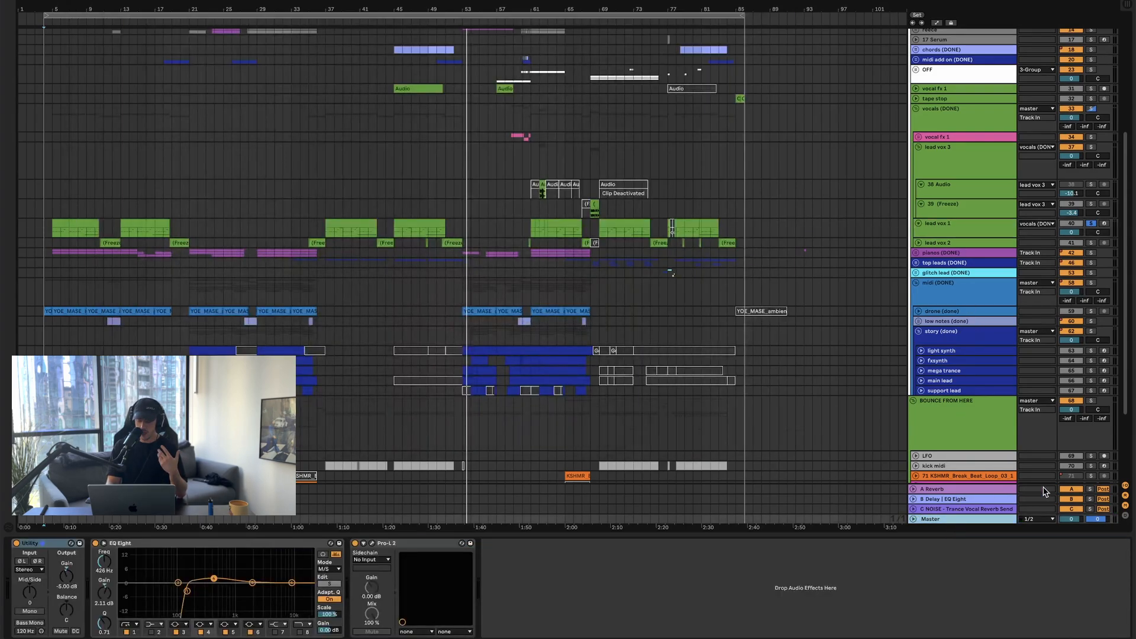
pyautogui.click(960, 204)
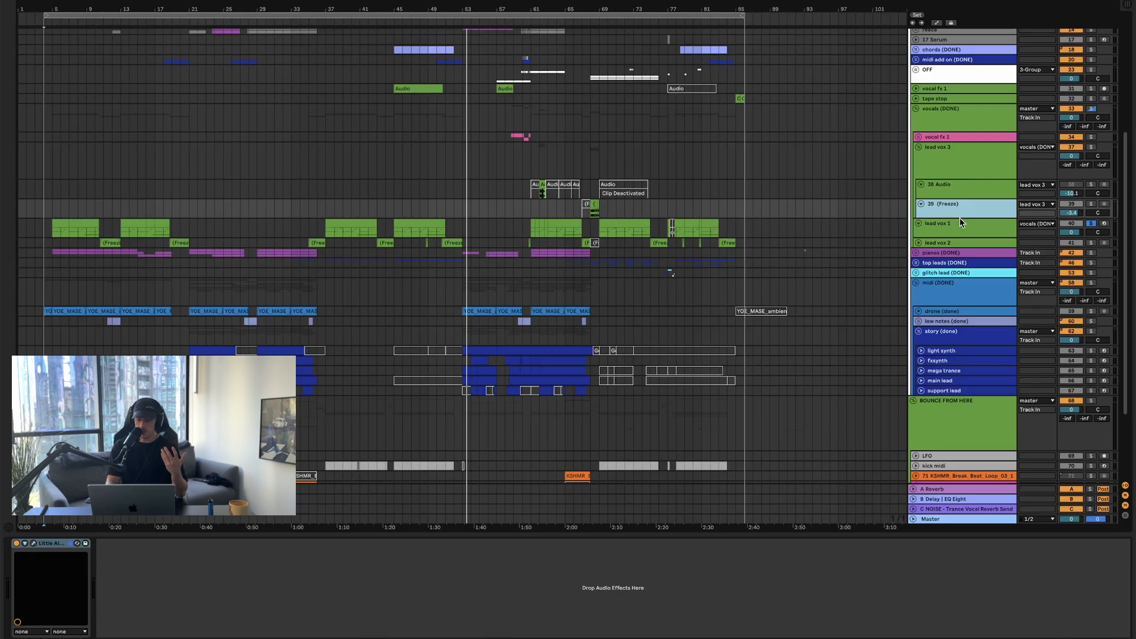
# - Close the Arcade window and select the first lead vox 1 clip, starting at bar 5, in the arrangement
pyautogui.click(960, 221)
pyautogui.click(54, 222)
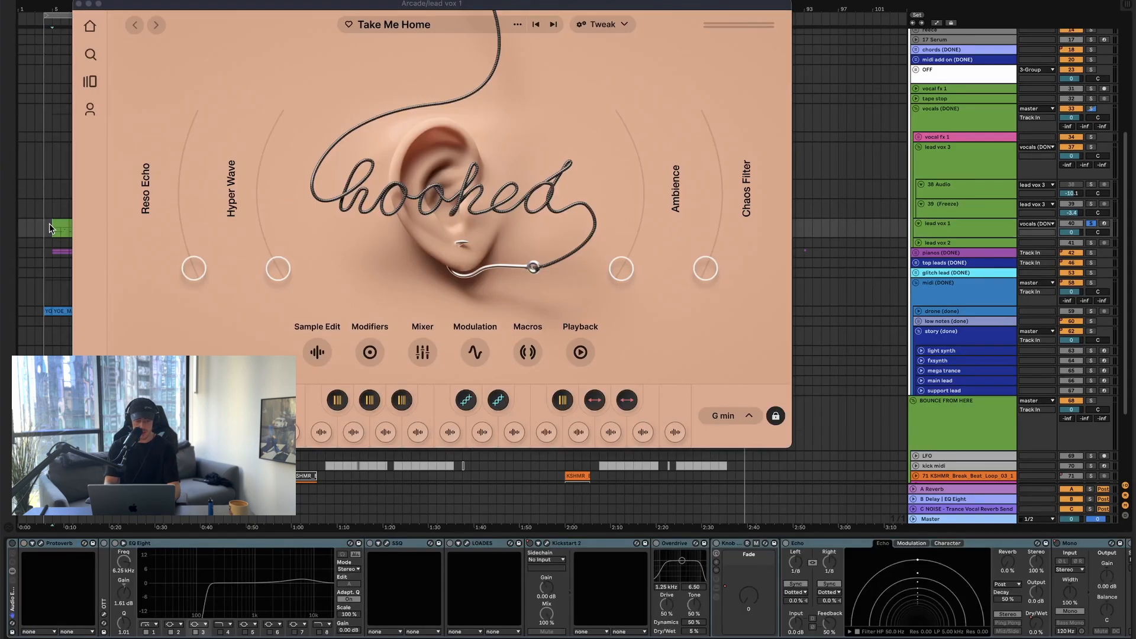
pyautogui.press('+')
pyautogui.press('+')
pyautogui.press('+')
pyautogui.click(79, 4)
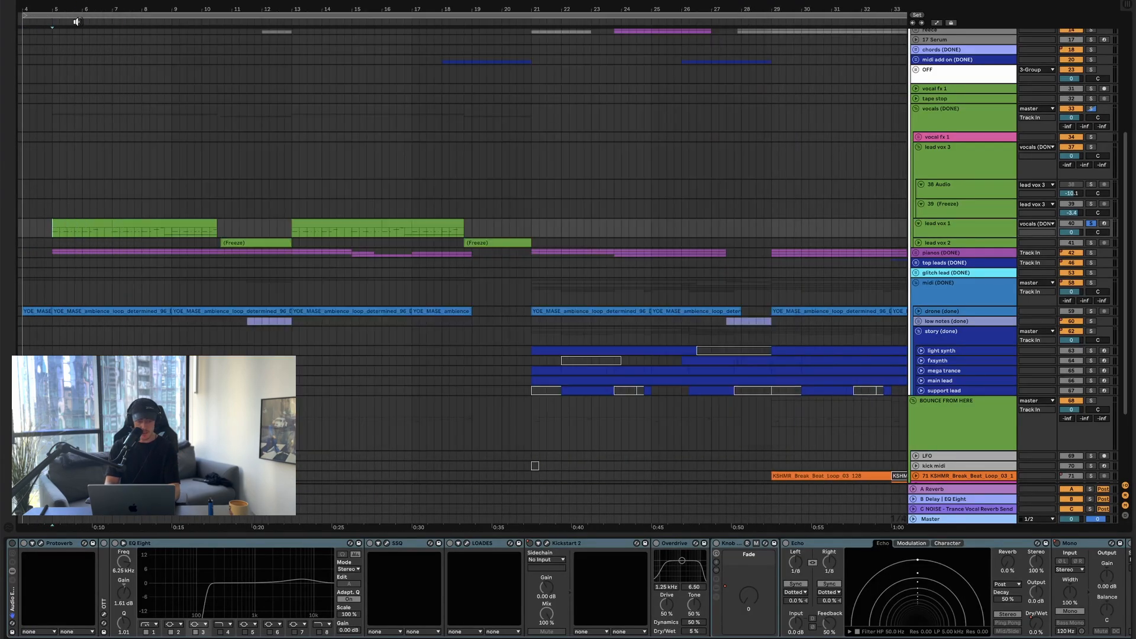
pyautogui.click(88, 225)
pyautogui.scroll(5, 88, 226)
pyautogui.hscroll(-4, 88, 229)
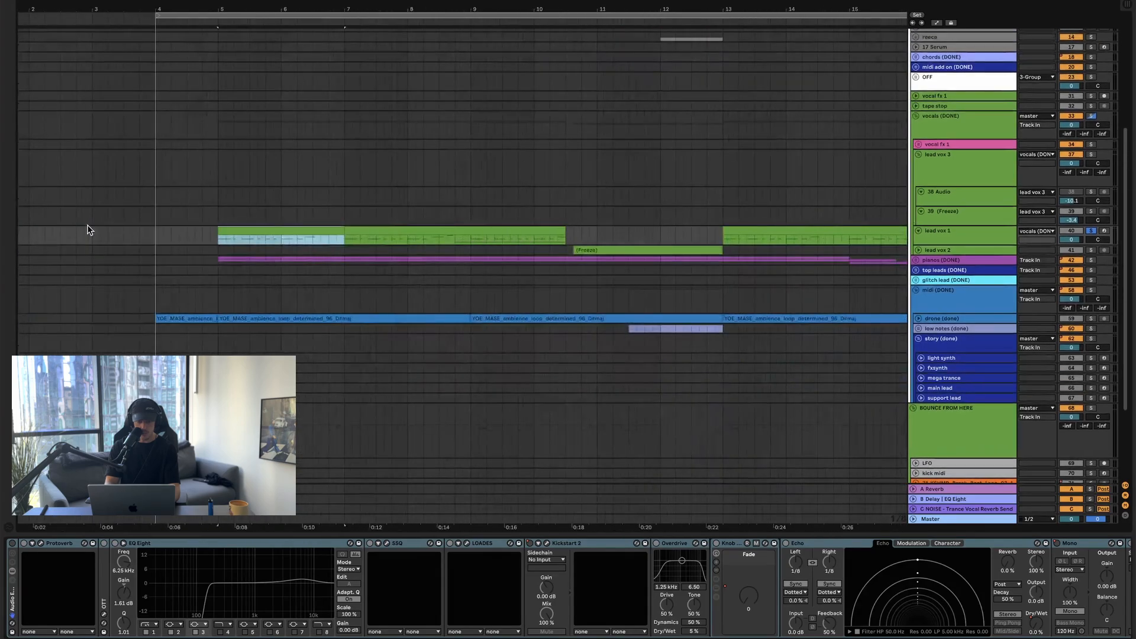
# - Expand the lead vox 1 track to show its MIDI notes and play the opening vocal phrase without effects
pyautogui.click(936, 240)
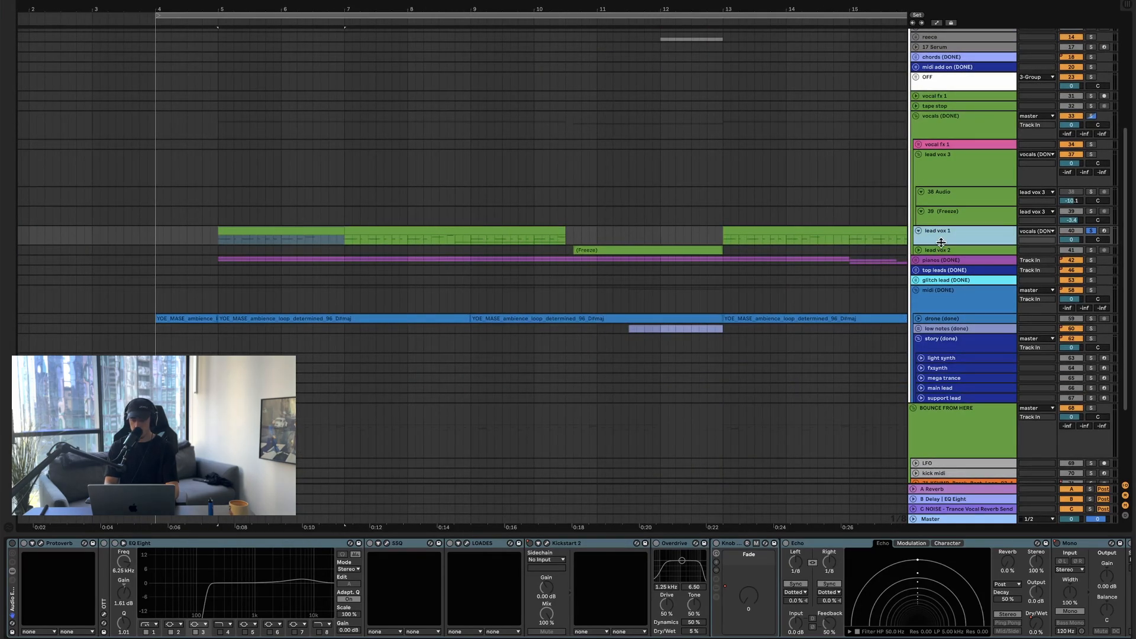
pyautogui.moveTo(941, 243); pyautogui.dragTo(941, 337)
pyautogui.scroll(-5, 308, 268)
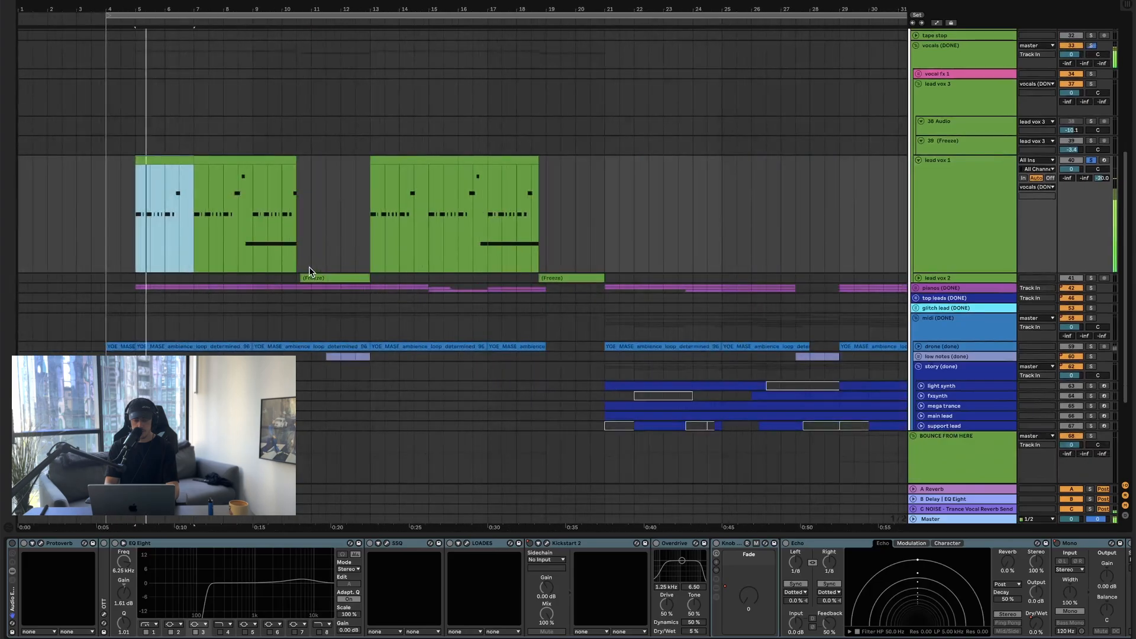
pyautogui.scroll(4, 309, 271)
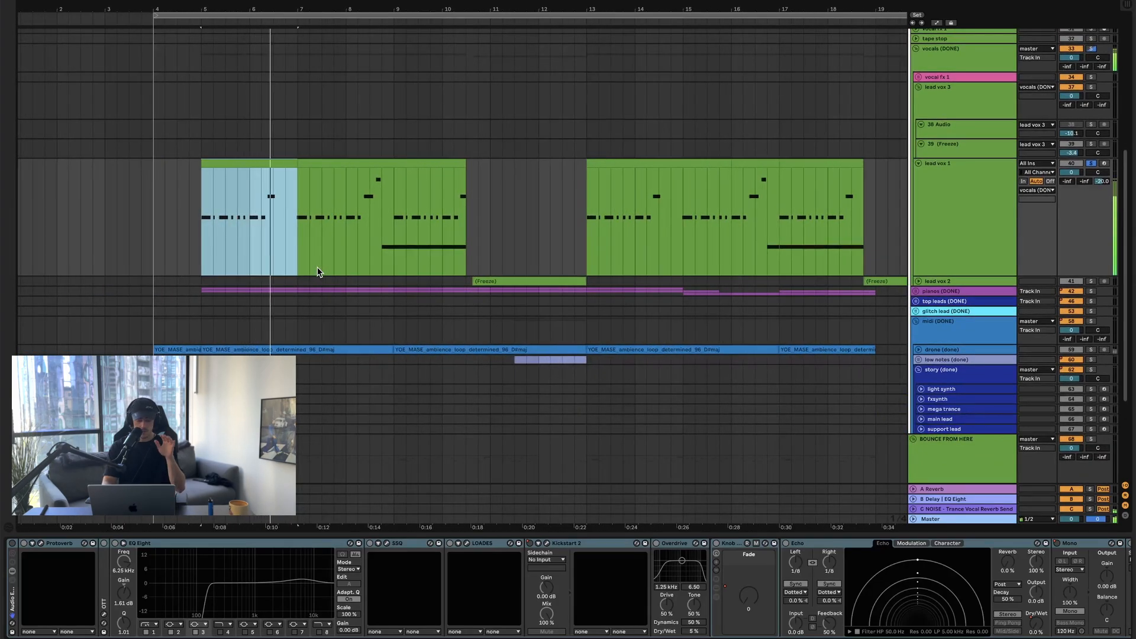
pyautogui.press('space')
# - Solo and expand lead vox 2, play its first frozen audio clip, and release the solo
pyautogui.click(1091, 281)
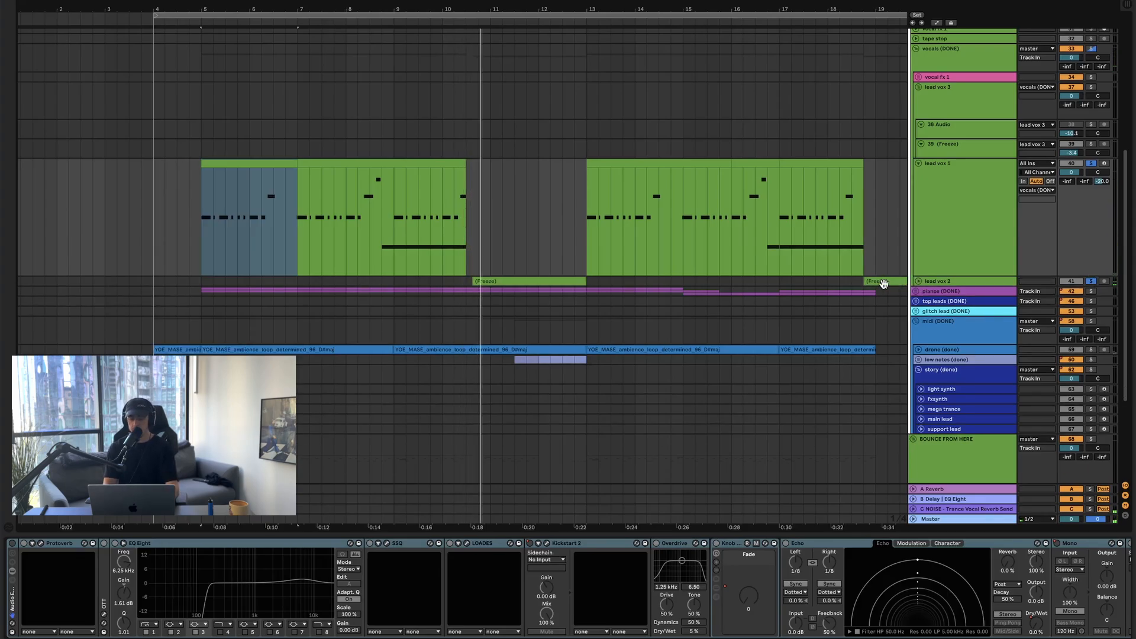
pyautogui.click(919, 282)
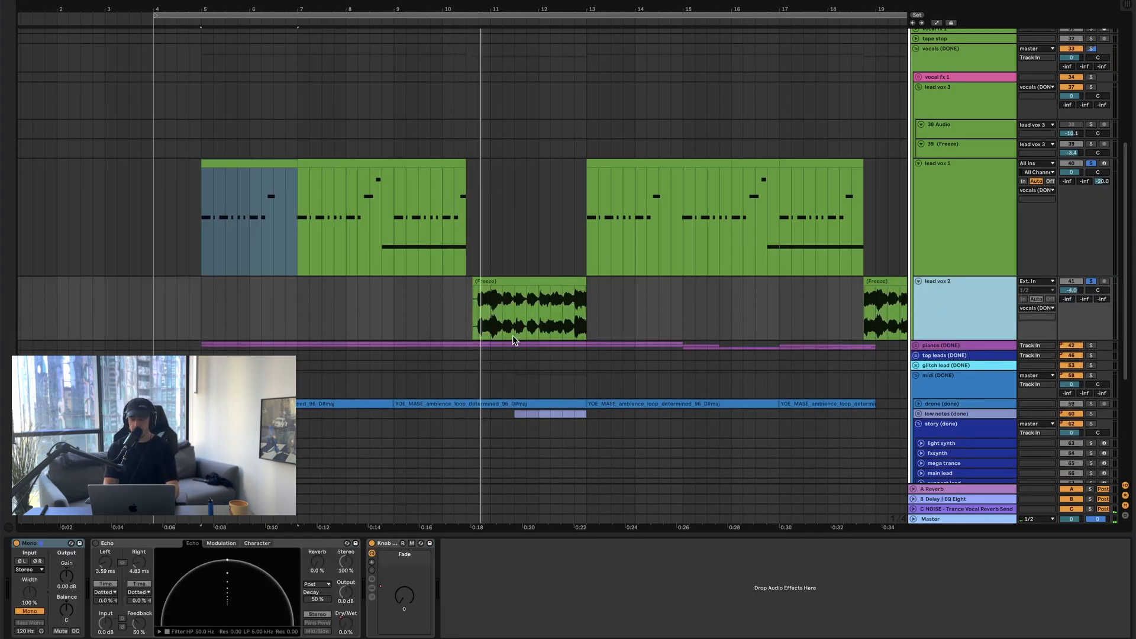
pyautogui.press('space')
pyautogui.click(481, 329)
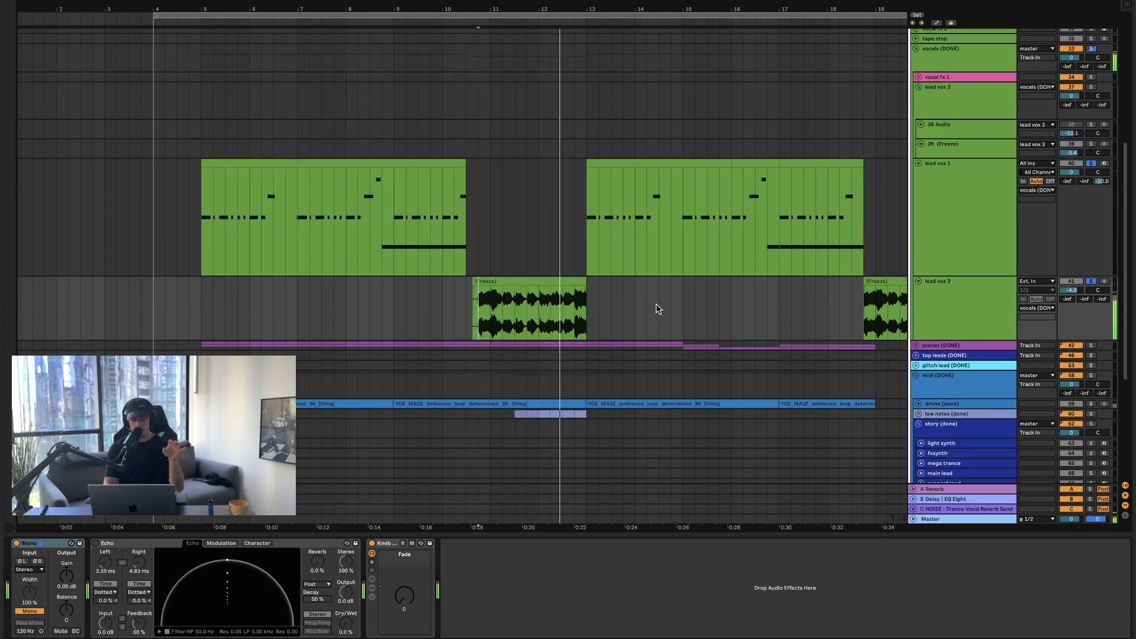
pyautogui.click(1090, 282)
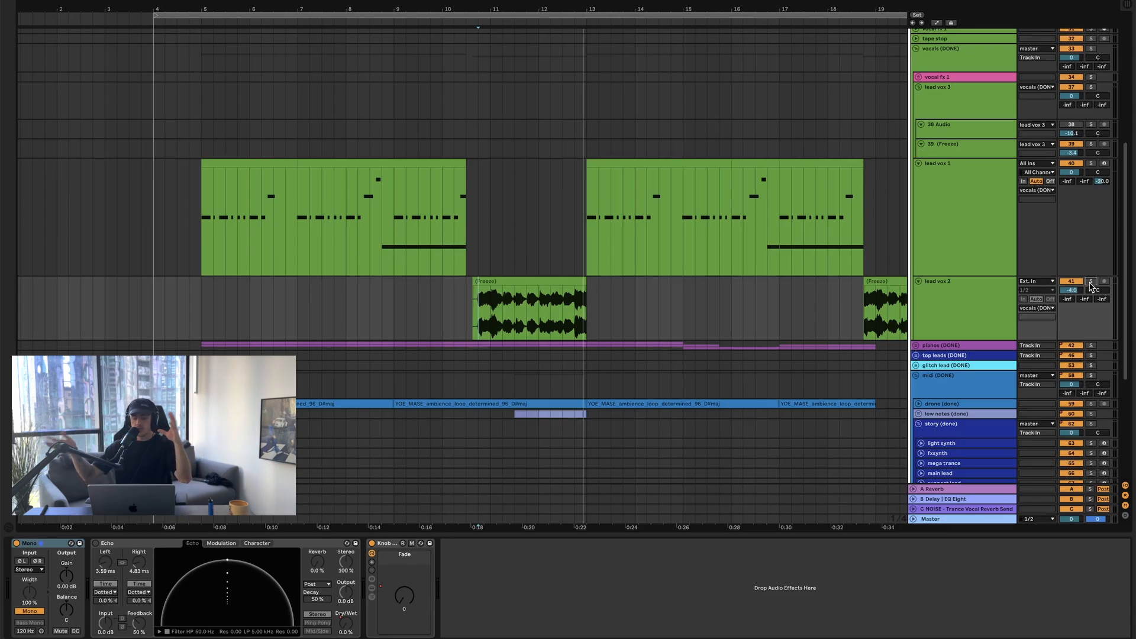
pyautogui.scroll(-3, 370, 191)
pyautogui.hscroll(3, 371, 191)
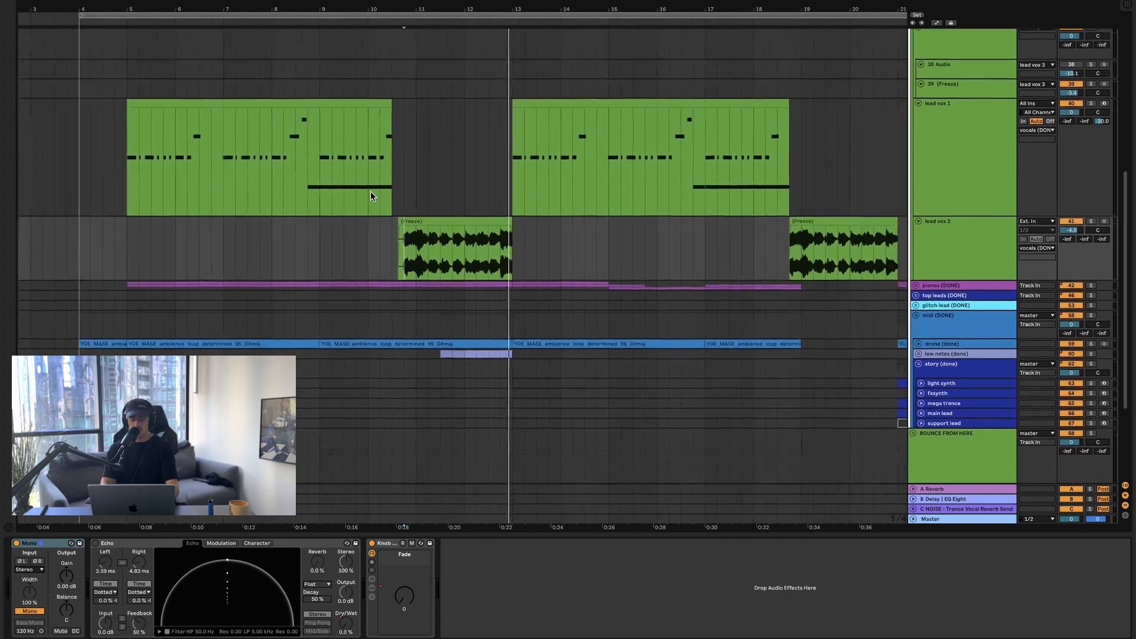
pyautogui.scroll(-2, 371, 190)
pyautogui.click(438, 222)
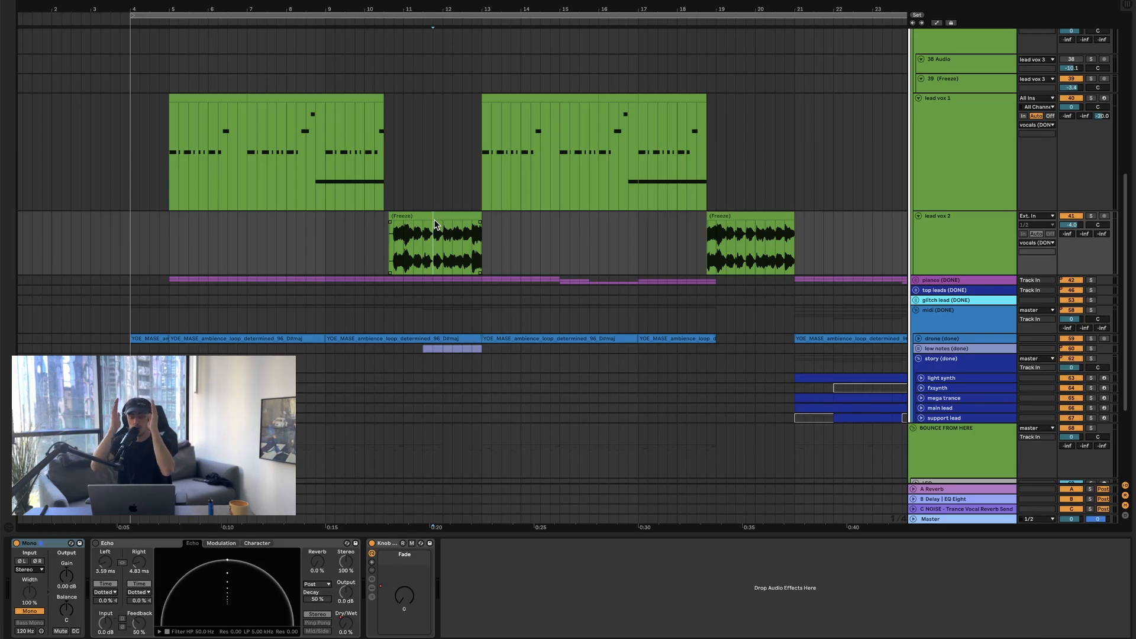
pyautogui.click(311, 107)
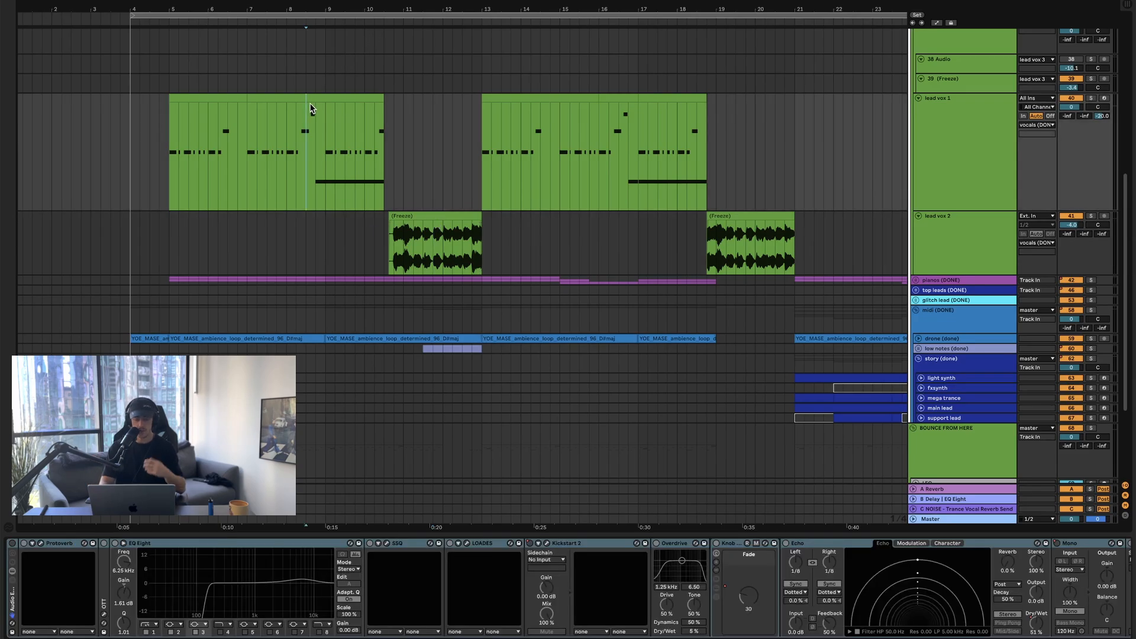
# - Solo lead vox 1, play its first clip, and switch the audio effect rack back on
pyautogui.click(176, 98)
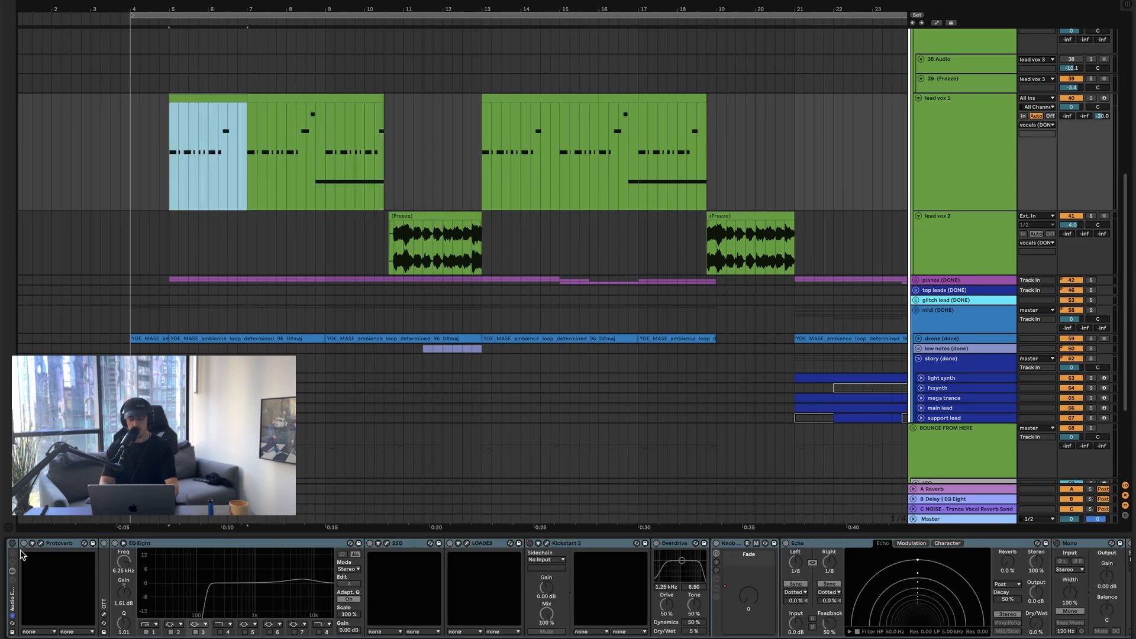
pyautogui.click(1092, 98)
pyautogui.press('space')
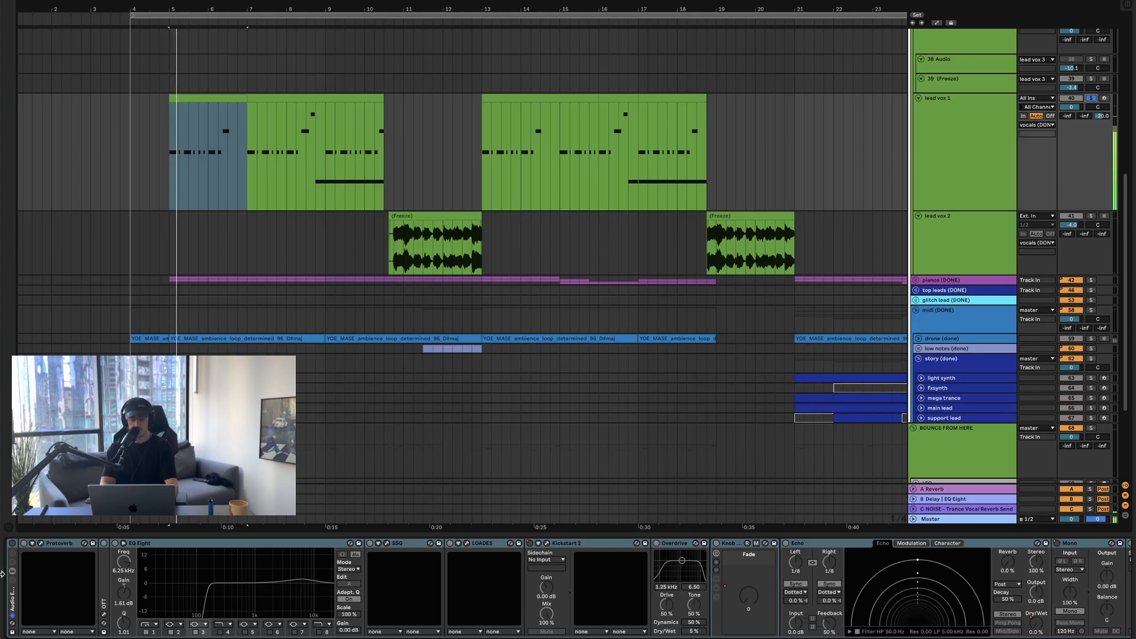
pyautogui.click(12, 543)
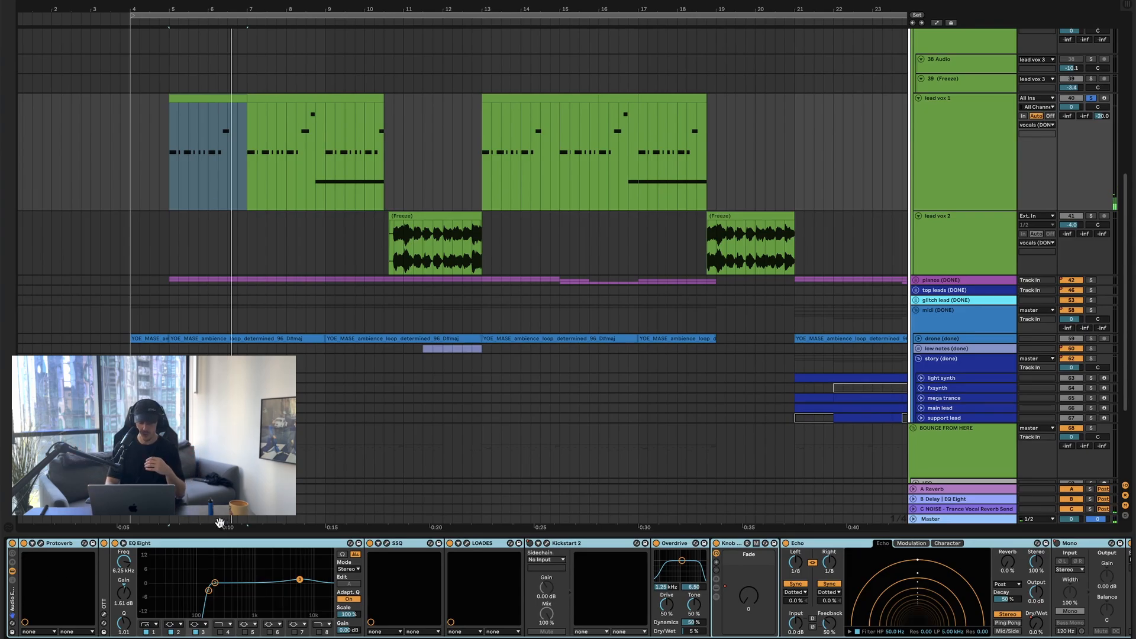
# - Unfold OTT in the lead vox 1 rack, examine SSQ, and open the LOADES de-esser's plug-in window
pyautogui.doubleClick(104, 569)
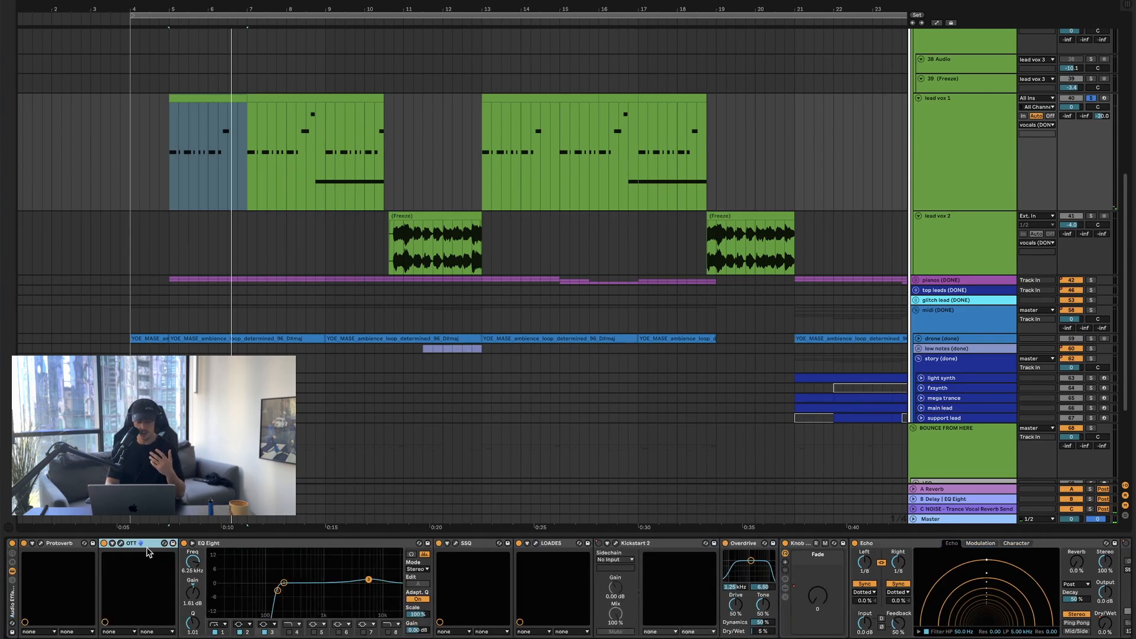
pyautogui.hscroll(4, 248, 551)
pyautogui.click(259, 545)
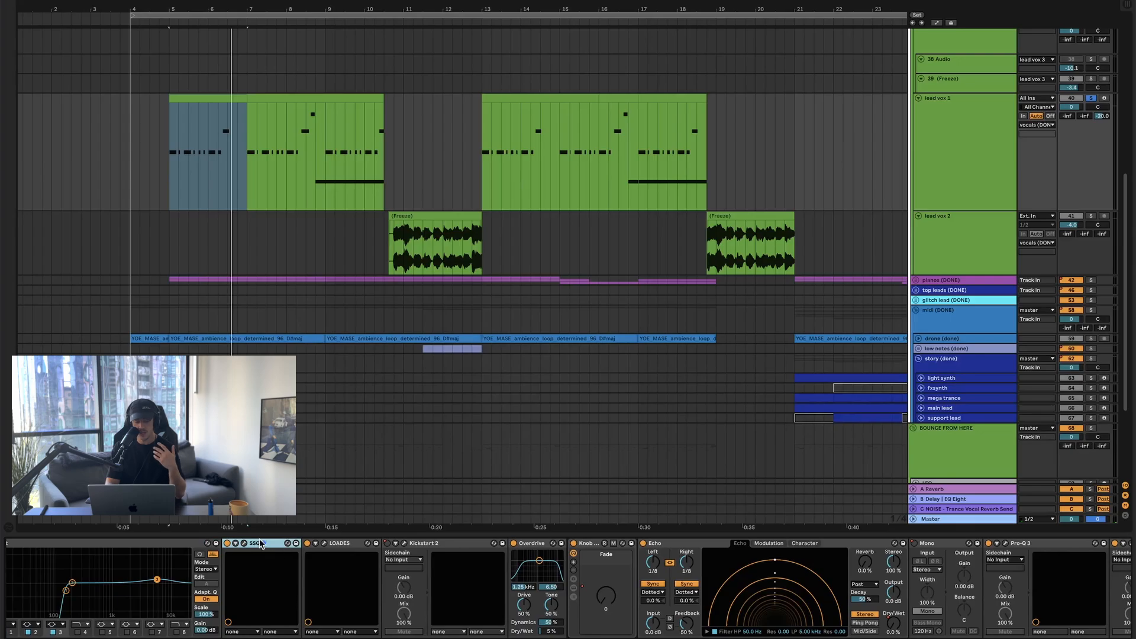
pyautogui.click(331, 545)
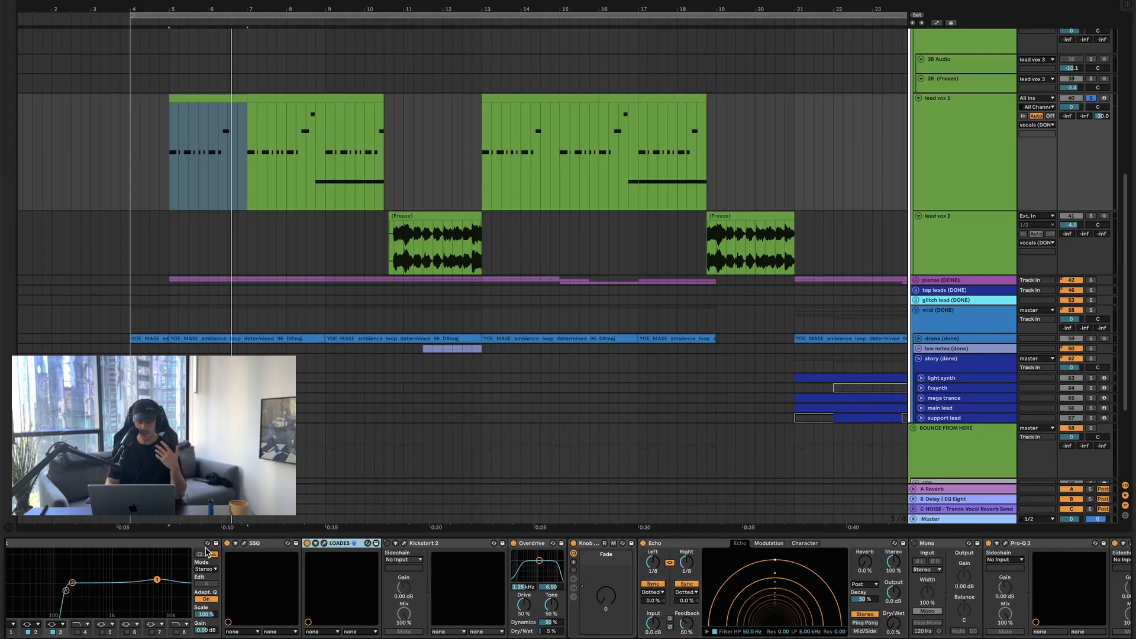
pyautogui.click(324, 543)
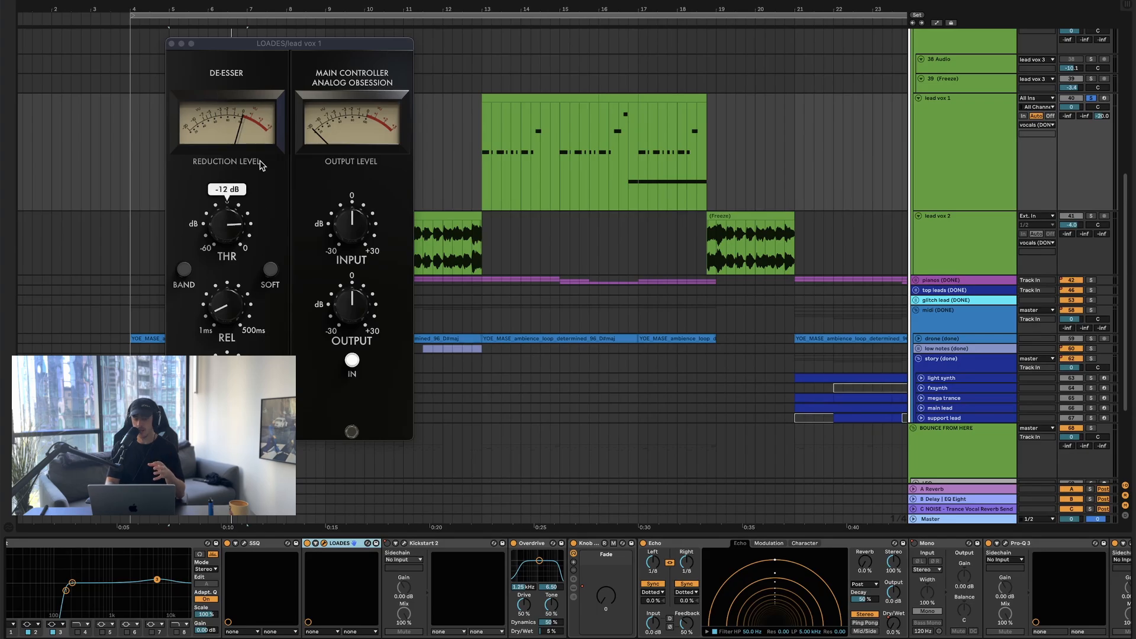
# - Examine the Kickstart 2, Overdrive and Fade knob devices in the lead vox 1 effect chain
pyautogui.click(432, 544)
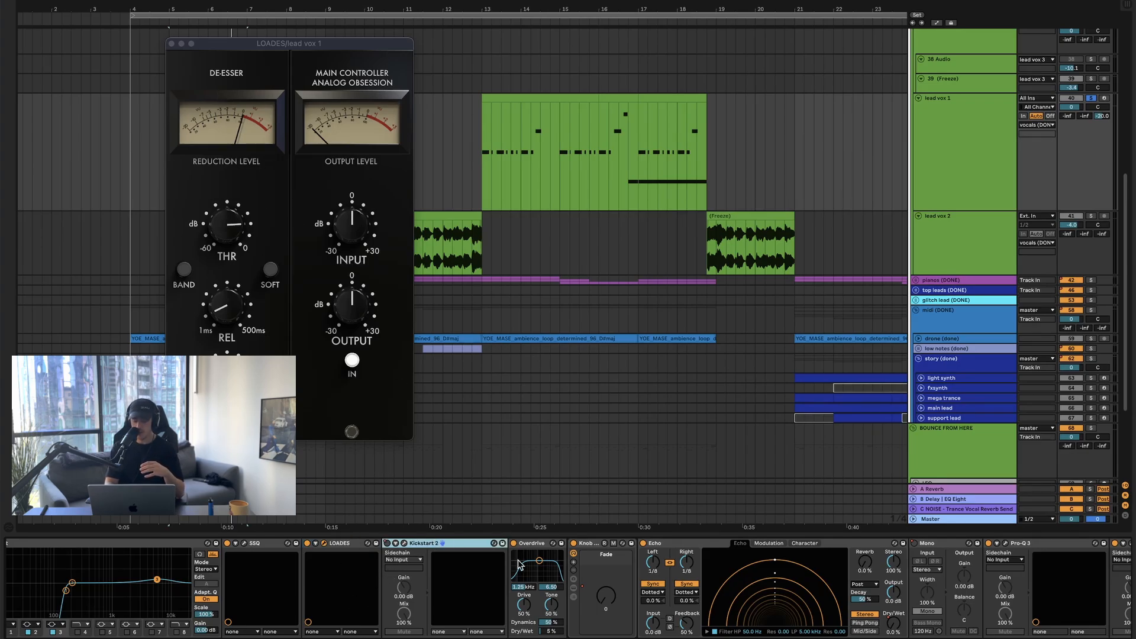
pyautogui.click(536, 545)
pyautogui.click(590, 543)
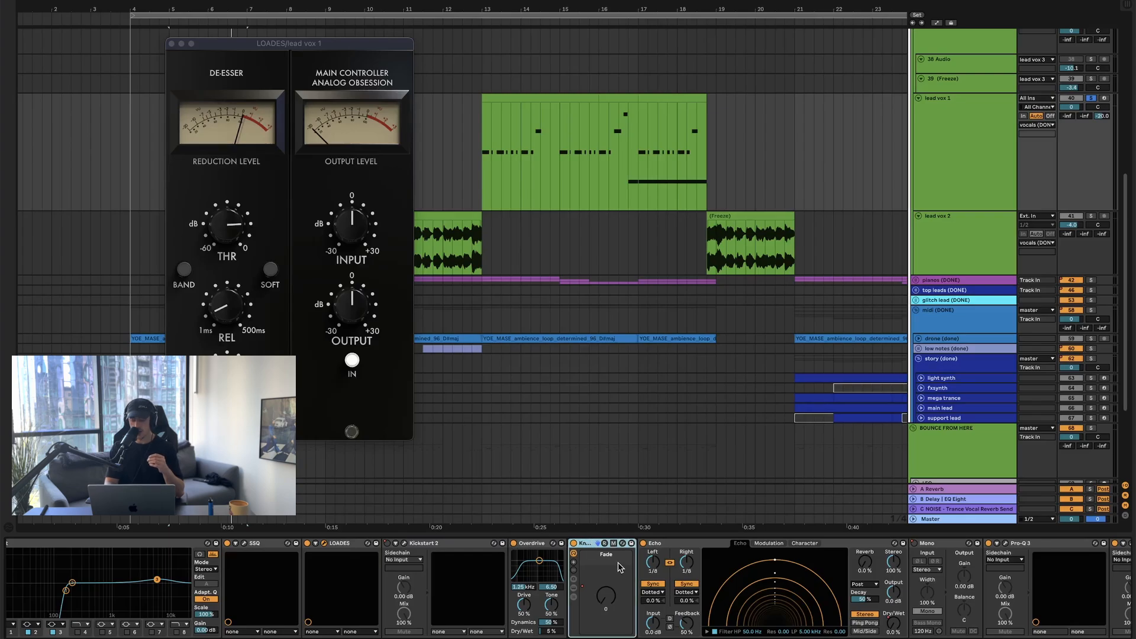
# - Examine the Echo, Mono and first Pro-Q 3 devices further along the lead vox 1 effect chain
pyautogui.hscroll(10, 621, 569)
pyautogui.click(105, 543)
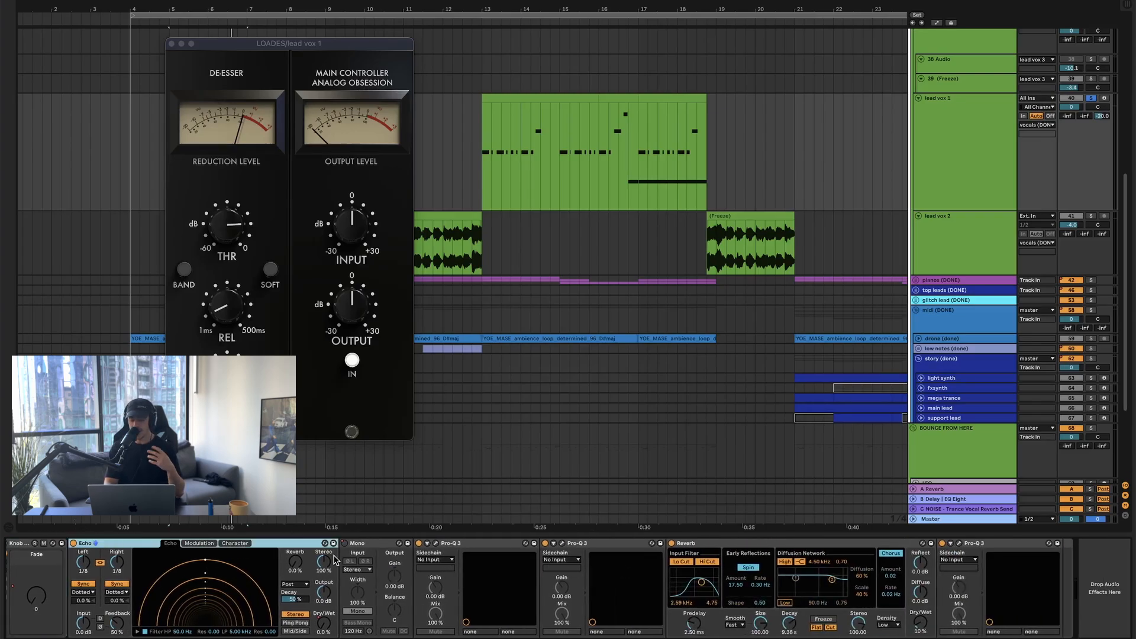
pyautogui.click(388, 544)
pyautogui.click(473, 544)
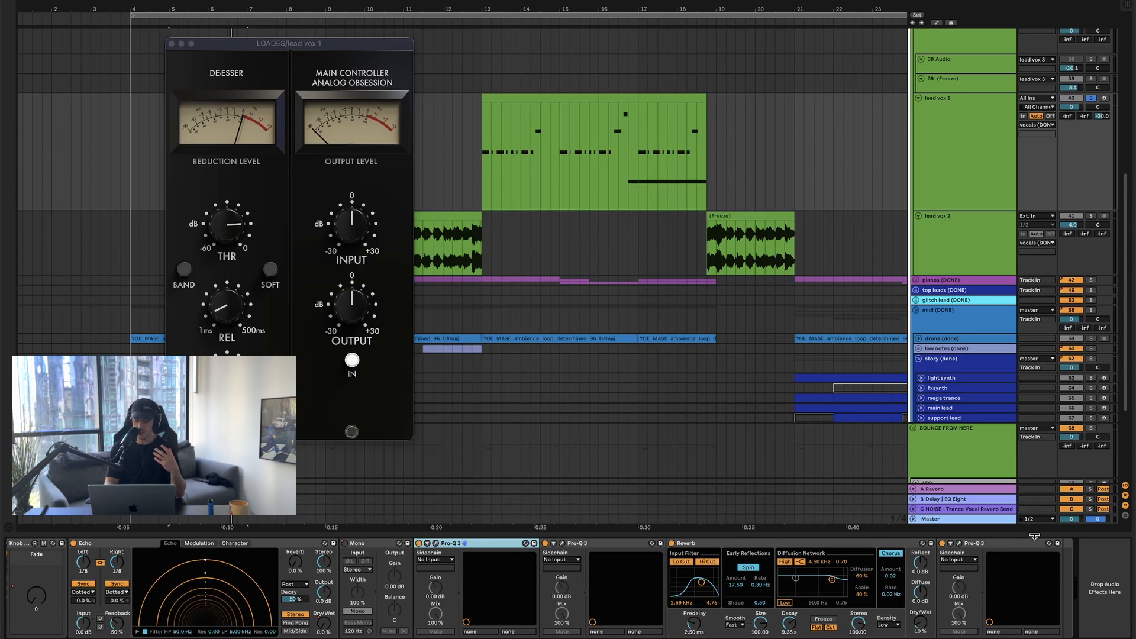
# - Review the EQ curve in lead vox 1's Pro-Q 3 plug-in window, and close the Pro-Q 3 and LOADES windows
pyautogui.click(960, 543)
pyautogui.moveTo(232, 93)
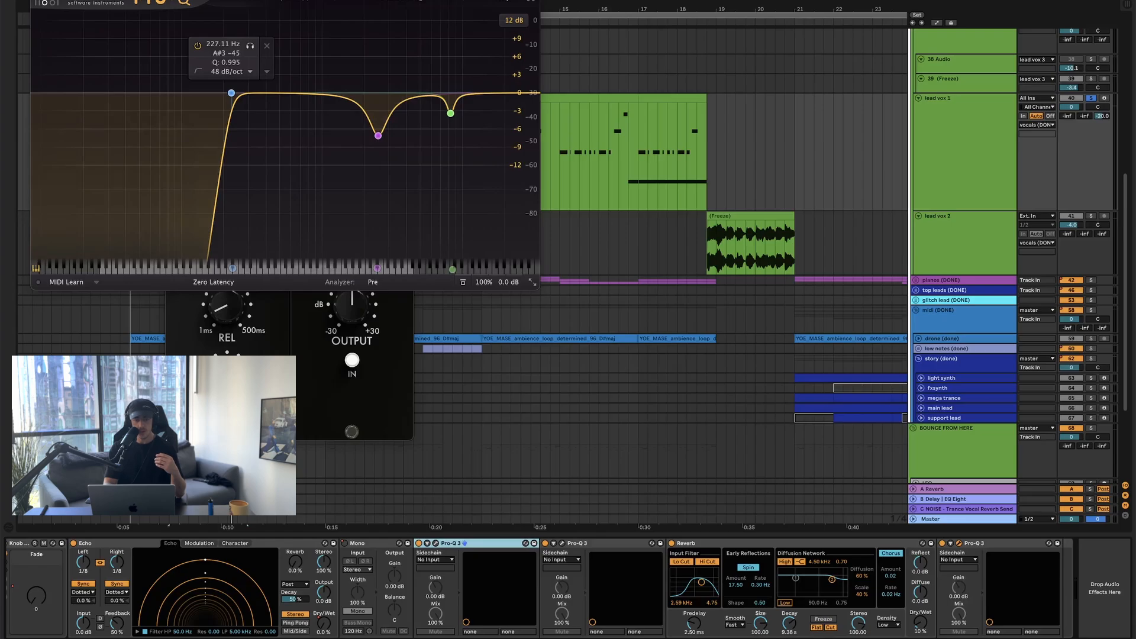
pyautogui.click(36, 0)
pyautogui.hscroll(-10, 493, 570)
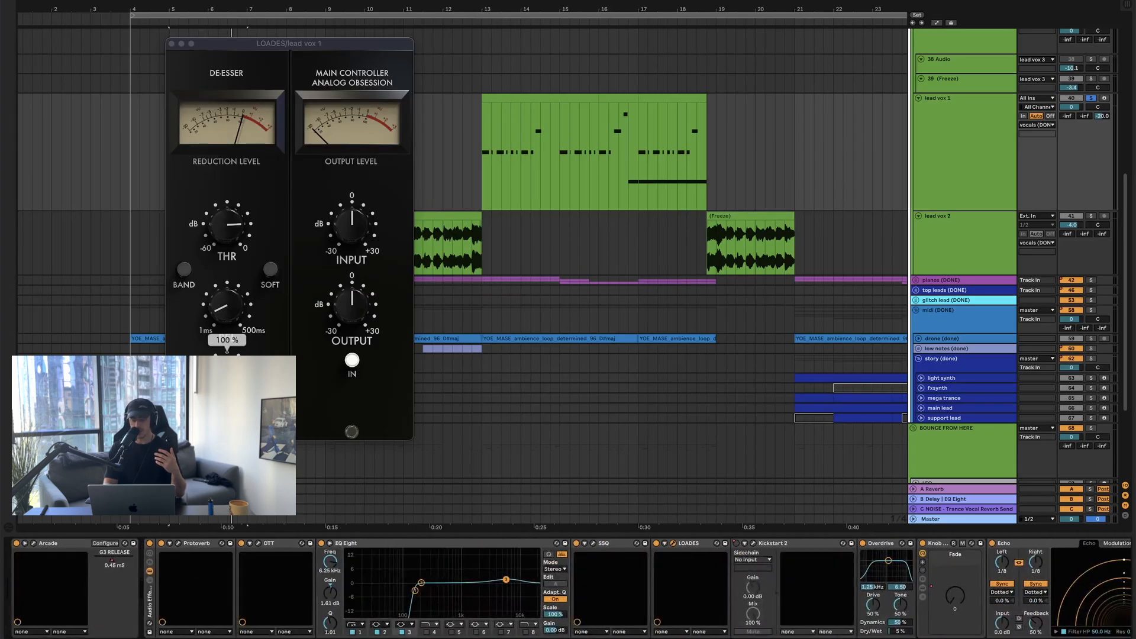
pyautogui.click(171, 43)
# - Look over the lead vocal clips across the whole arrangement and return to the opening lead vox 1 clips
pyautogui.scroll(-6, 186, 61)
pyautogui.scroll(-3, 496, 324)
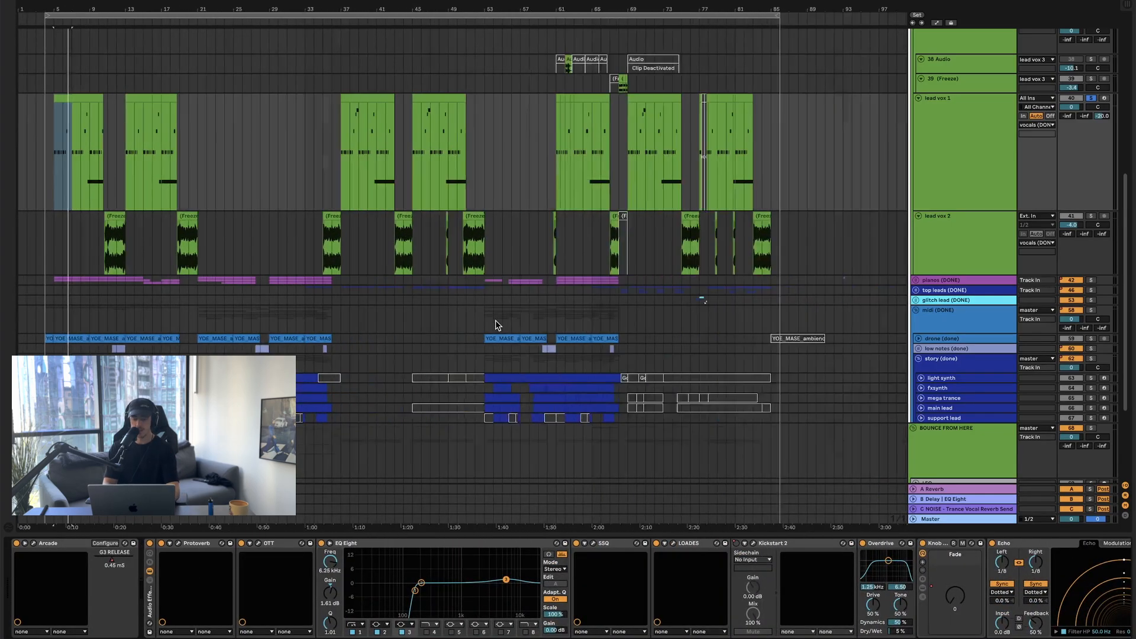
pyautogui.scroll(5, 406, 226)
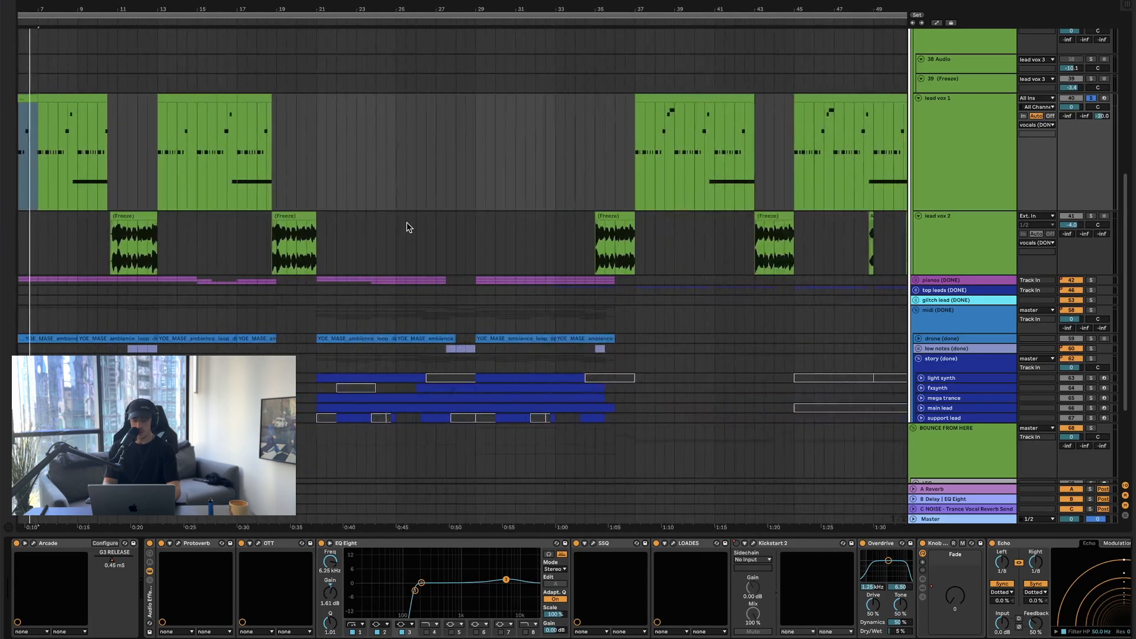
pyautogui.scroll(3, 407, 226)
pyautogui.scroll(5, 407, 221)
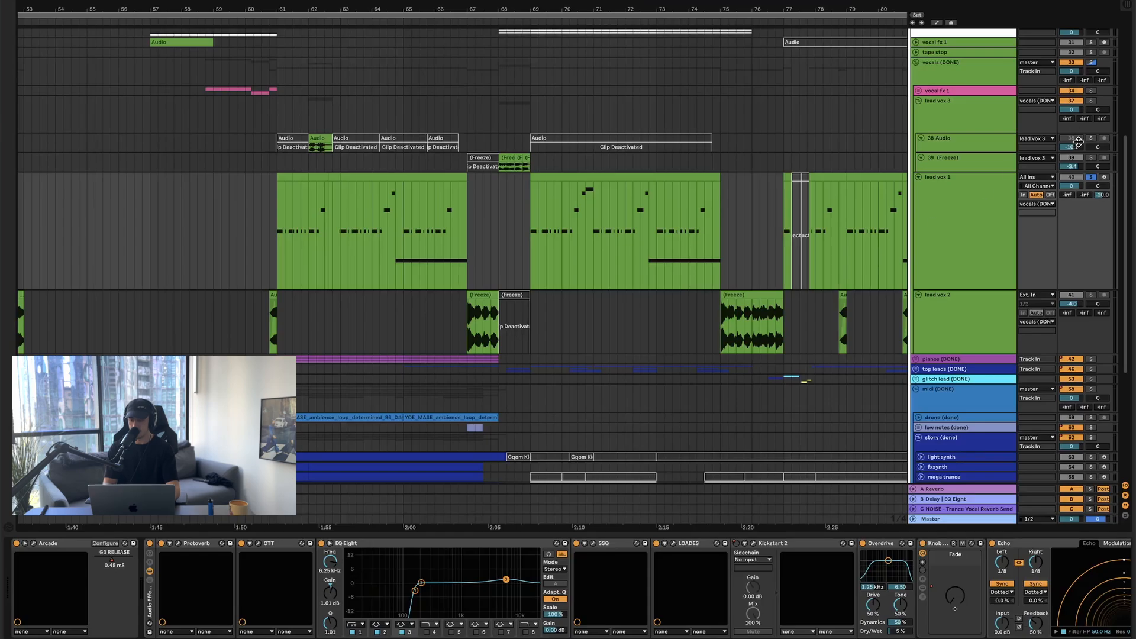
pyautogui.scroll(-3, 273, 193)
pyautogui.hscroll(3, 273, 193)
pyautogui.scroll(-3, 273, 193)
pyautogui.hscroll(-10, 273, 193)
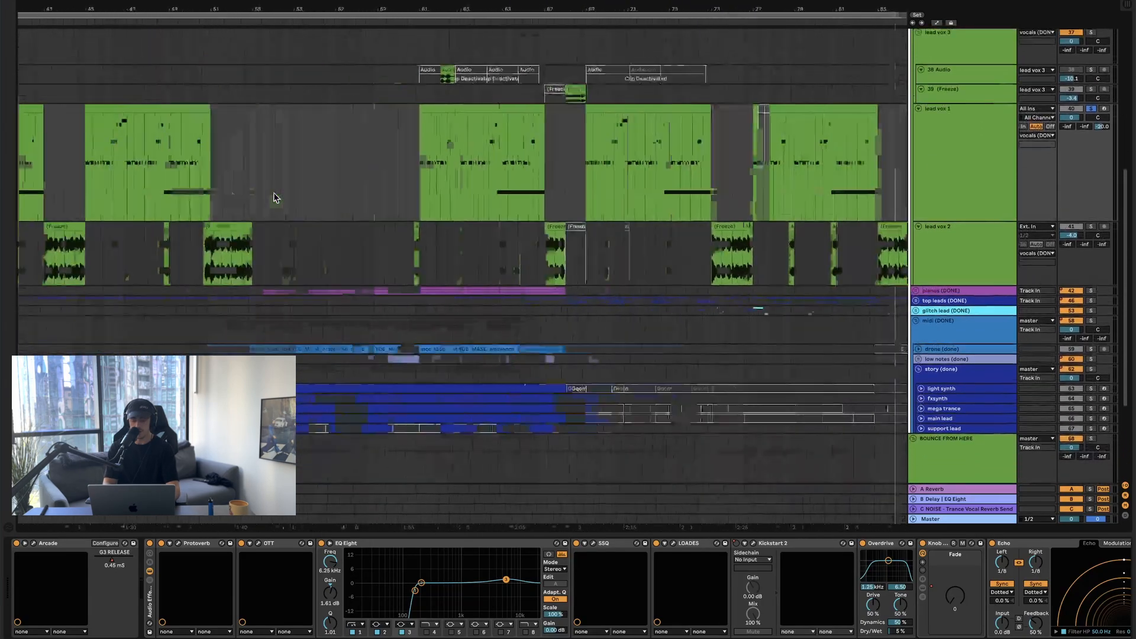
pyautogui.hscroll(-5, 273, 193)
pyautogui.scroll(5, 274, 193)
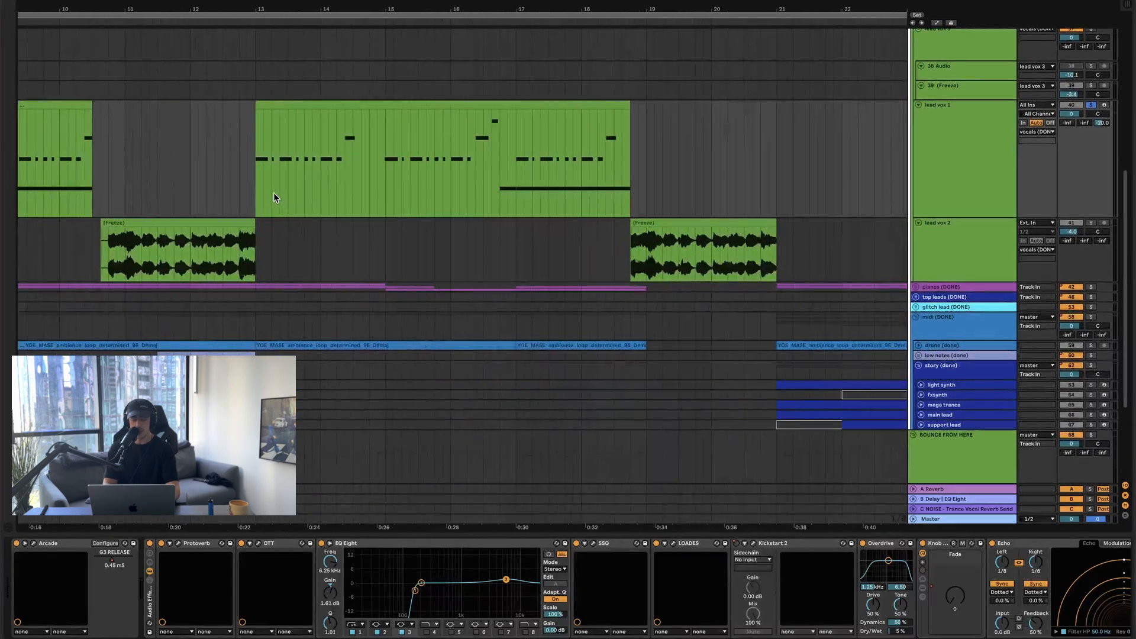
pyautogui.hscroll(-5, 273, 192)
pyautogui.scroll(2, 273, 193)
pyautogui.scroll(-2, 274, 193)
pyautogui.click(336, 207)
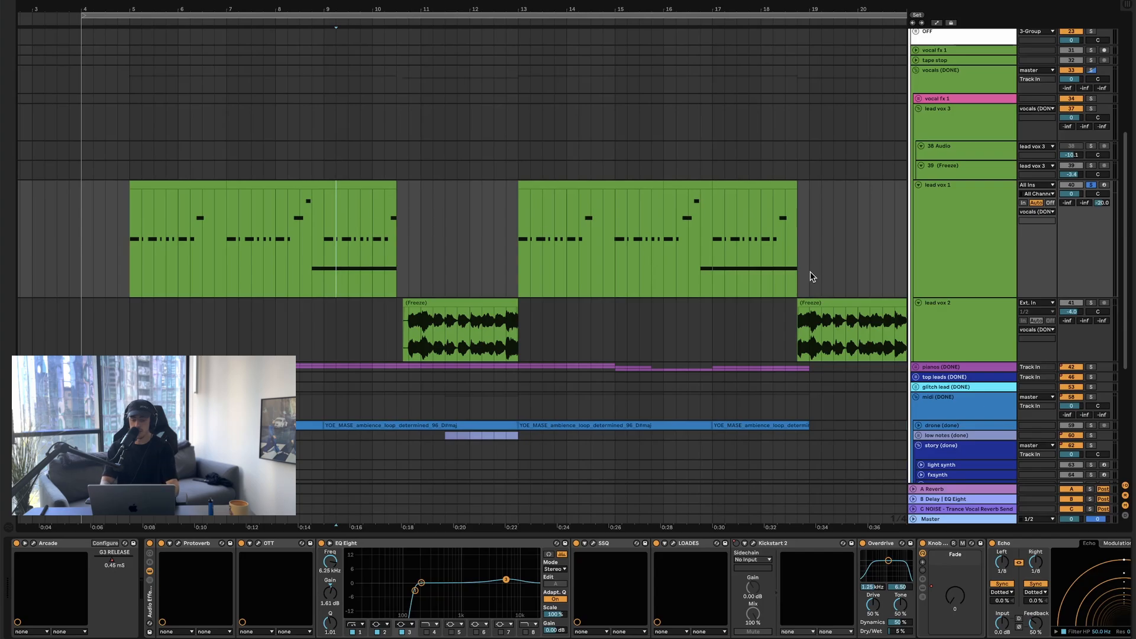
# - Release the solo on lead vox 1 and fold the lead vox 1 and lead vox 2 tracks
pyautogui.click(1092, 185)
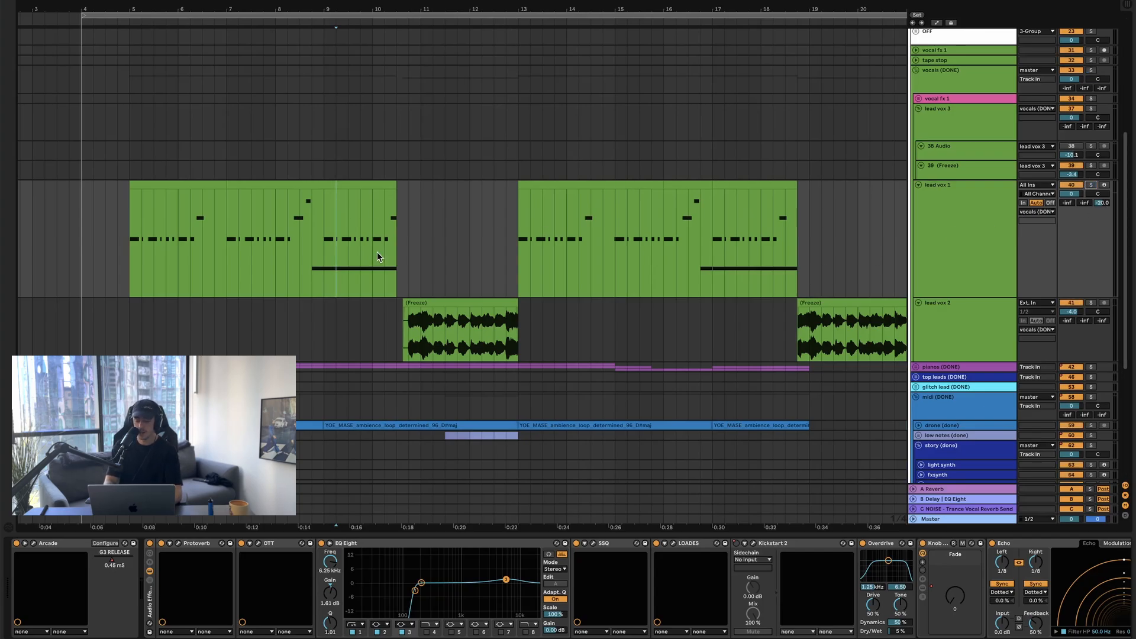
pyautogui.scroll(-3, 380, 257)
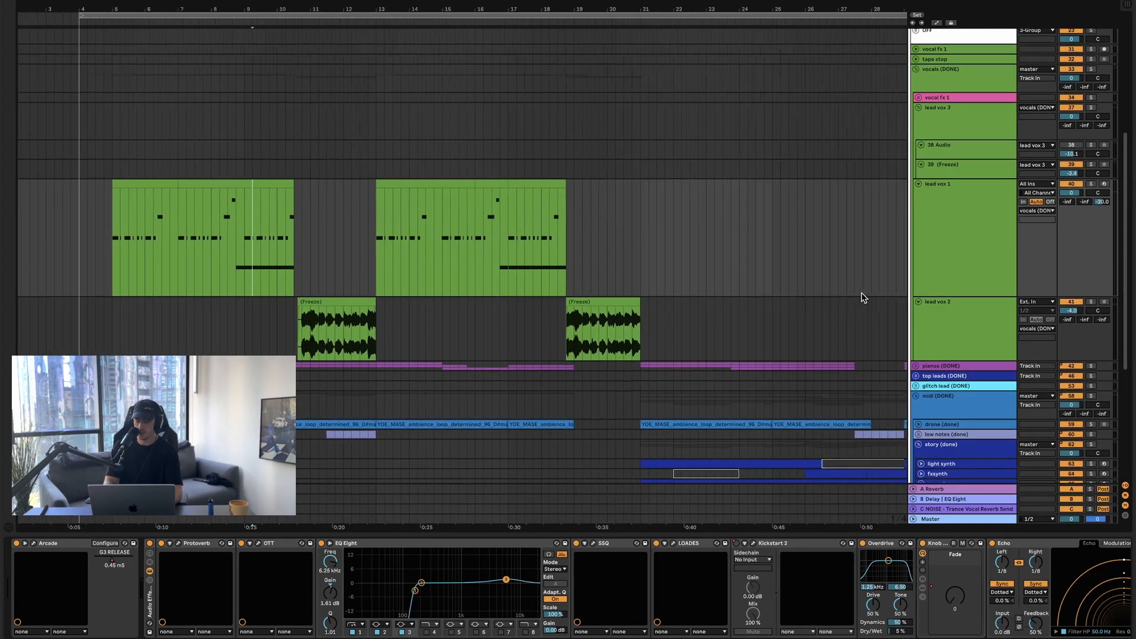
pyautogui.scroll(-3, 860, 297)
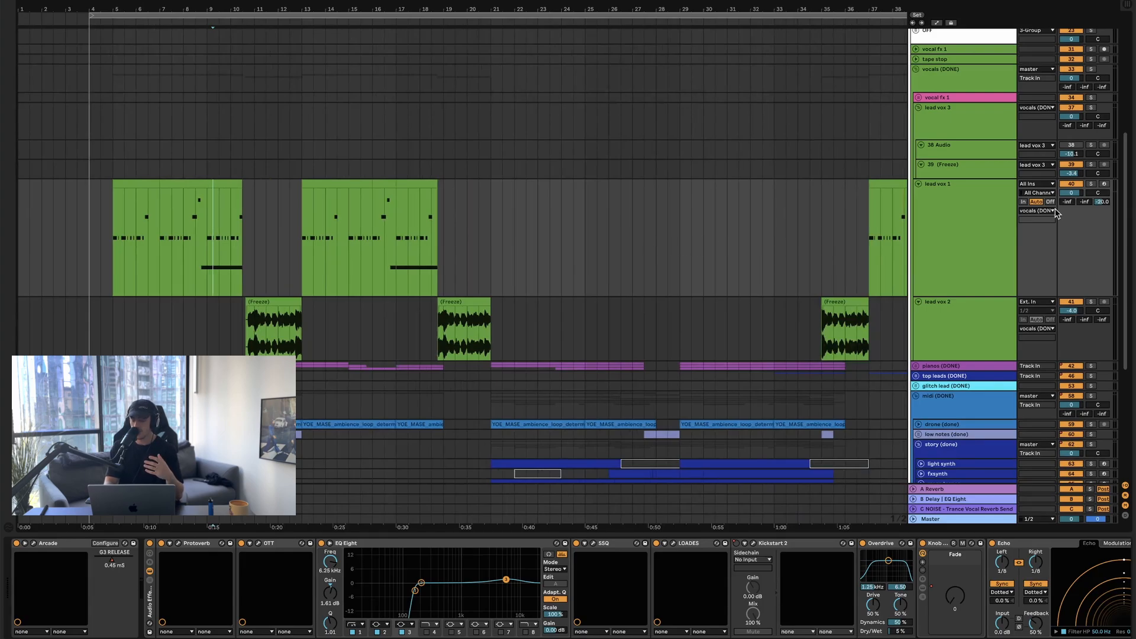
pyautogui.click(919, 185)
# - Expand and solo the pianos group, and play it from the start of the first piano 1 clip at bar 5
pyautogui.click(917, 231)
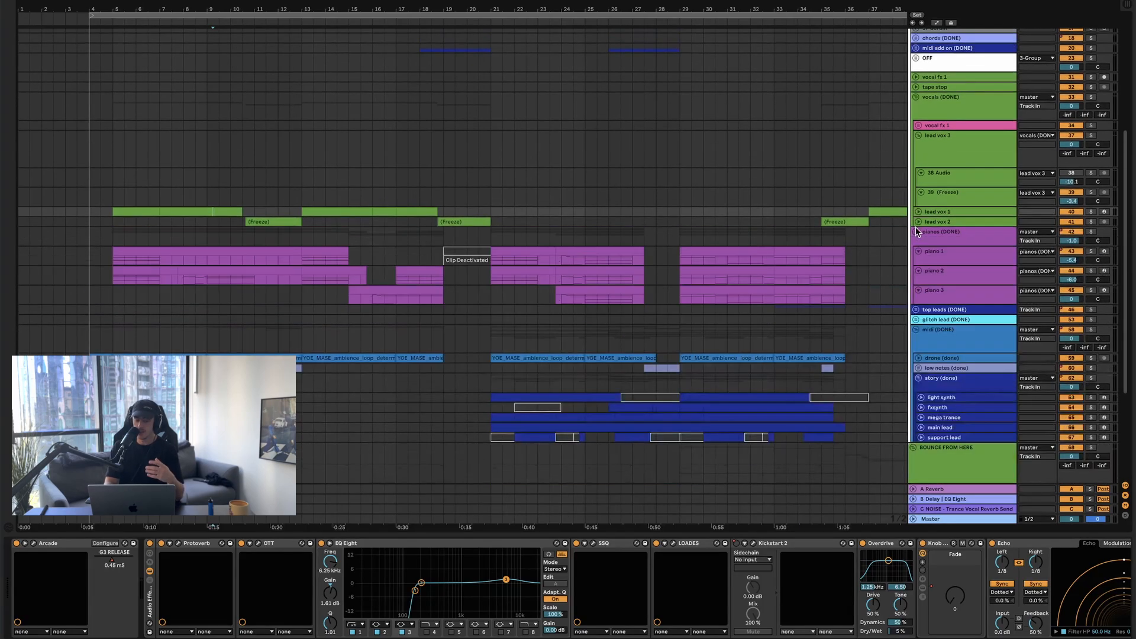
pyautogui.click(1091, 232)
pyautogui.click(944, 272)
pyautogui.click(942, 263)
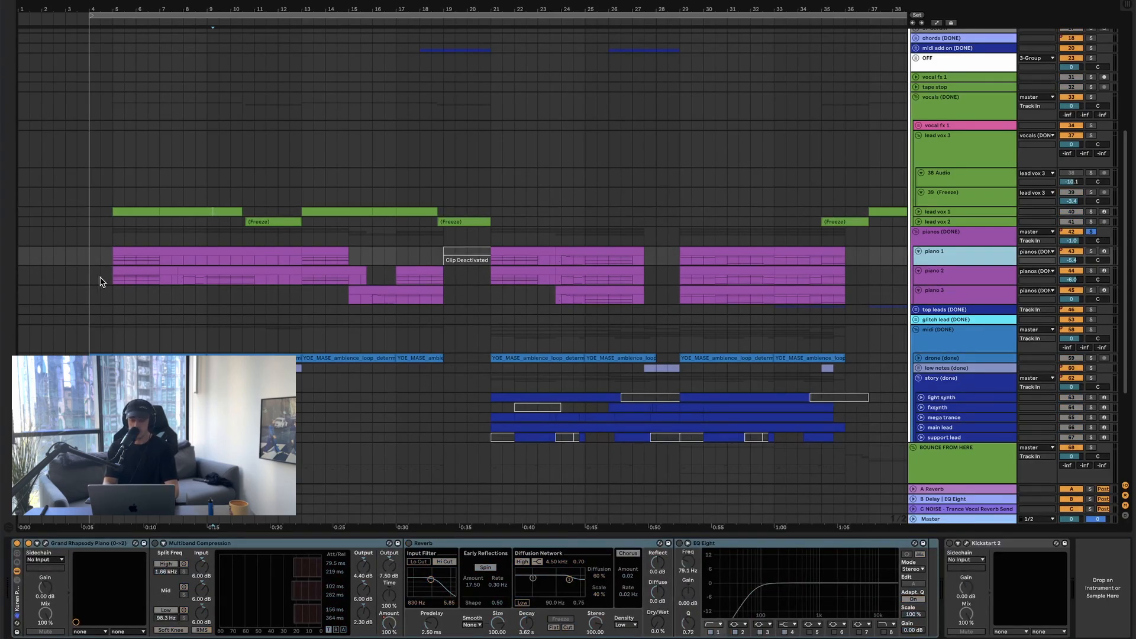
pyautogui.click(124, 259)
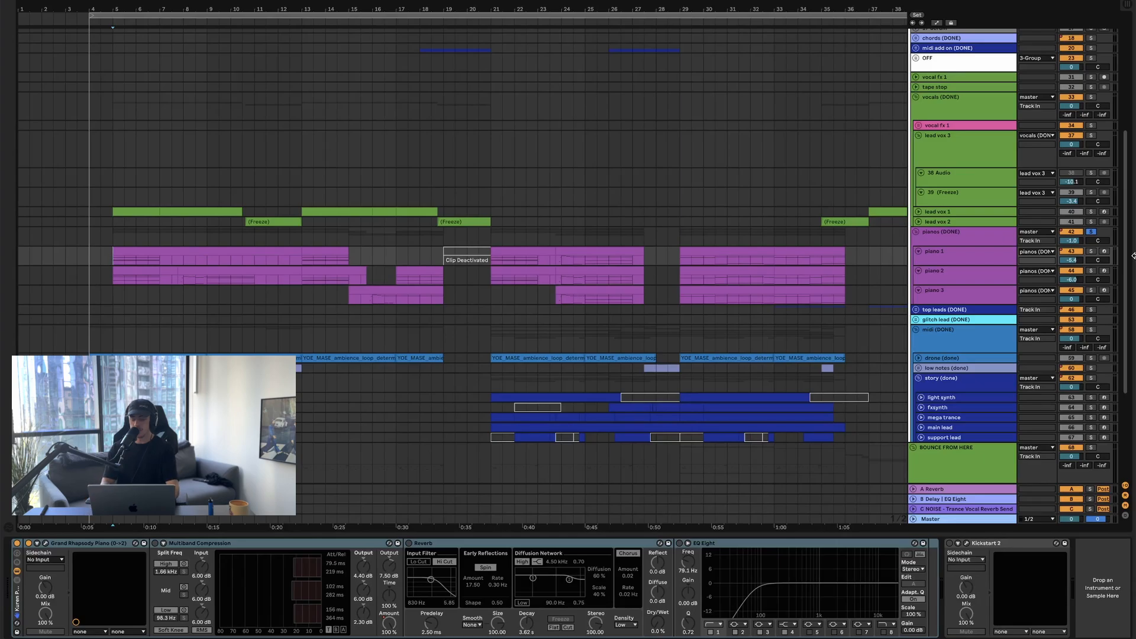
pyautogui.press('space')
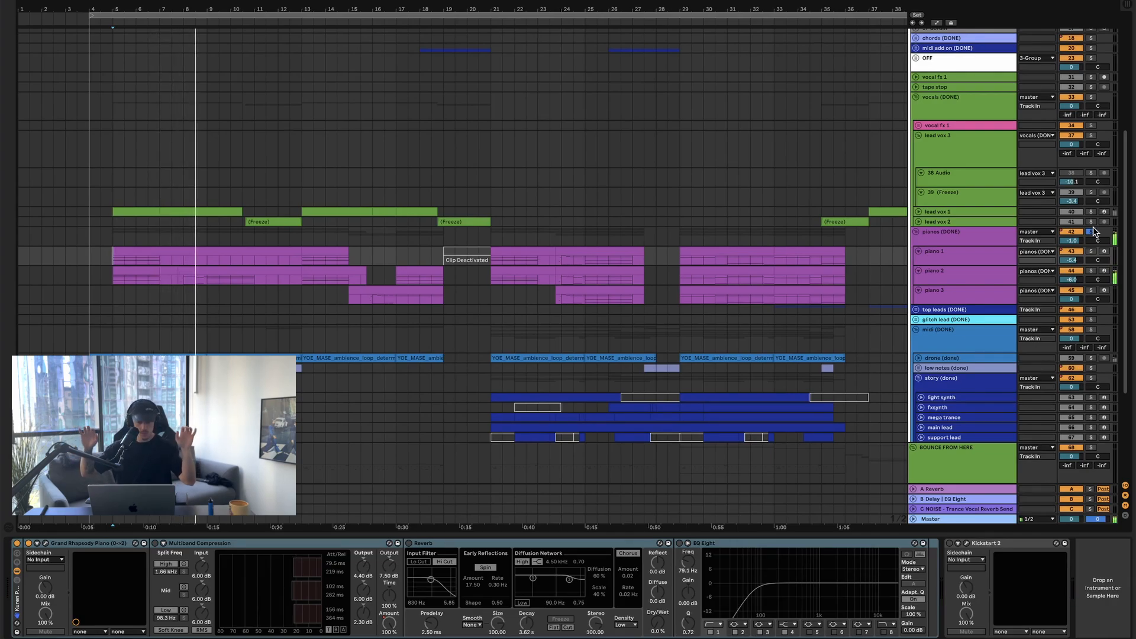
# - Examine piano 2's effect chain through to the Limiter during playback, and stop playback
pyautogui.click(960, 277)
pyautogui.click(32, 544)
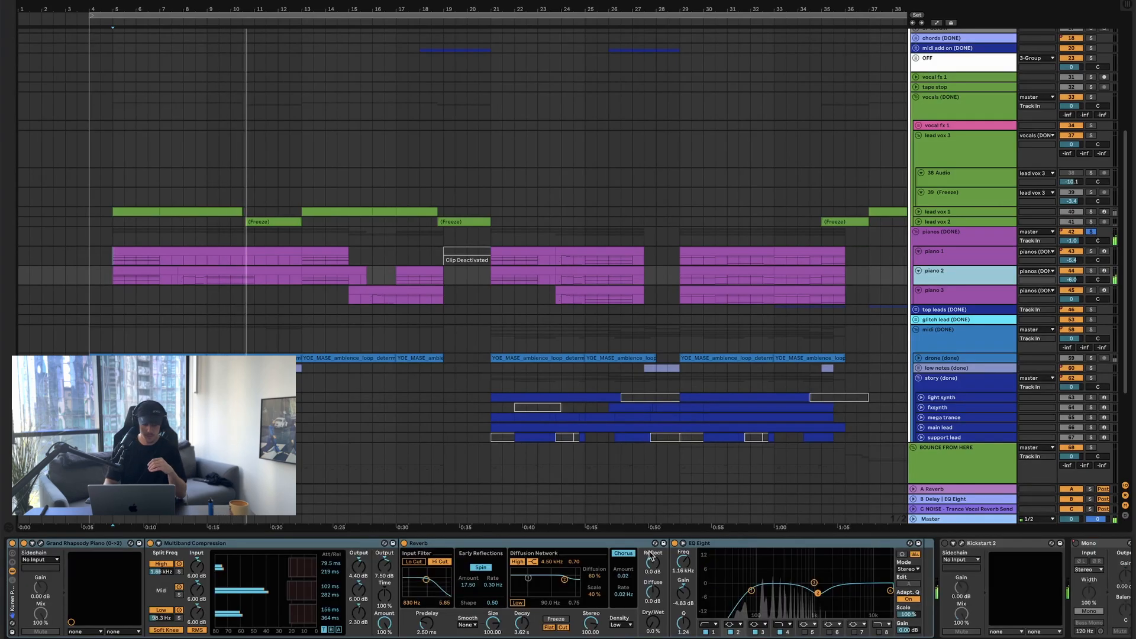
pyautogui.hscroll(3, 573, 634)
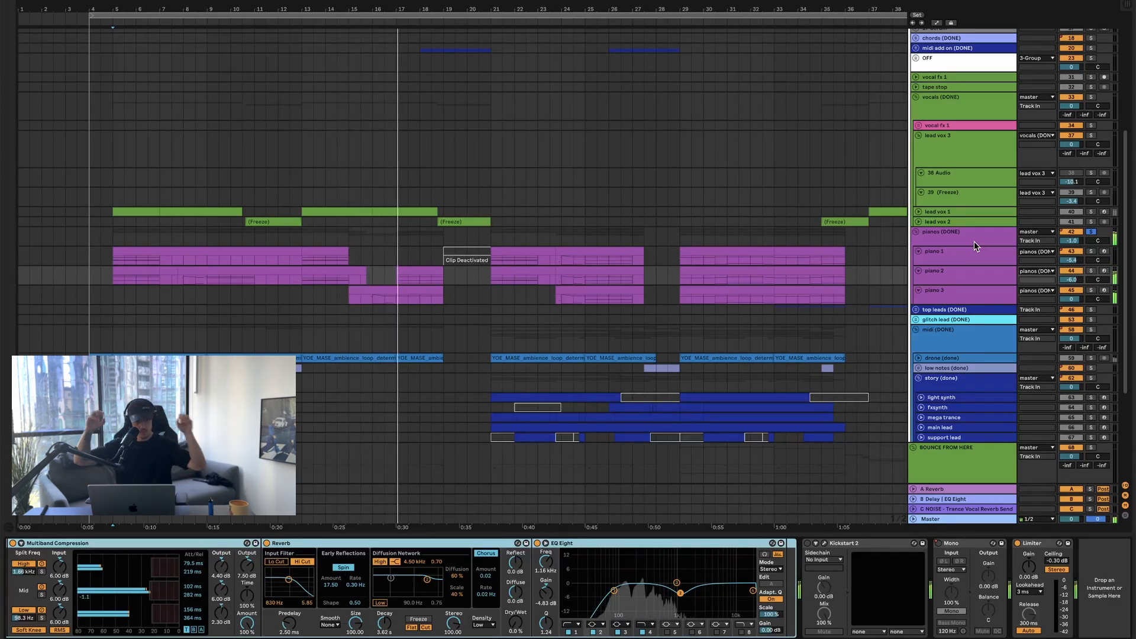
pyautogui.press('space')
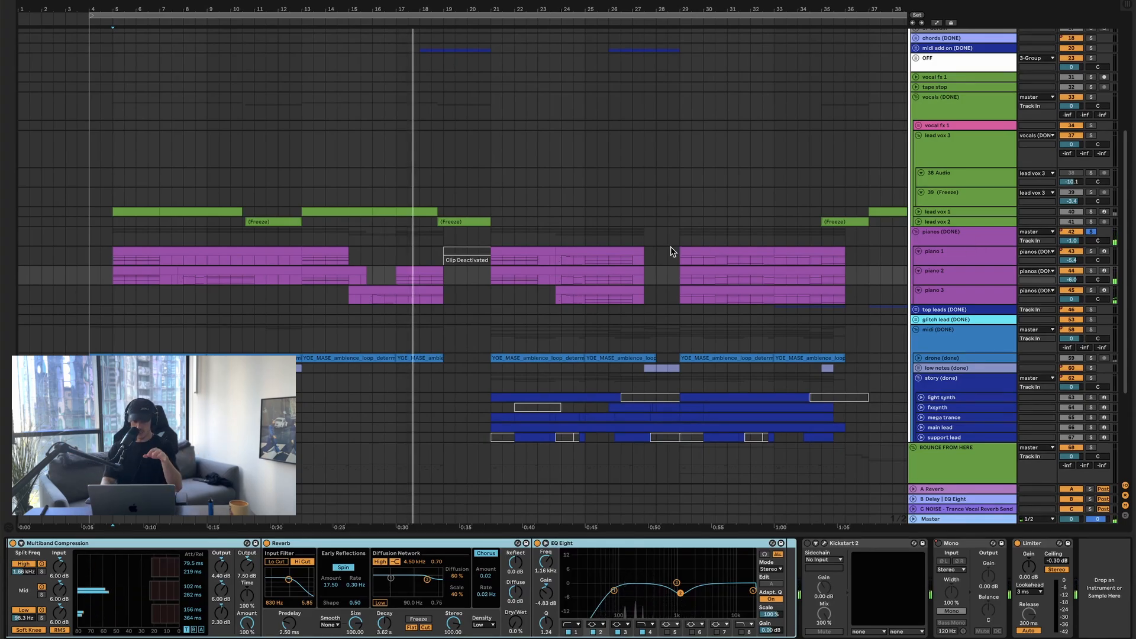
# - Open piano 1's Grand Rhapsody Piano plug-in window, reposition it to examine the preset and controls, and close it
pyautogui.click(985, 250)
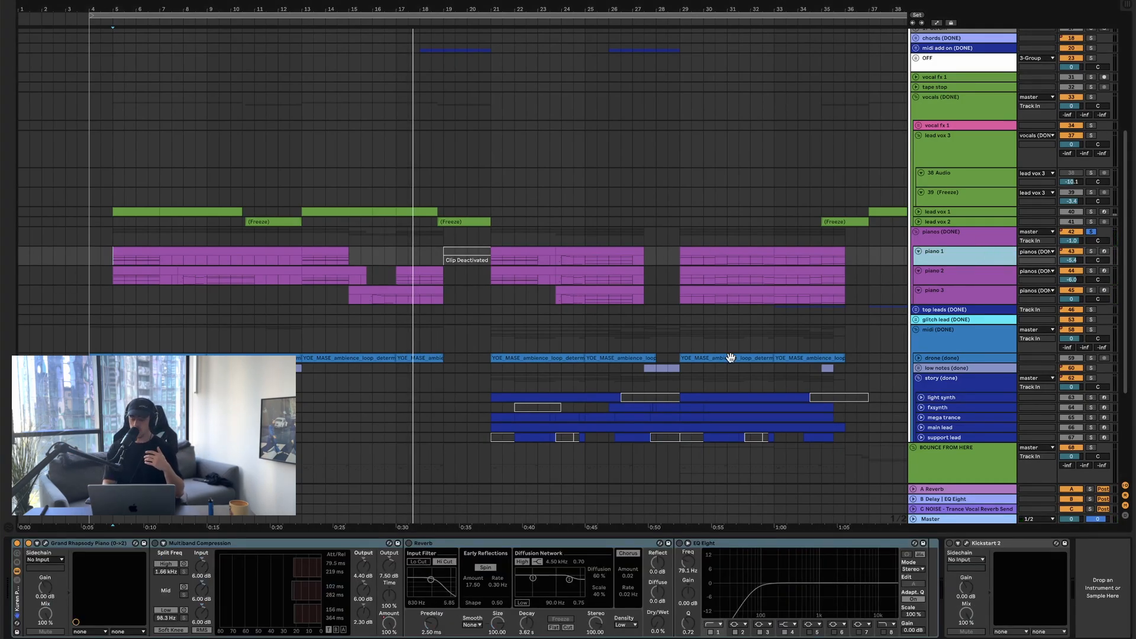
pyautogui.click(45, 543)
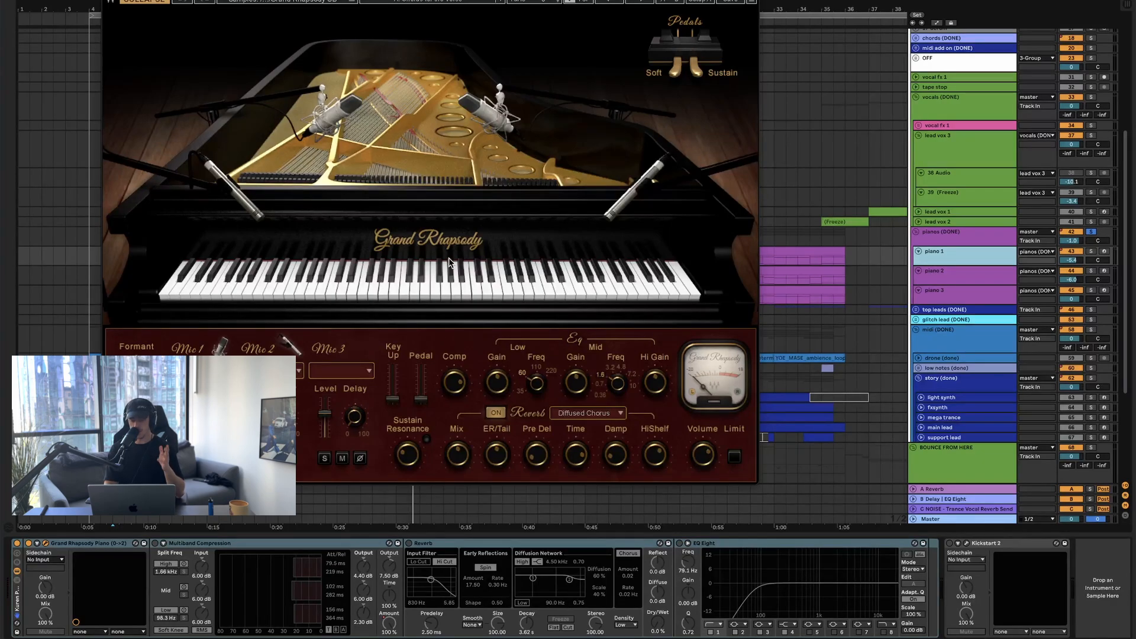
pyautogui.moveTo(279, 1); pyautogui.dragTo(234, 5)
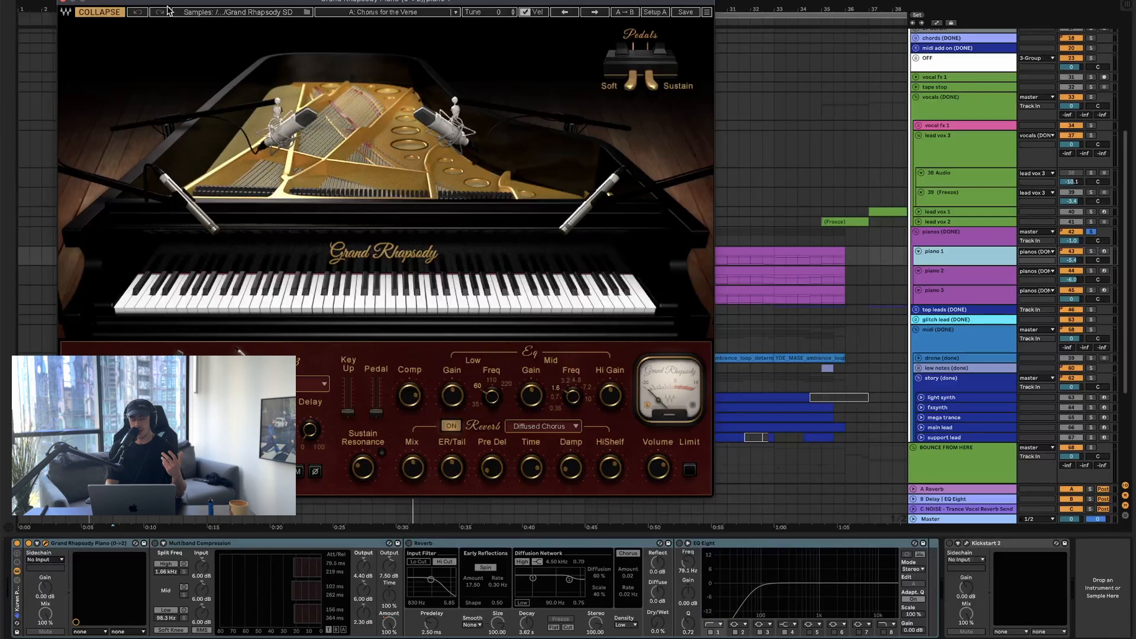
pyautogui.moveTo(172, 4); pyautogui.dragTo(139, 4)
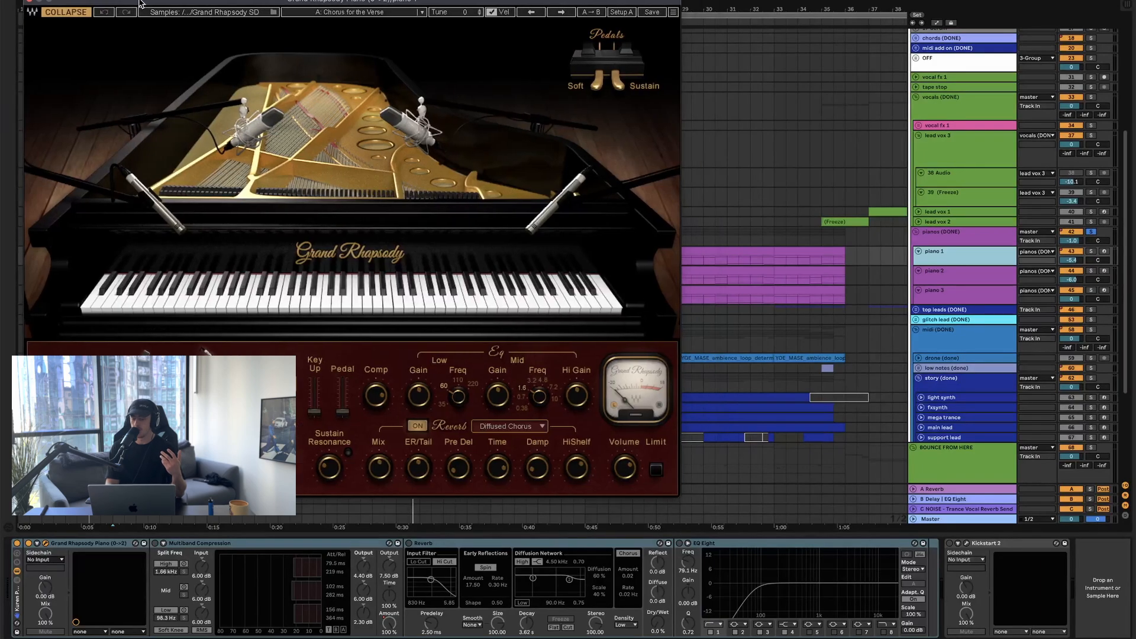
pyautogui.click(30, 2)
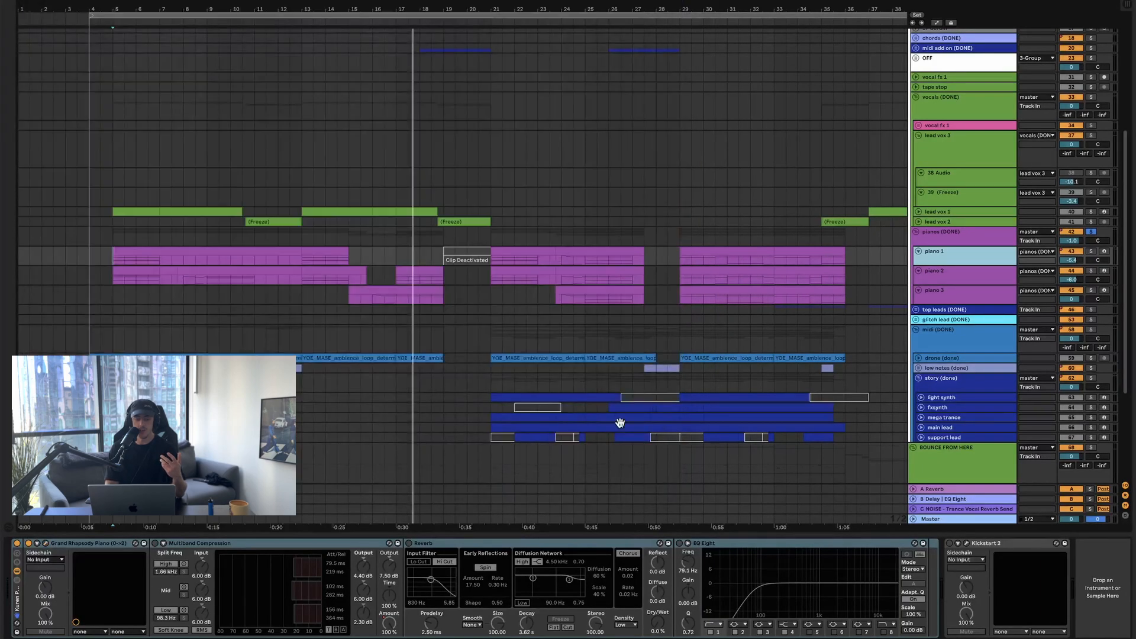
# - Check the piano clips over a longer stretch of the arrangement and examine piano 3's device chain
pyautogui.scroll(-5, 620, 423)
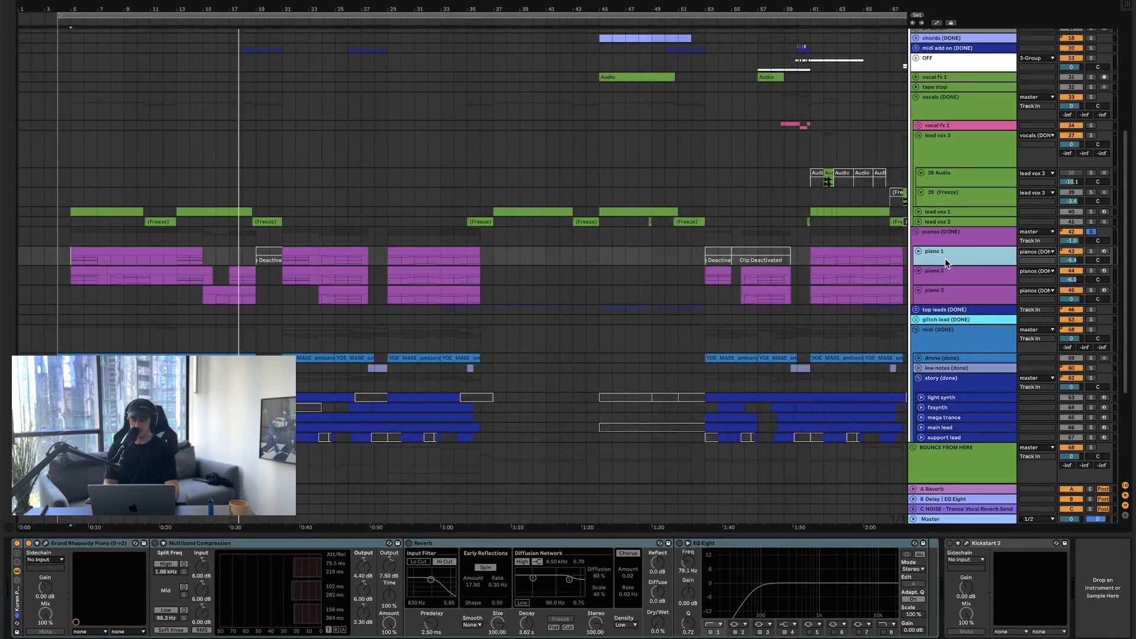
pyautogui.click(967, 274)
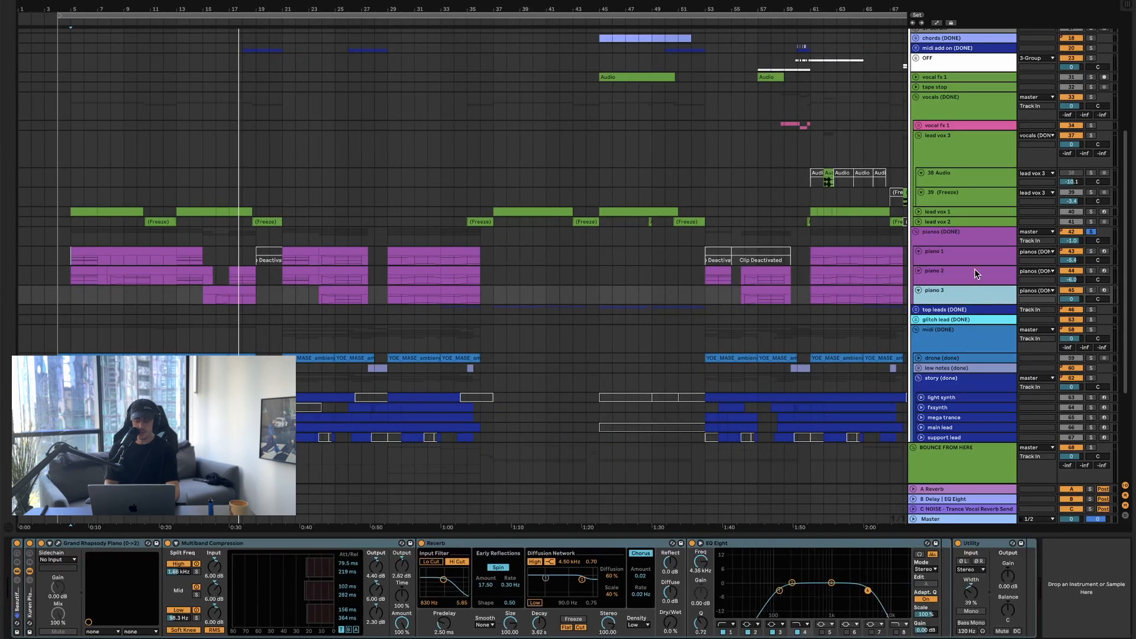
pyautogui.click(975, 294)
pyautogui.scroll(3, 180, 320)
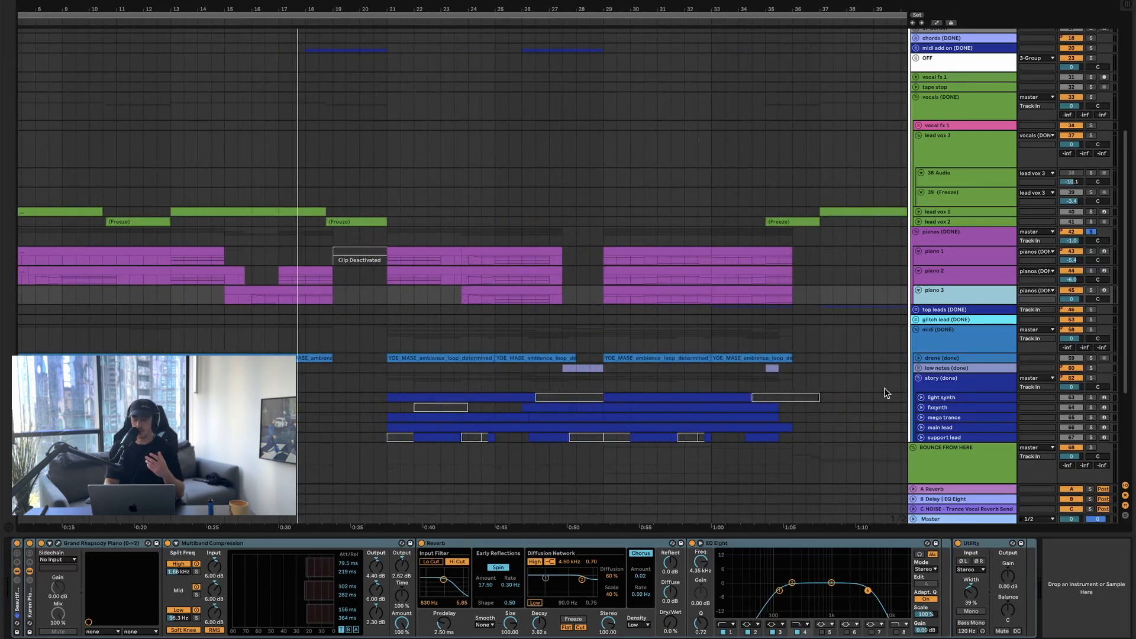
# - Show the automation lanes and compare the device chains of piano 1, piano 2 and piano 3, including piano 3's Utility
pyautogui.click(937, 22)
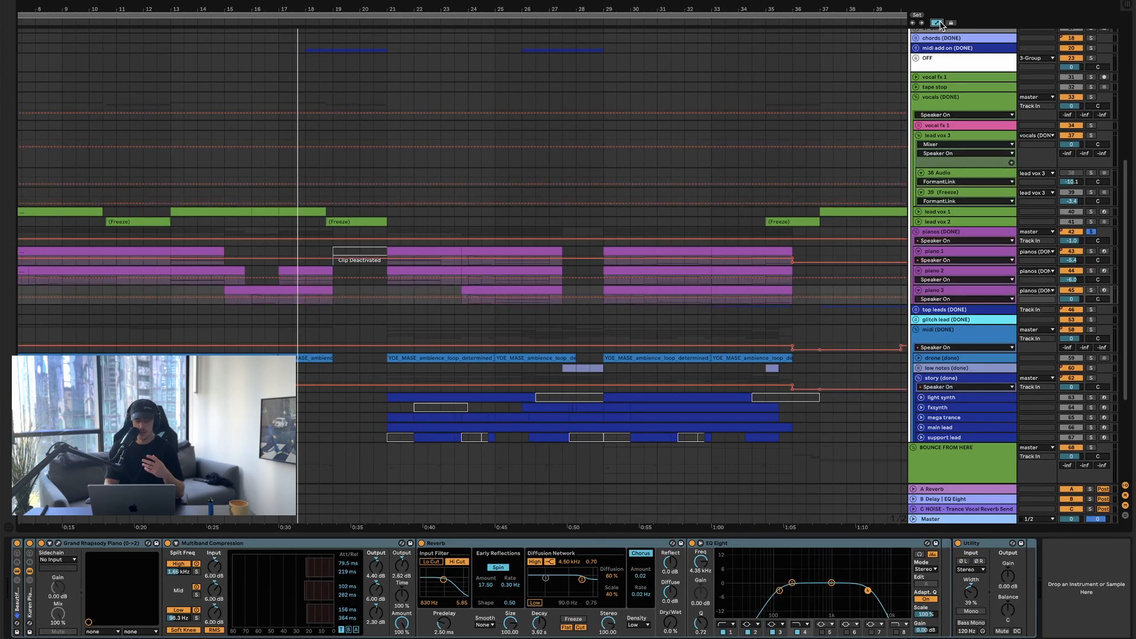
pyautogui.scroll(-3, 759, 77)
pyautogui.click(964, 253)
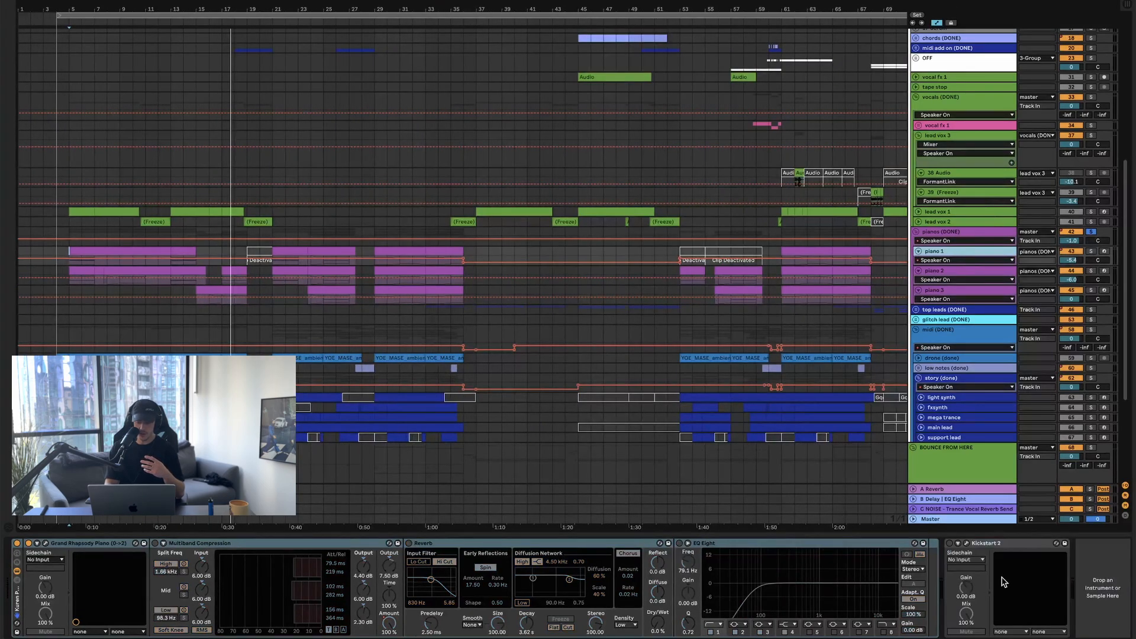
pyautogui.click(964, 274)
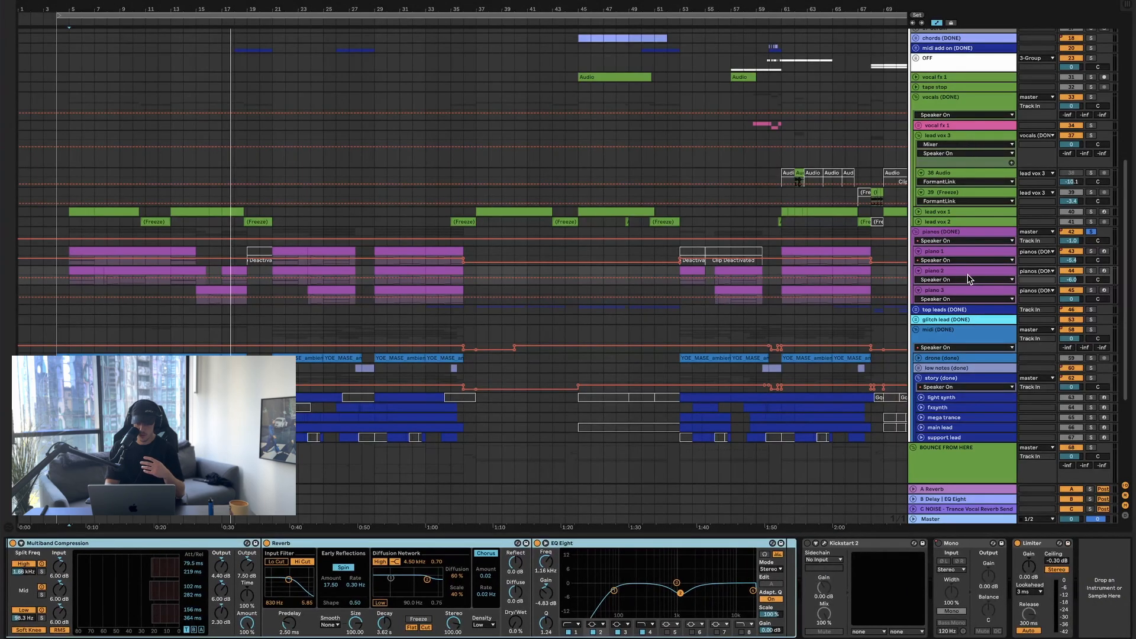
pyautogui.click(966, 291)
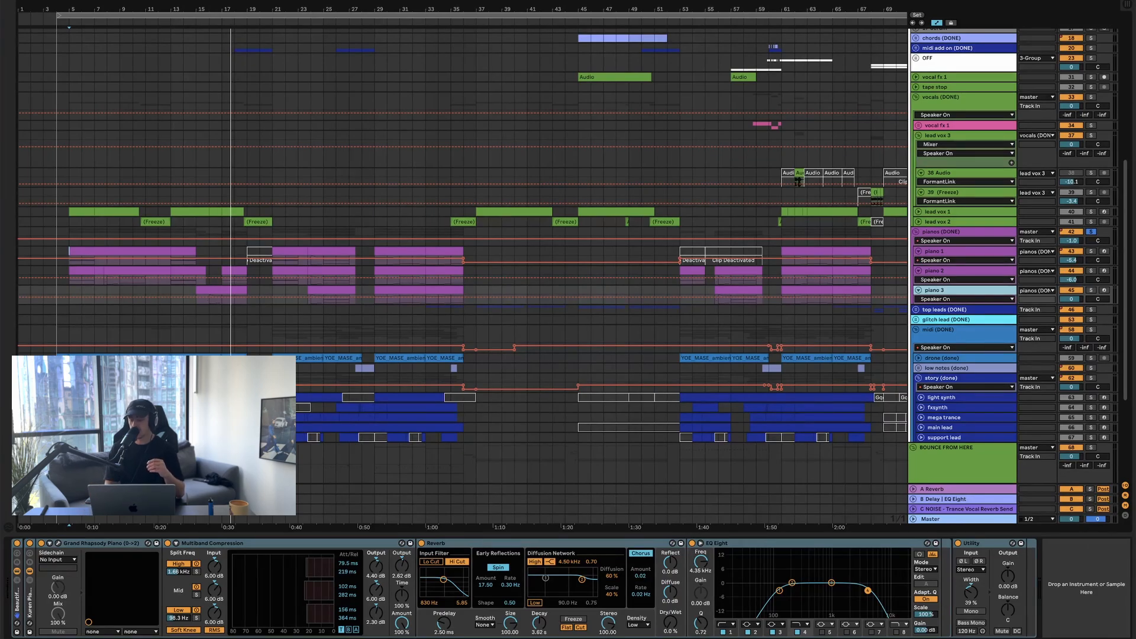
pyautogui.click(976, 544)
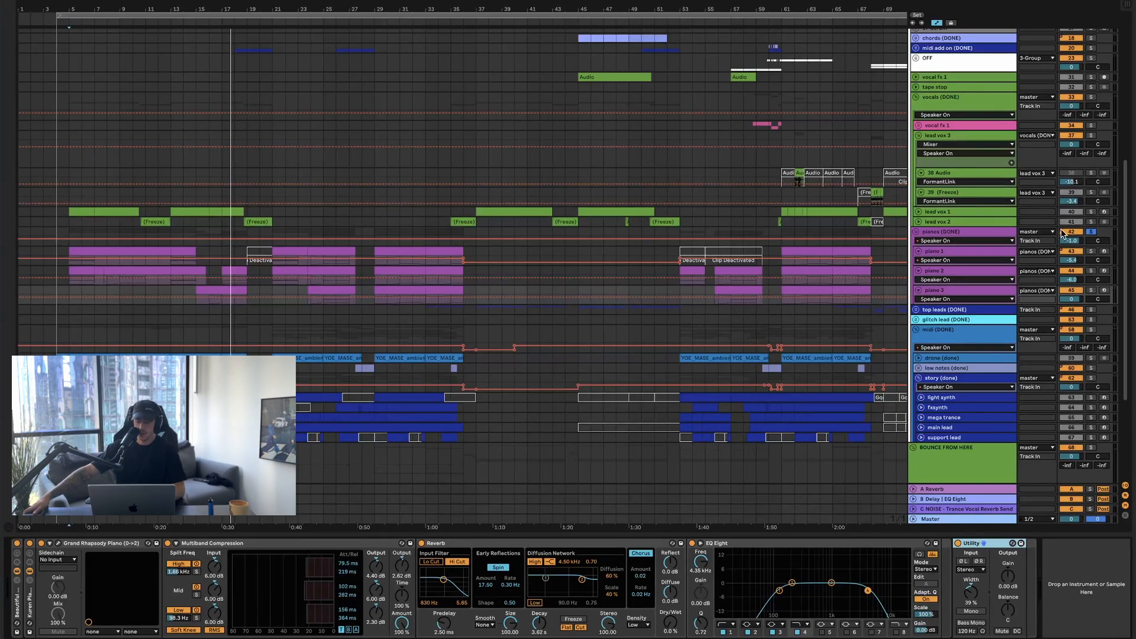
# - Select the pianos group track and examine its EQ Eight, Saturator and MJUCjr effects
pyautogui.click(973, 240)
pyautogui.click(912, 234)
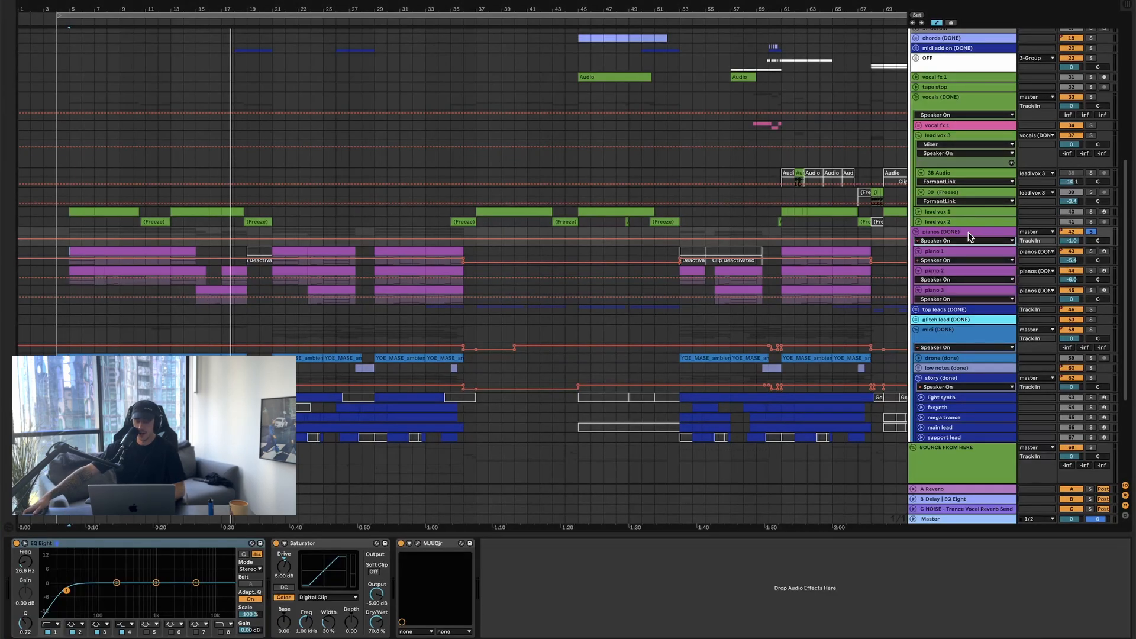
pyautogui.click(967, 231)
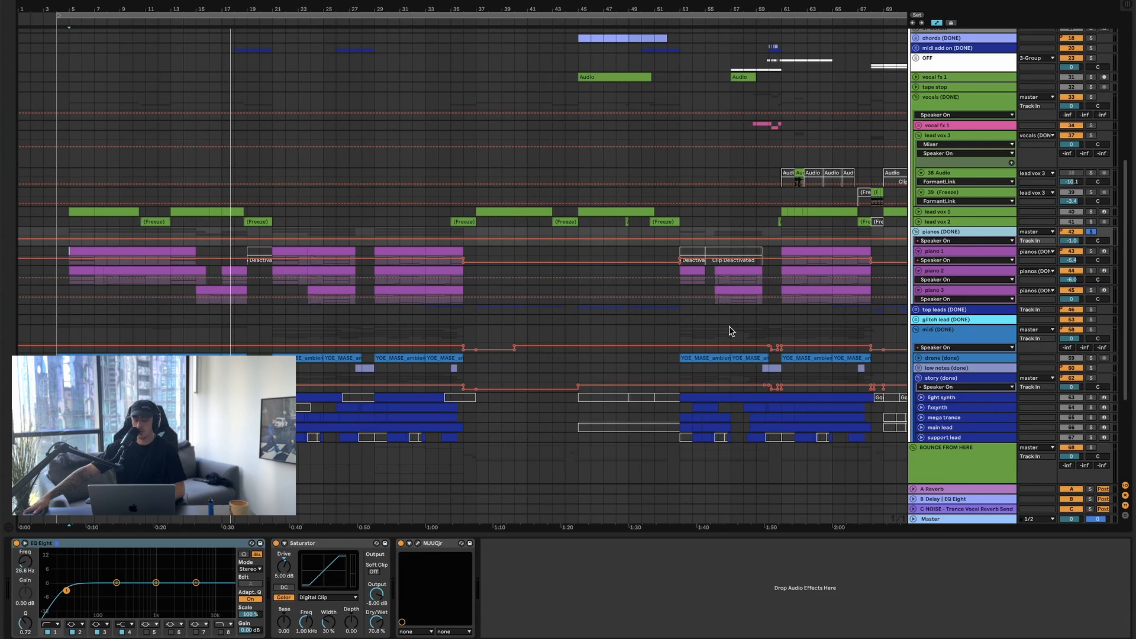
# - Open the pianos group's MJUCjr compressor window to examine its settings and close it
pyautogui.click(418, 543)
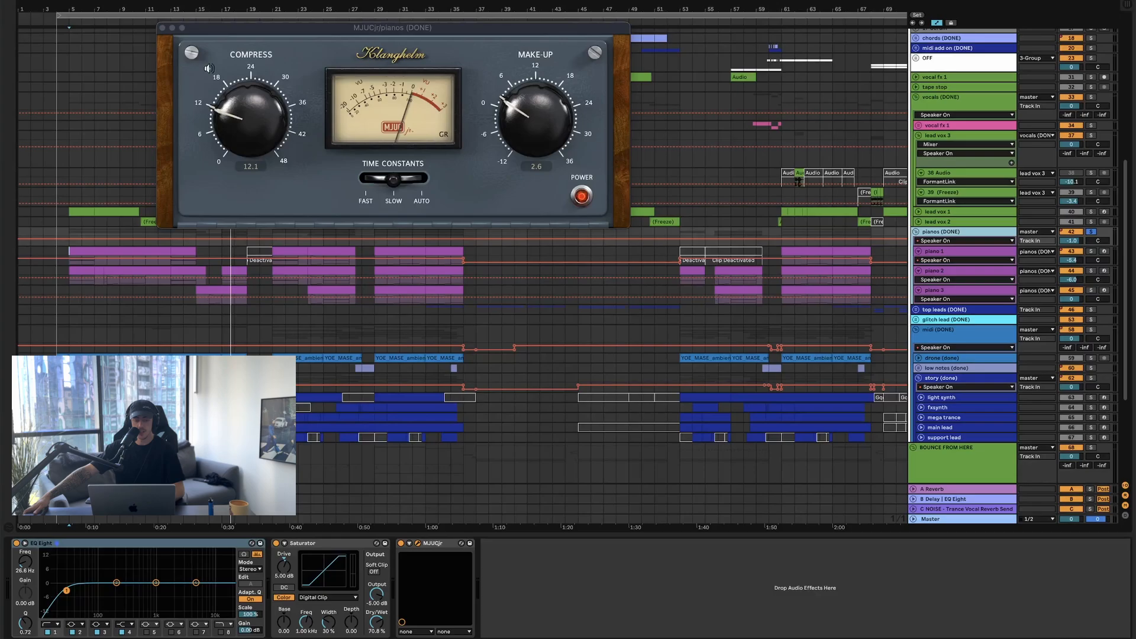
pyautogui.click(162, 28)
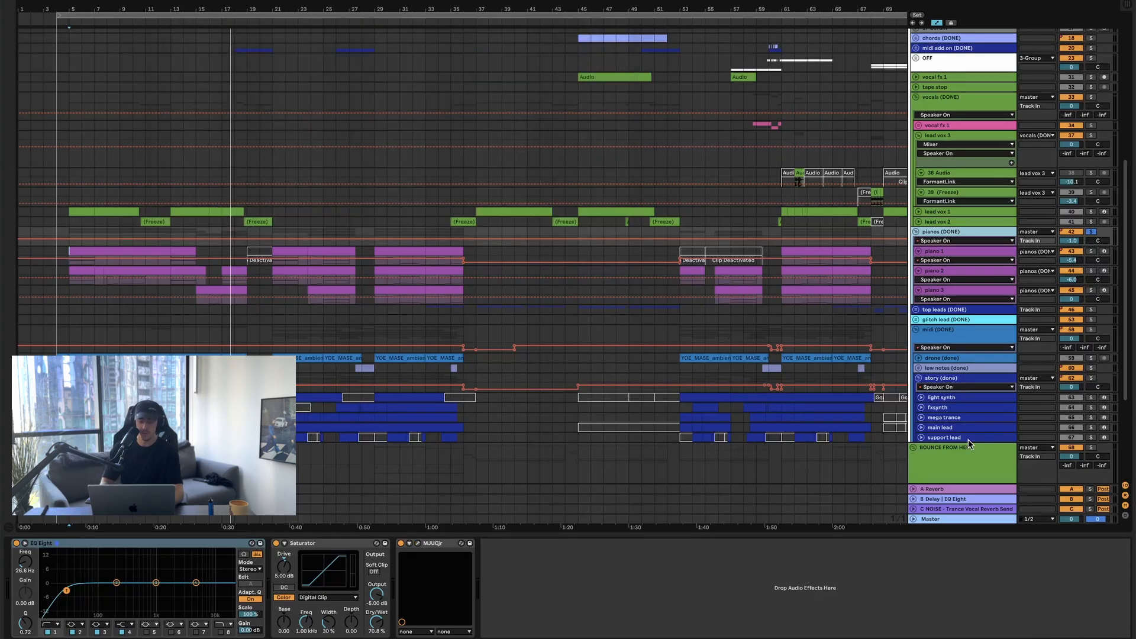
# - Solo the story group inside the midi group in place of the pianos
pyautogui.scroll(3, 314, 396)
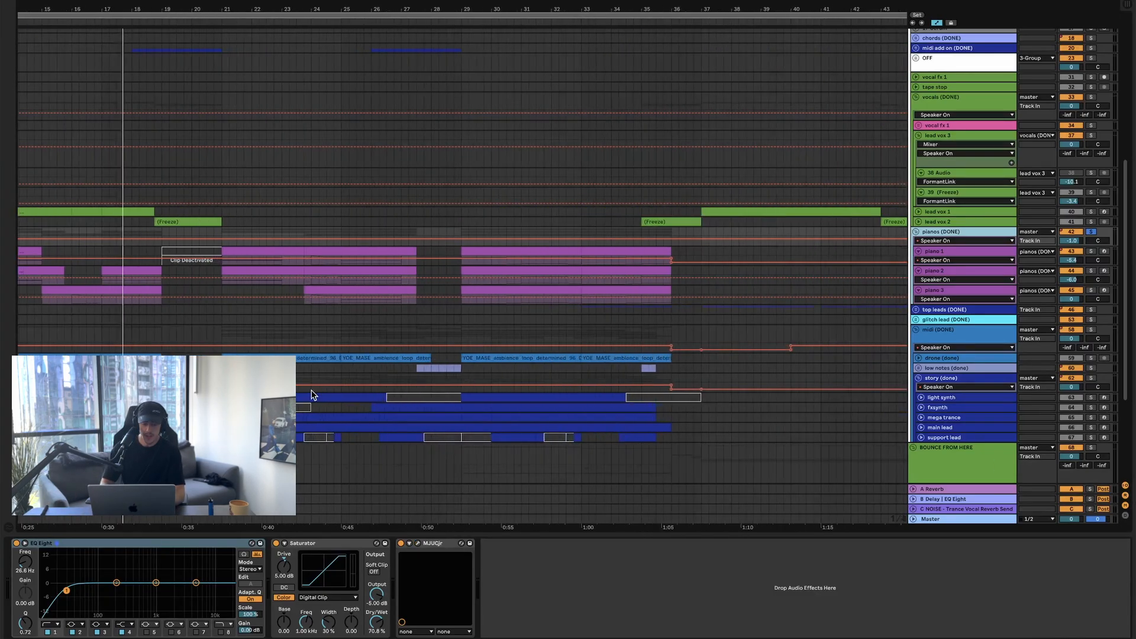
pyautogui.scroll(-1, 314, 396)
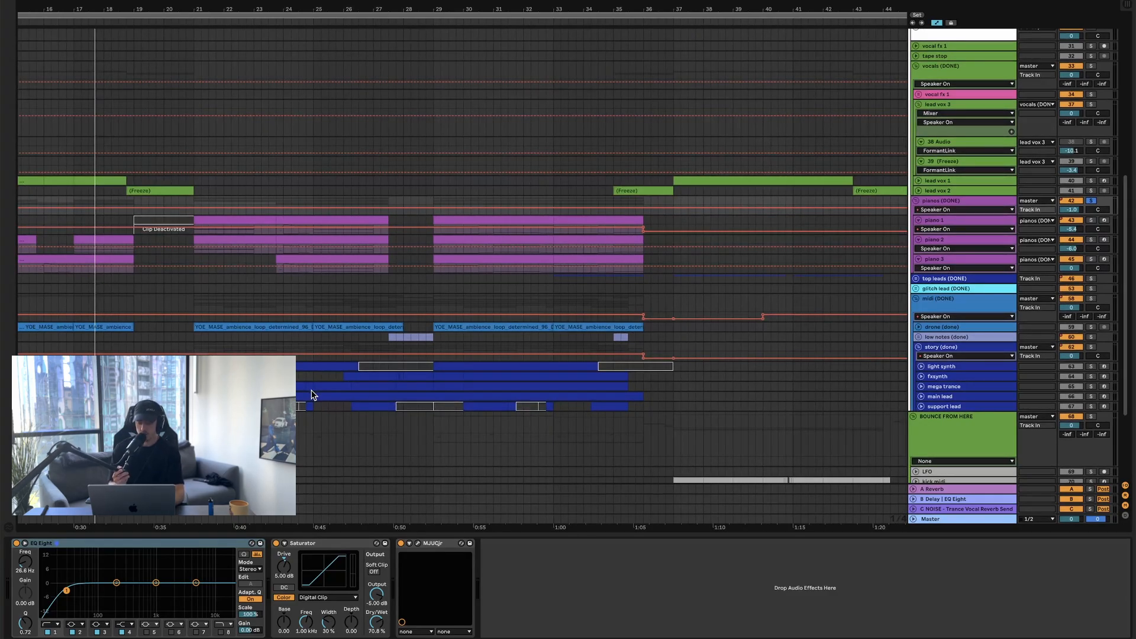
pyautogui.click(1092, 348)
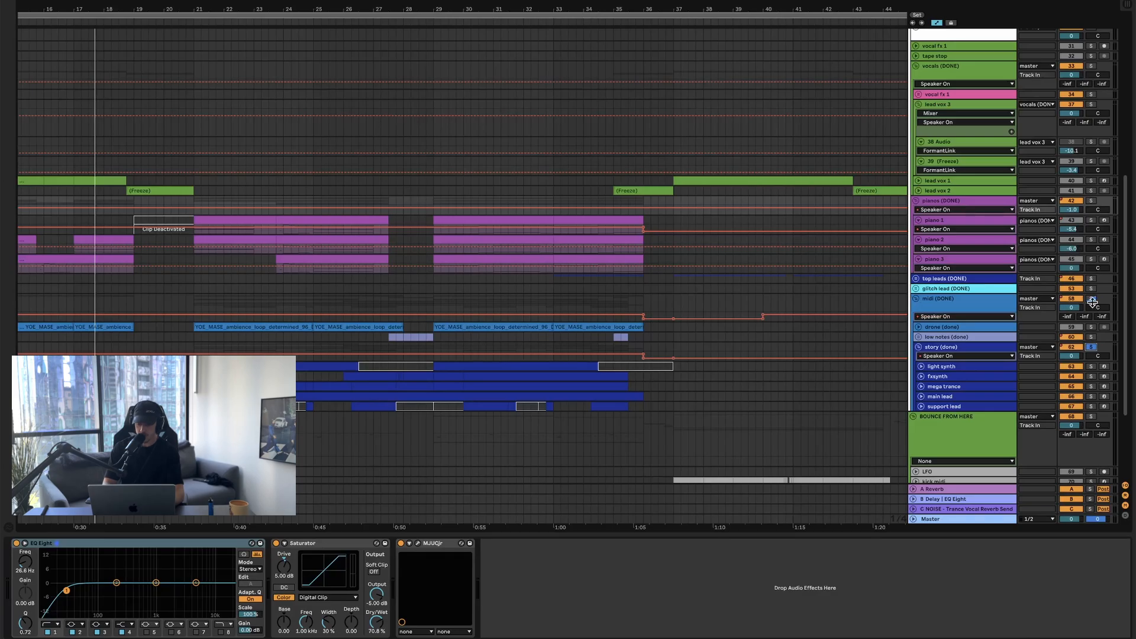
# - Expand the main bass track and unfold the reece group to show its long bass and sine tracks
pyautogui.scroll(10, 502, 229)
pyautogui.scroll(-3, 503, 229)
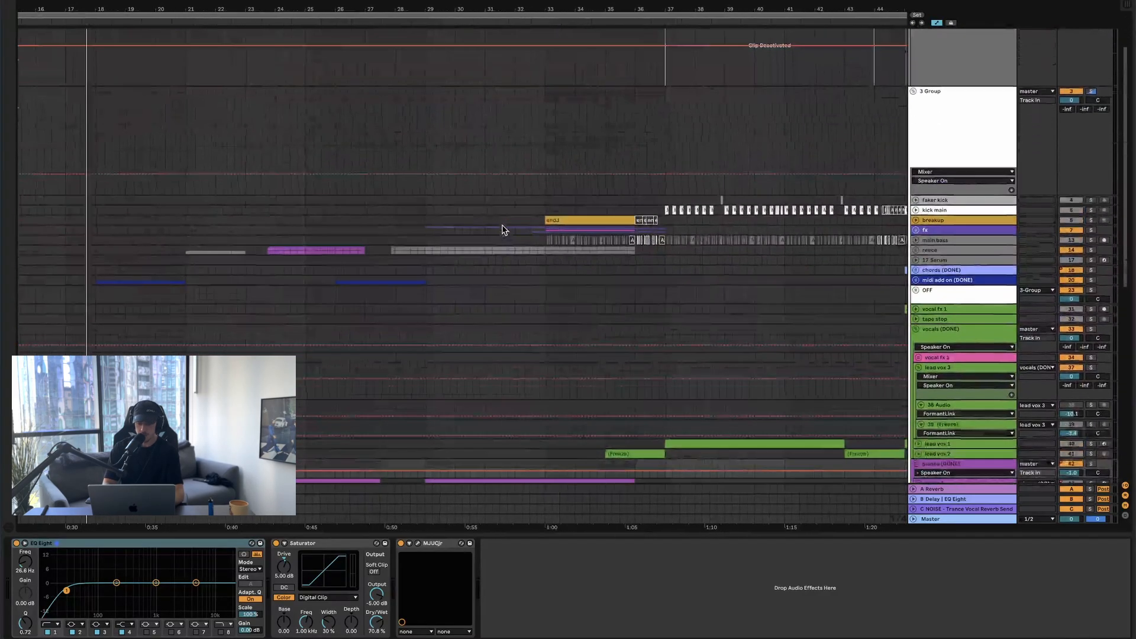
pyautogui.click(915, 240)
pyautogui.scroll(-5, 915, 240)
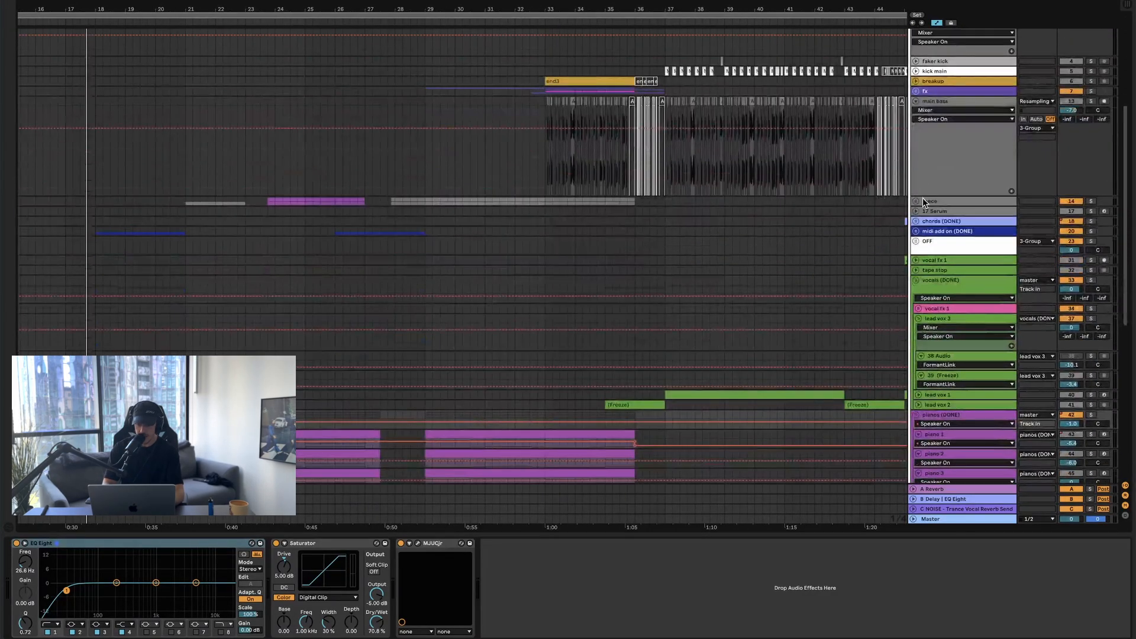
pyautogui.click(916, 201)
# - Unfold the chords and midi add on groups and expand the reverse lead track
pyautogui.scroll(-2, 916, 213)
pyautogui.click(915, 211)
pyautogui.scroll(-2, 915, 213)
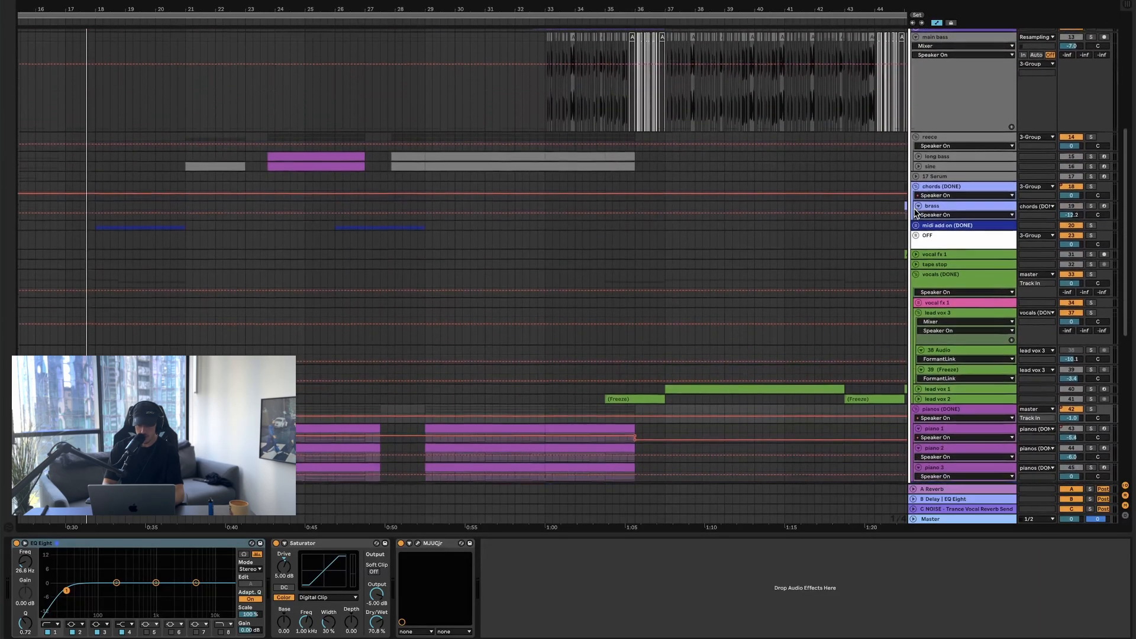
pyautogui.click(915, 217)
pyautogui.click(916, 221)
pyautogui.scroll(-2, 916, 222)
pyautogui.click(915, 219)
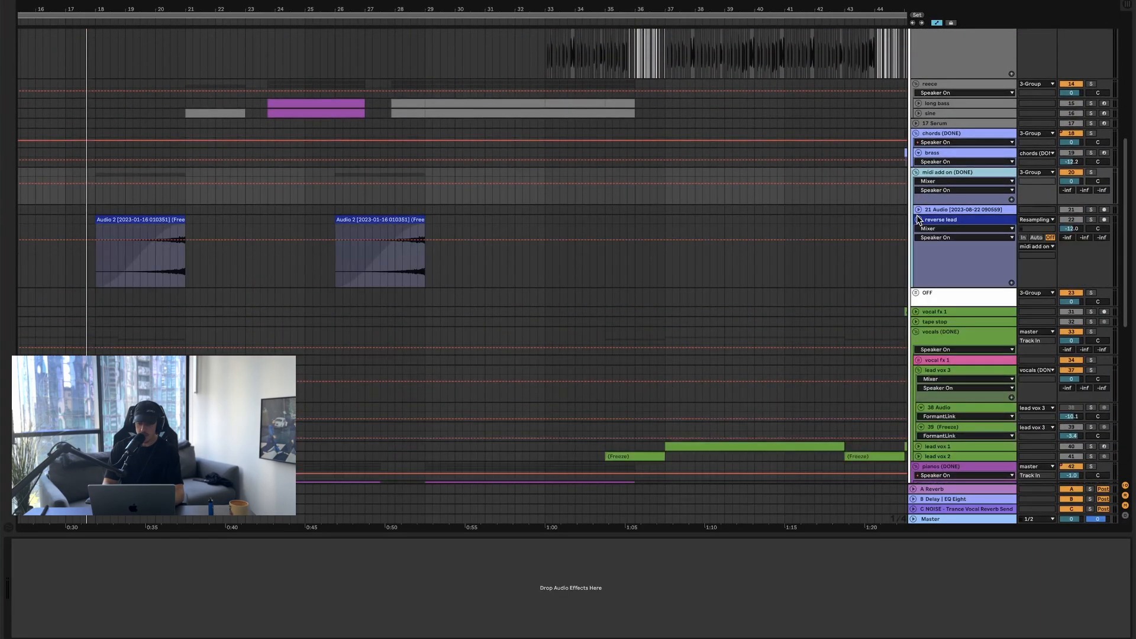
# - Select the midi group's section from bar 21 to bar 37, loop it and start playback
pyautogui.scroll(-10, 743, 147)
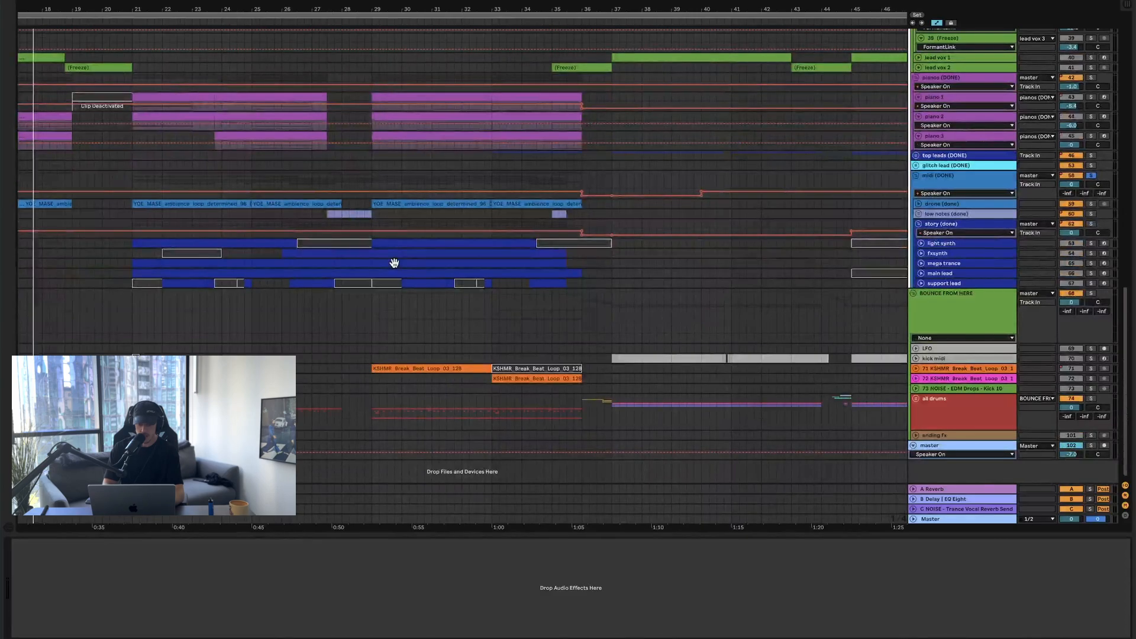
pyautogui.scroll(5, 393, 261)
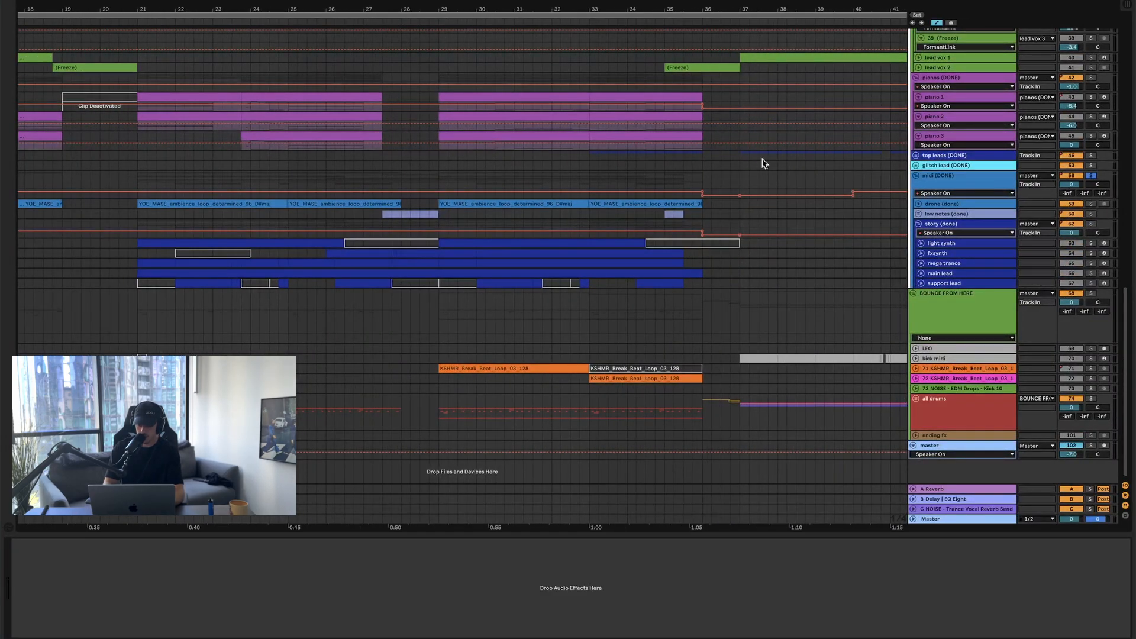
pyautogui.click(124, 169)
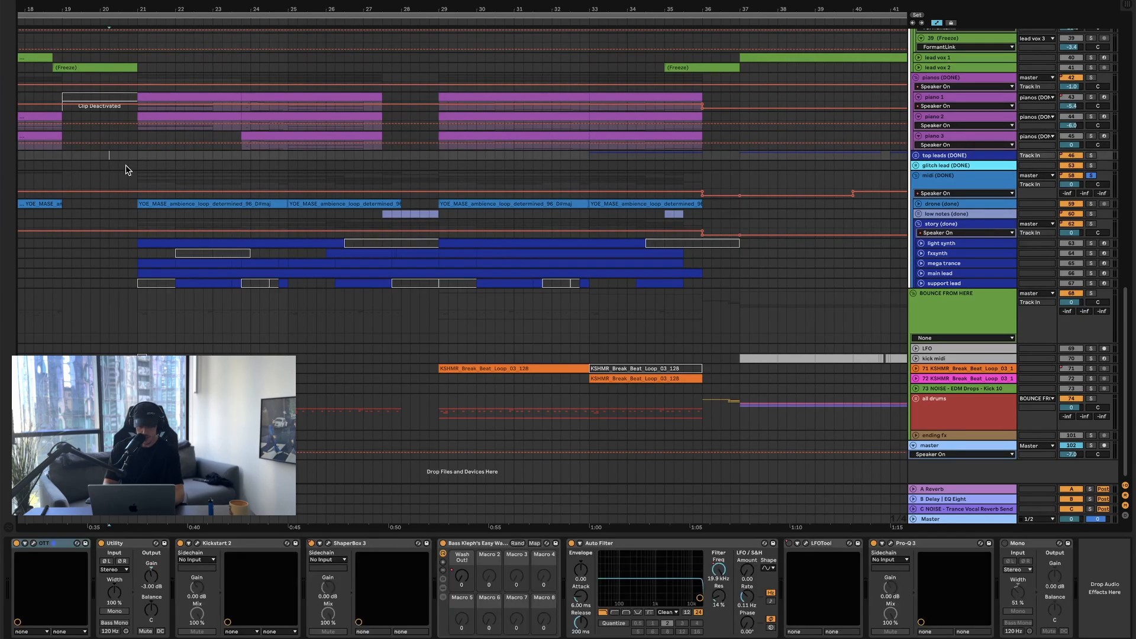
pyautogui.moveTo(140, 181); pyautogui.dragTo(740, 285)
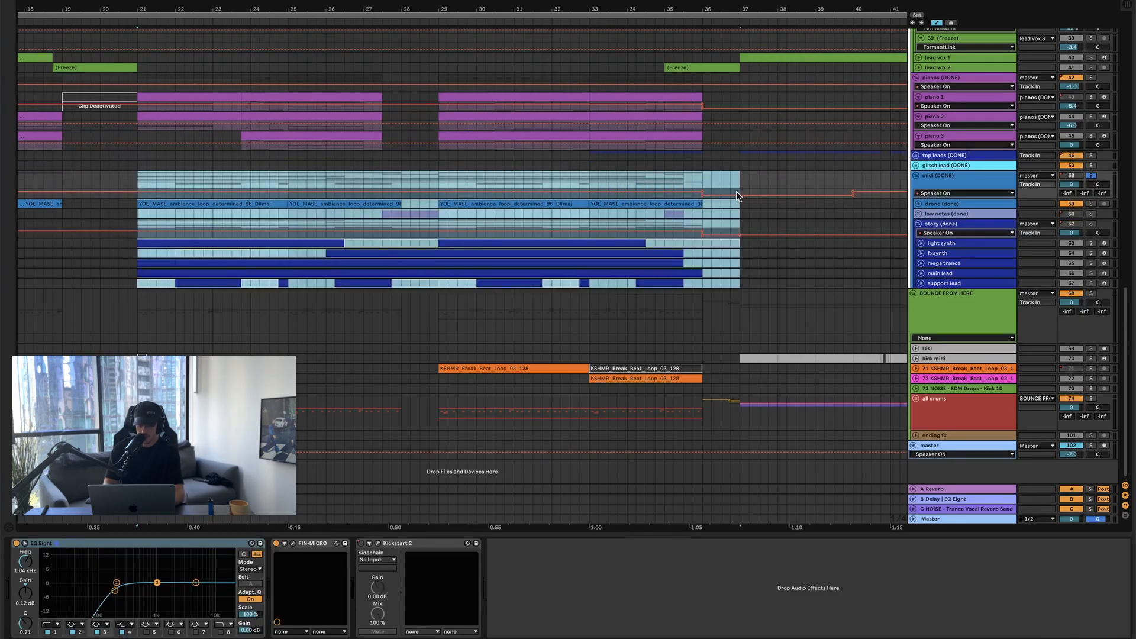
pyautogui.press('super+l')
pyautogui.press('space')
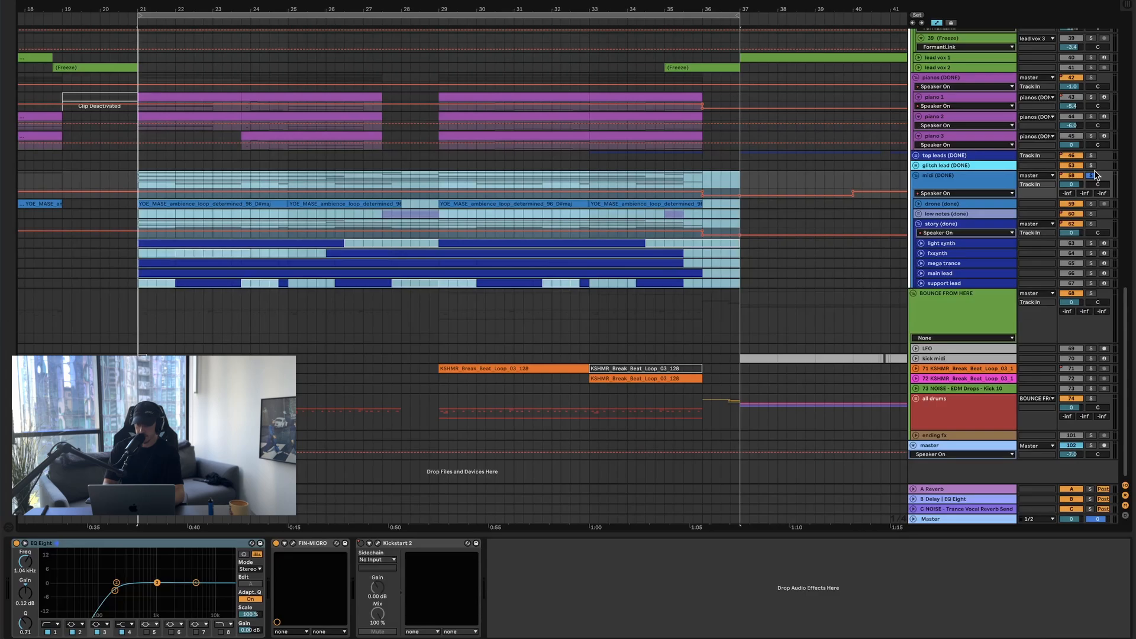
# - Add the story group, low notes and drone tracks to the soloed midi group
pyautogui.click(1092, 224)
pyautogui.click(1092, 213)
pyautogui.click(1092, 204)
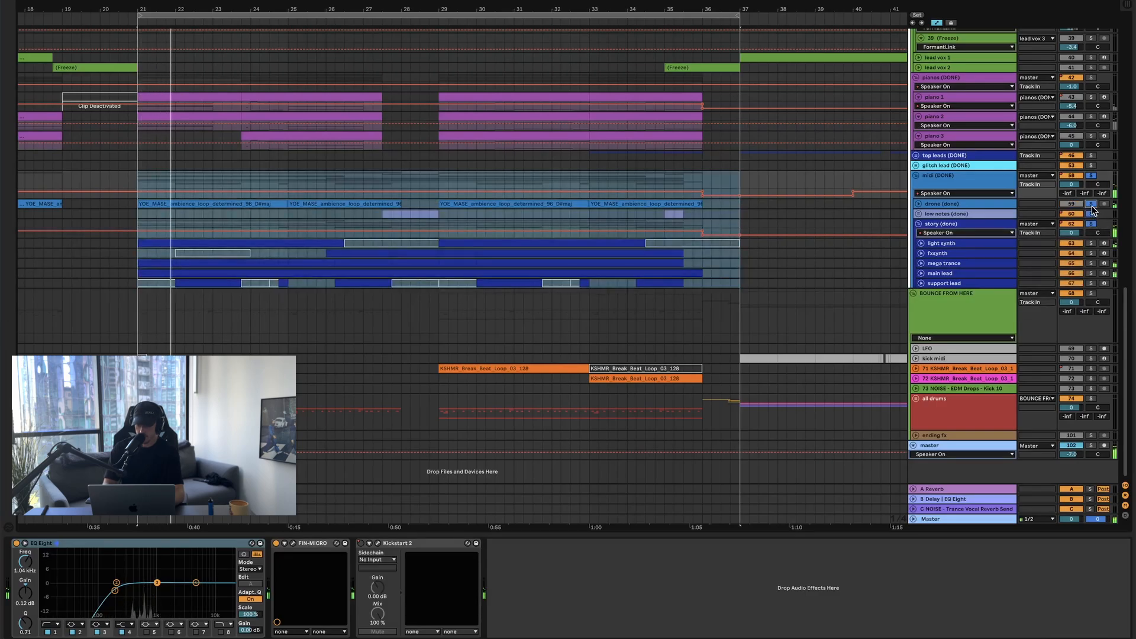
# - Review the soloed tracks higher in the arrangement and add the reece group to the solo
pyautogui.scroll(3, 1068, 309)
pyautogui.scroll(-3, 1068, 308)
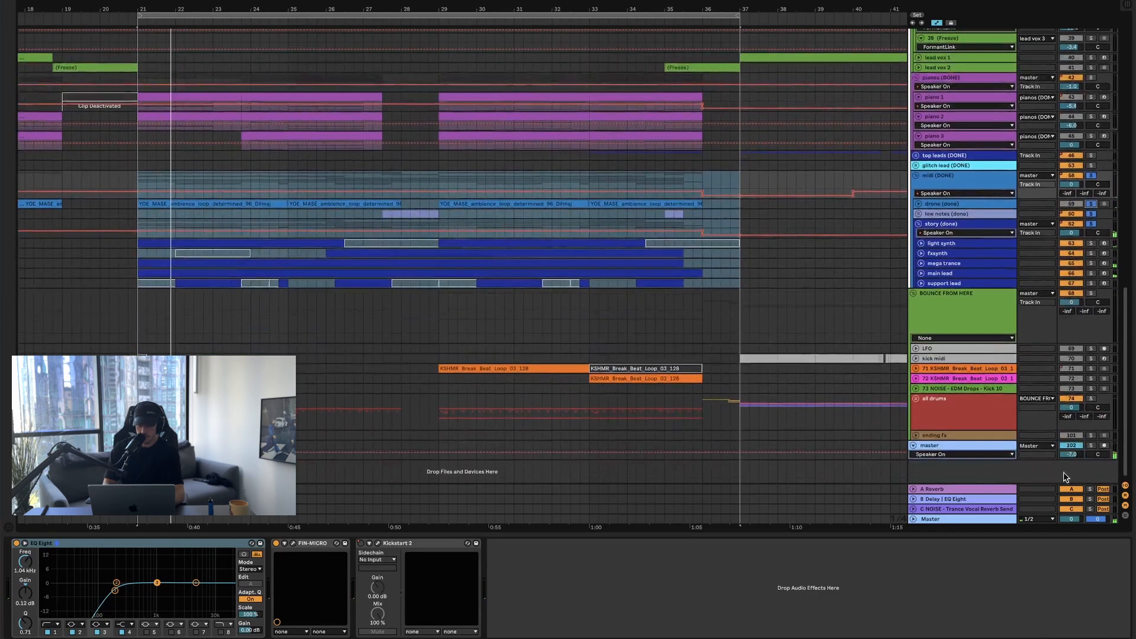
pyautogui.scroll(15, 1019, 318)
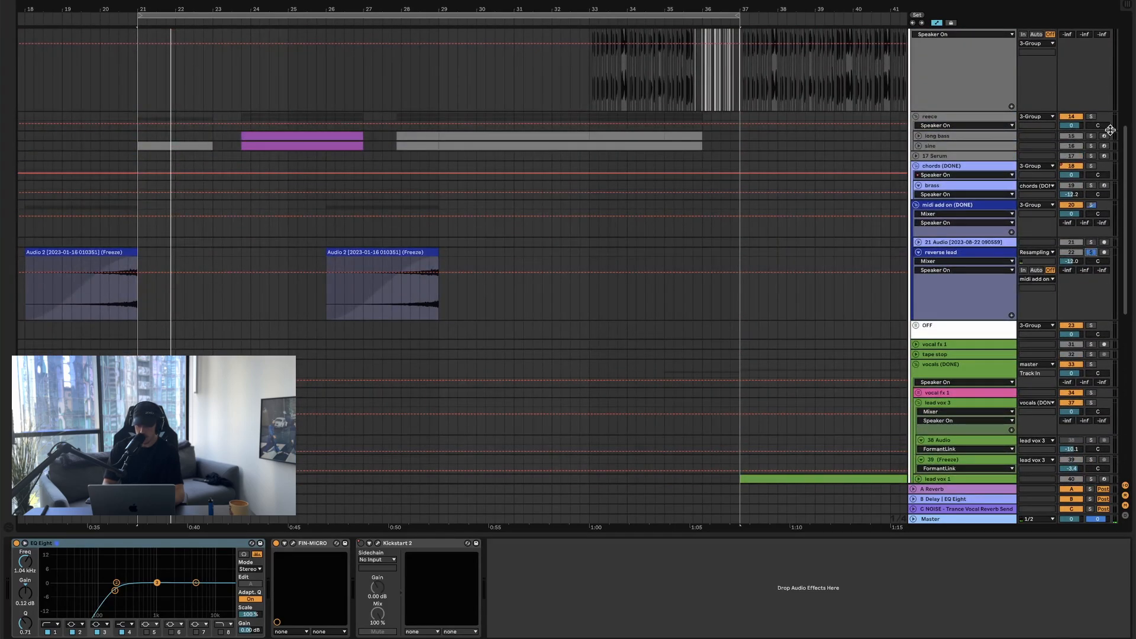
pyautogui.keyDown('super'); pyautogui.click(1091, 116); pyautogui.keyUp('super')
pyautogui.scroll(10, 1095, 134)
# - Select the story group's tracks from light synth to support lead, expand them all and hide the device view
pyautogui.scroll(-15, 1103, 125)
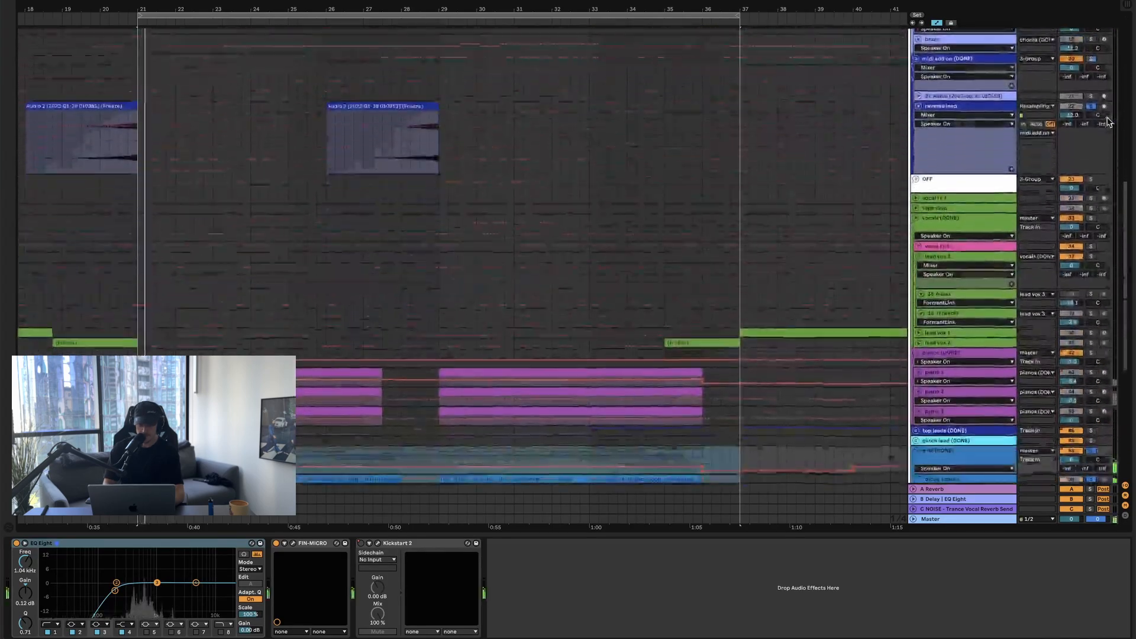
pyautogui.scroll(-10, 1109, 122)
pyautogui.click(952, 243)
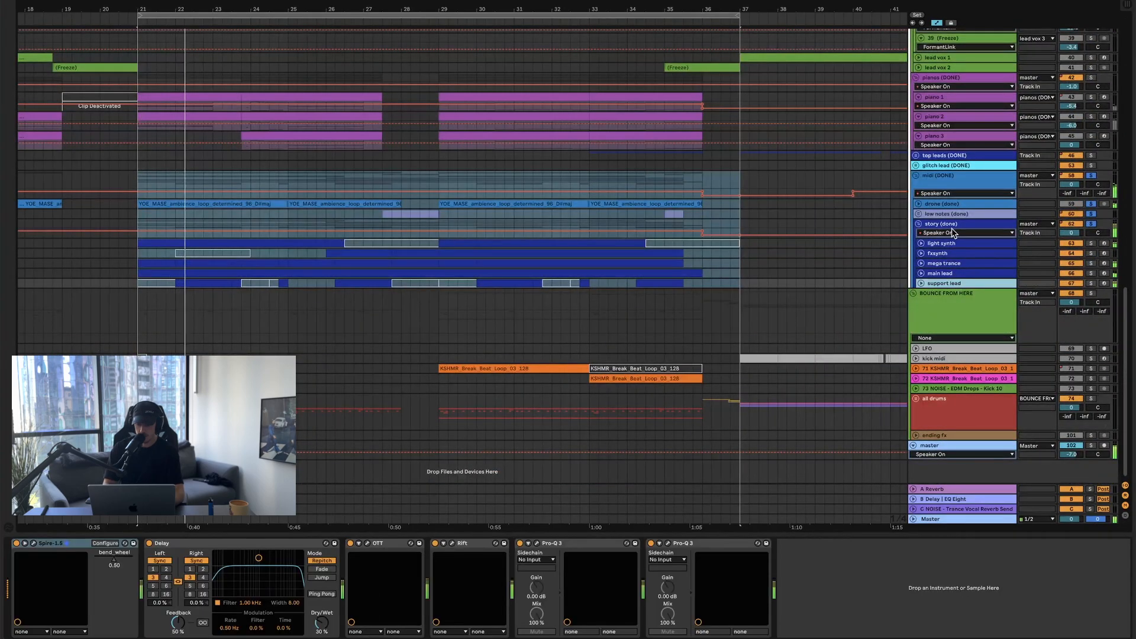
pyautogui.keyDown('shift'); pyautogui.click(950, 244); pyautogui.keyUp('shift')
pyautogui.click(921, 243)
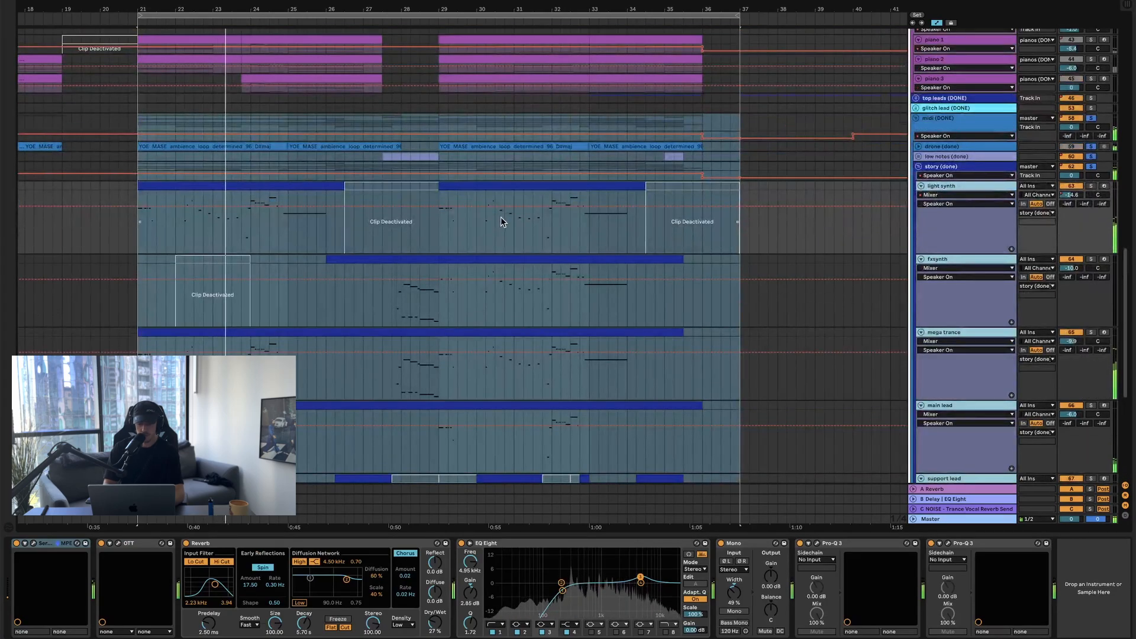
pyautogui.press('super+alt+l')
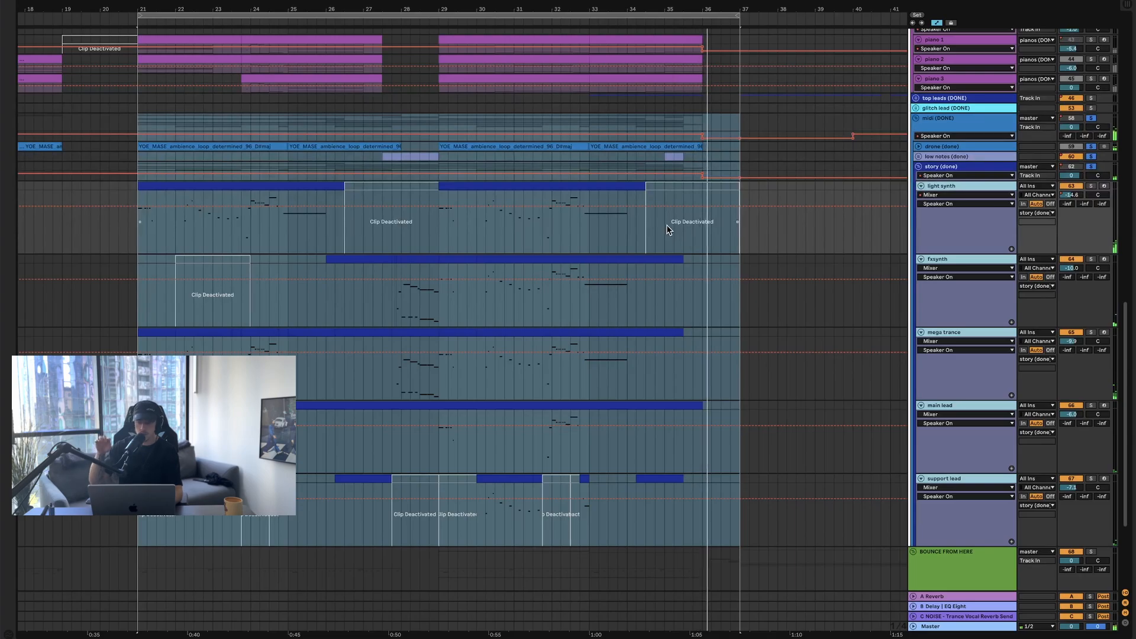
# - Clear the midi group's solo and audition the light synth and mega trance tracks individually from bar 21
pyautogui.click(1092, 118)
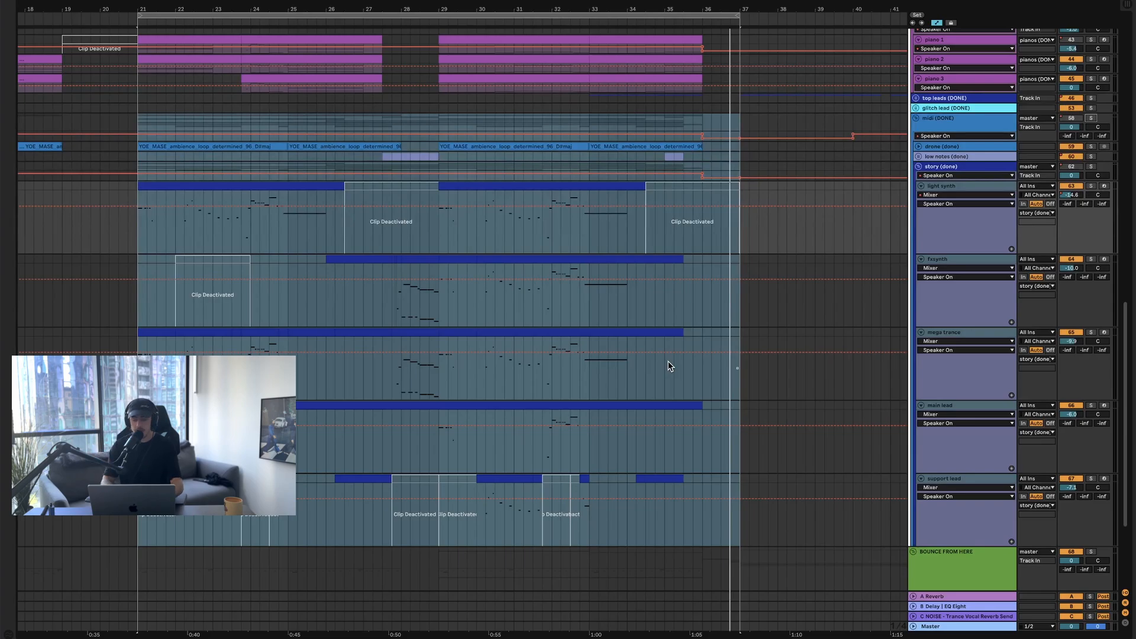
pyautogui.click(124, 176)
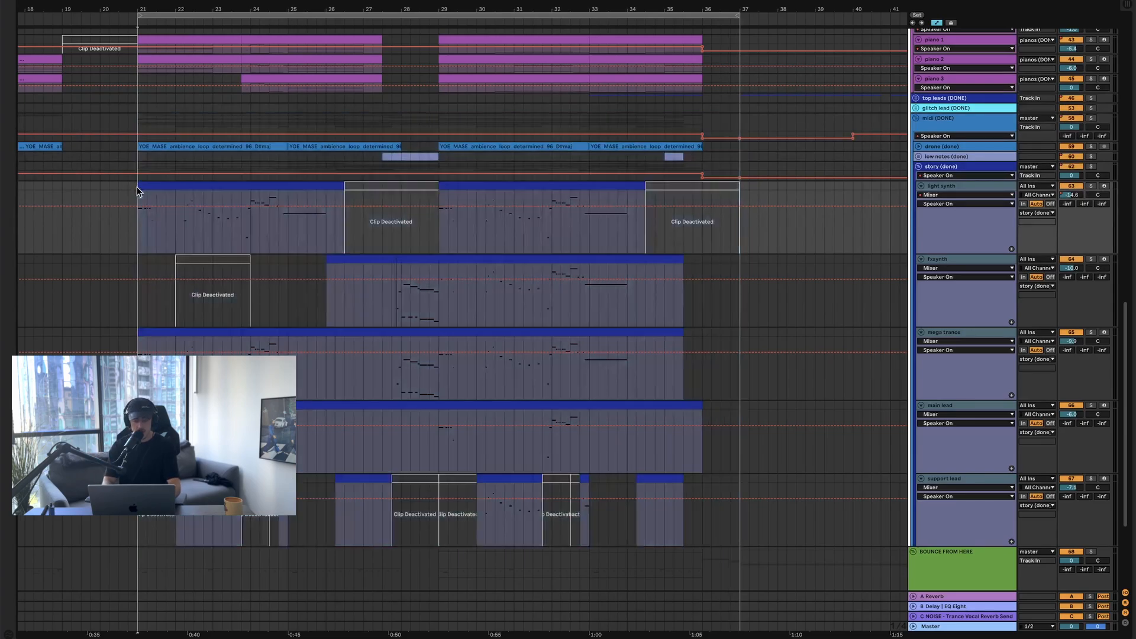
pyautogui.click(1092, 187)
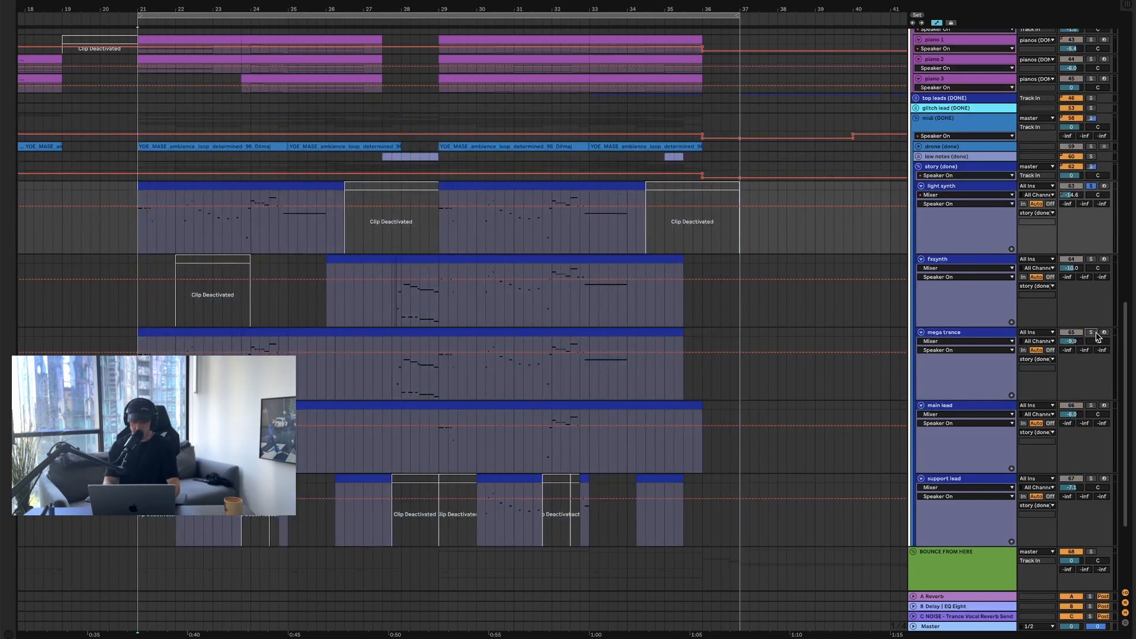
pyautogui.press('space')
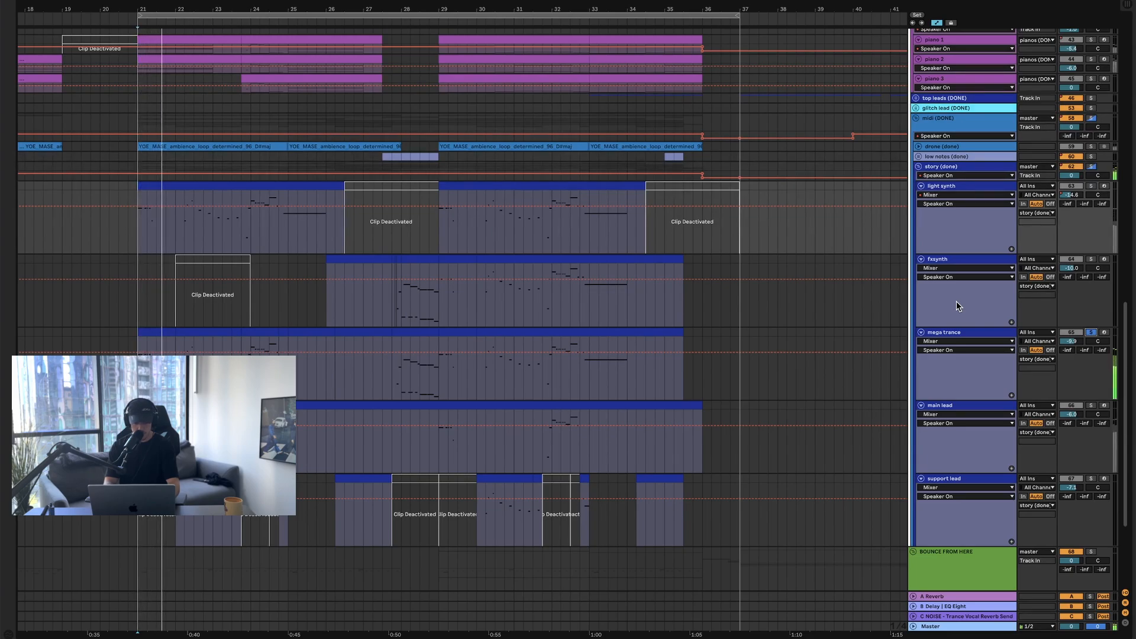
# - Compare the soloed support lead with mega trance, replaying mega trance from just before bar 24, and clear its solo
pyautogui.click(1092, 479)
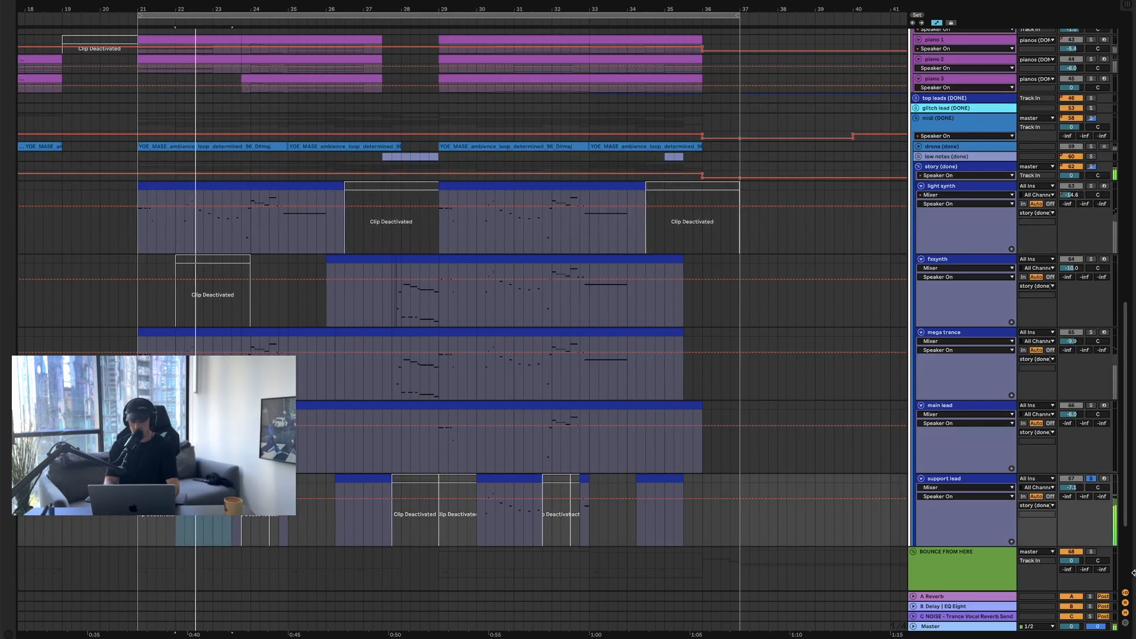
pyautogui.click(1092, 333)
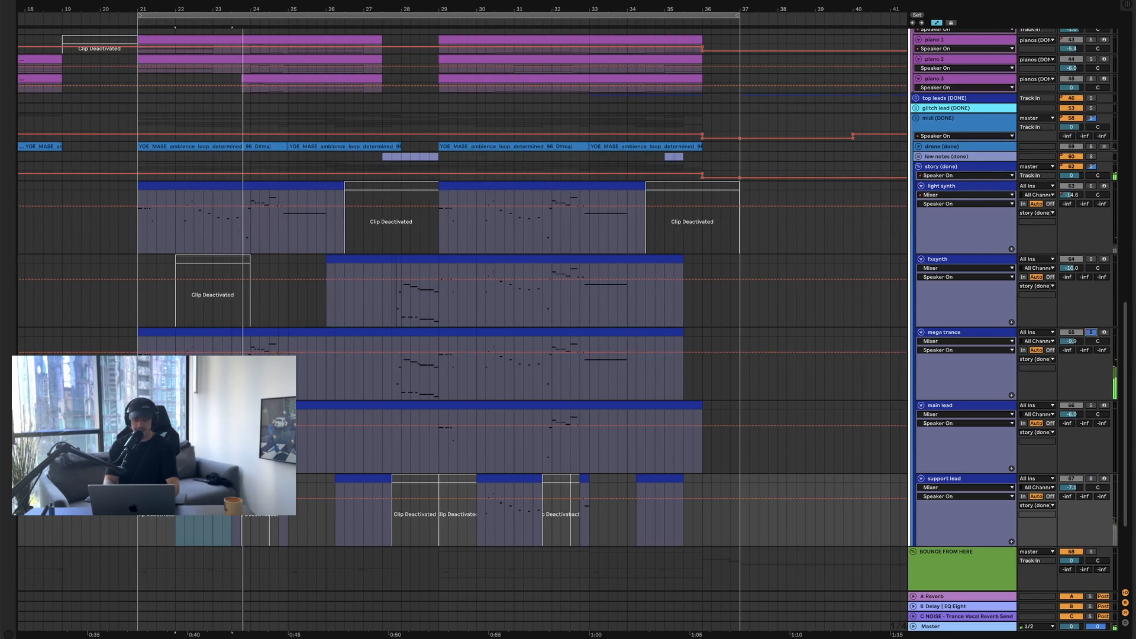
pyautogui.click(242, 373)
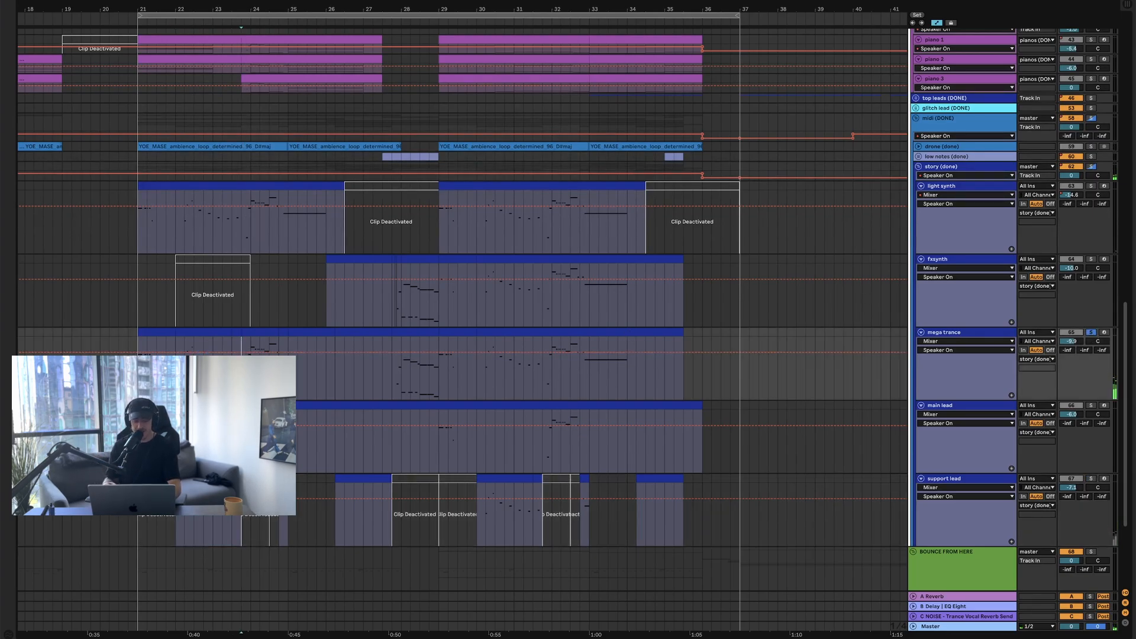
pyautogui.press('space')
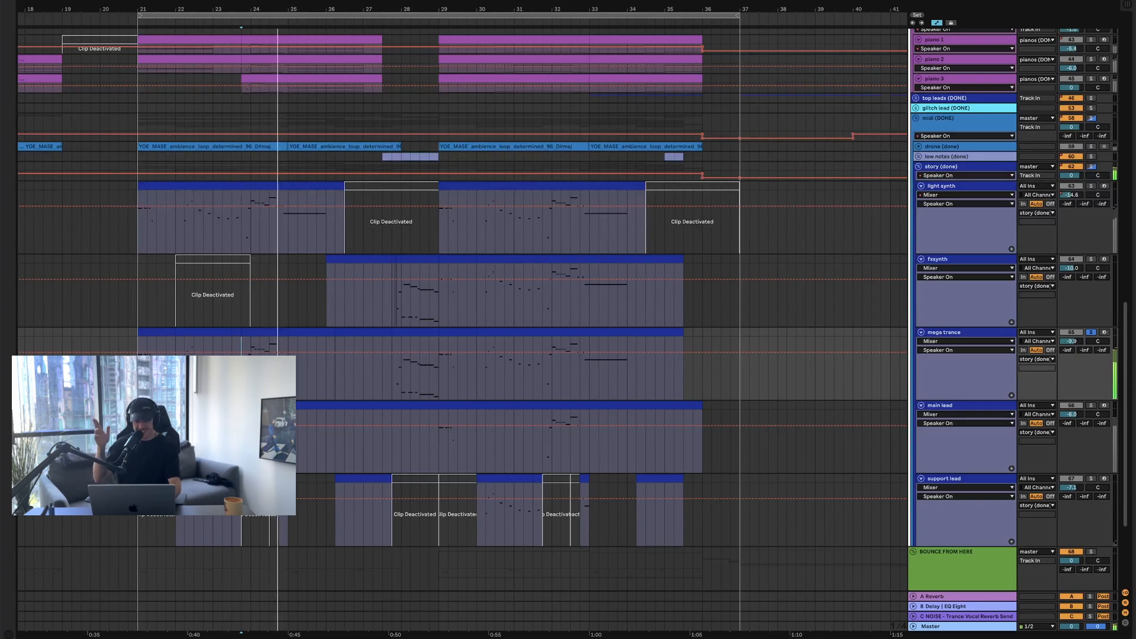
pyautogui.press('space')
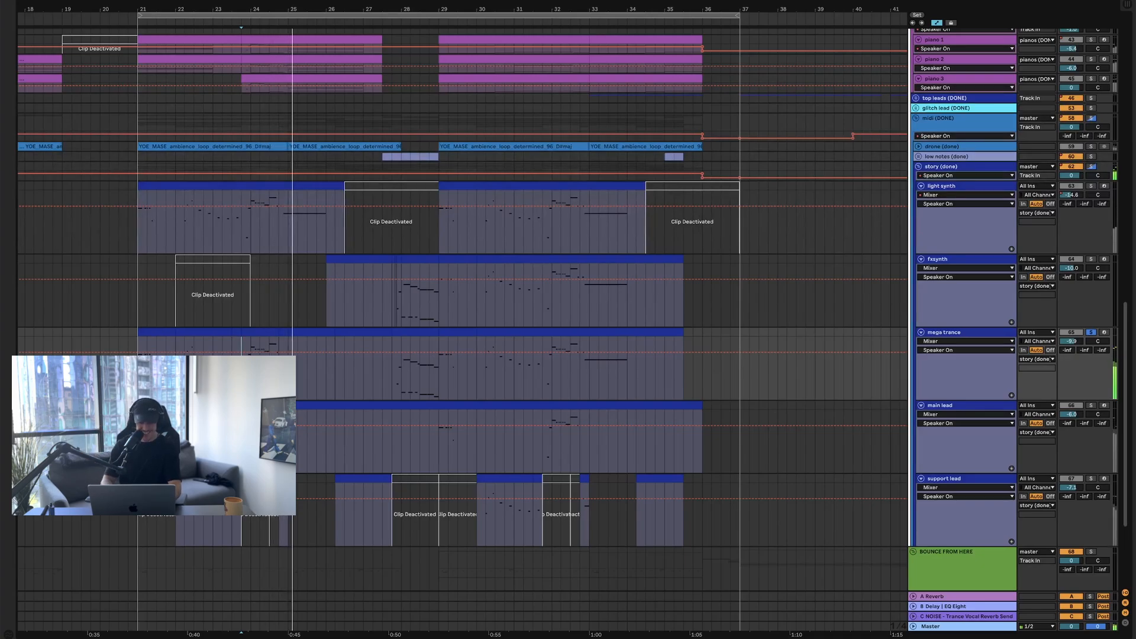
pyautogui.click(1092, 333)
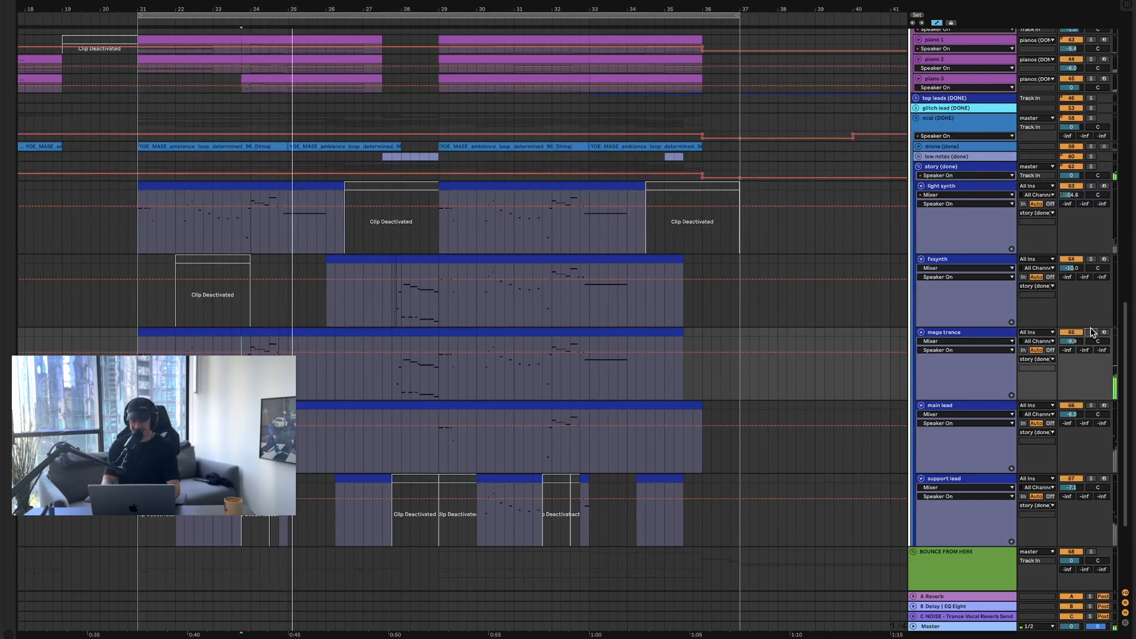
# - Solo the drone track, enlarge it to display its waveform, and audition it
pyautogui.click(1090, 147)
pyautogui.click(920, 147)
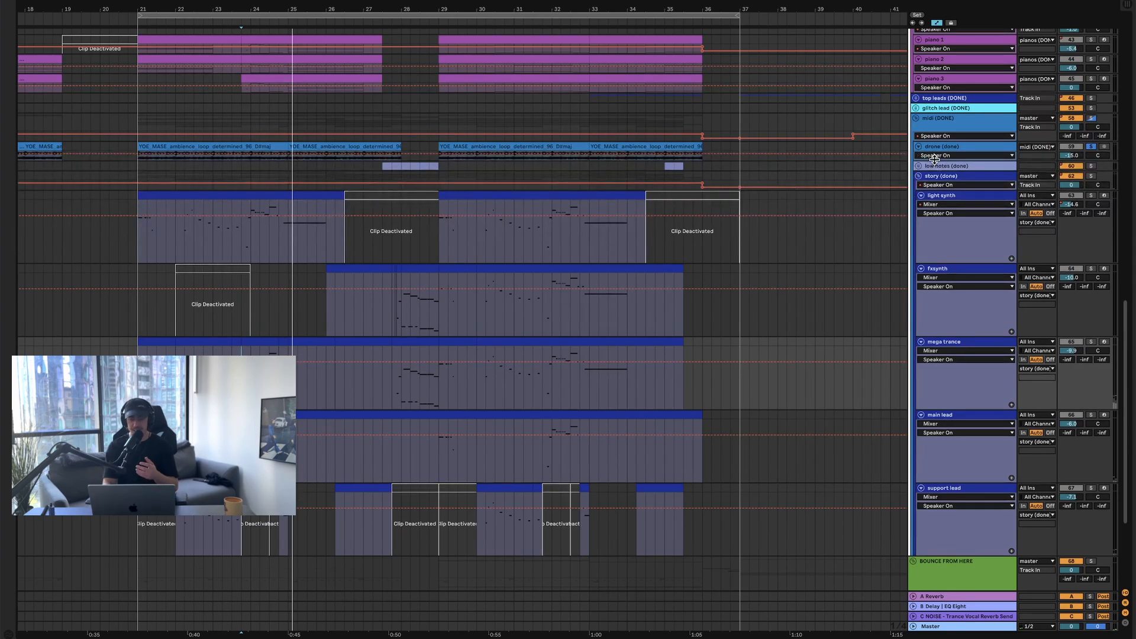
pyautogui.moveTo(934, 160); pyautogui.dragTo(933, 223)
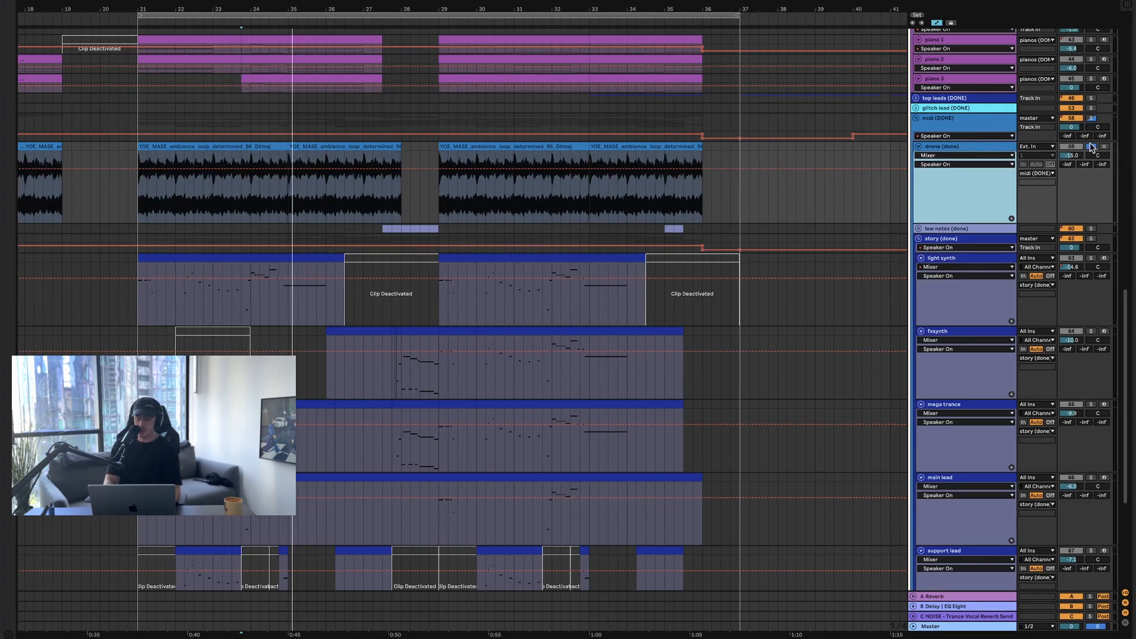
pyautogui.click(941, 146)
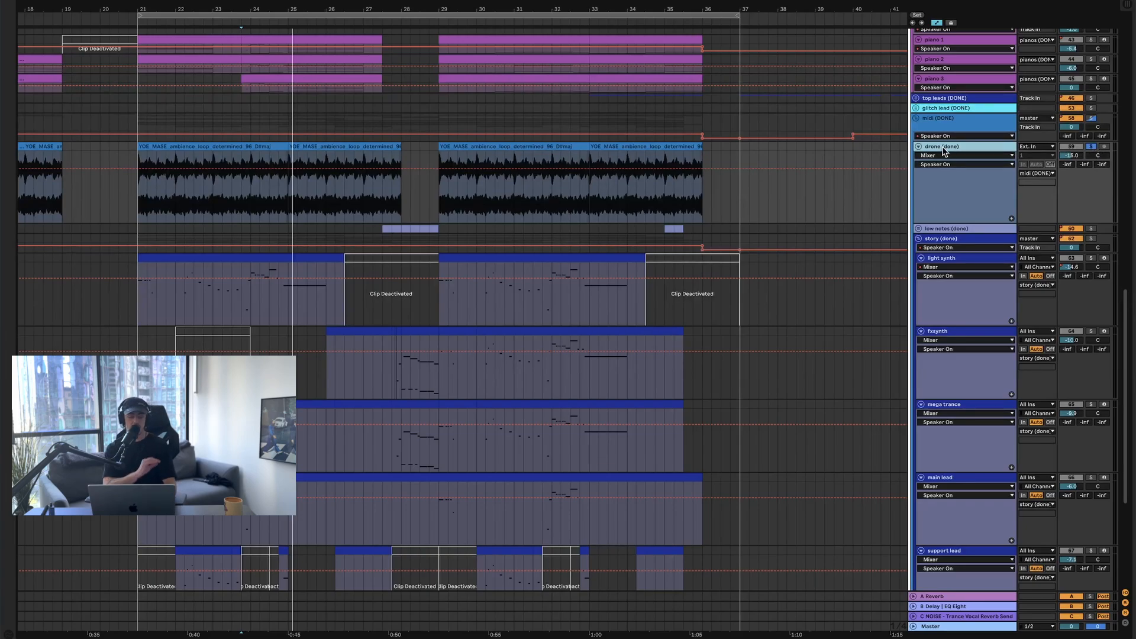
pyautogui.press('space')
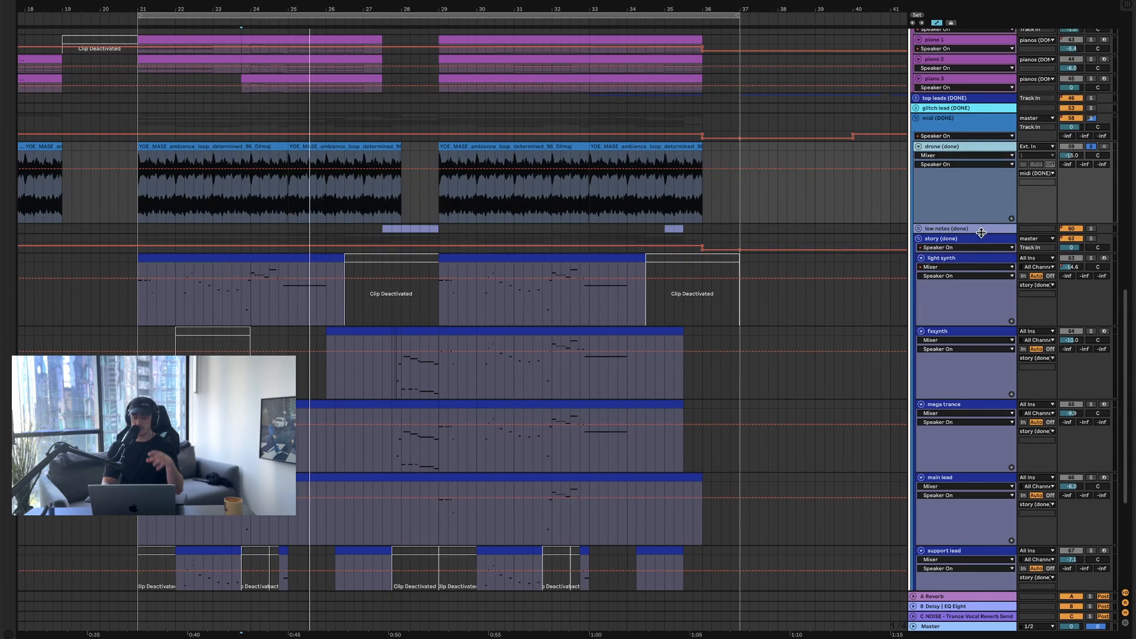
# - Replace the drone's solo with a solo on the light synth track in the story group
pyautogui.scroll(-5, 981, 232)
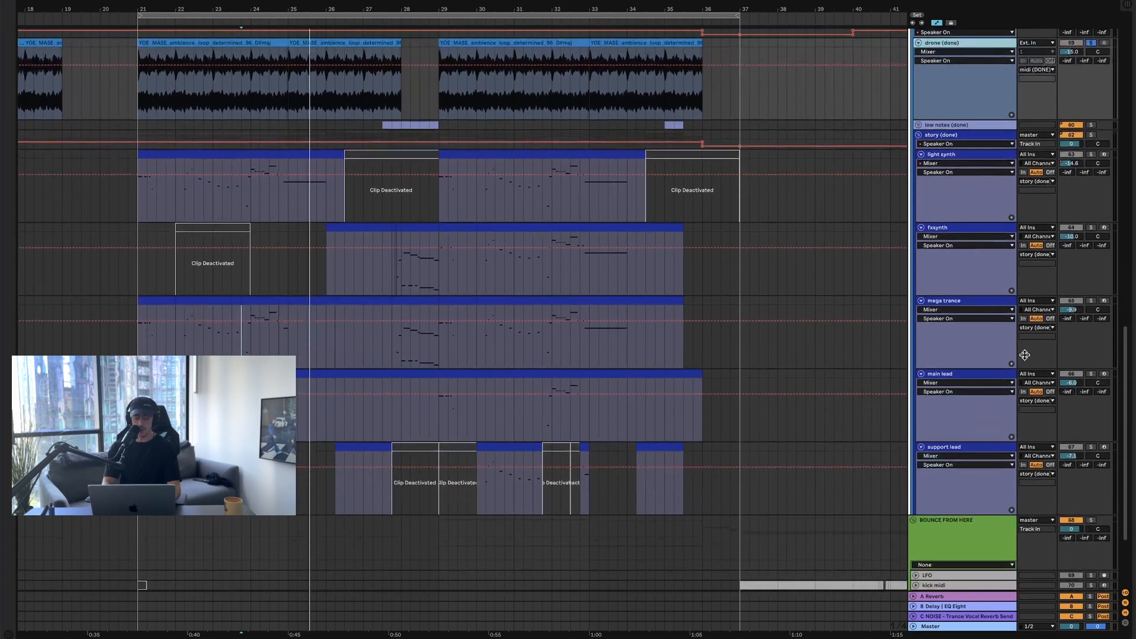
pyautogui.click(955, 440)
pyautogui.click(959, 455)
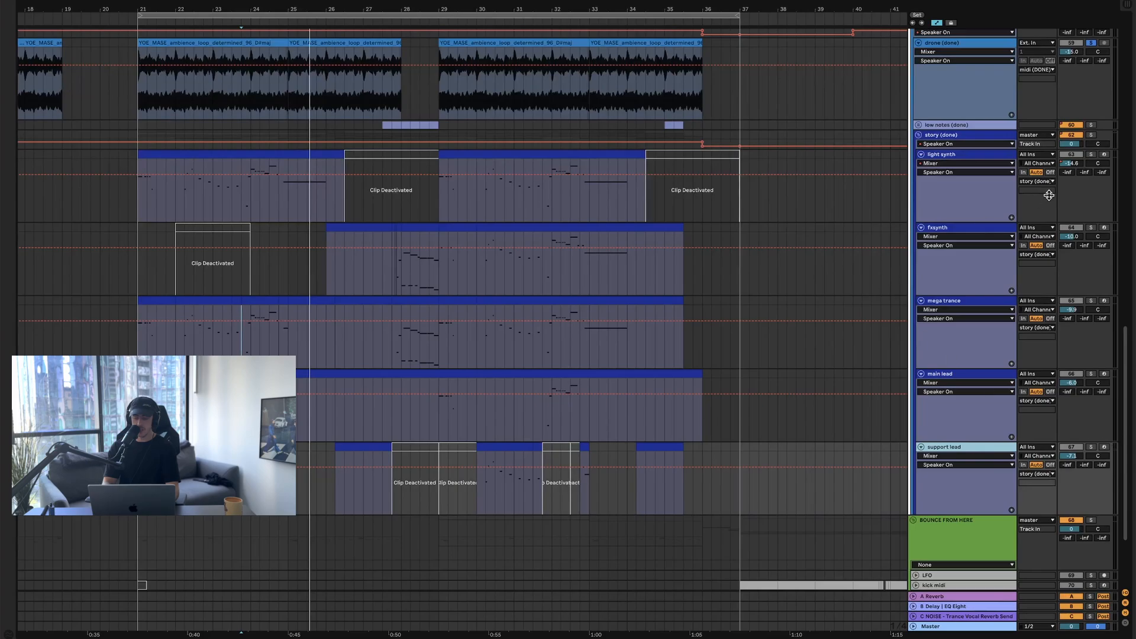
pyautogui.click(994, 159)
pyautogui.click(1091, 154)
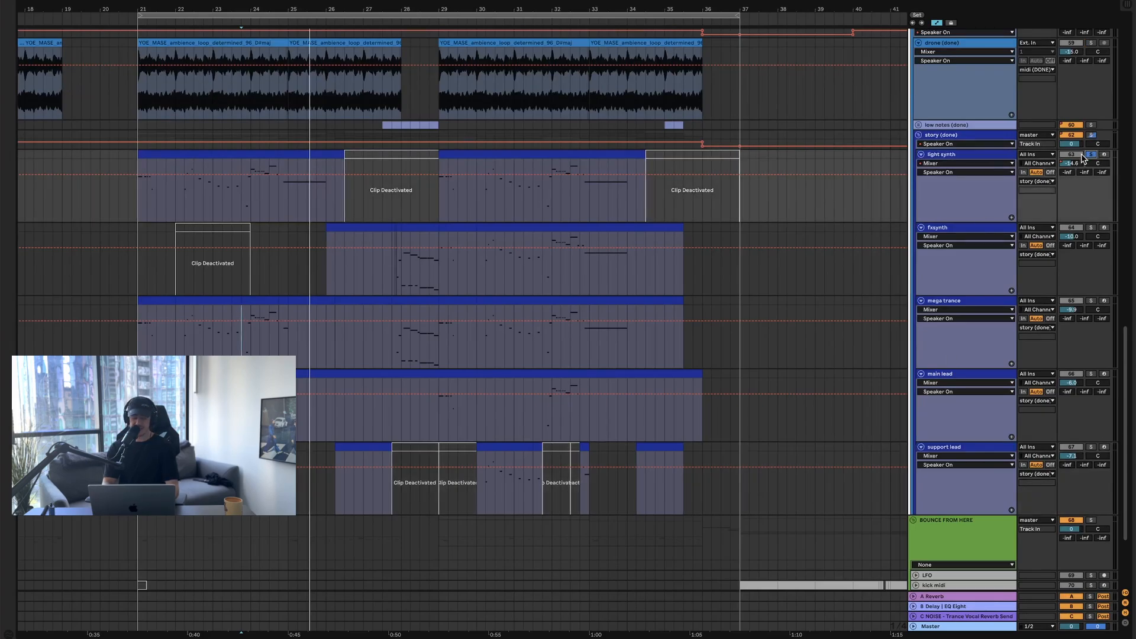
# - Consolidate the light synth clips from bar 21 to bar 37 into one clip and play it from bar 21
pyautogui.click(181, 151)
pyautogui.keyDown('shift'); pyautogui.click(664, 158); pyautogui.keyUp('shift')
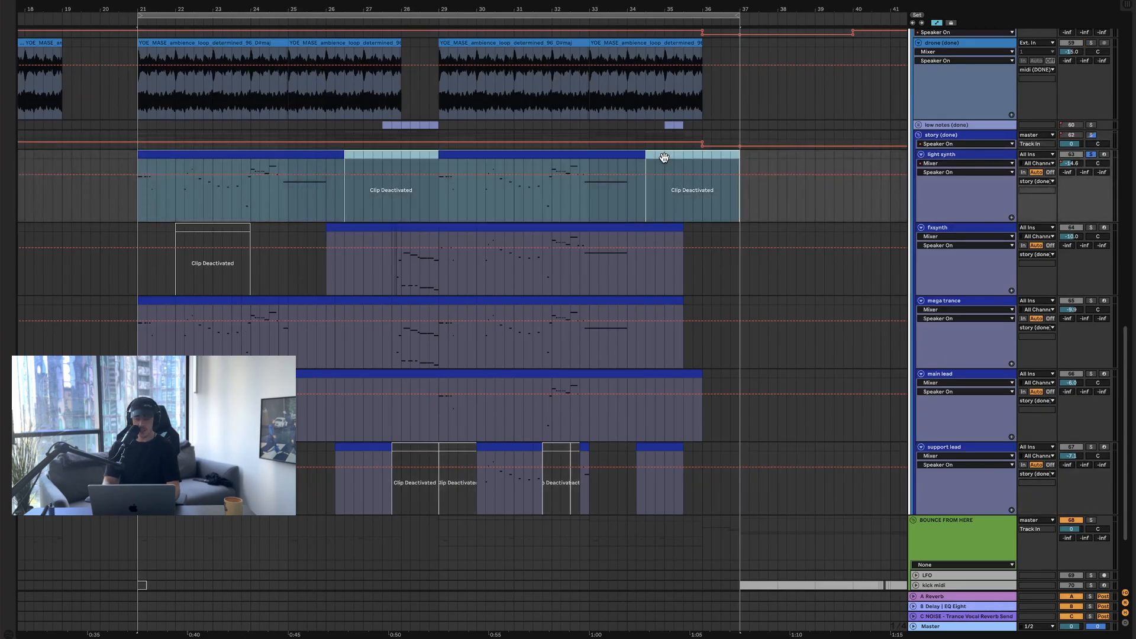
pyautogui.hotkey('ctrl', 'j')
pyautogui.press('space')
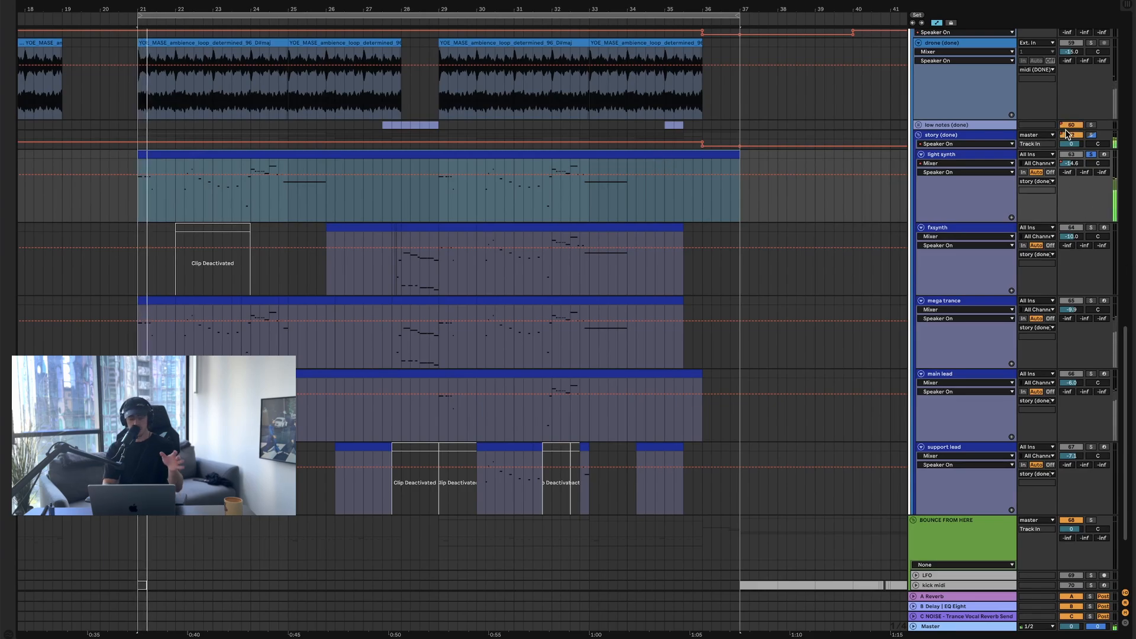
# - Review the light synth's device chain and the MIDI notes in its consolidated clip, and hide the clip view
pyautogui.doubleClick(946, 158)
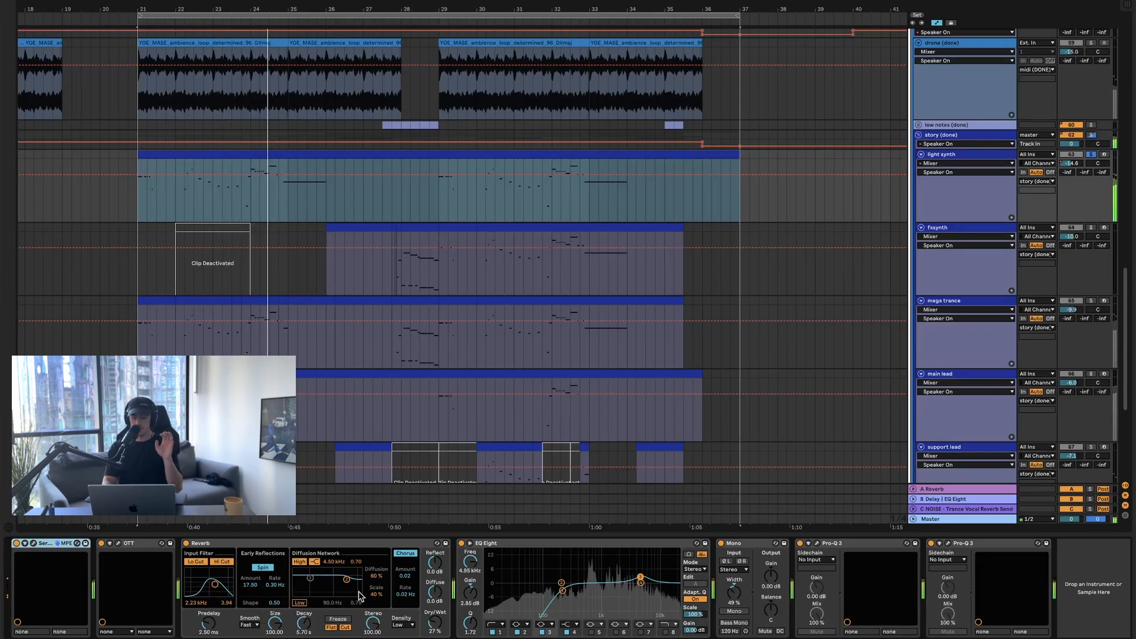
pyautogui.doubleClick(253, 157)
pyautogui.scroll(3, 302, 318)
pyautogui.scroll(10, 584, 352)
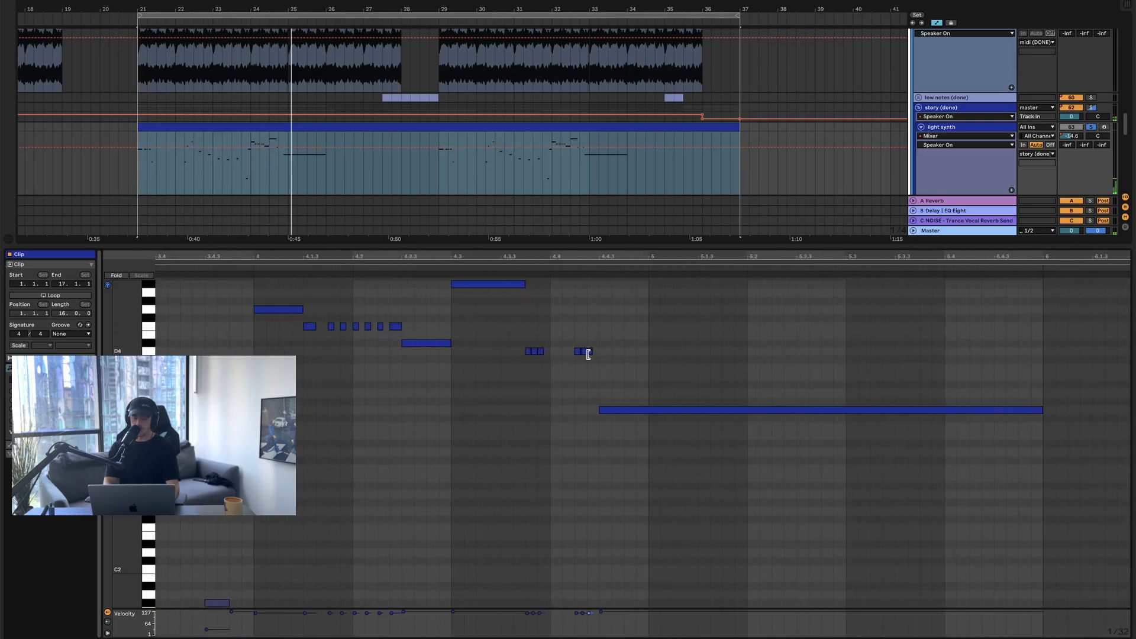
pyautogui.scroll(-10, 468, 350)
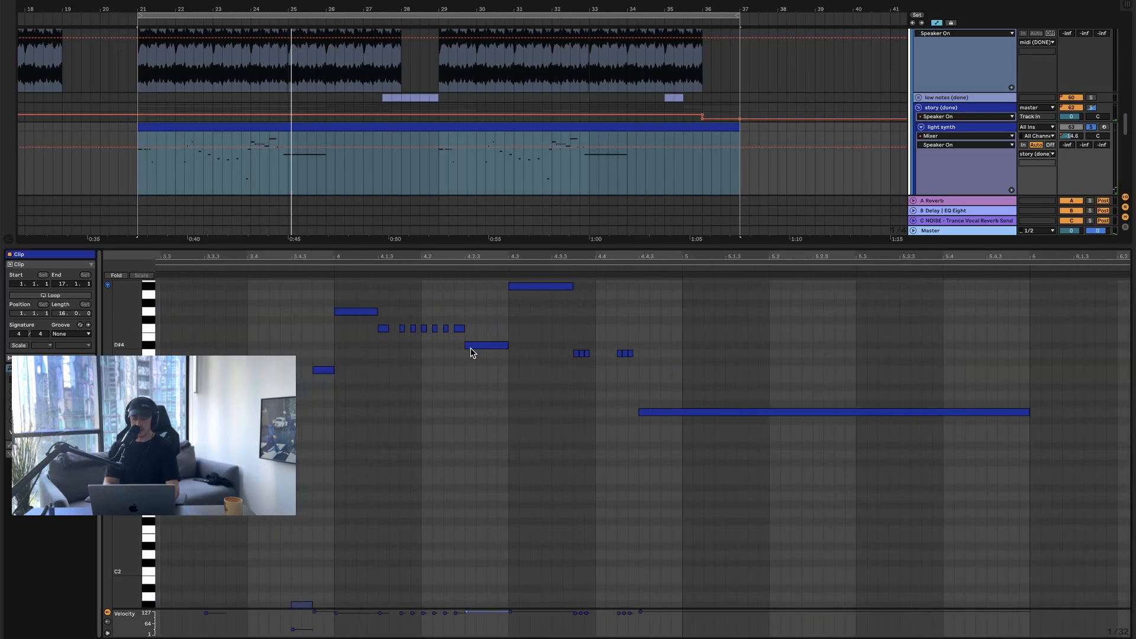
pyautogui.scroll(-3, 622, 377)
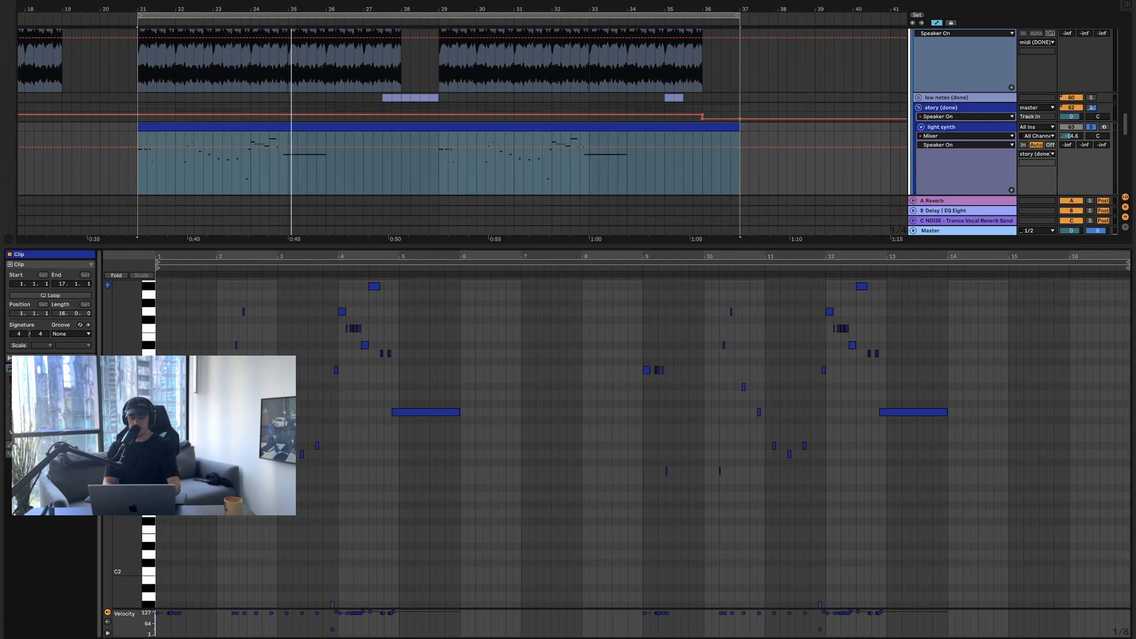
pyautogui.click(1128, 637)
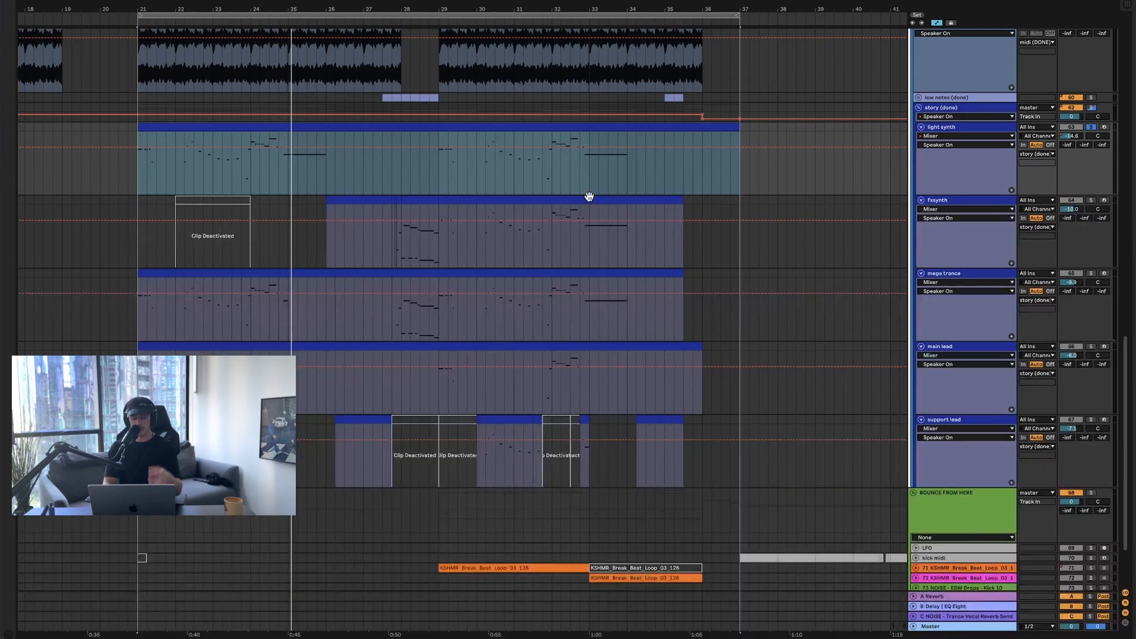
# - Open the light synth's Serum instrument, examine its preset and oscillator settings, and close it
pyautogui.doubleClick(949, 126)
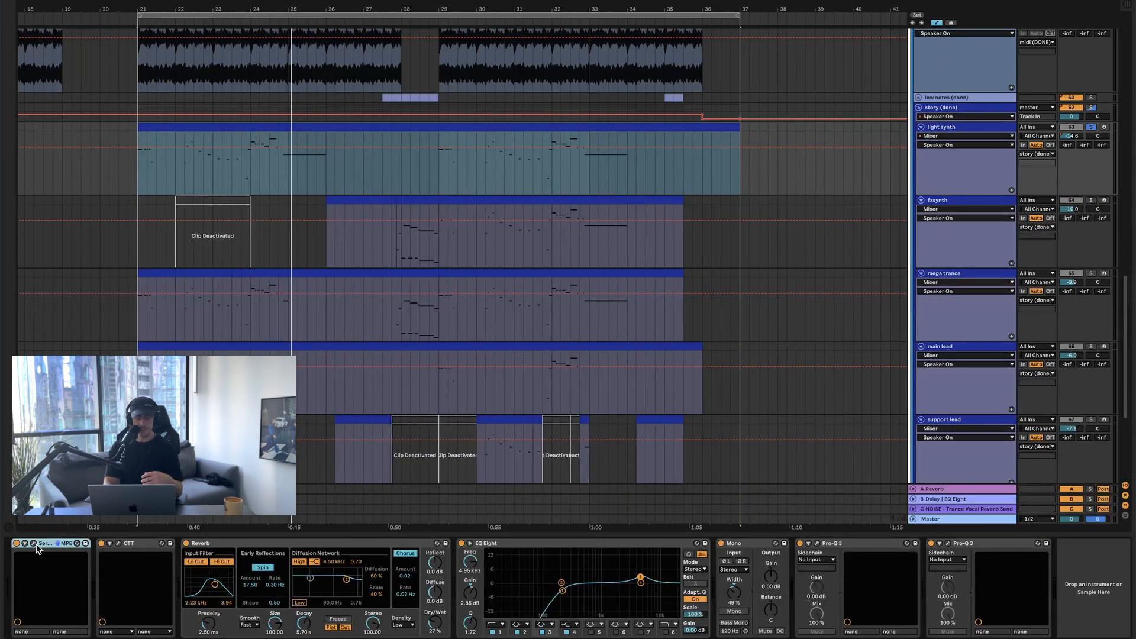
pyautogui.click(77, 543)
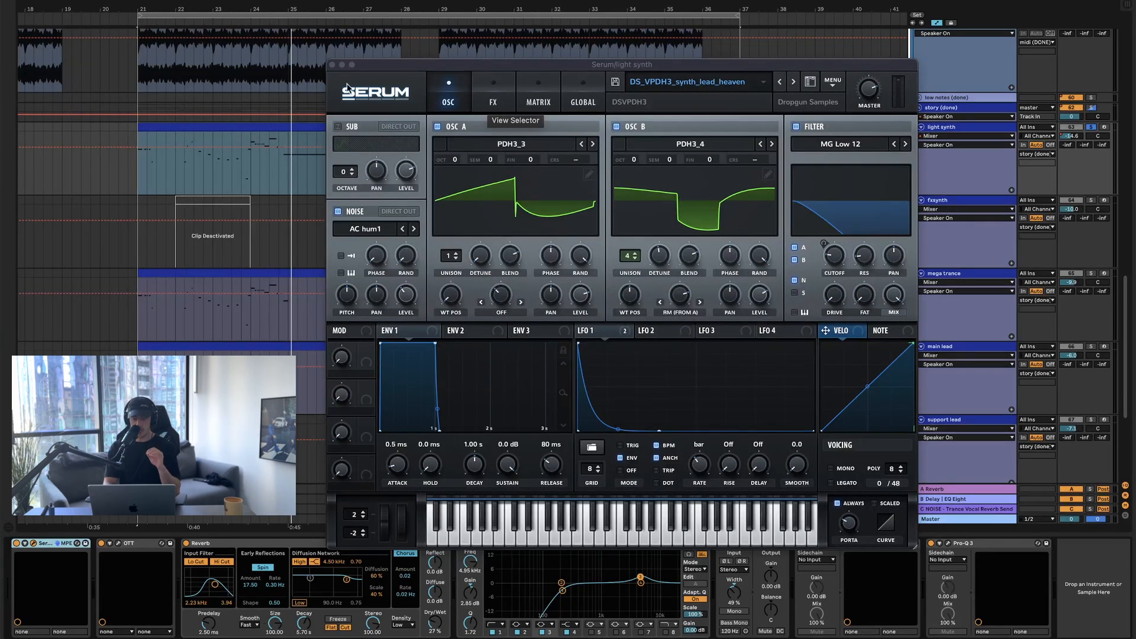
pyautogui.click(332, 65)
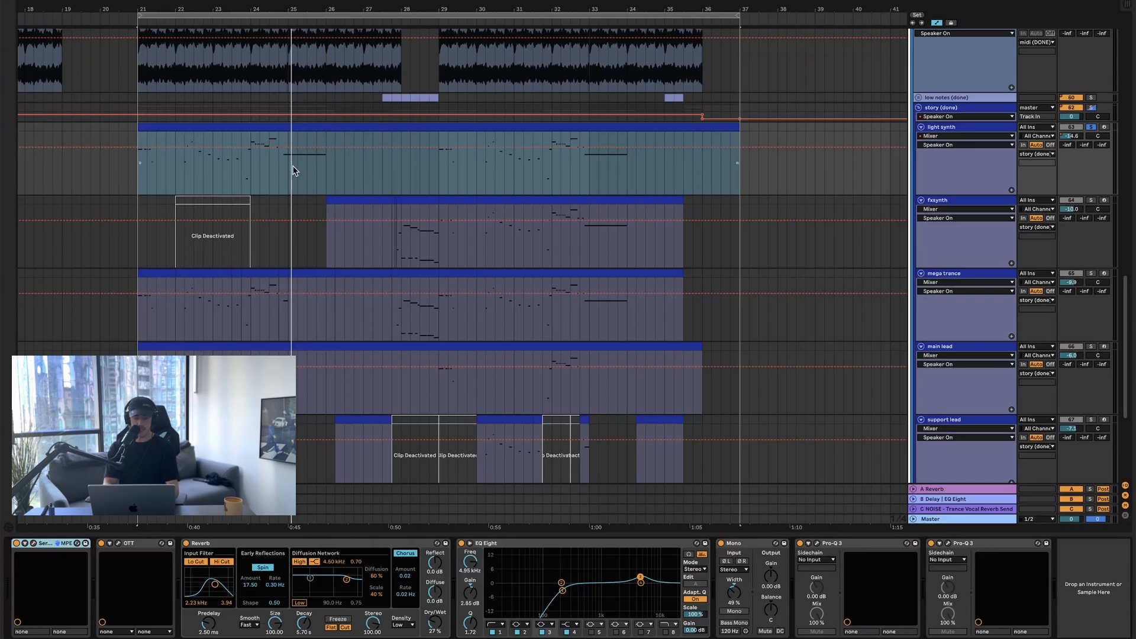
# - Audition the soloed mega trance track from bar 21, then clear its solo and deactivate the track
pyautogui.click(1099, 270)
pyautogui.click(1090, 273)
pyautogui.click(944, 275)
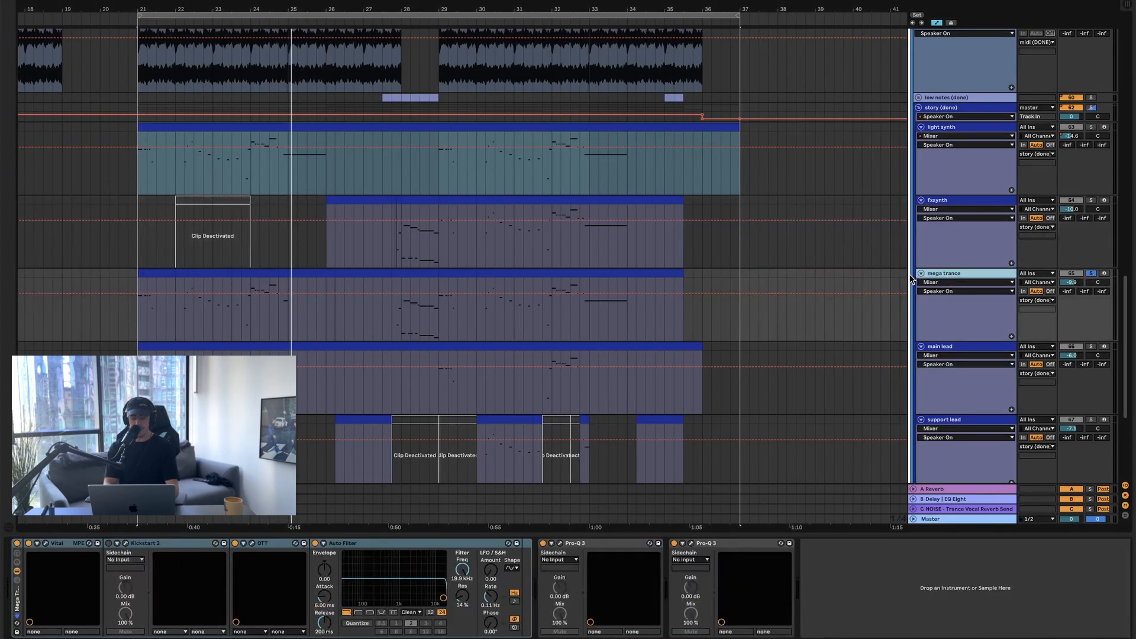
pyautogui.press('space')
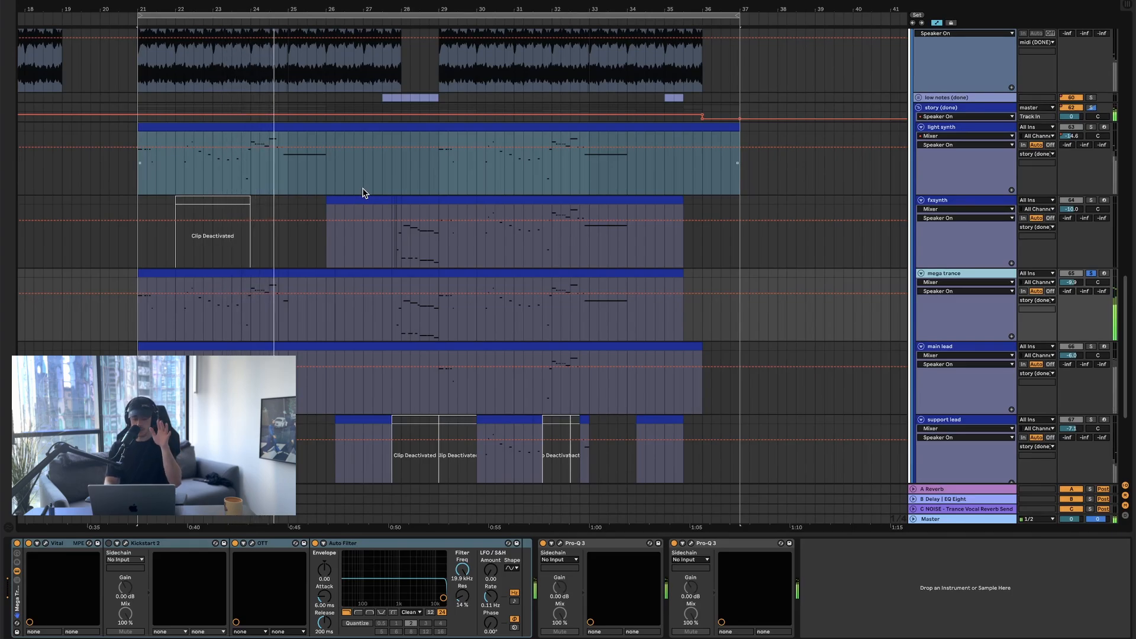
pyautogui.press('space')
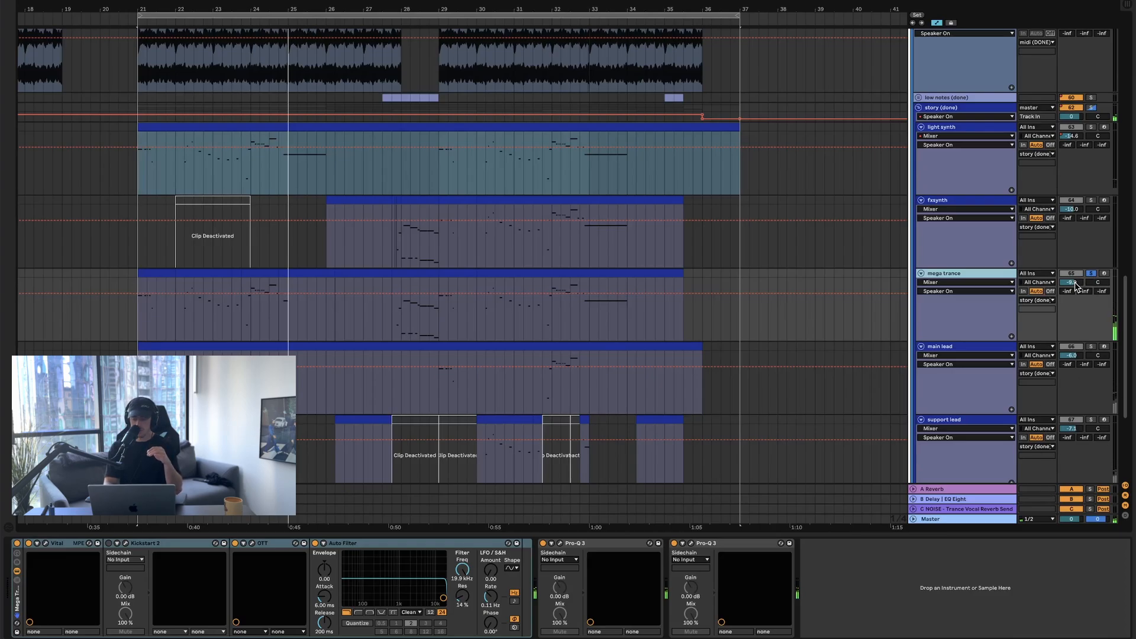
pyautogui.click(1091, 273)
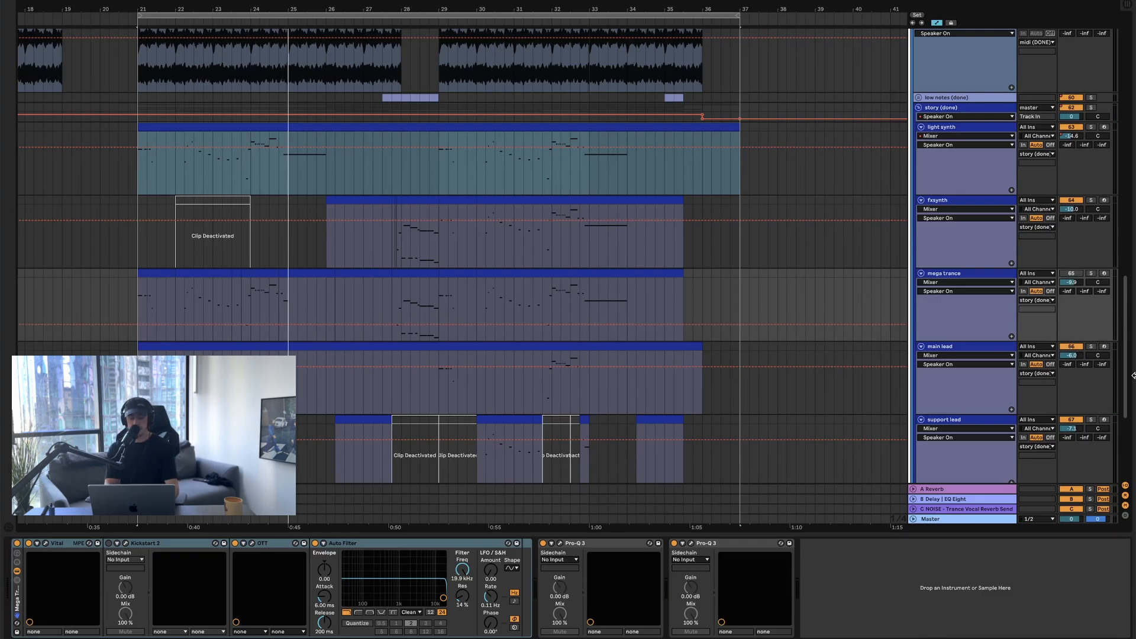
# - Audition the soloed main lead clip from bar 21, then clear the solo and deactivate the track
pyautogui.click(1090, 347)
pyautogui.click(172, 344)
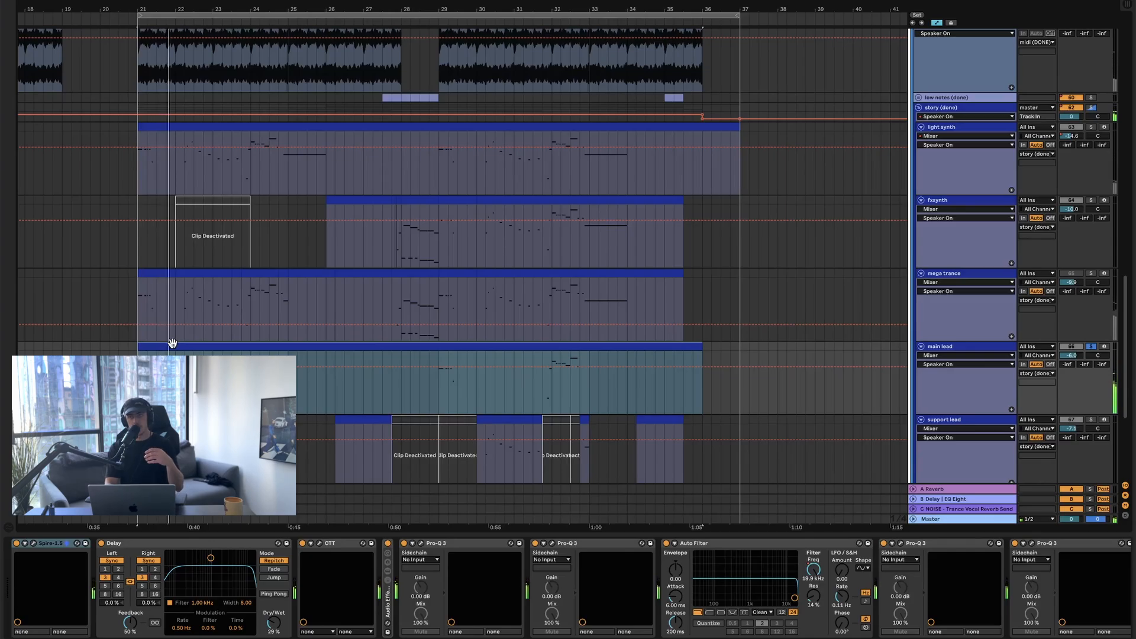
pyautogui.click(1091, 347)
pyautogui.click(1070, 346)
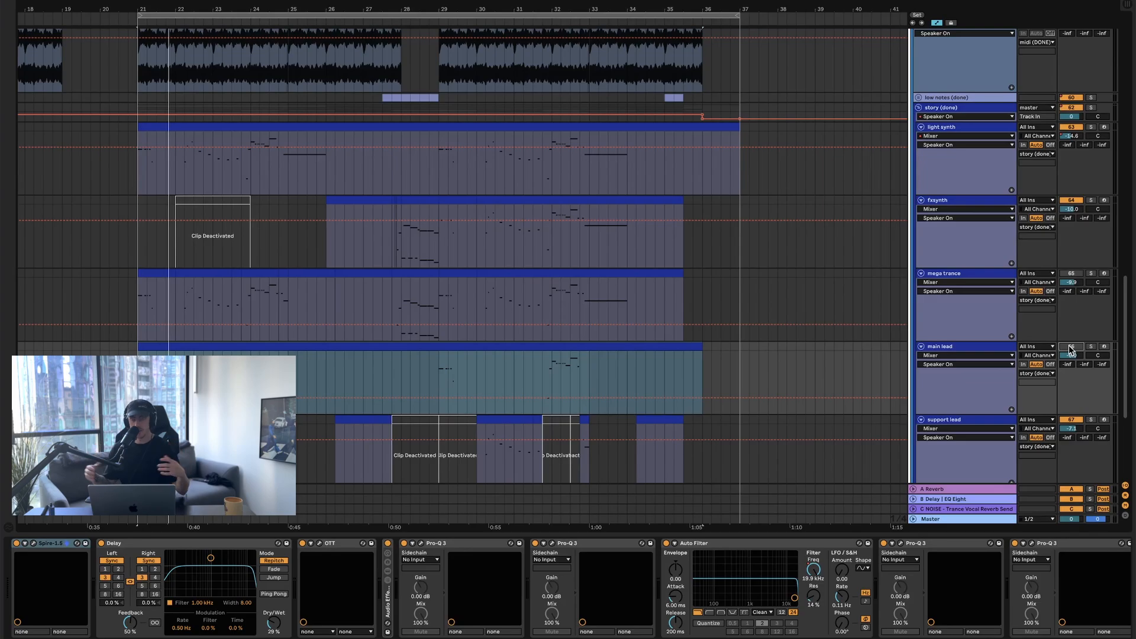
# - Open the main lead's Spire synth, move its window clear to examine the patch, and close it
pyautogui.click(34, 543)
pyautogui.moveTo(453, 18); pyautogui.dragTo(594, 19)
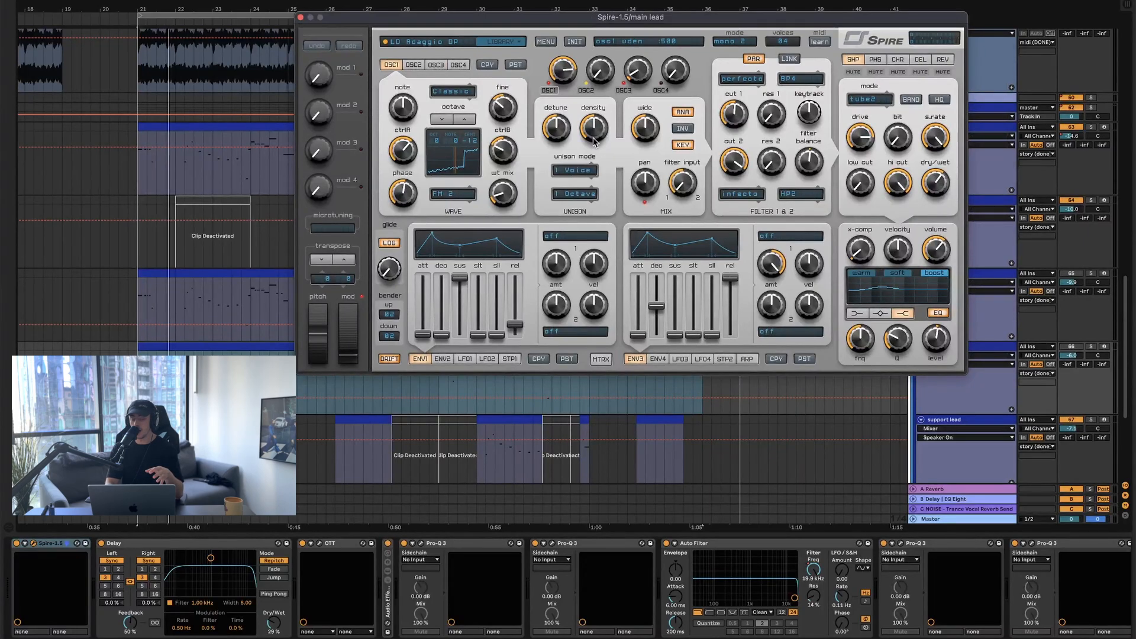
pyautogui.click(301, 18)
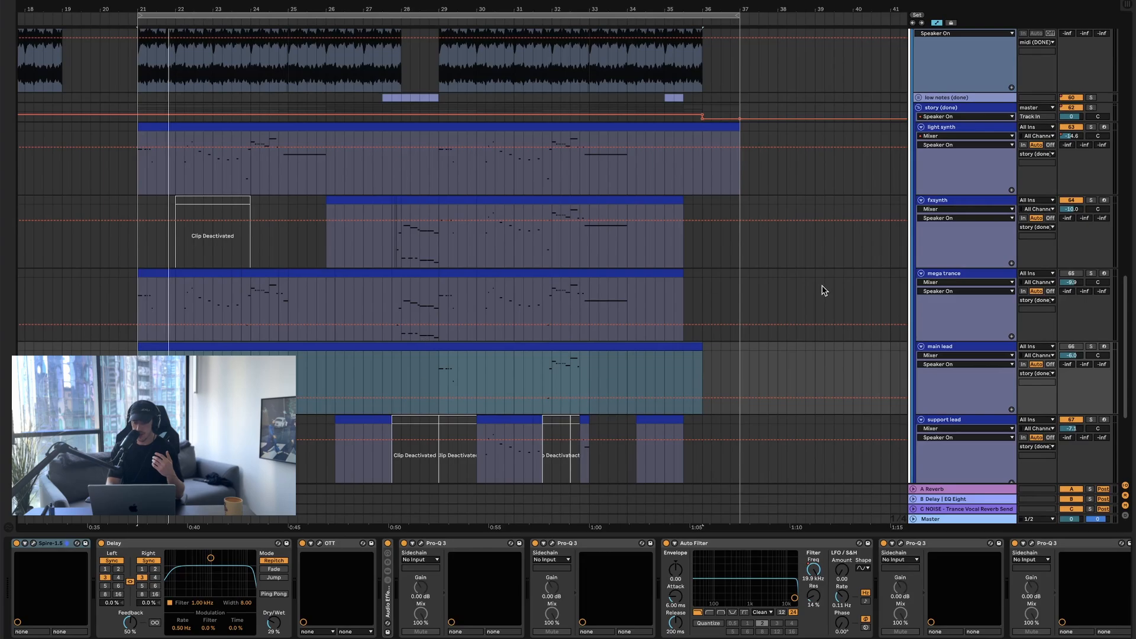
# - Review the main lead's Delay and OTT effects and expand its Audio Effect Rack to inspect the Rift chain
pyautogui.scroll(-5, 1083, 351)
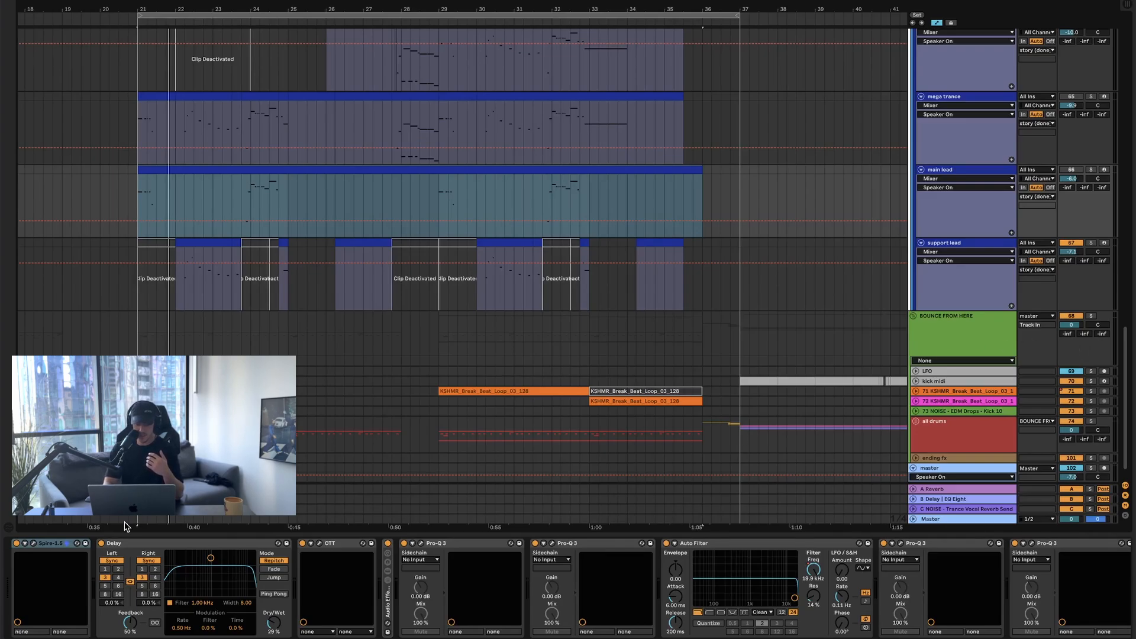
pyautogui.click(120, 545)
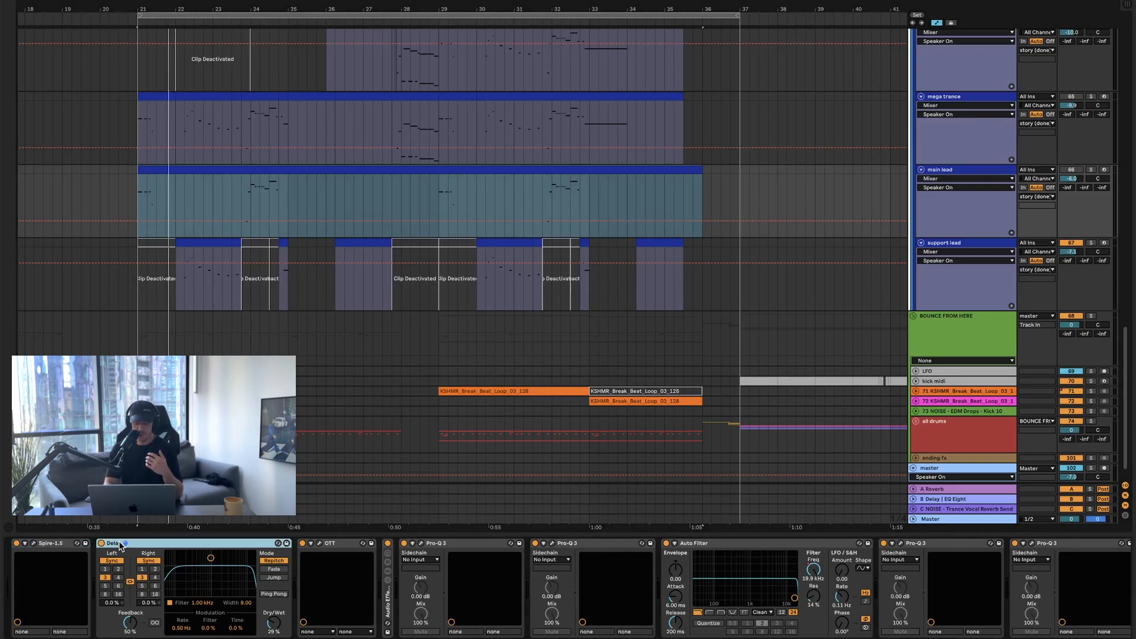
pyautogui.doubleClick(386, 607)
pyautogui.click(414, 579)
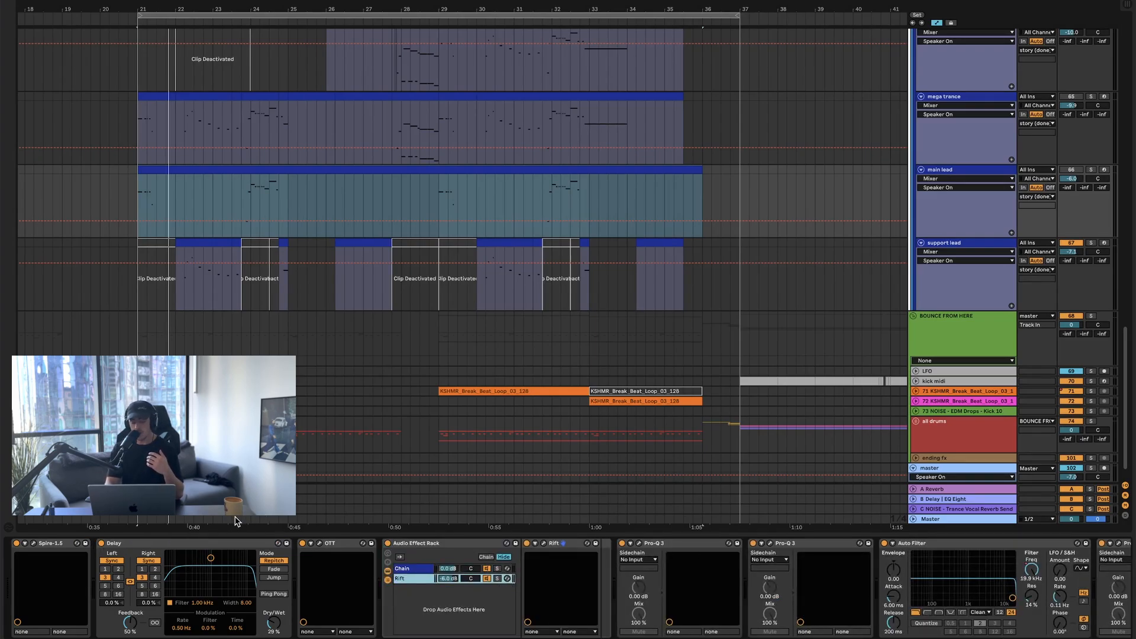
pyautogui.click(208, 544)
pyautogui.click(327, 546)
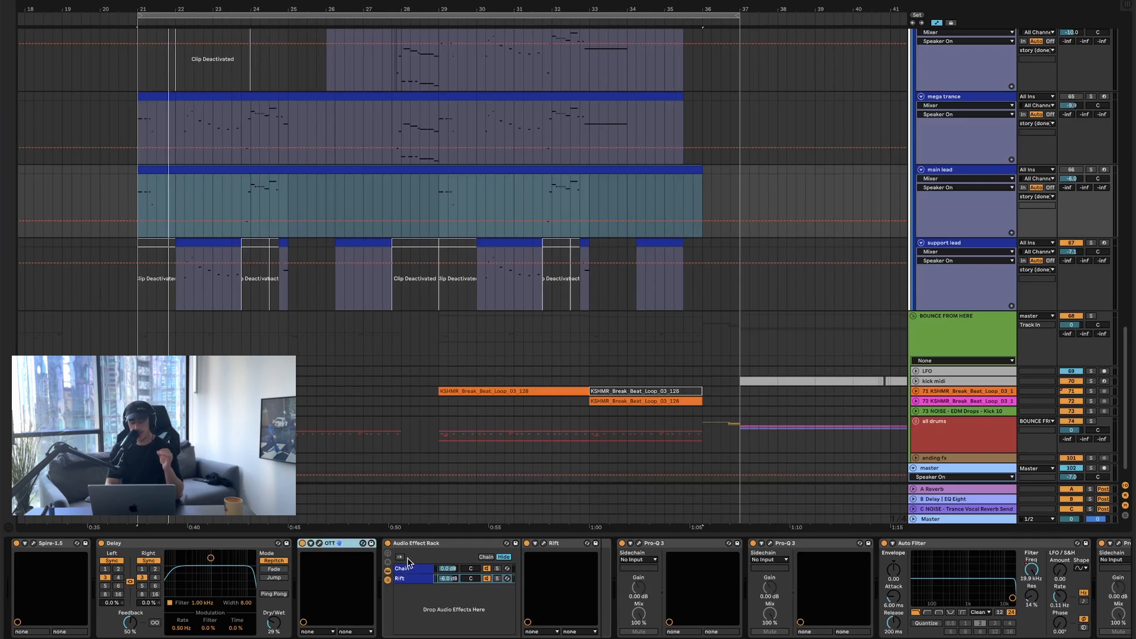
pyautogui.click(456, 548)
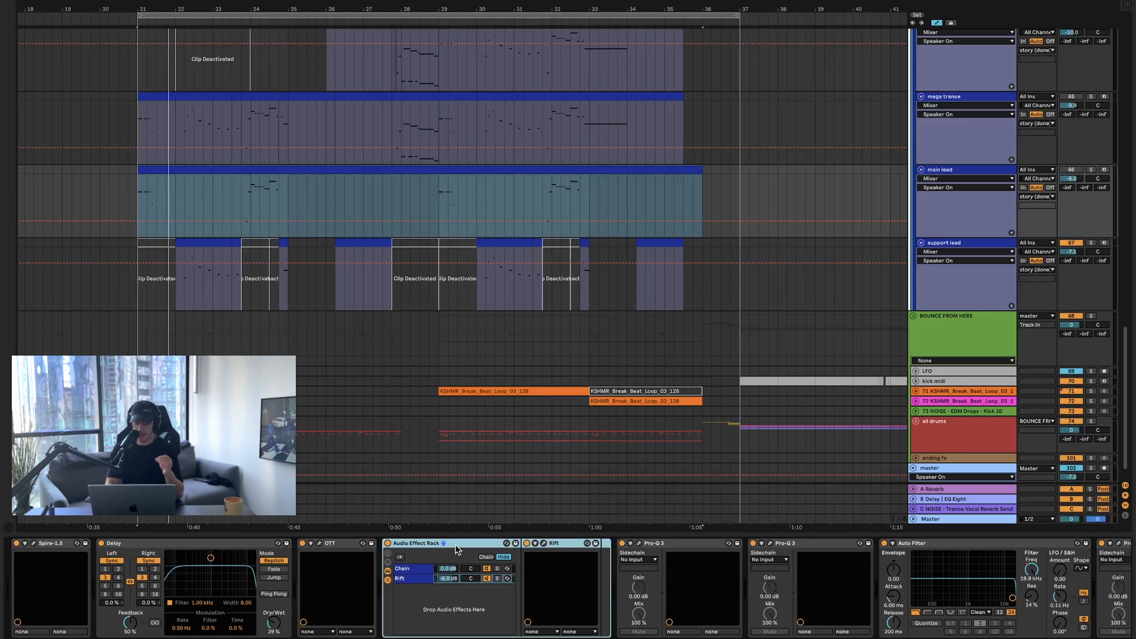
pyautogui.click(452, 580)
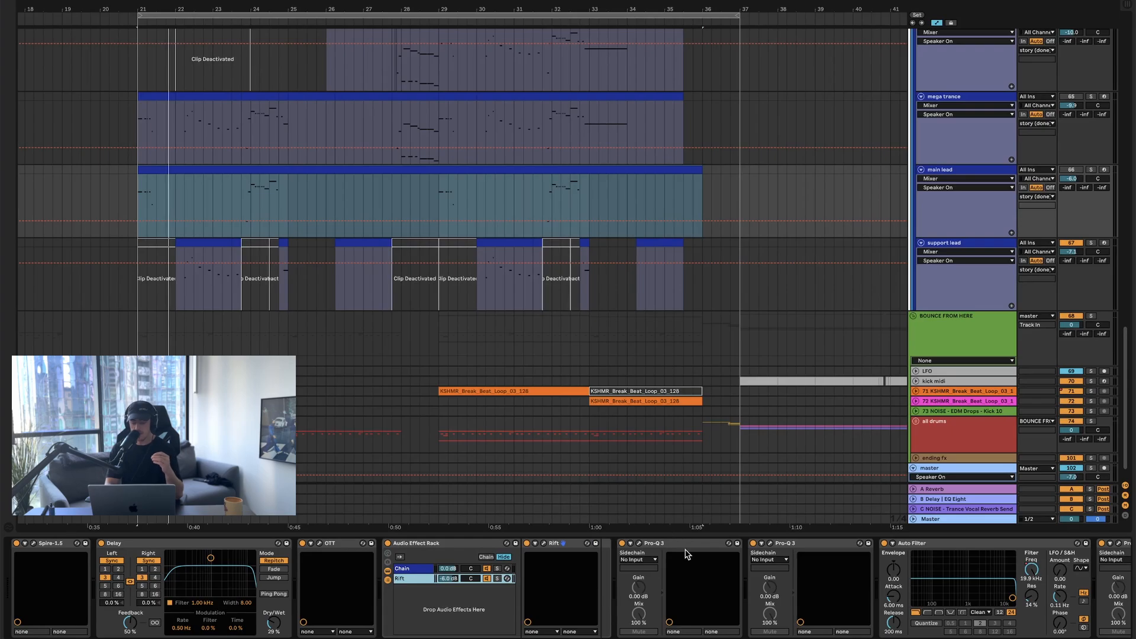
# - Open all four Pro-Q 3 equalizers on the main lead and move the first one's window clear of the others
pyautogui.hscroll(5, 791, 550)
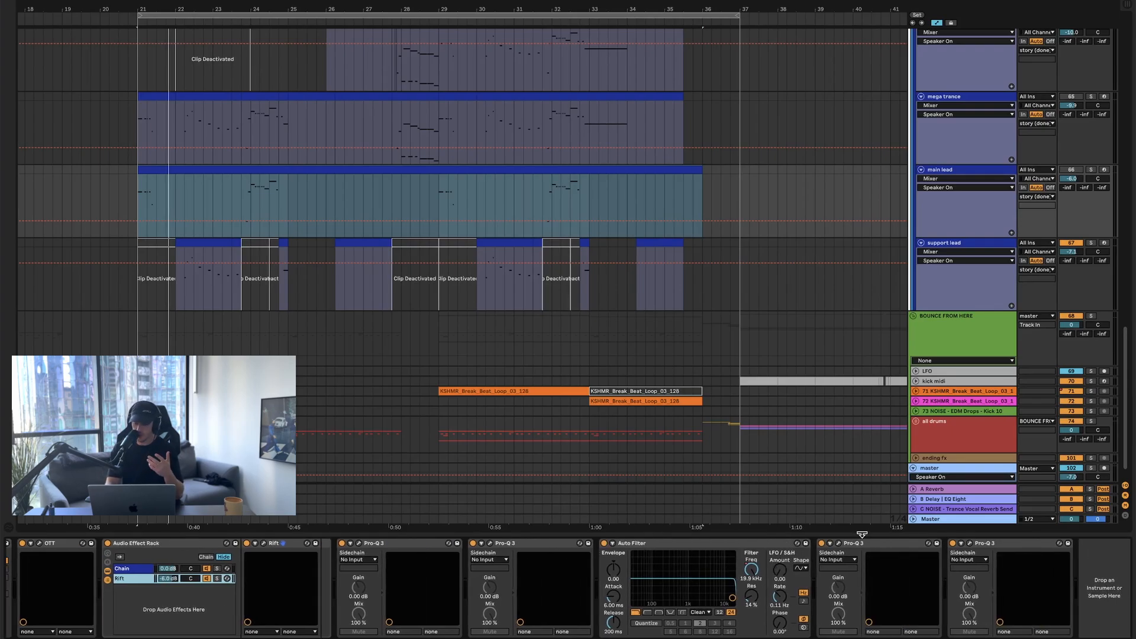
pyautogui.click(972, 543)
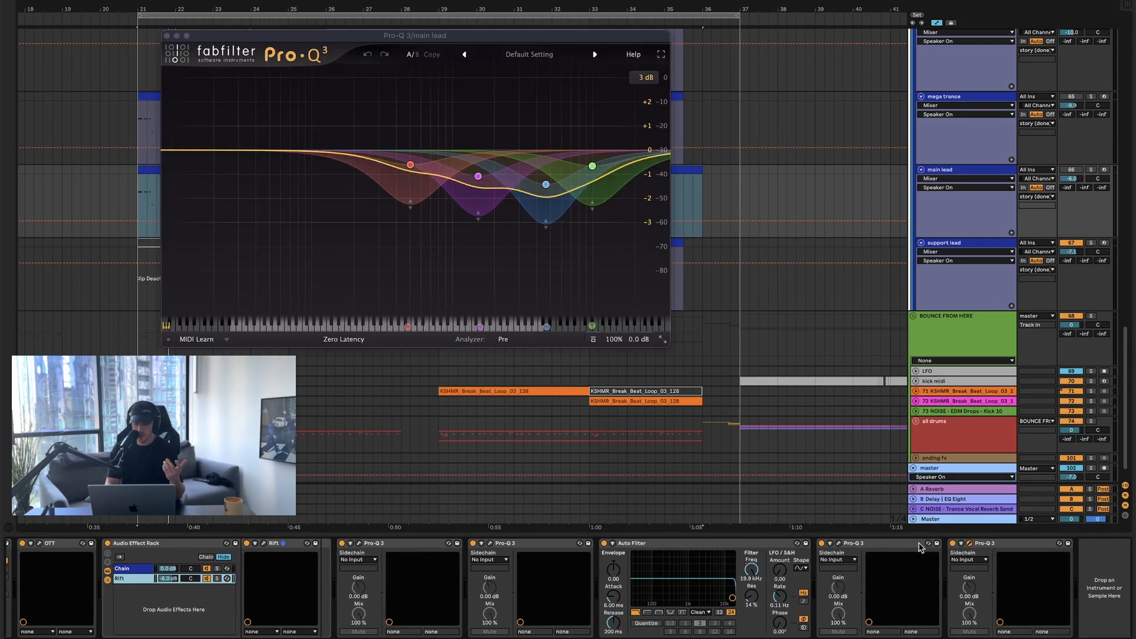
pyautogui.click(839, 544)
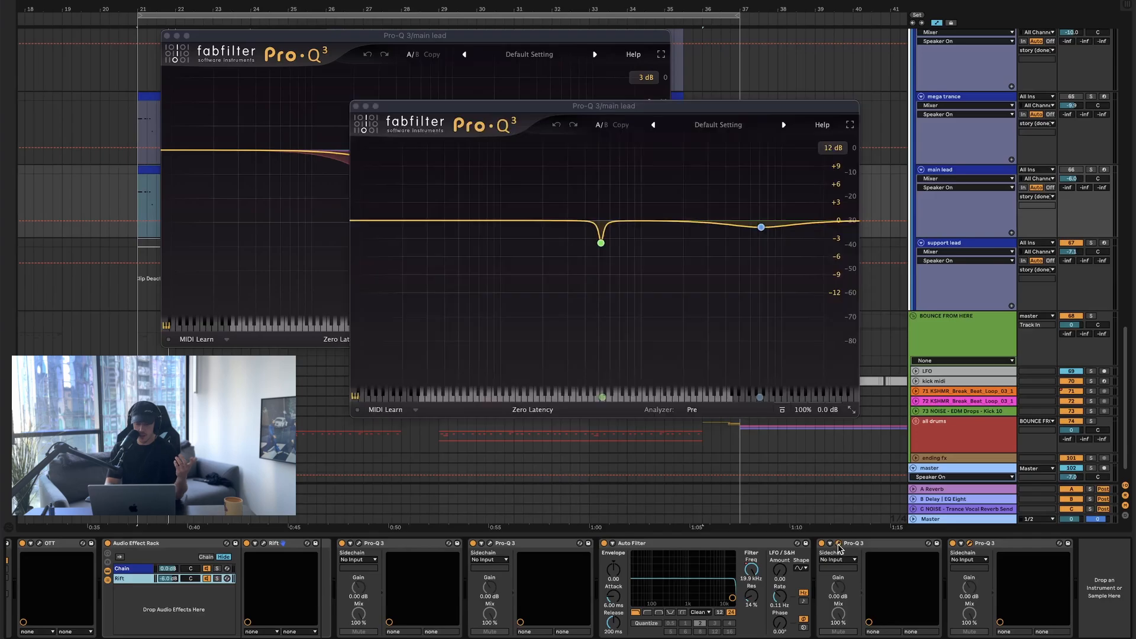
pyautogui.click(490, 548)
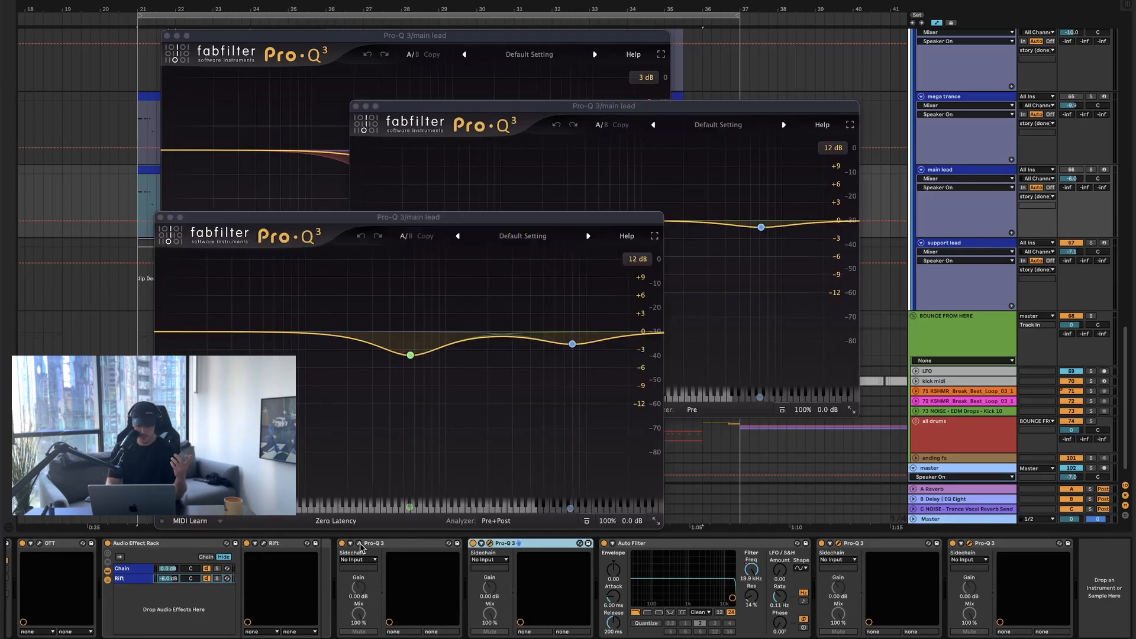
pyautogui.click(360, 545)
pyautogui.moveTo(416, 216); pyautogui.dragTo(810, 280)
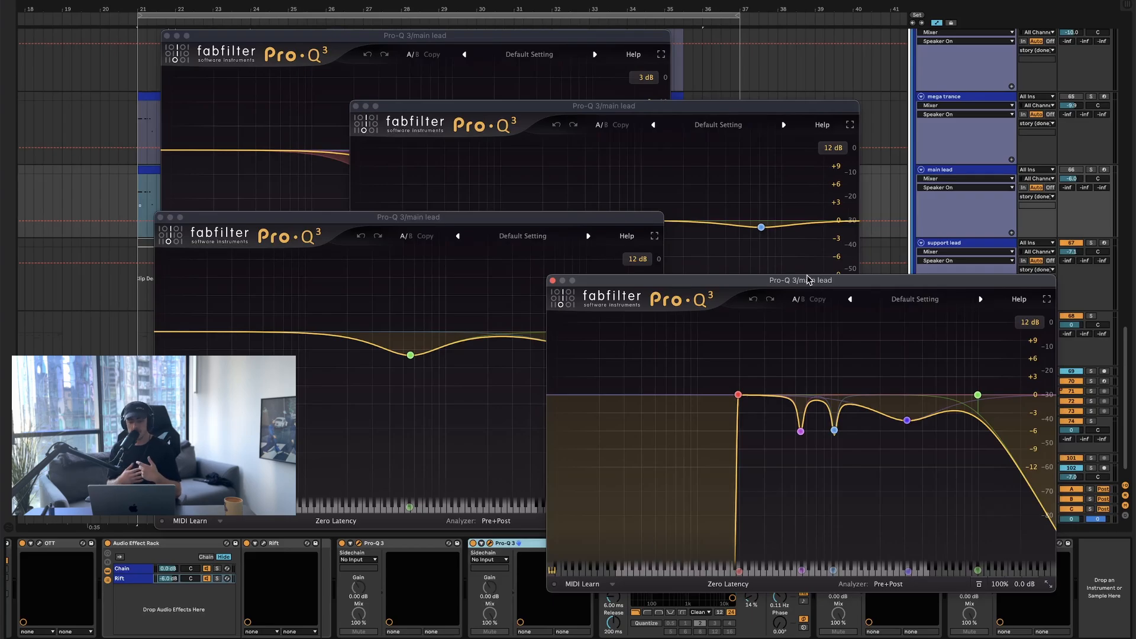
# - Examine and close the main lead's final Pro-Q 3, then spread out the two middle equalizer windows to compare their curves
pyautogui.moveTo(327, 55); pyautogui.dragTo(214, 54)
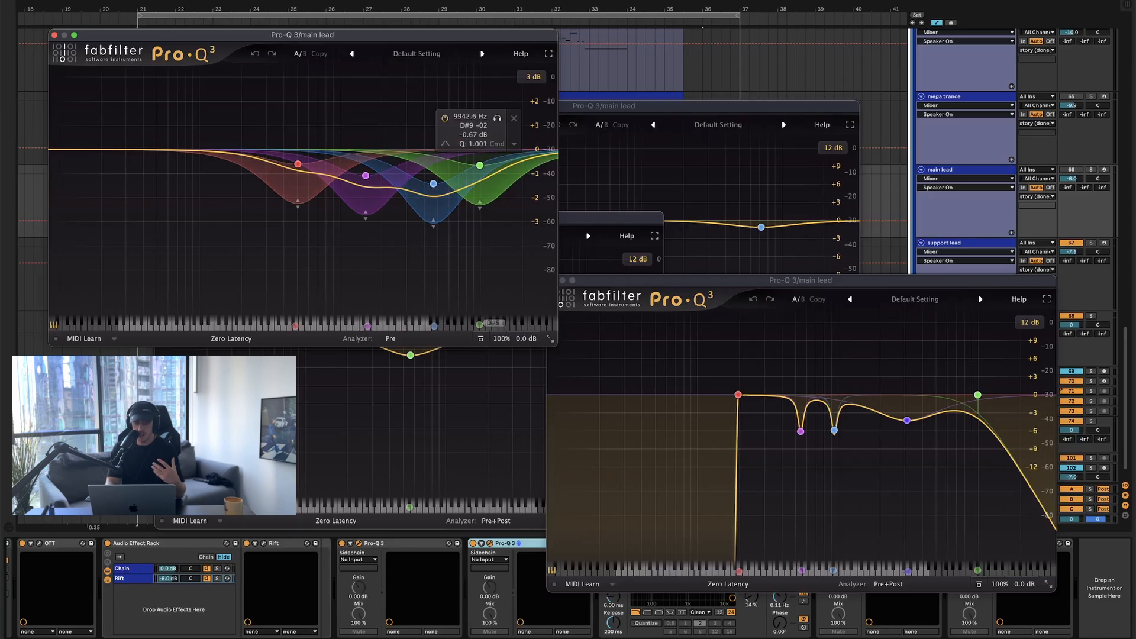
pyautogui.click(54, 35)
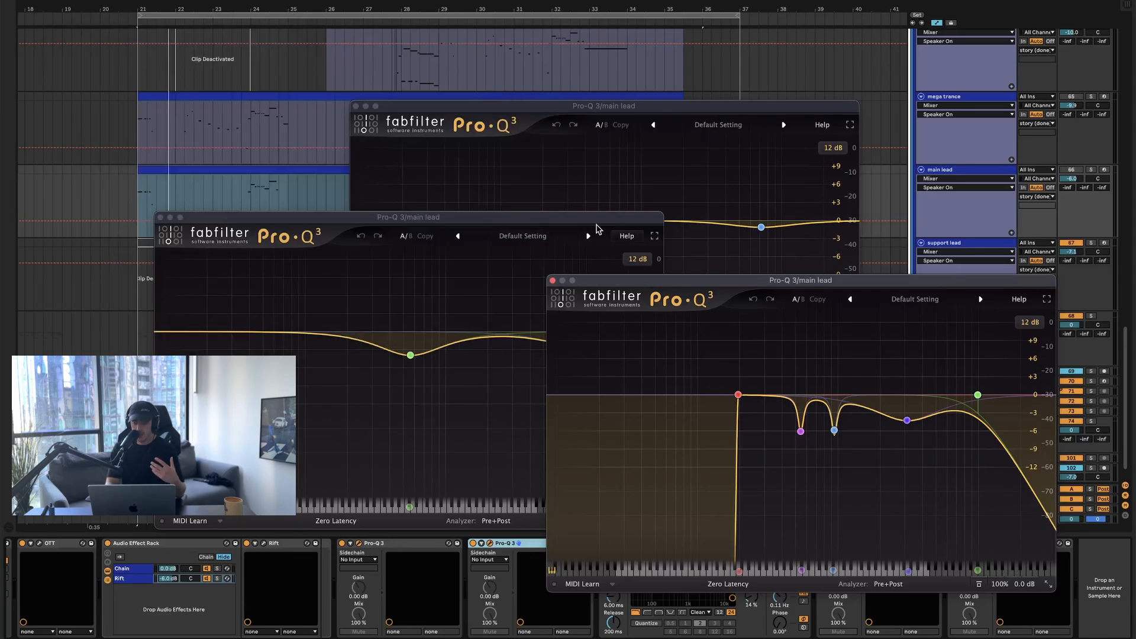
pyautogui.moveTo(596, 218); pyautogui.dragTo(443, 182)
pyautogui.moveTo(599, 106); pyautogui.dragTo(528, 58)
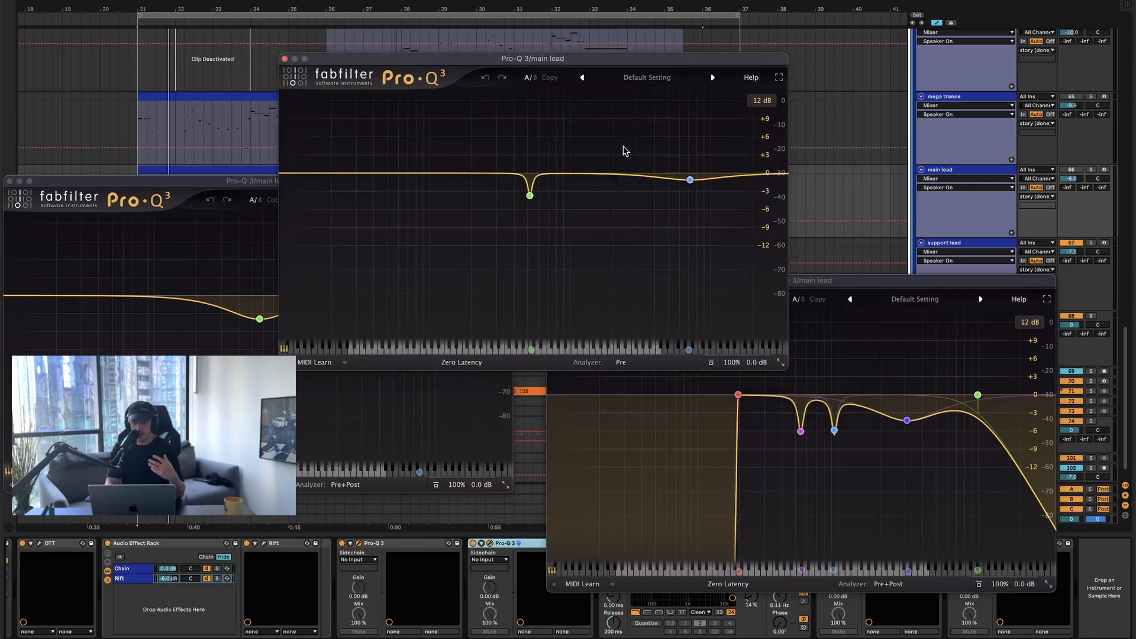
# - Examine the bands of the two middle Pro-Q 3 equalizers on the main lead and close all its open equalizer windows
pyautogui.moveTo(532, 199)
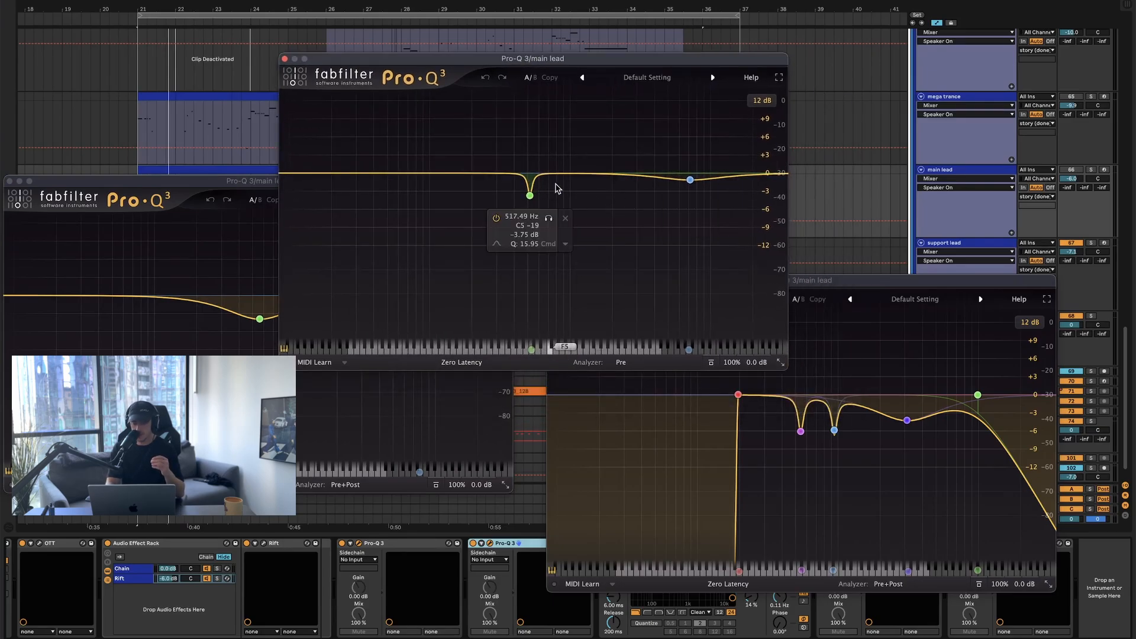
pyautogui.moveTo(908, 279); pyautogui.dragTo(748, 123)
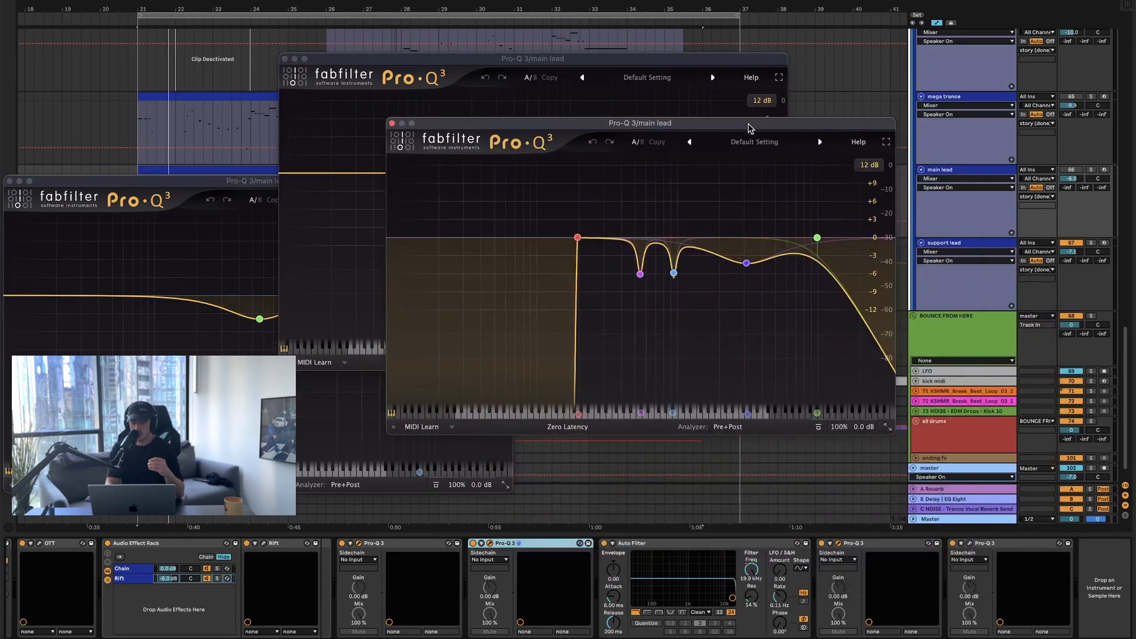
pyautogui.moveTo(525, 228)
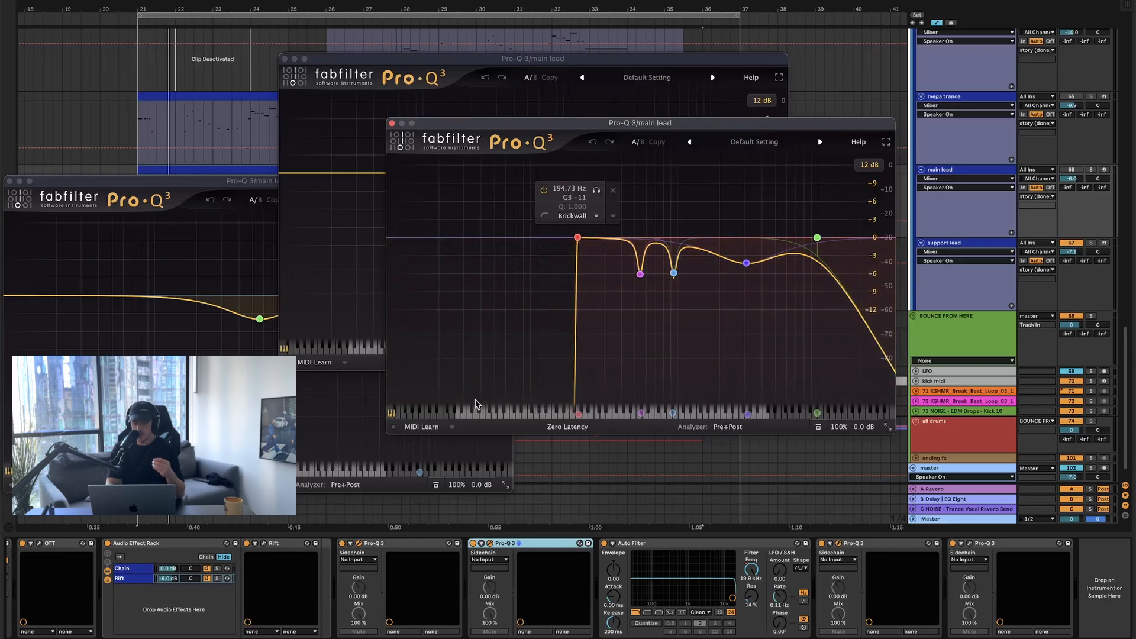
pyautogui.moveTo(629, 285)
pyautogui.moveTo(807, 246)
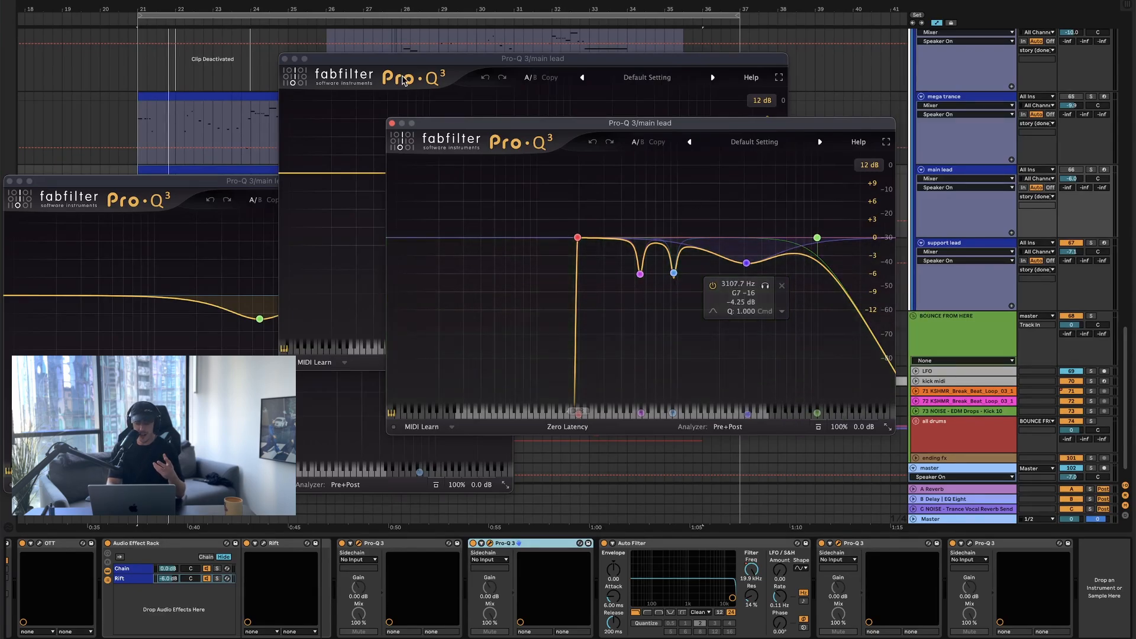
pyautogui.click(391, 124)
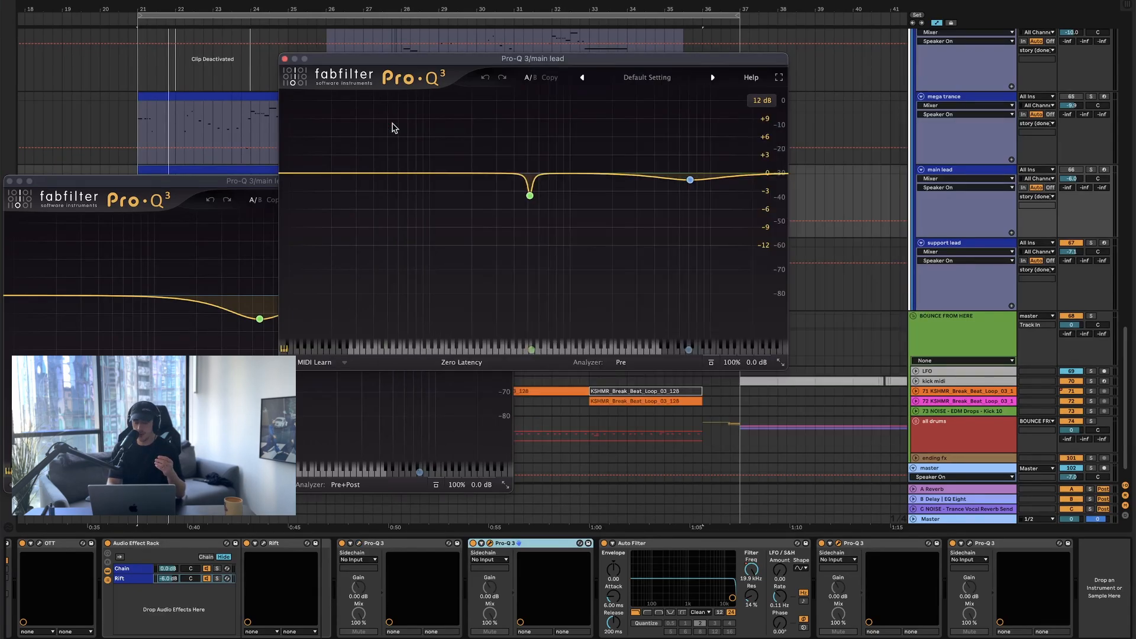
pyautogui.click(285, 58)
pyautogui.click(9, 185)
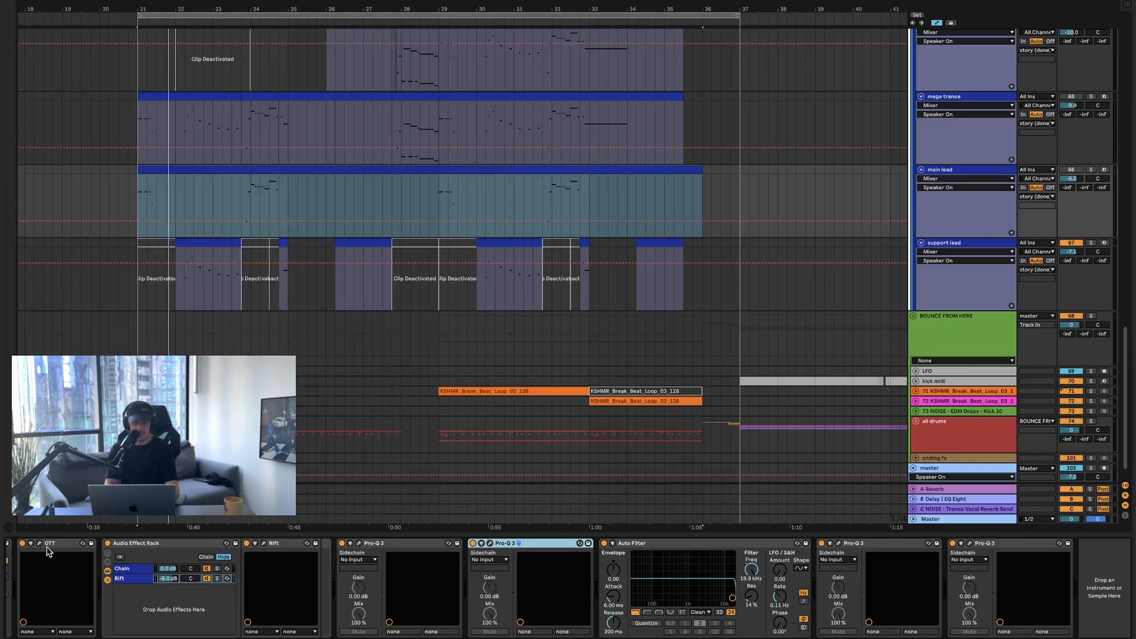
# - Group the main lead's effects from the Delay through the last Pro-Q 3 into an Audio Effect Rack and bypass it
pyautogui.click(979, 545)
pyautogui.hscroll(-5, 979, 546)
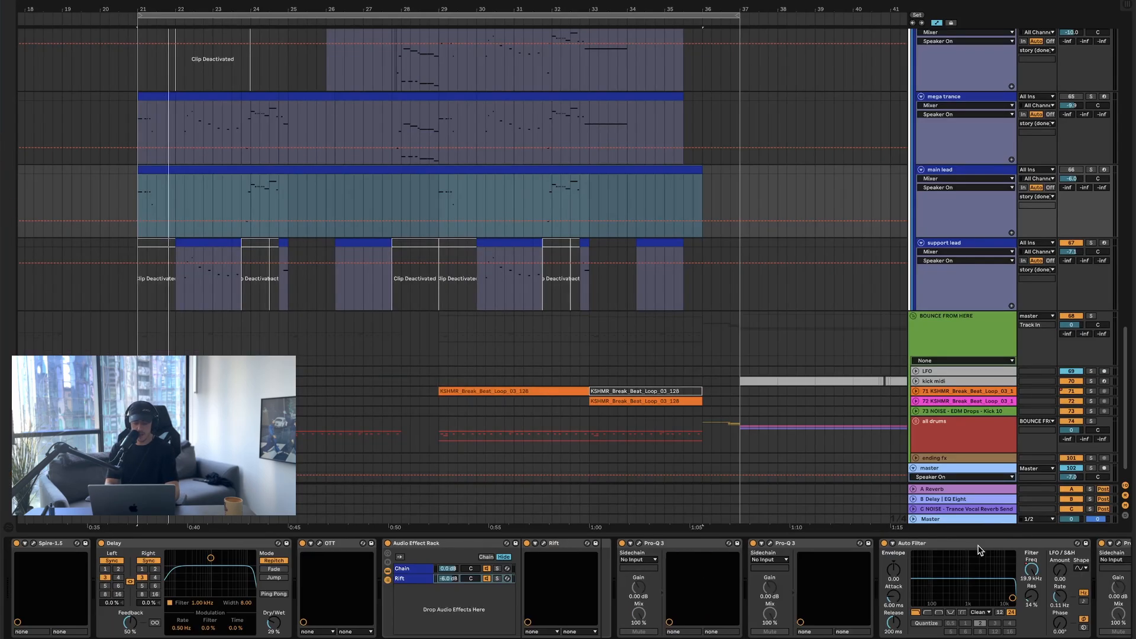
pyautogui.keyDown('shift'); pyautogui.click(211, 546); pyautogui.keyUp('shift')
pyautogui.press('super+g')
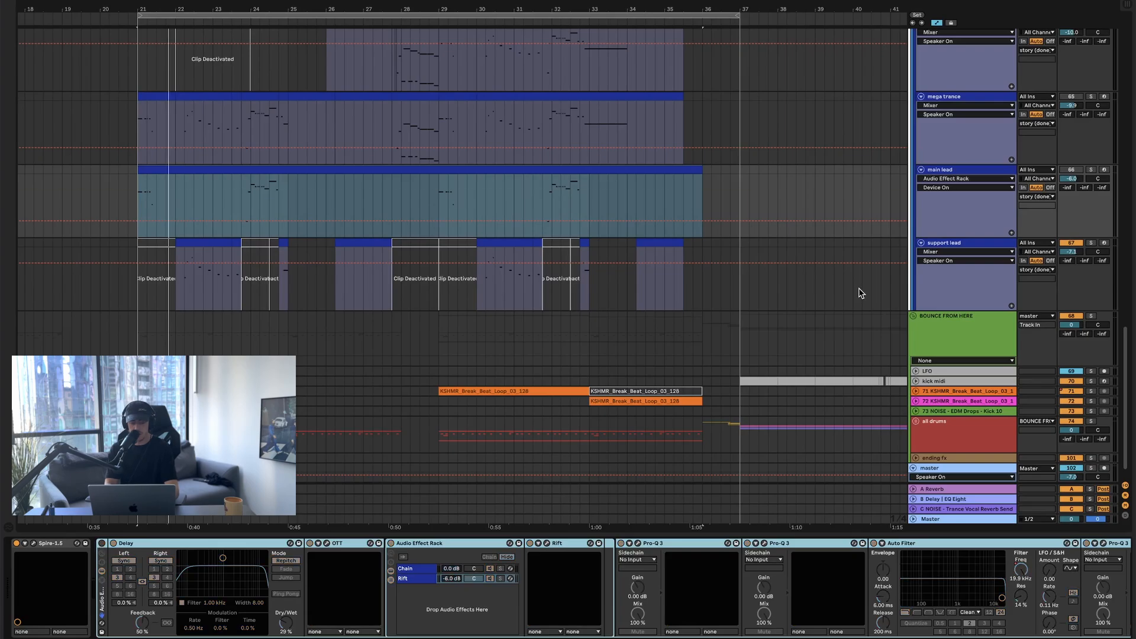
# - Audition the soloed main lead with the effect rack bypassed and switched back on, ending the solo after the comparison
pyautogui.press('space')
pyautogui.click(1091, 170)
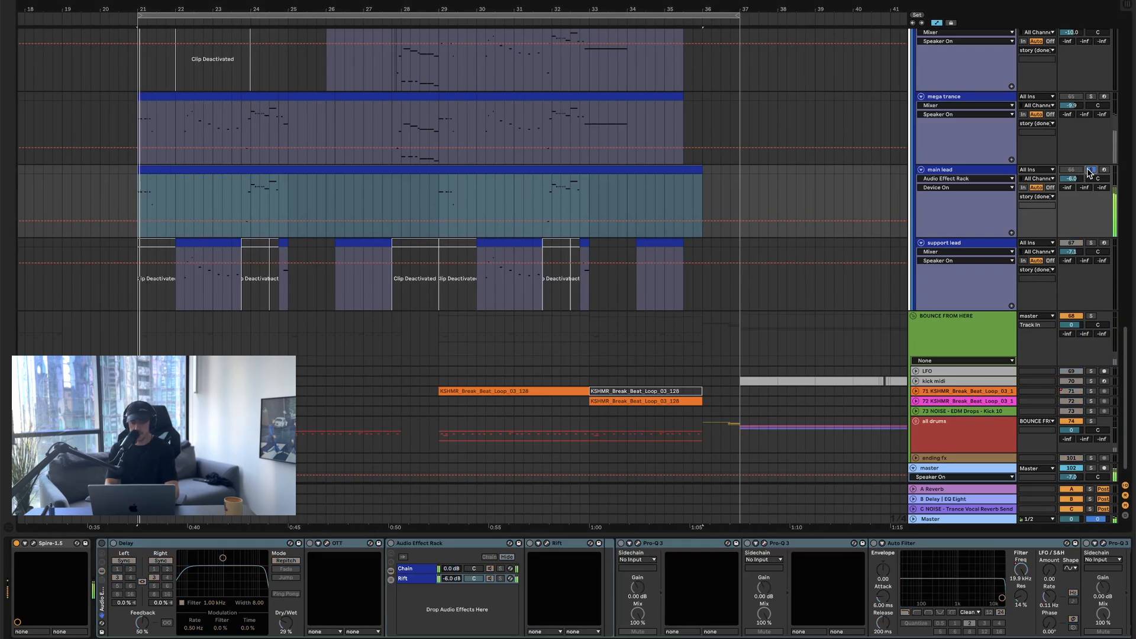
pyautogui.click(102, 543)
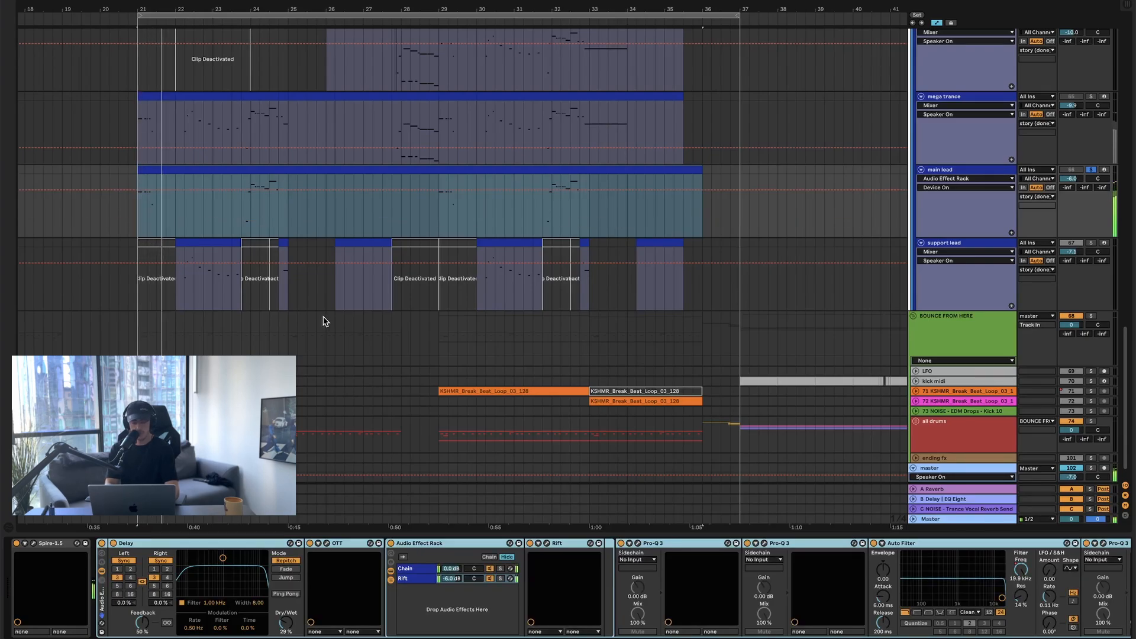
pyautogui.click(1090, 171)
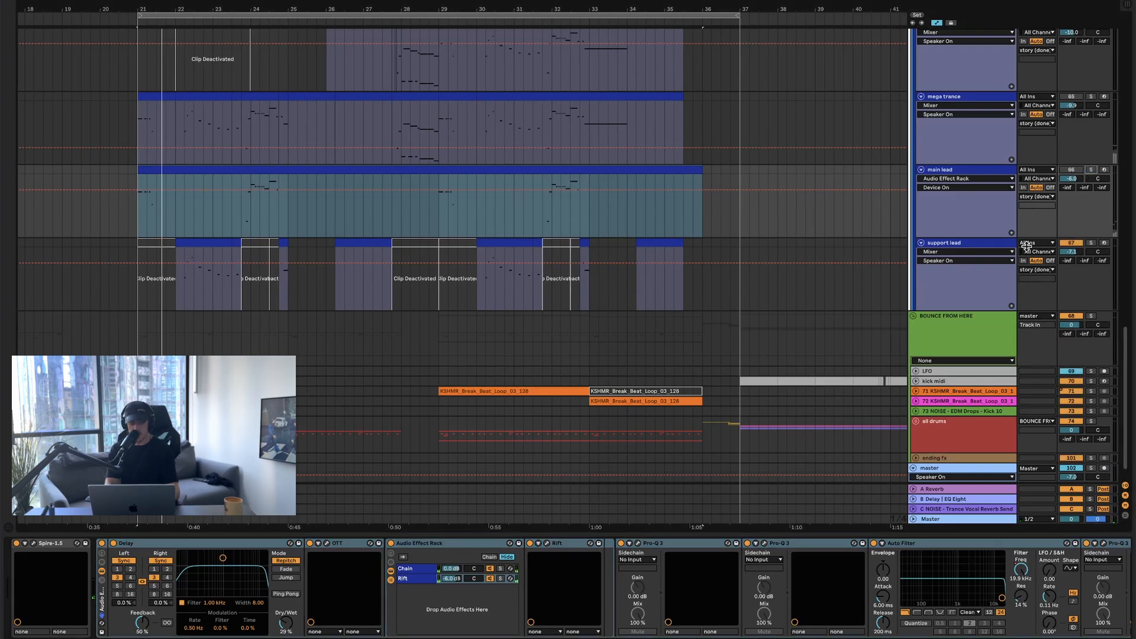
# - Check the support lead's devices, solo the drone alongside the story group, and play both from bar 21
pyautogui.click(193, 258)
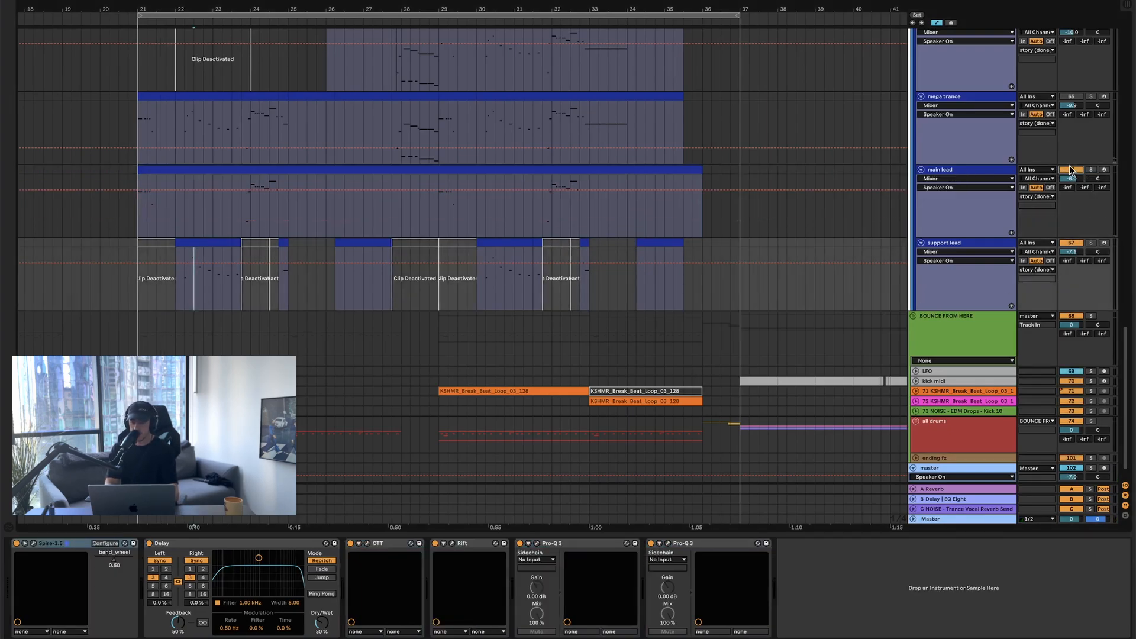
pyautogui.scroll(5, 1068, 94)
pyautogui.scroll(2, 1068, 95)
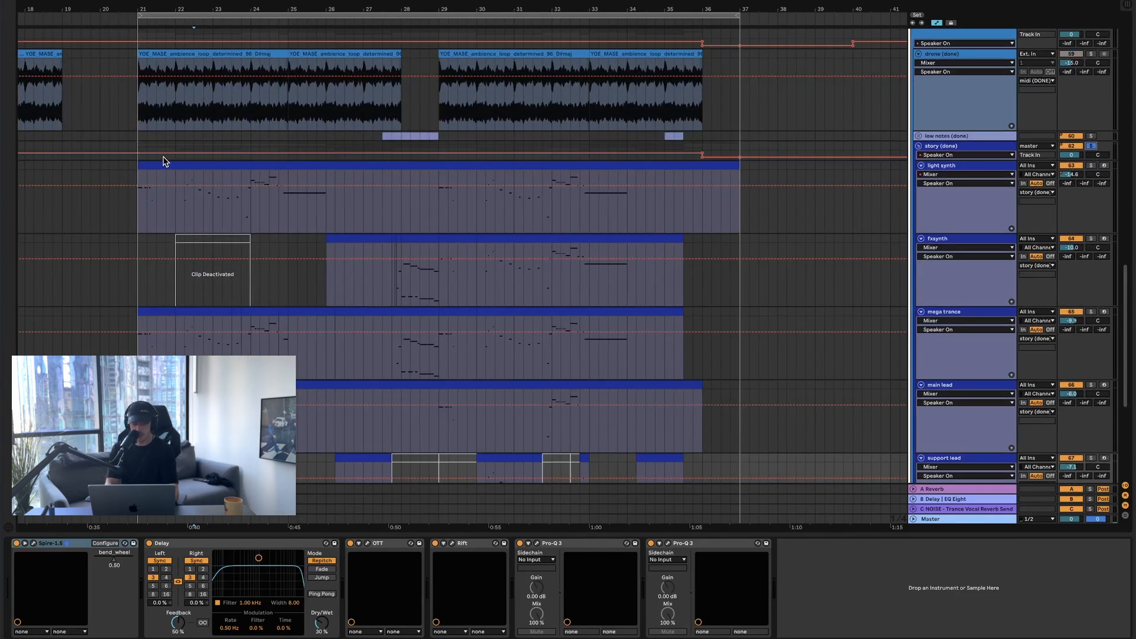
pyautogui.click(1092, 54)
pyautogui.scroll(-3, 534, 107)
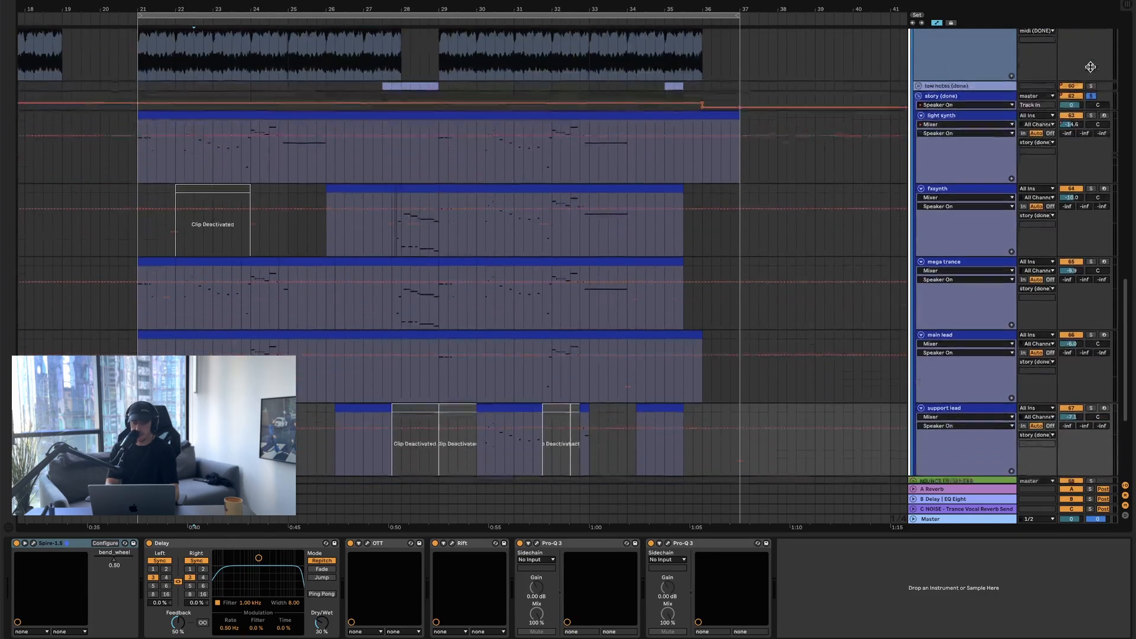
pyautogui.click(146, 104)
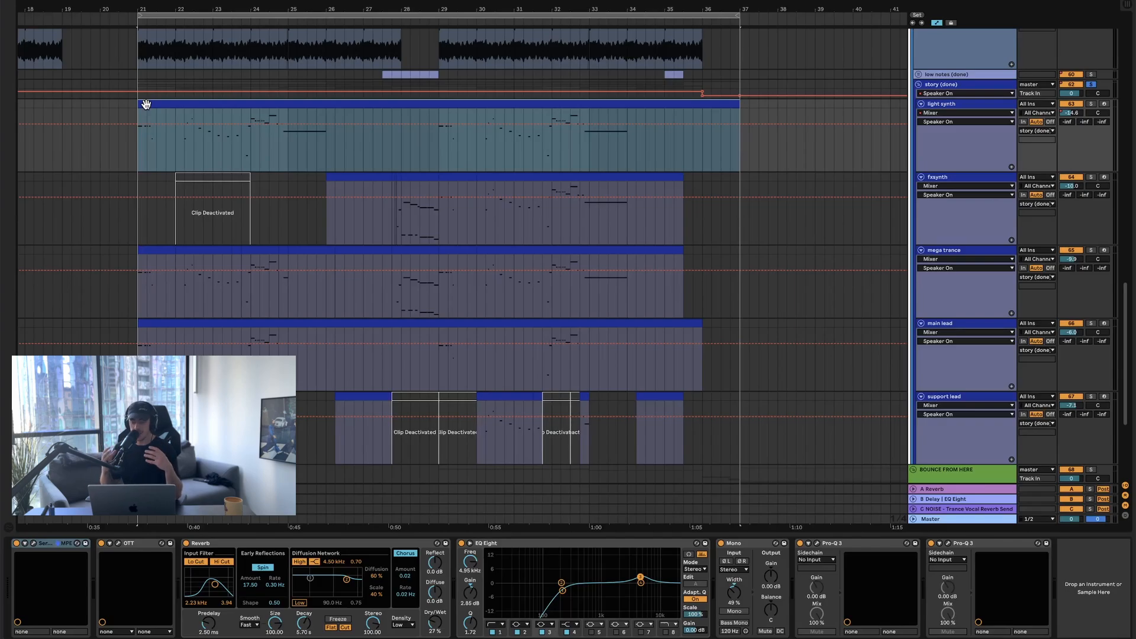
pyautogui.press('space')
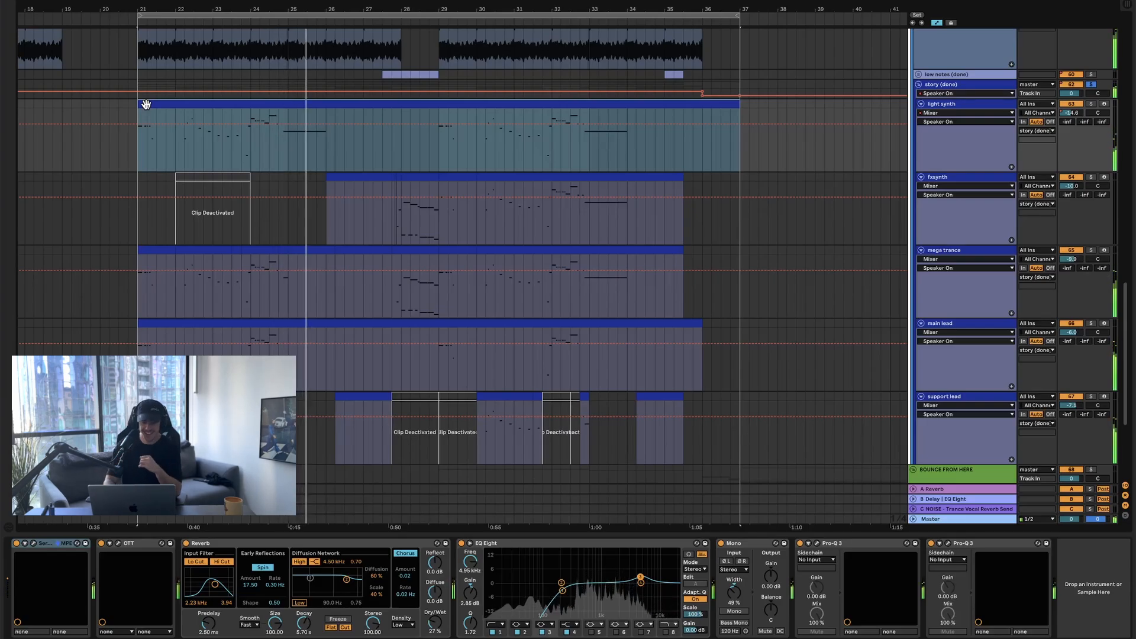
# - Collapse the light synth, fxsynth, mega trance, main lead and support lead tracks in the story group
pyautogui.scroll(3, 952, 117)
pyautogui.click(921, 190)
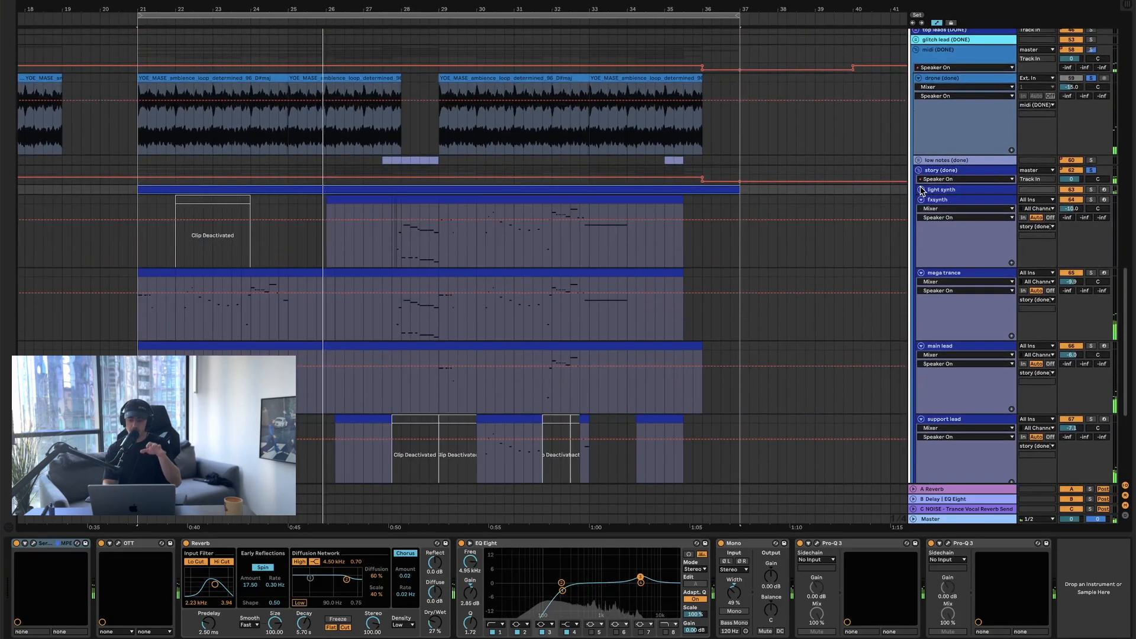
pyautogui.click(921, 199)
pyautogui.click(921, 210)
pyautogui.click(921, 220)
pyautogui.click(921, 229)
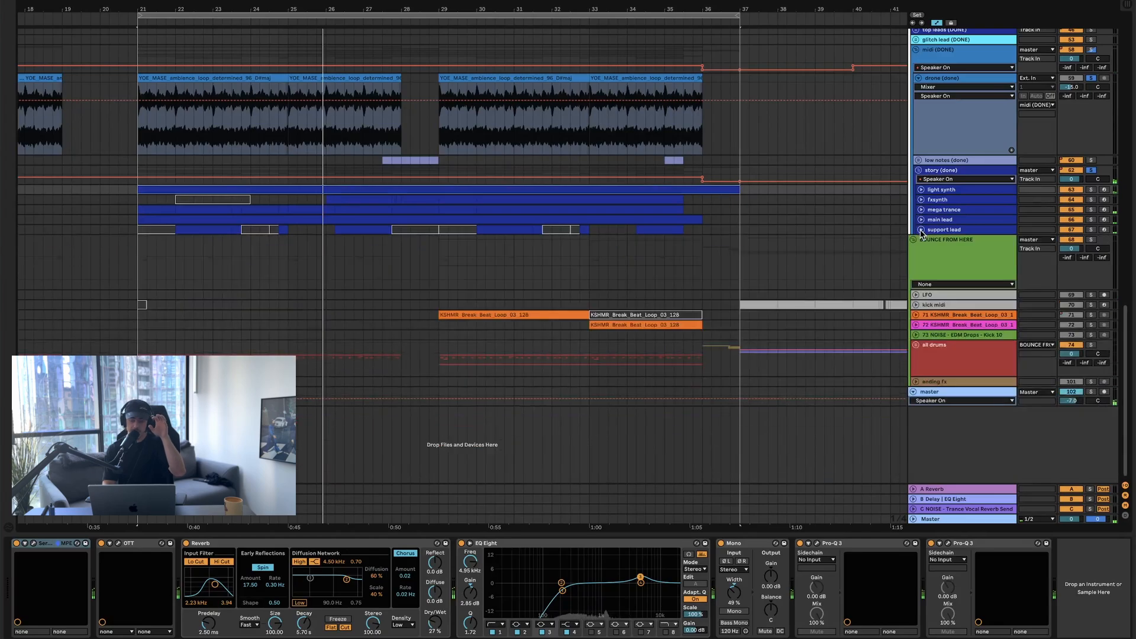
# - Expand the low notes group and its low bond track, and play the low bond's first active clip soloed
pyautogui.click(932, 160)
pyautogui.click(919, 161)
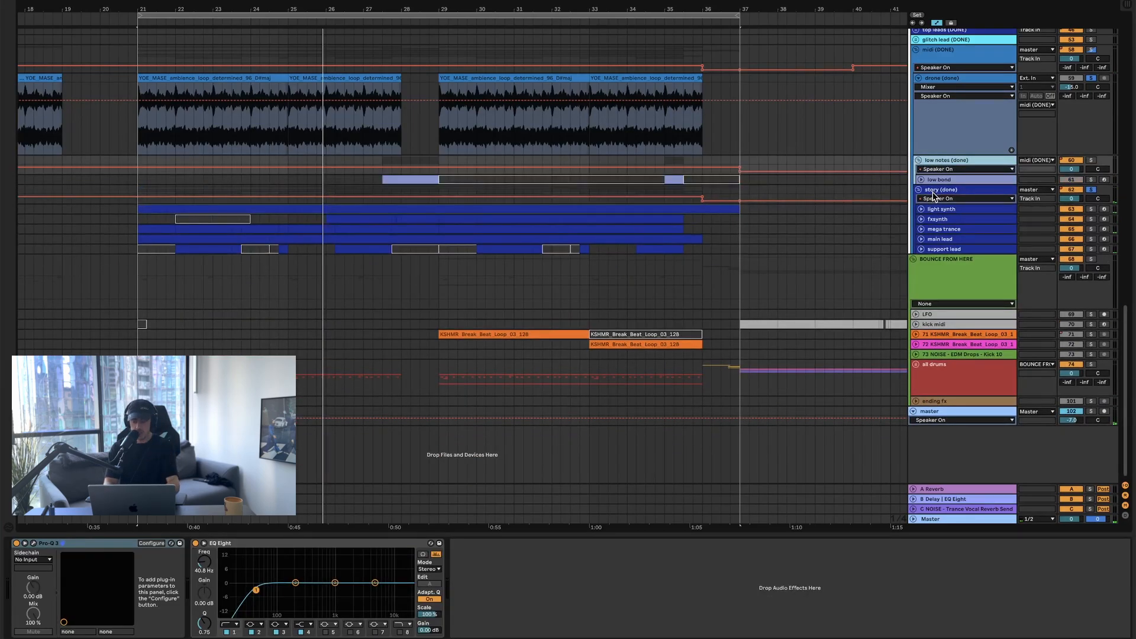
pyautogui.click(921, 179)
pyautogui.click(398, 179)
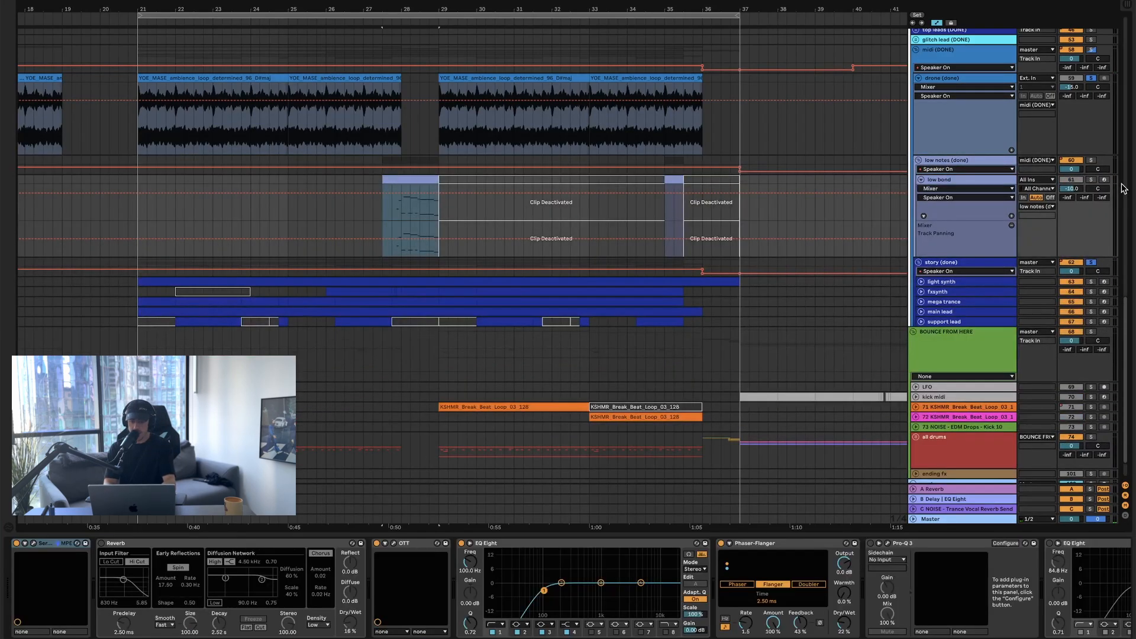
pyautogui.click(1092, 180)
pyautogui.press('space')
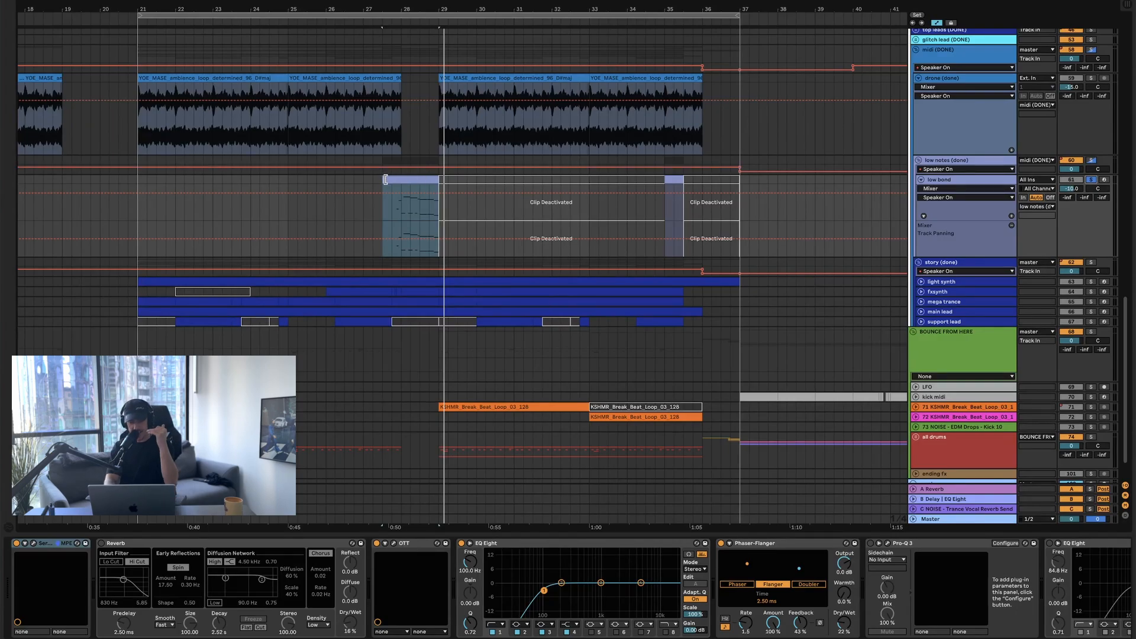
# - Find where the pianos and low notes sit across the arrangement, and audition piano 3 soloed from its first clip near bar 15
pyautogui.scroll(10, 406, 183)
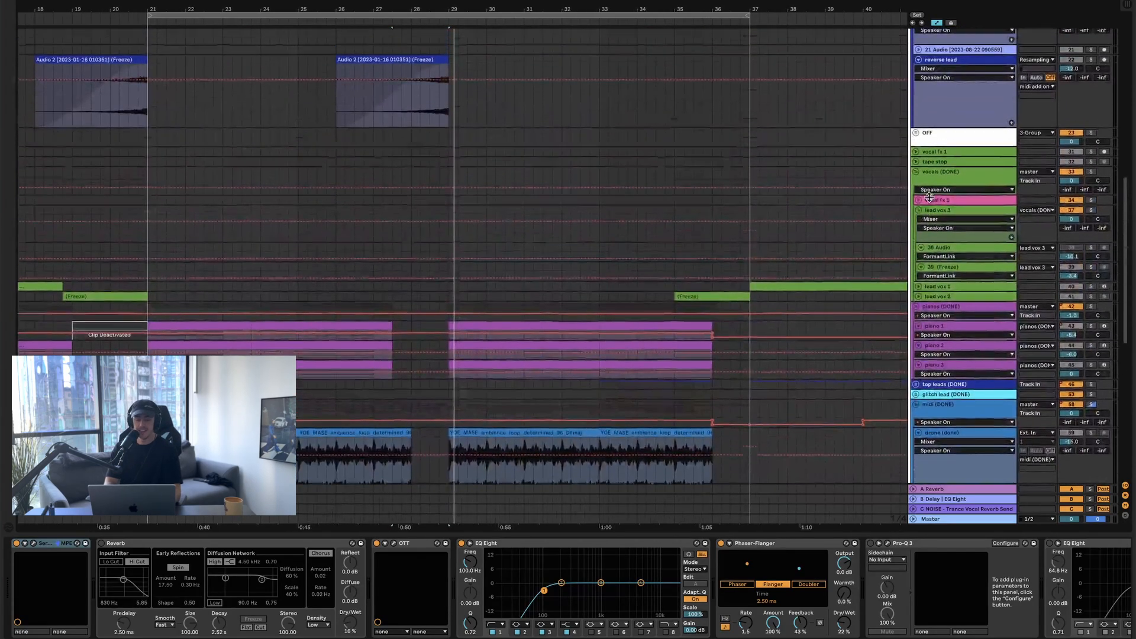
pyautogui.scroll(-12, 929, 197)
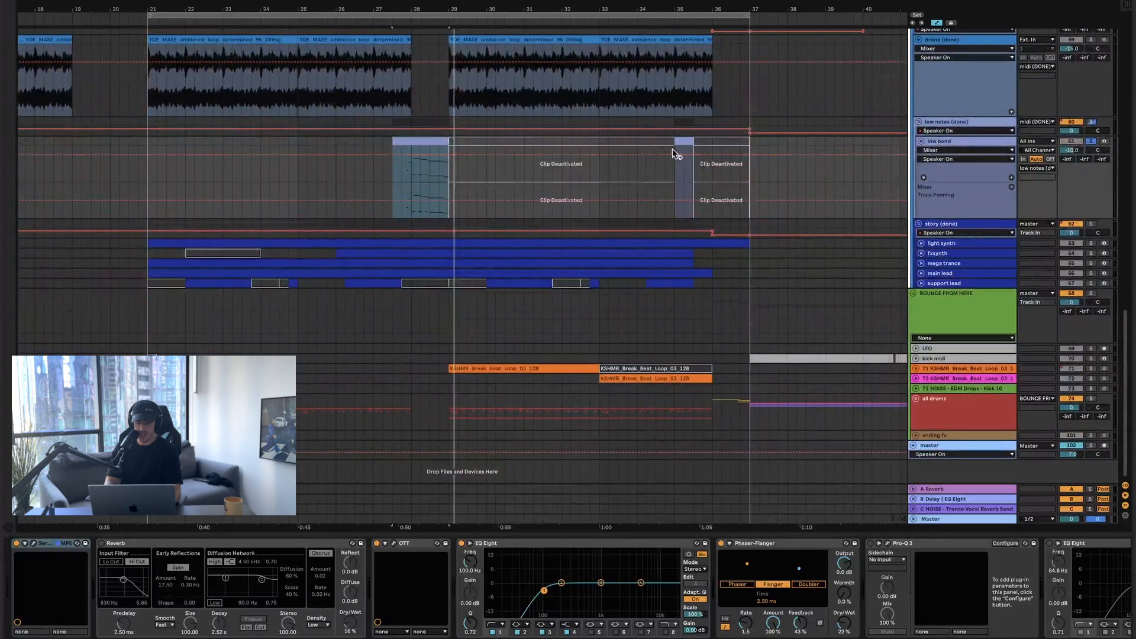
pyautogui.scroll(6, 867, 188)
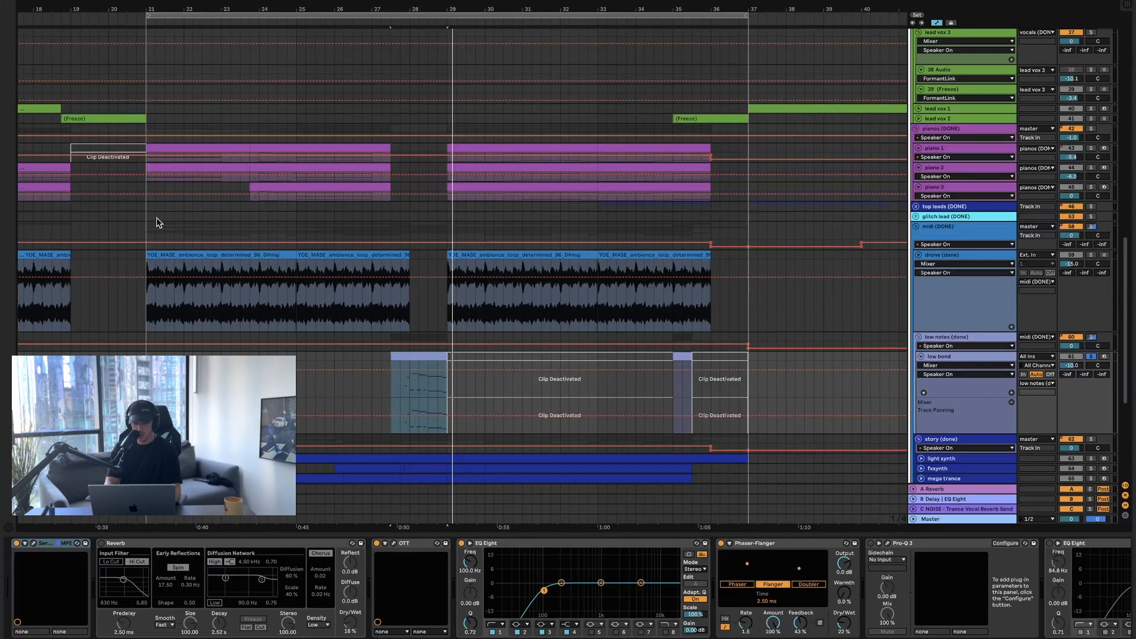
pyautogui.scroll(-4, 474, 396)
pyautogui.hscroll(-3, 257, 254)
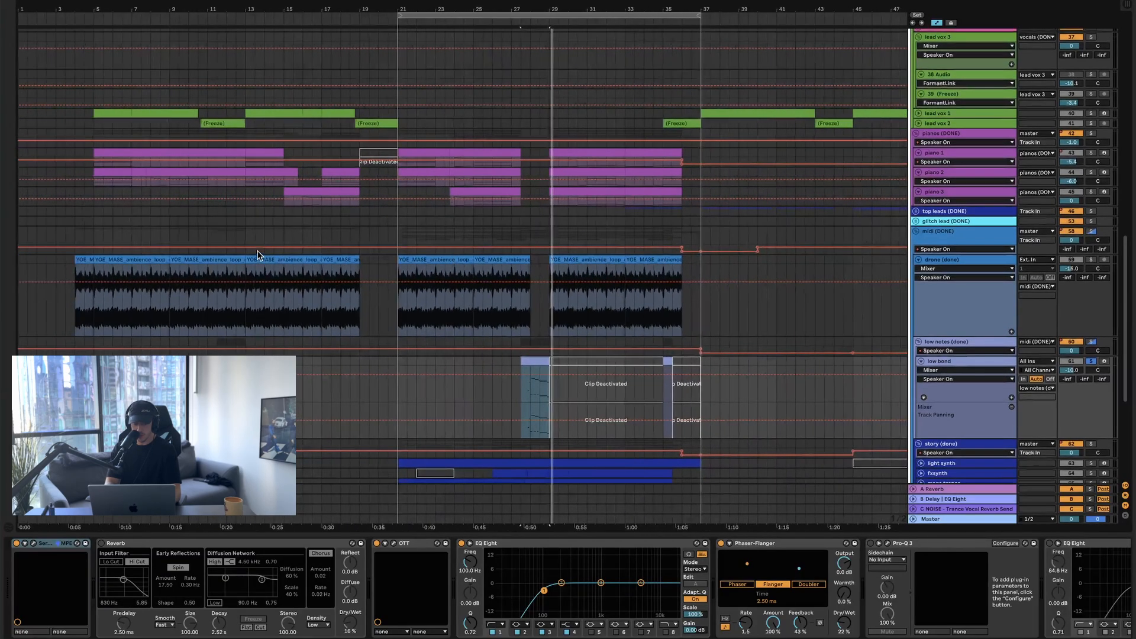
pyautogui.click(230, 361)
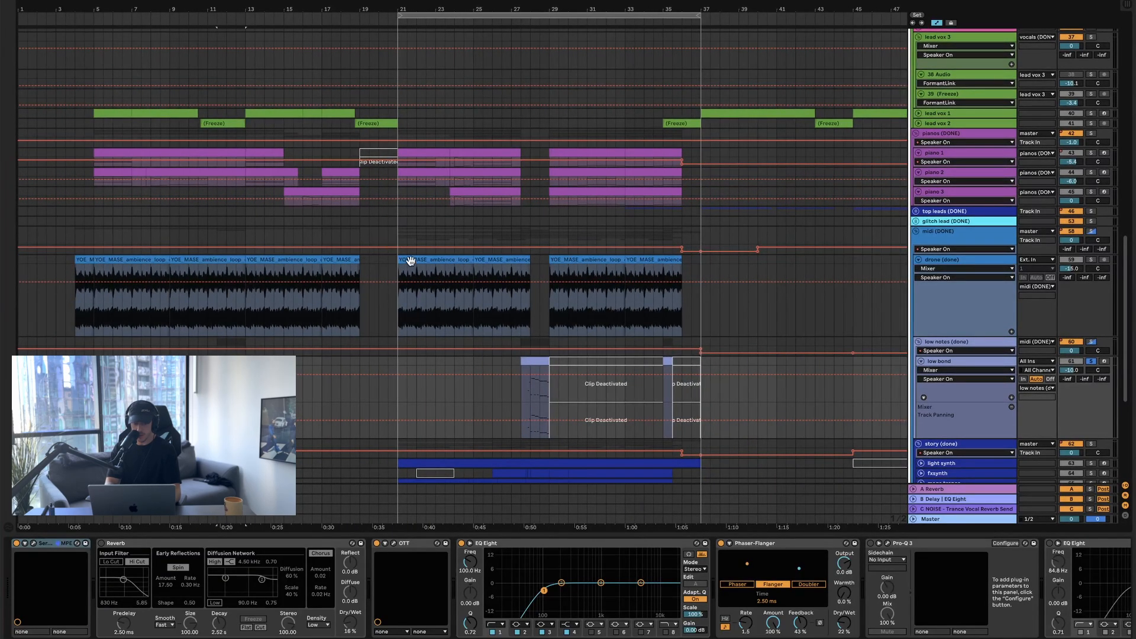
pyautogui.click(295, 201)
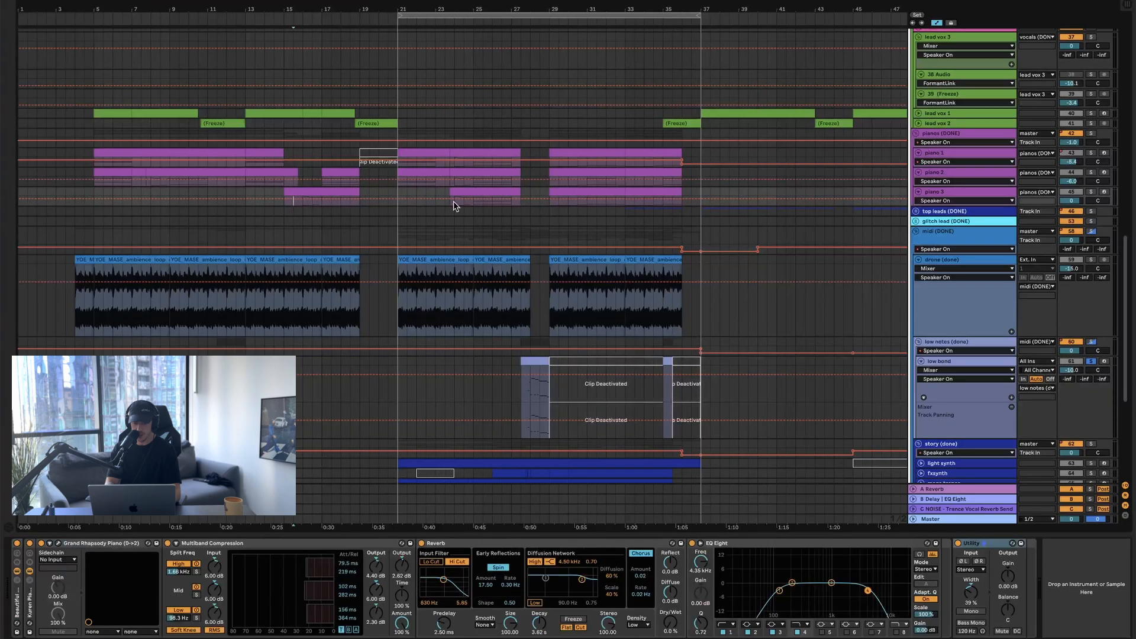
pyautogui.click(1090, 192)
pyautogui.press('space')
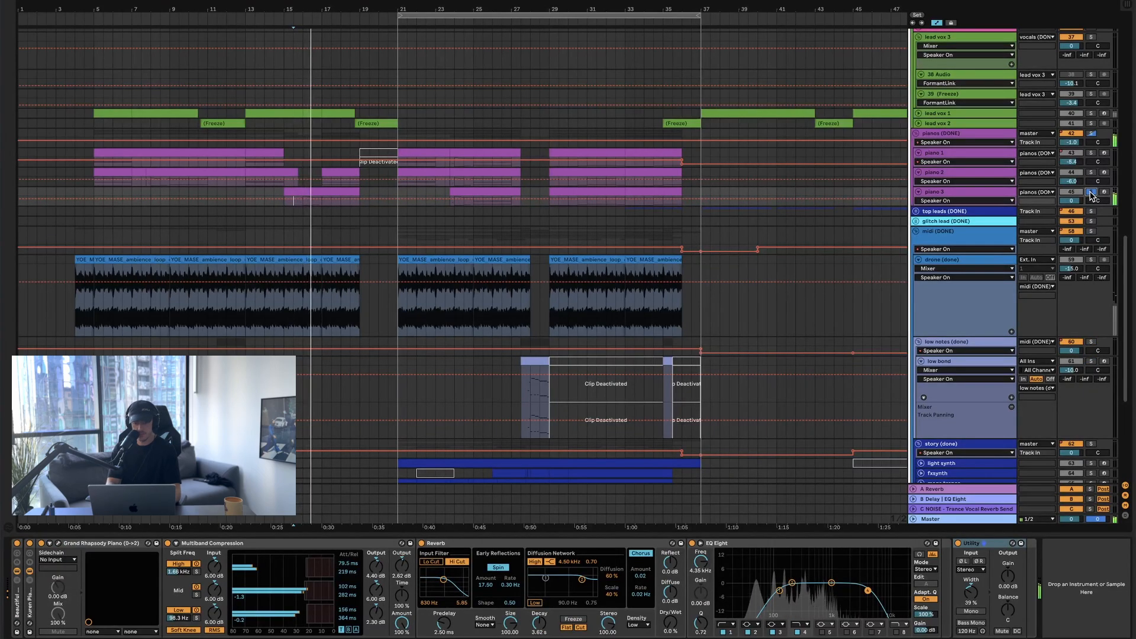
pyautogui.press('space')
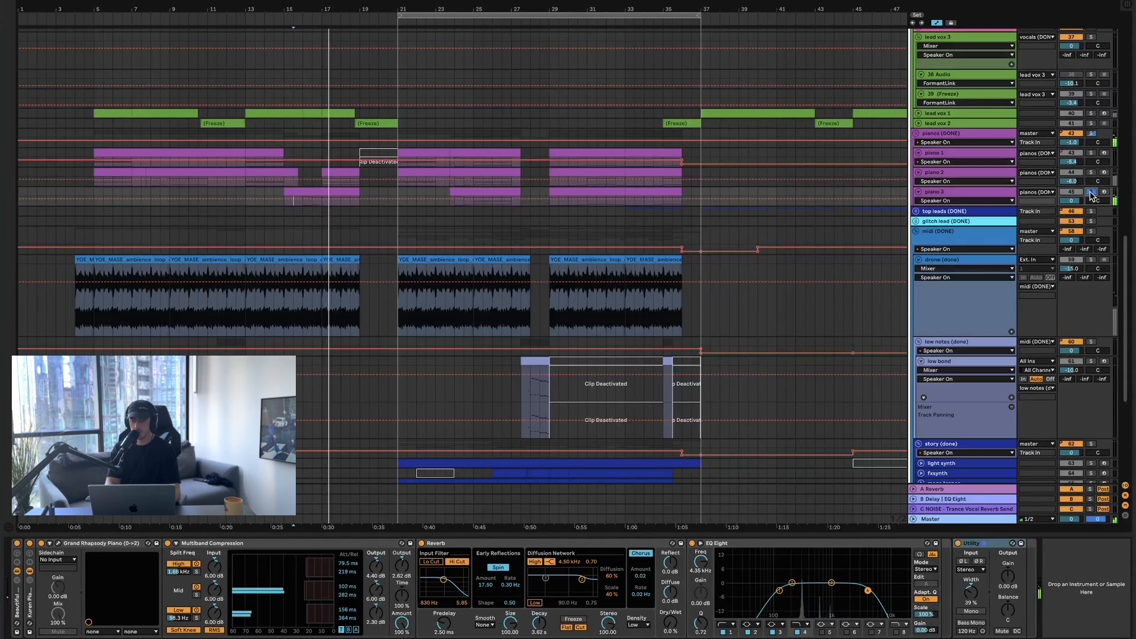
# - Audition the soloed reece group from bar 21 and expand its sine track to inspect the Hip-Hop Sub Bass rack
pyautogui.scroll(10, 1054, 154)
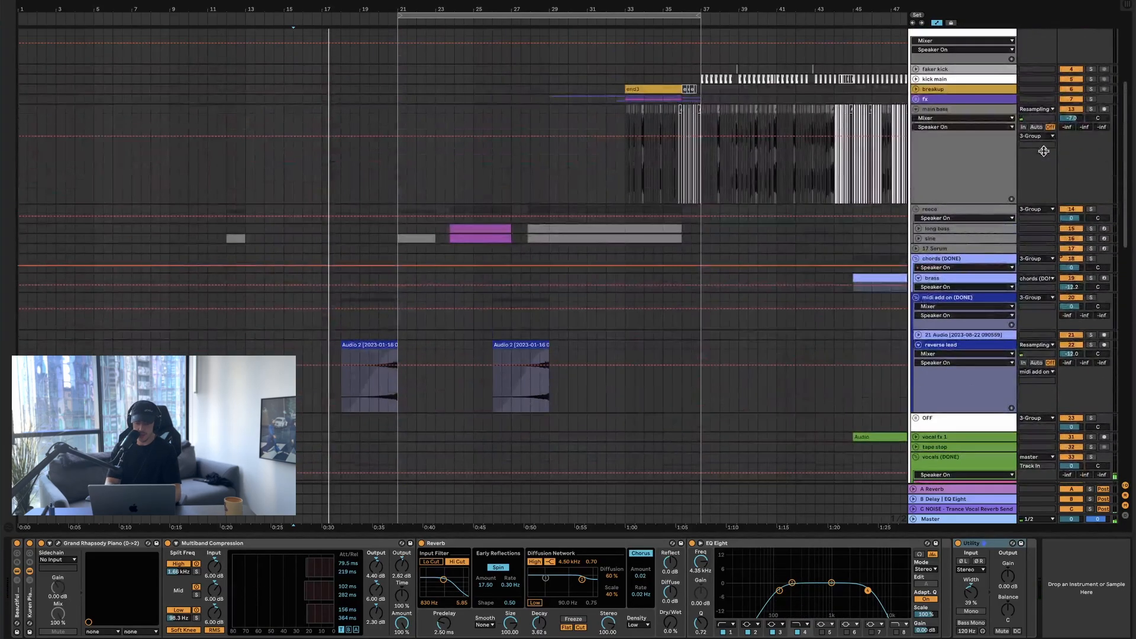
pyautogui.click(546, 230)
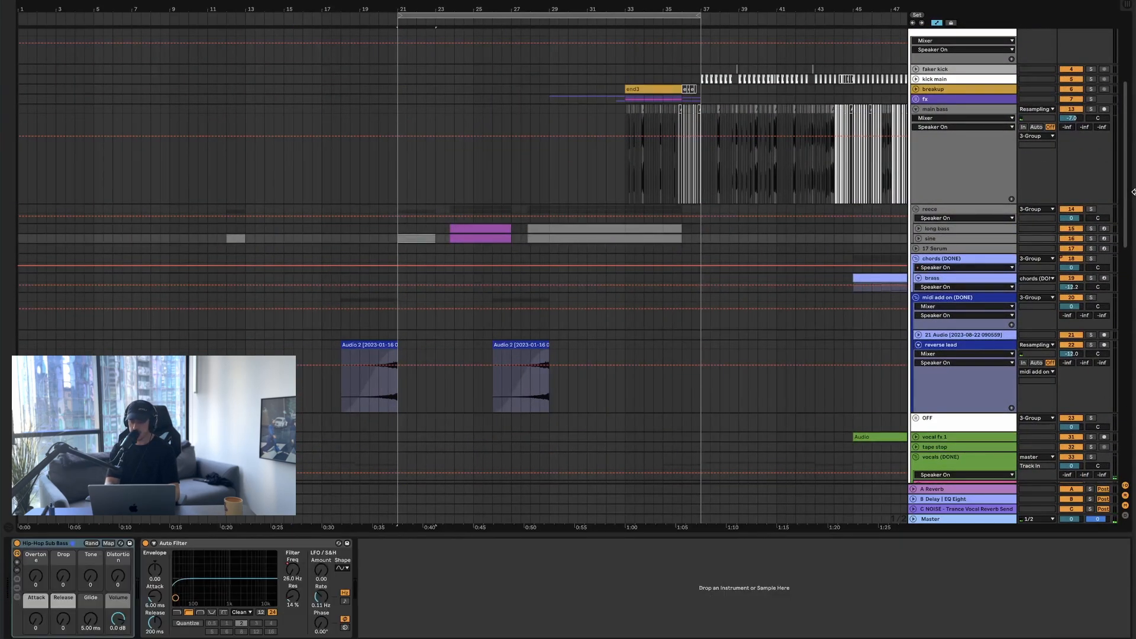
pyautogui.click(1090, 209)
pyautogui.scroll(10, 615, 223)
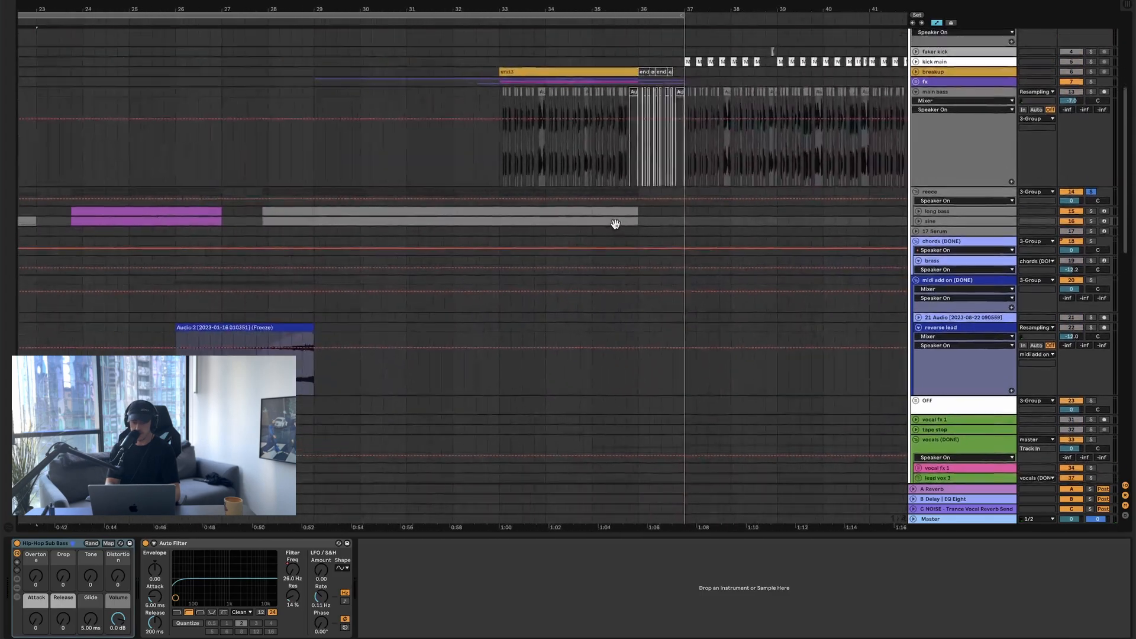
pyautogui.scroll(-5, 615, 228)
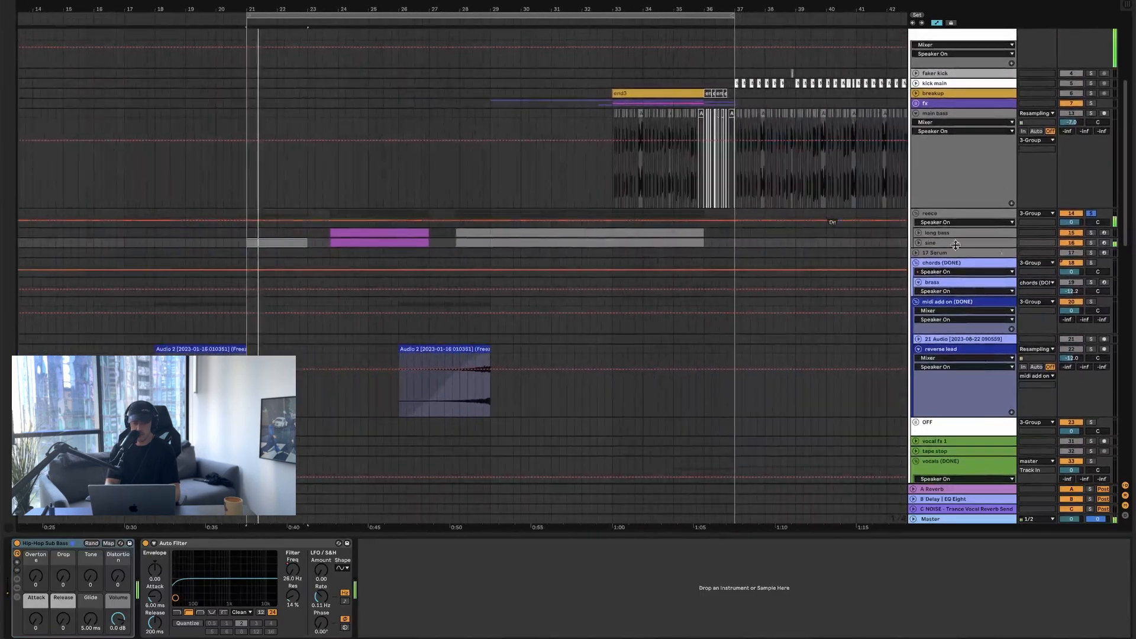
pyautogui.click(919, 243)
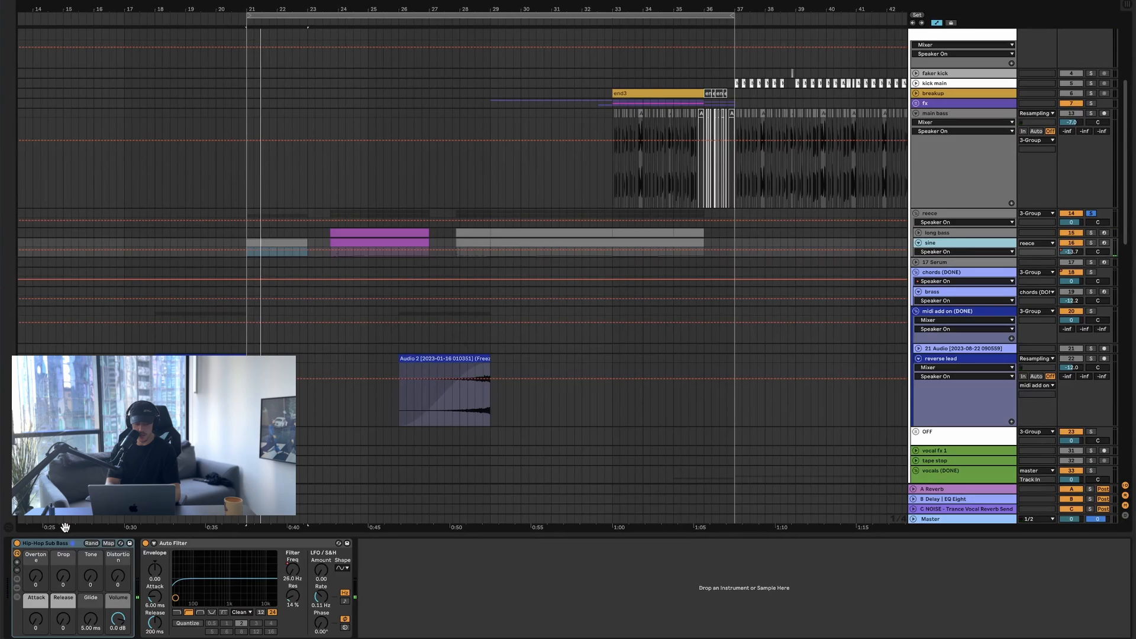
pyautogui.click(55, 543)
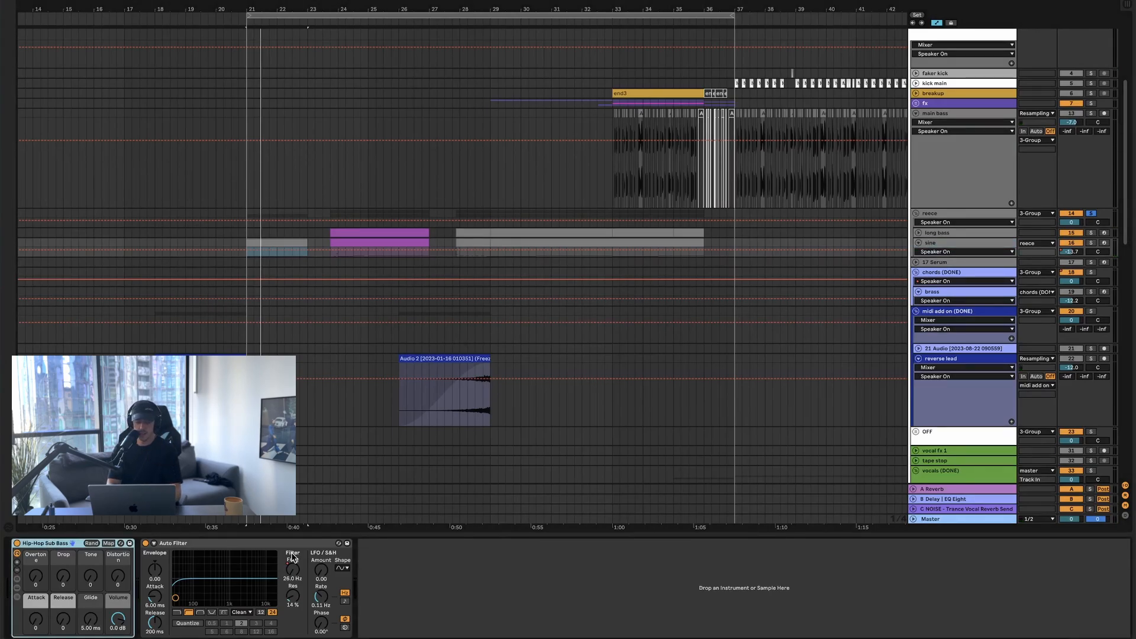
# - Expand the long bass track, select its purple clip near bar 24 and inspect the Sylenth1 patch used for it
pyautogui.click(919, 233)
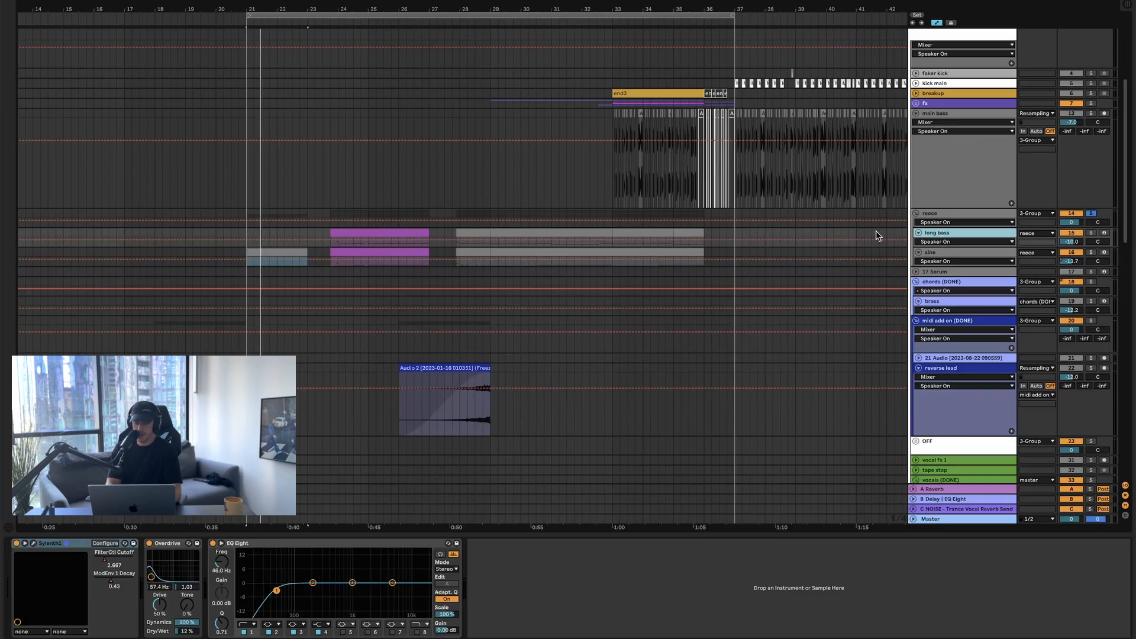
pyautogui.click(335, 236)
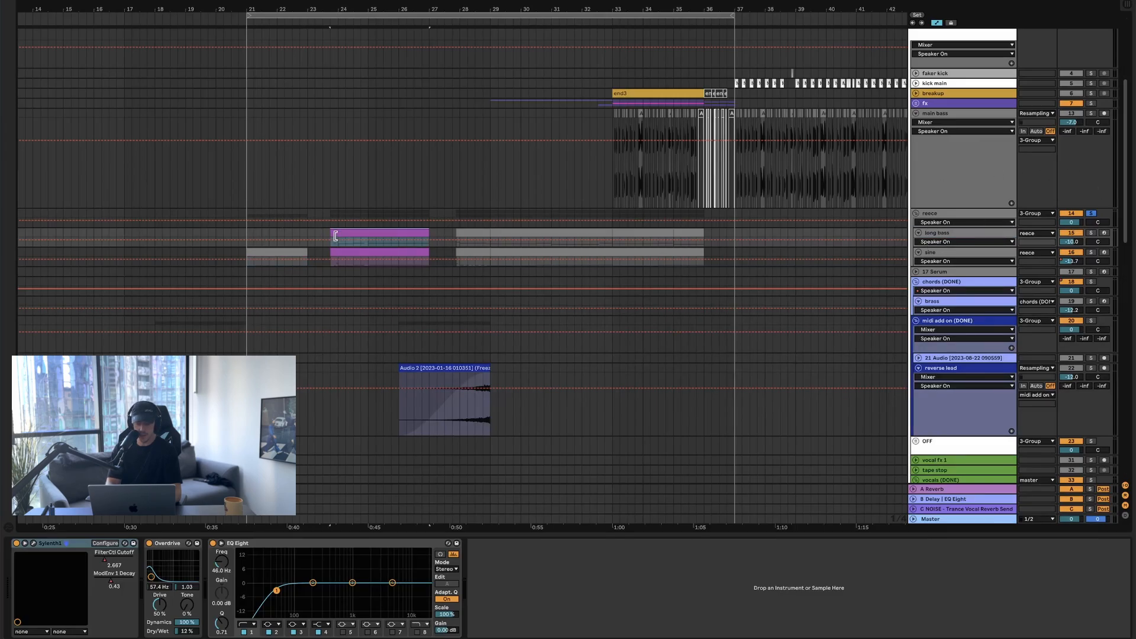
pyautogui.click(33, 544)
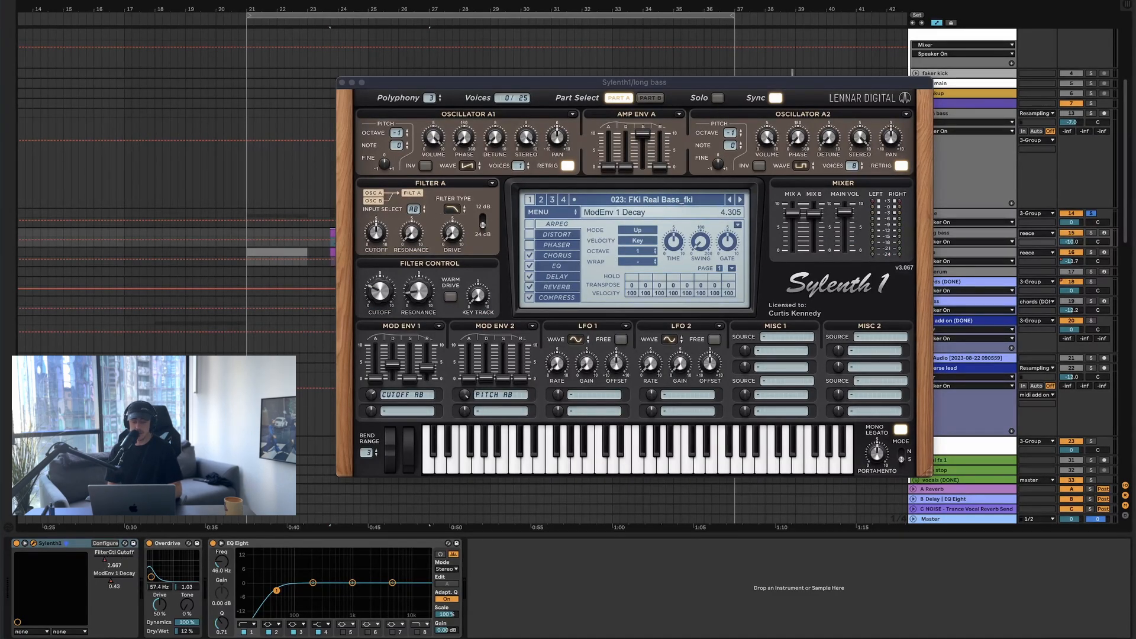
pyautogui.click(342, 83)
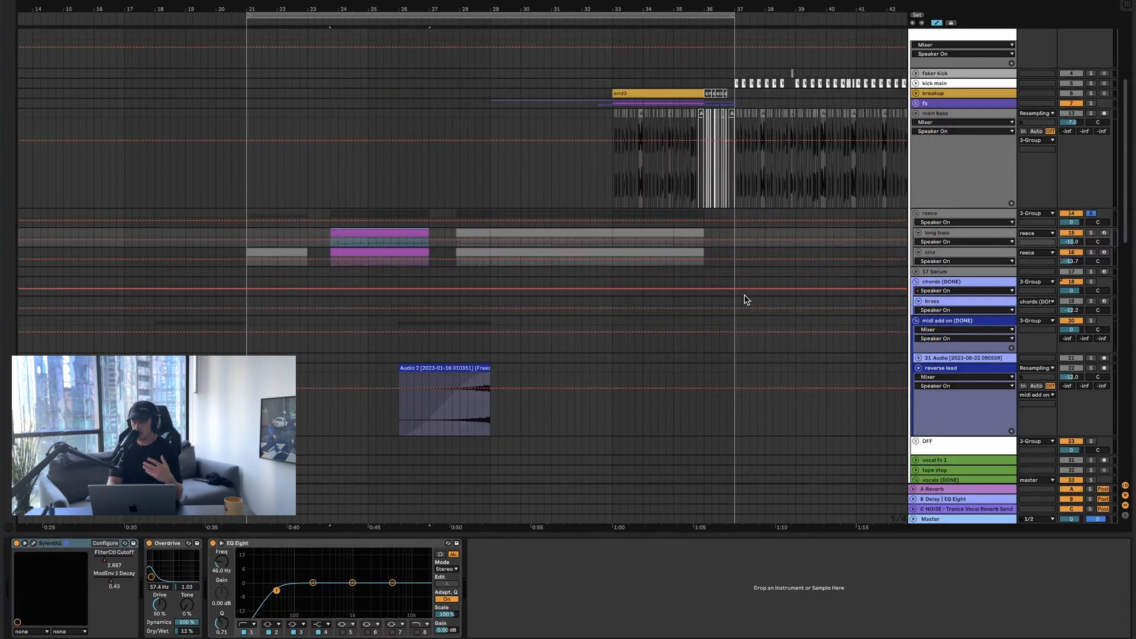
# - Play the long bass soloed from its purple clip near bar 24 and enlarge its track to show the MIDI notes
pyautogui.click(1094, 233)
pyautogui.press('space')
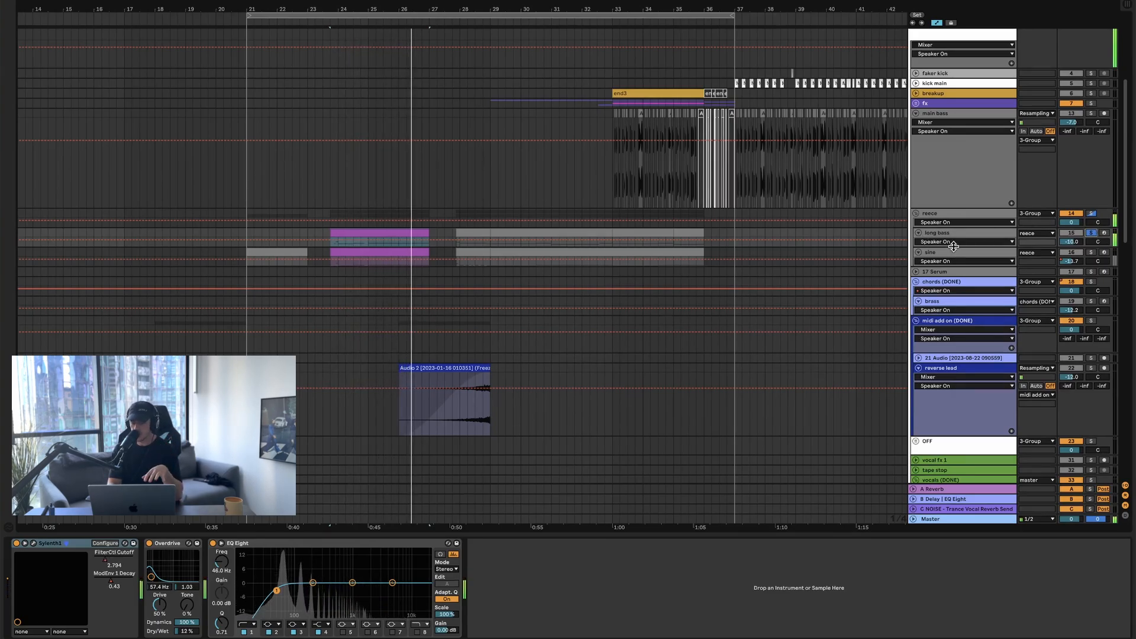
pyautogui.moveTo(954, 247); pyautogui.dragTo(954, 338)
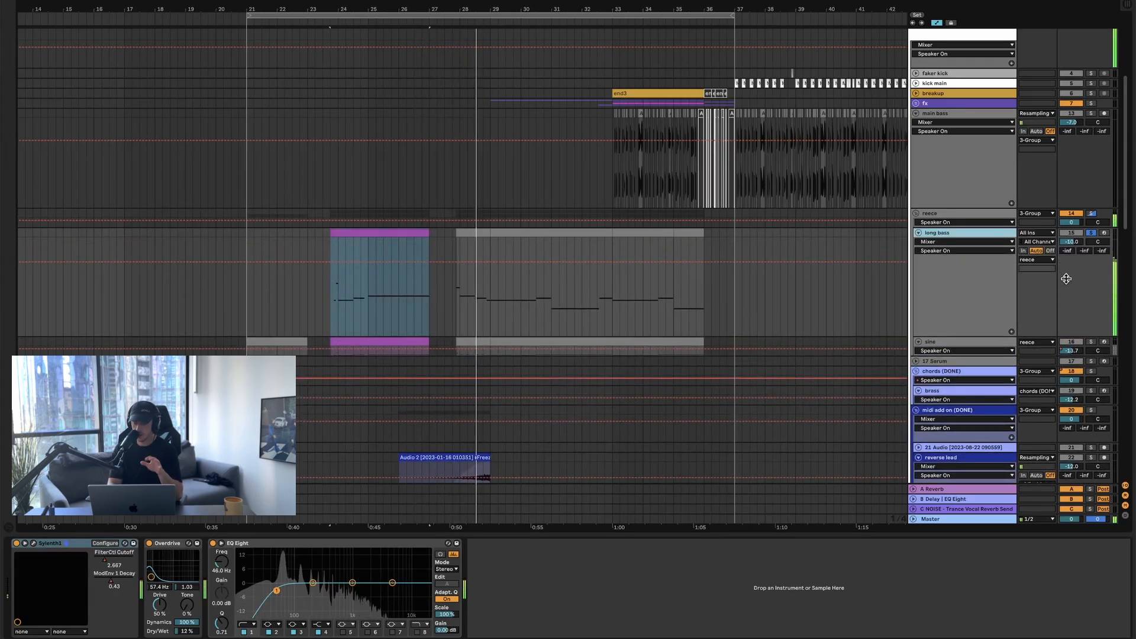
# - Raise the long bass track's volume during playback and stop the audition
pyautogui.moveTo(1071, 242); pyautogui.dragTo(1071, 230)
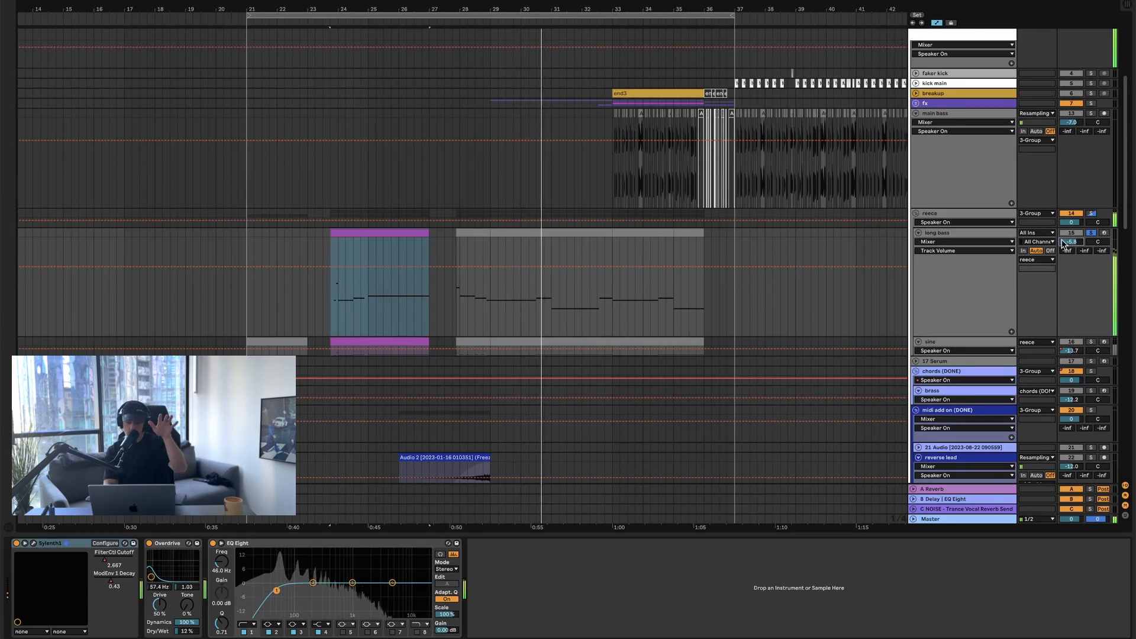
pyautogui.press('space')
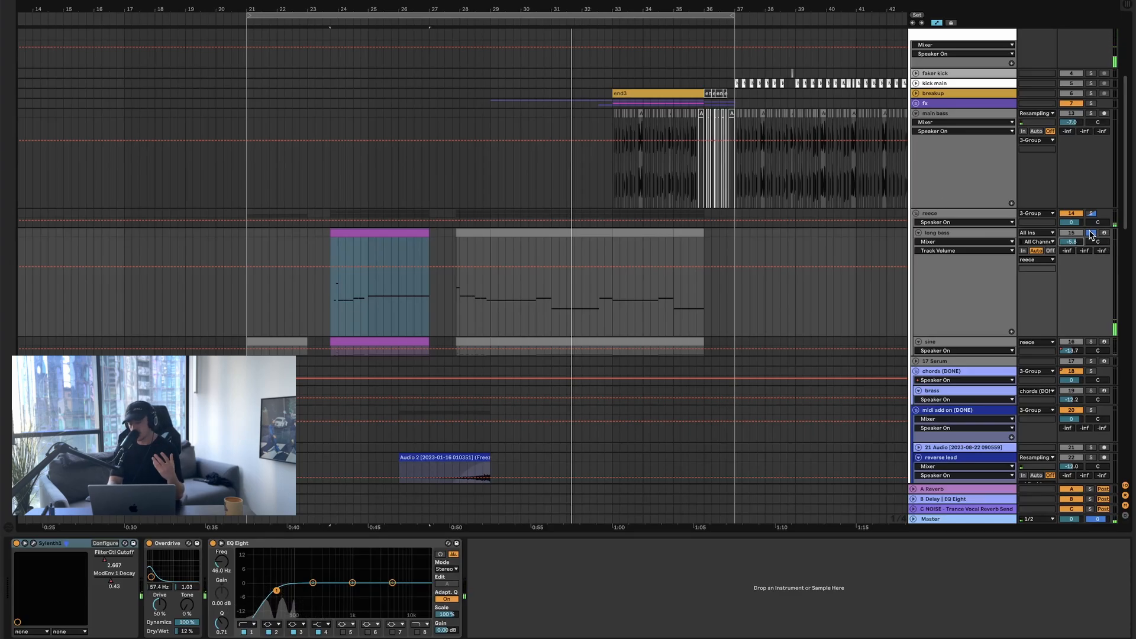
pyautogui.click(1091, 233)
pyautogui.click(1092, 233)
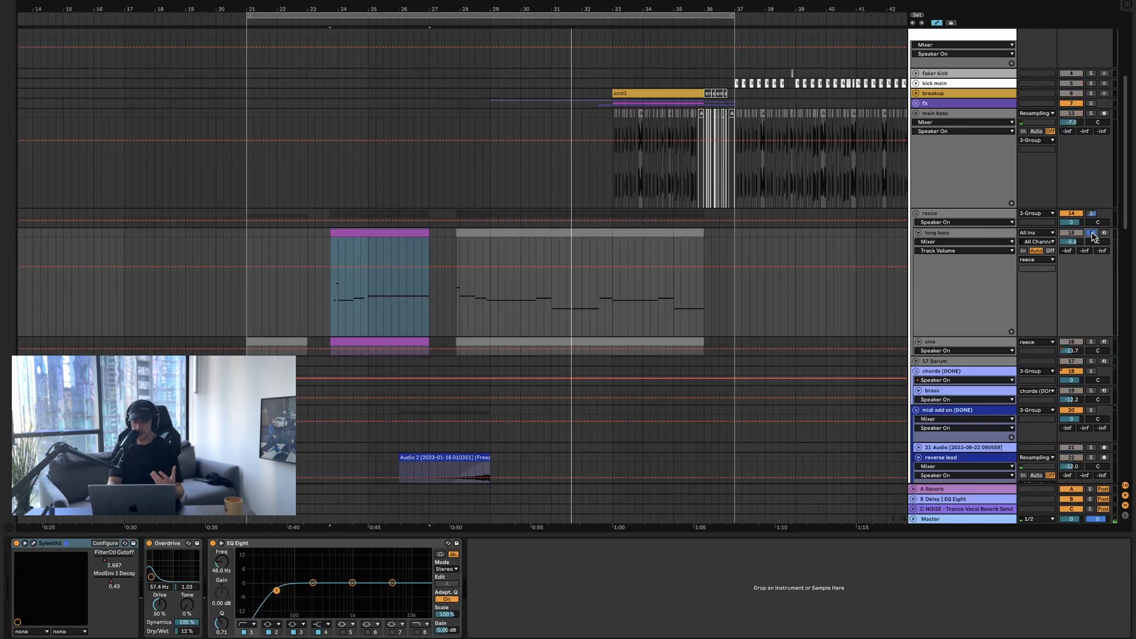
# - Survey the whole arrangement down to the master track and back up to the main bass section around bars 33 to 52
pyautogui.scroll(3, 728, 196)
pyautogui.hscroll(3, 728, 195)
pyautogui.scroll(-5, 728, 195)
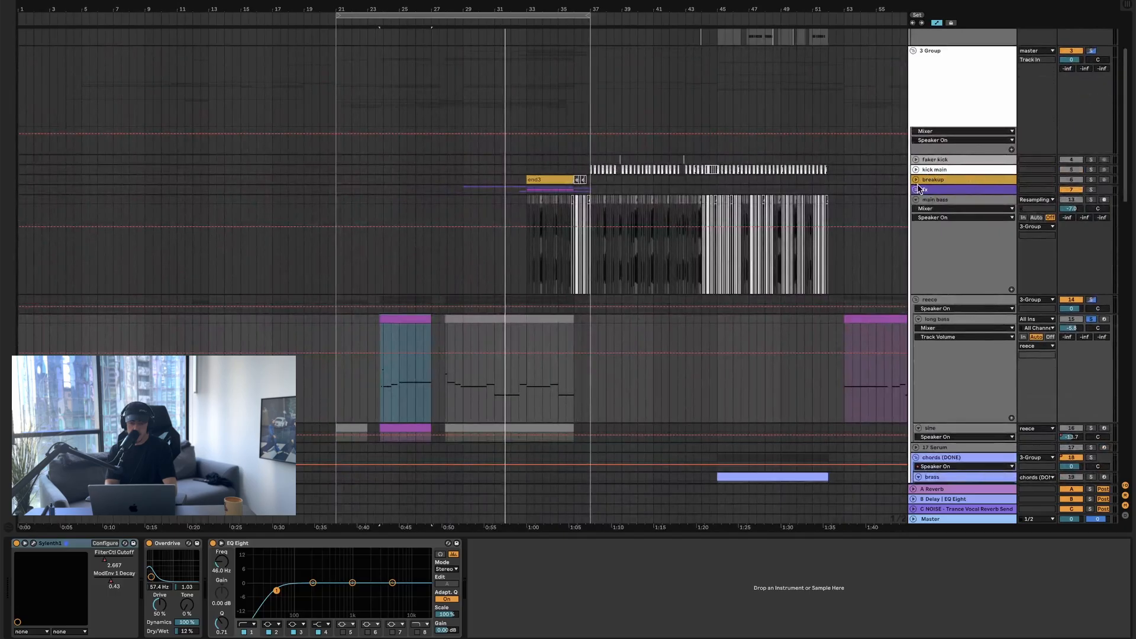
pyautogui.scroll(-3, 541, 214)
pyautogui.scroll(-6, 541, 214)
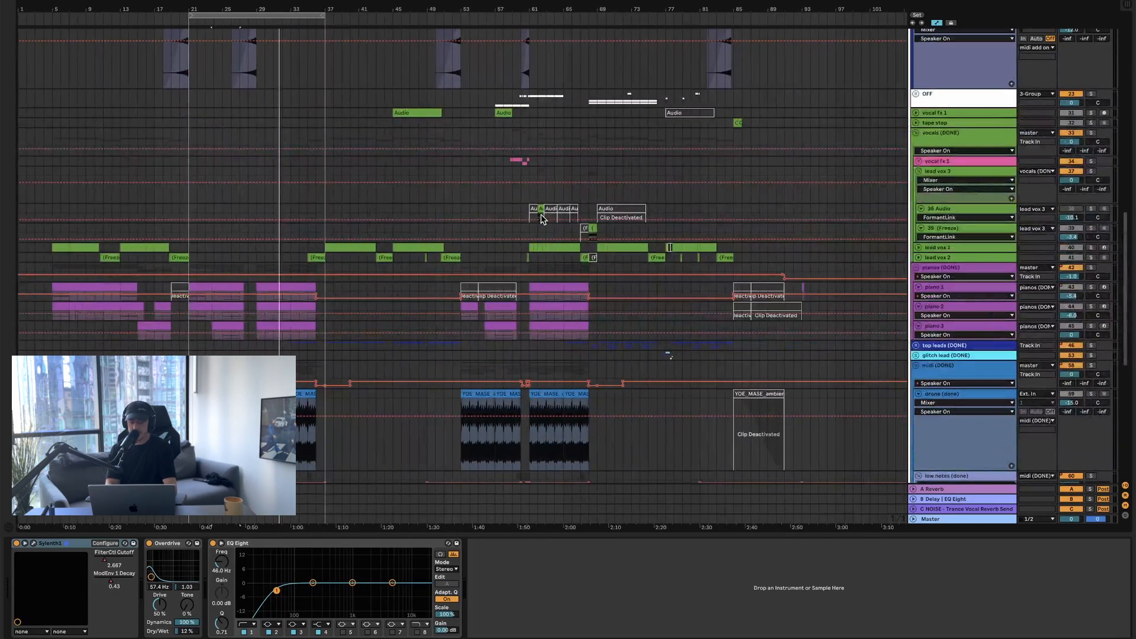
pyautogui.scroll(-8, 541, 217)
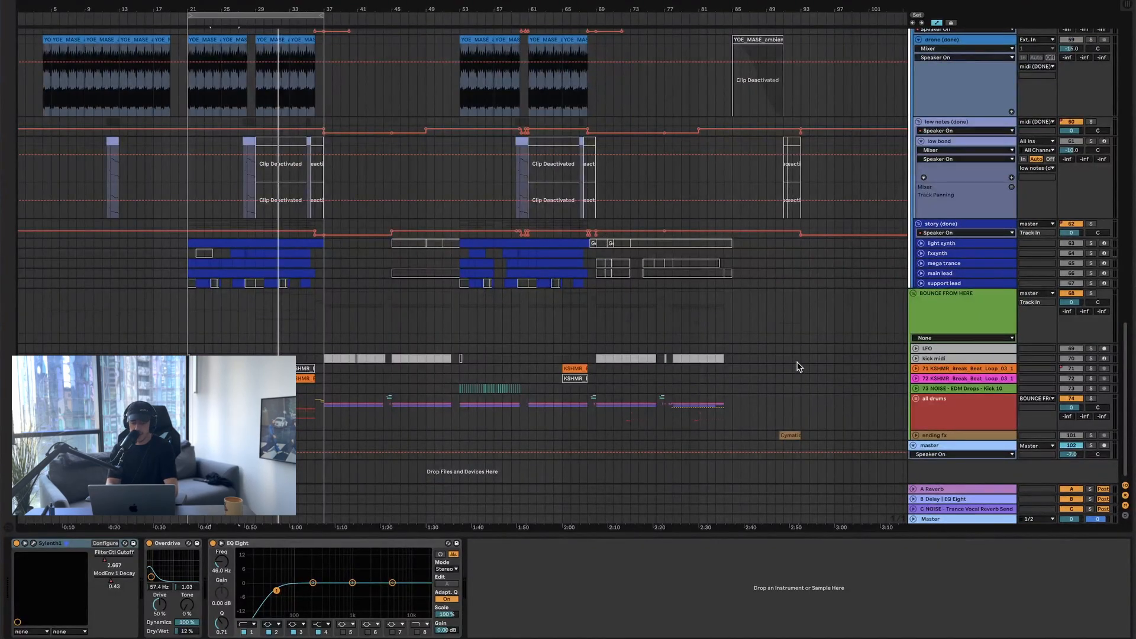
pyautogui.scroll(8, 228, 271)
pyautogui.scroll(4, 195, 264)
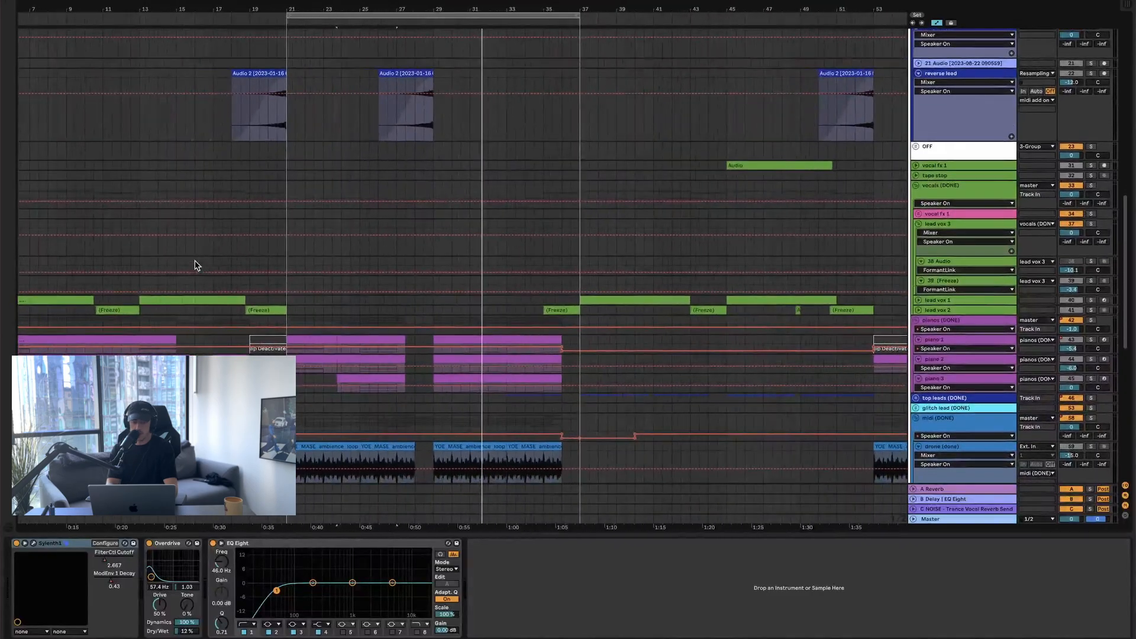
pyautogui.scroll(10, 195, 264)
pyautogui.scroll(4, 497, 151)
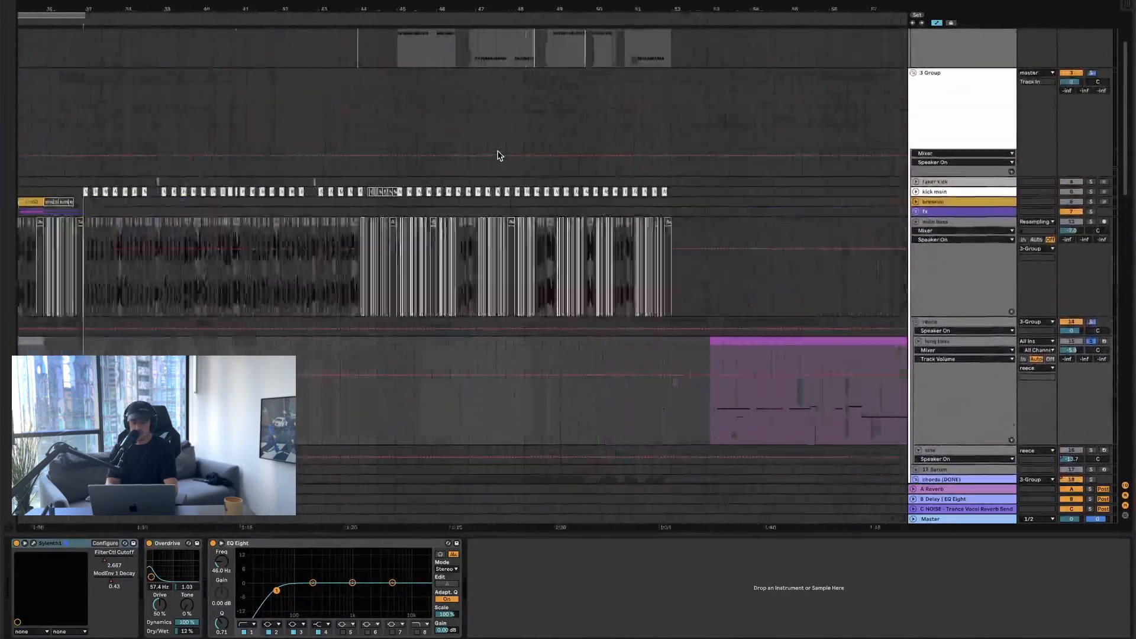
pyautogui.scroll(-6, 497, 155)
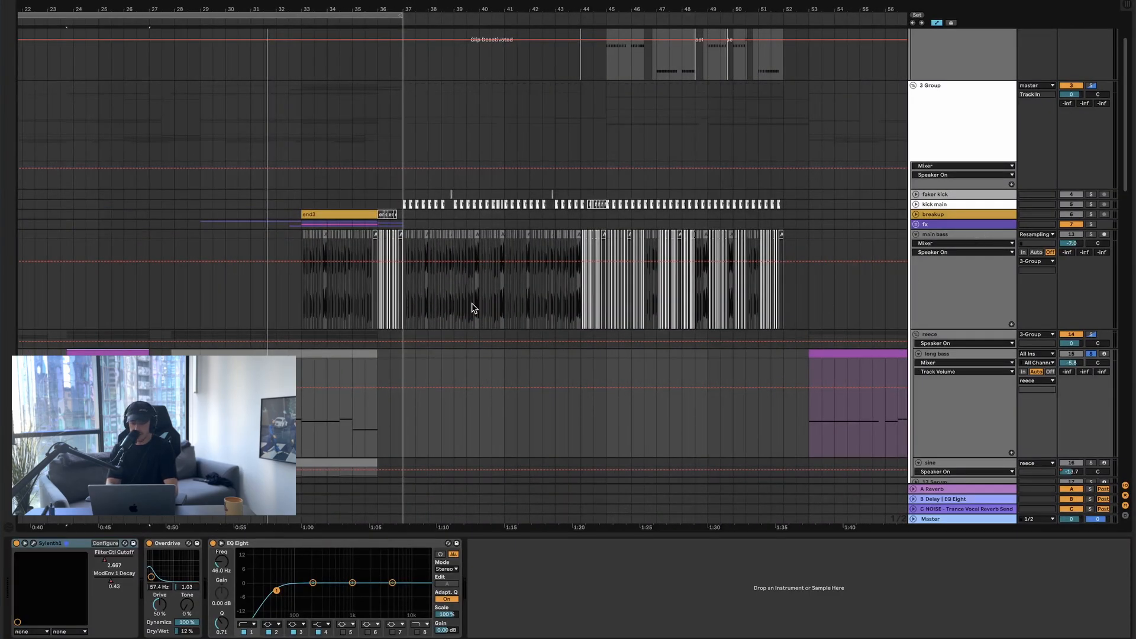
# - Show the main bass track's audio effects and examine its chopped audio clips from bar 37
pyautogui.click(942, 243)
pyautogui.click(16, 606)
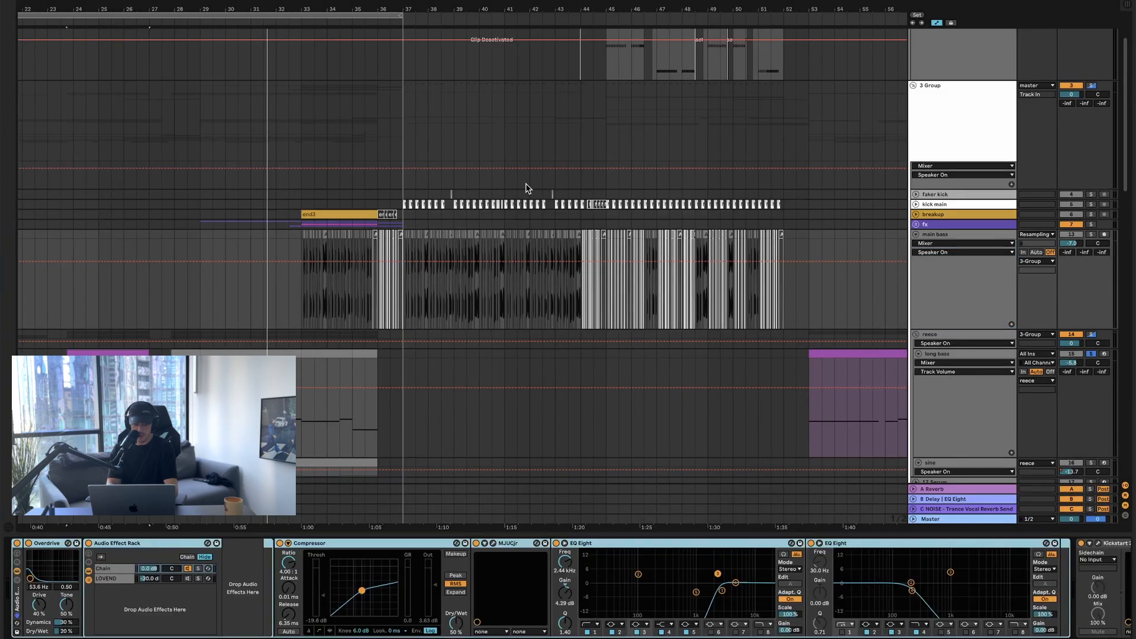
pyautogui.scroll(10, 442, 251)
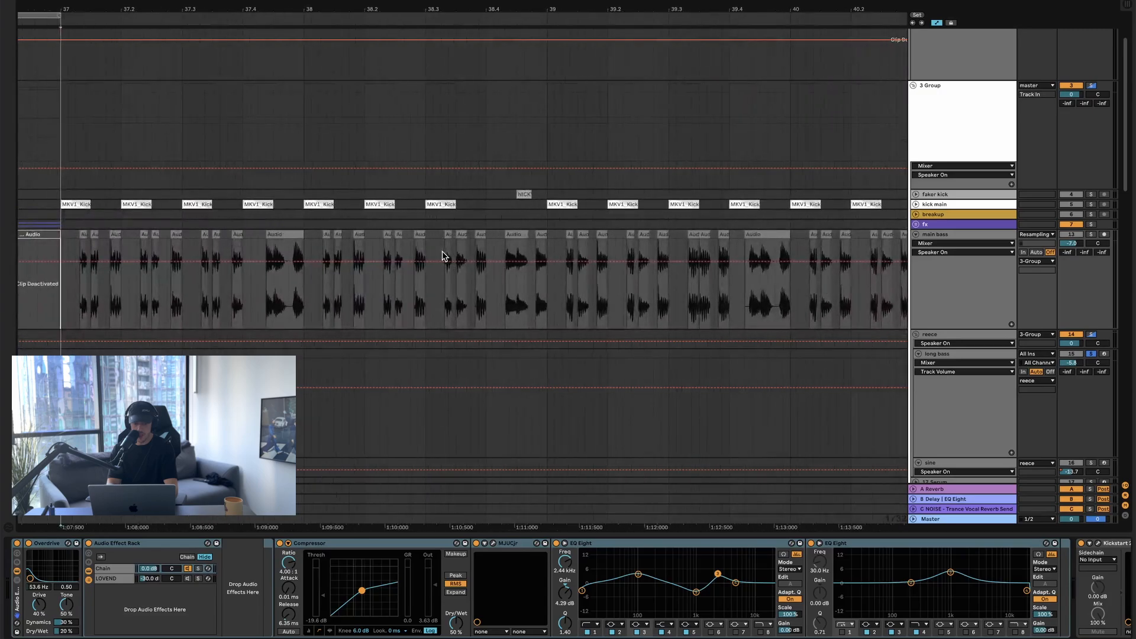
pyautogui.scroll(10, 336, 327)
pyautogui.scroll(-10, 233, 327)
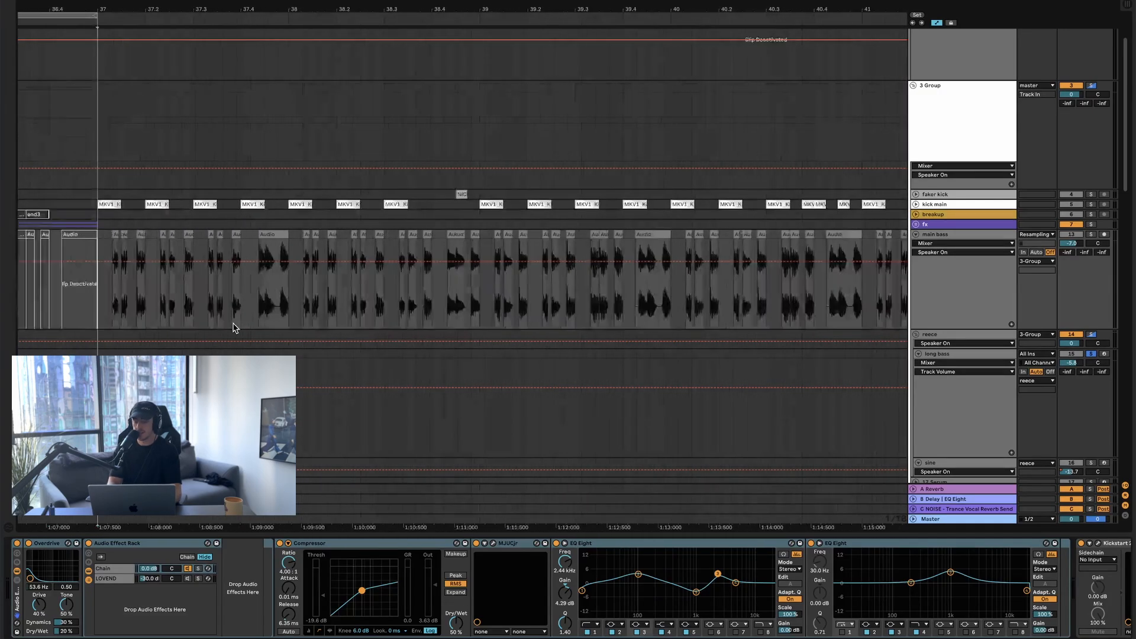
# - Select the bass track's deactivated clip at bar 37 to show its Serum device chain
pyautogui.scroll(-5, 571, 261)
pyautogui.scroll(3, 571, 257)
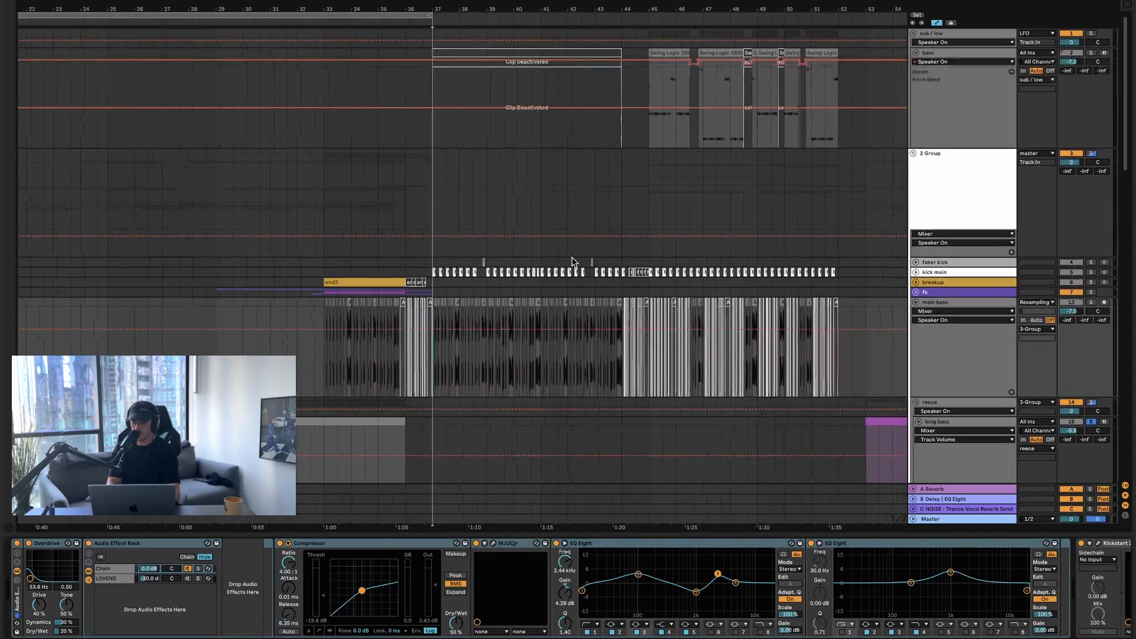
pyautogui.click(539, 54)
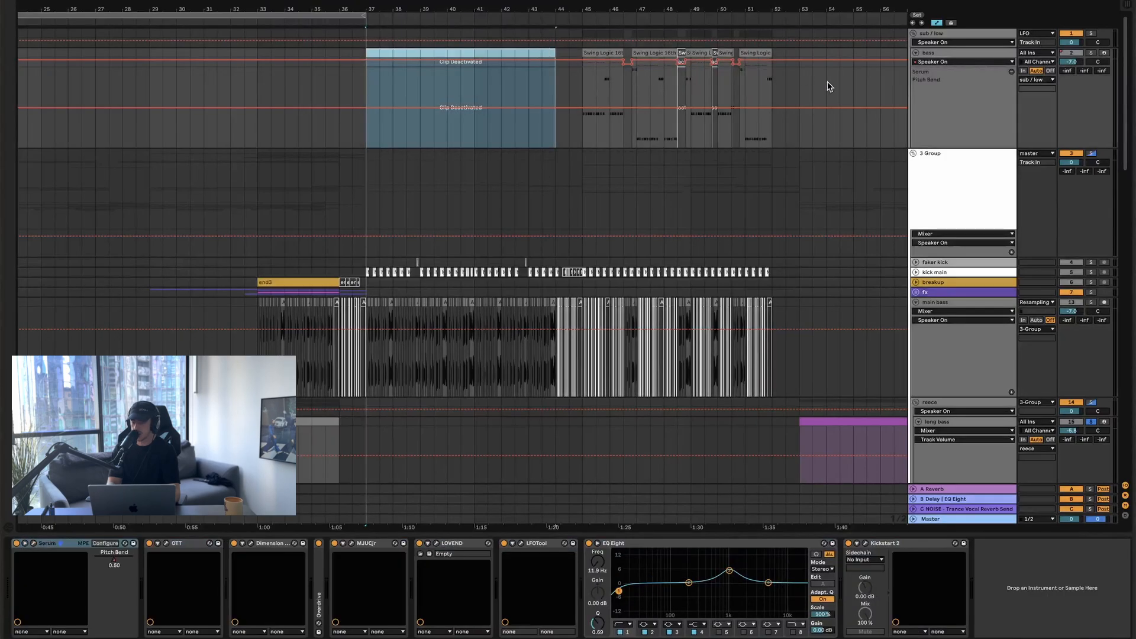
# - Collapse the long bass and sine tracks and the chords and midi add on groups
pyautogui.scroll(-5, 1014, 228)
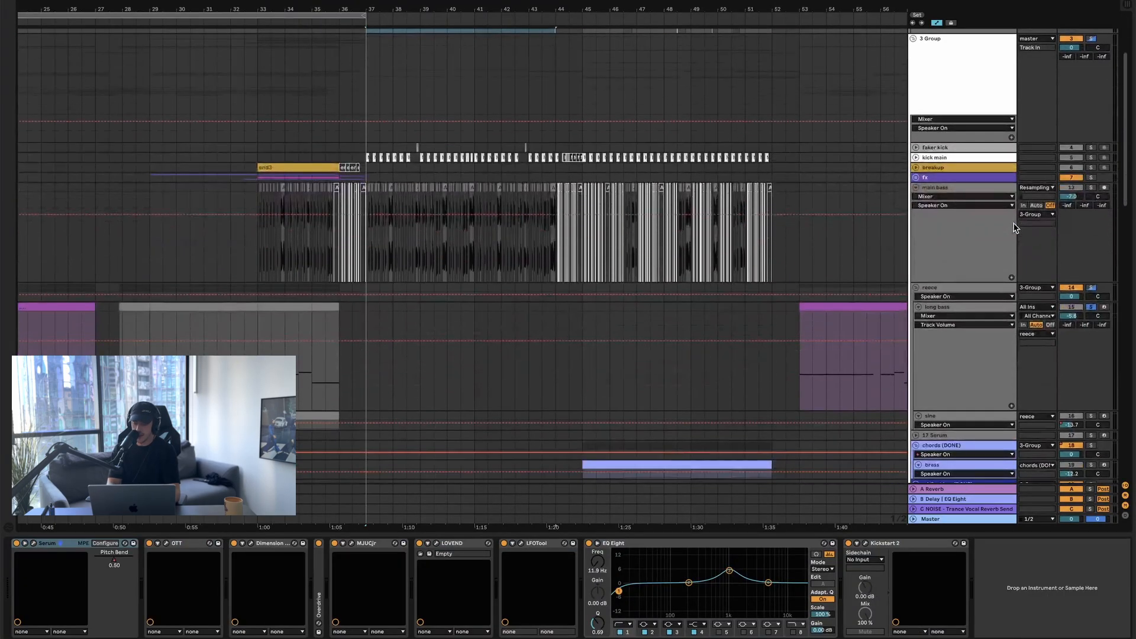
pyautogui.click(914, 337)
pyautogui.click(918, 307)
pyautogui.click(918, 317)
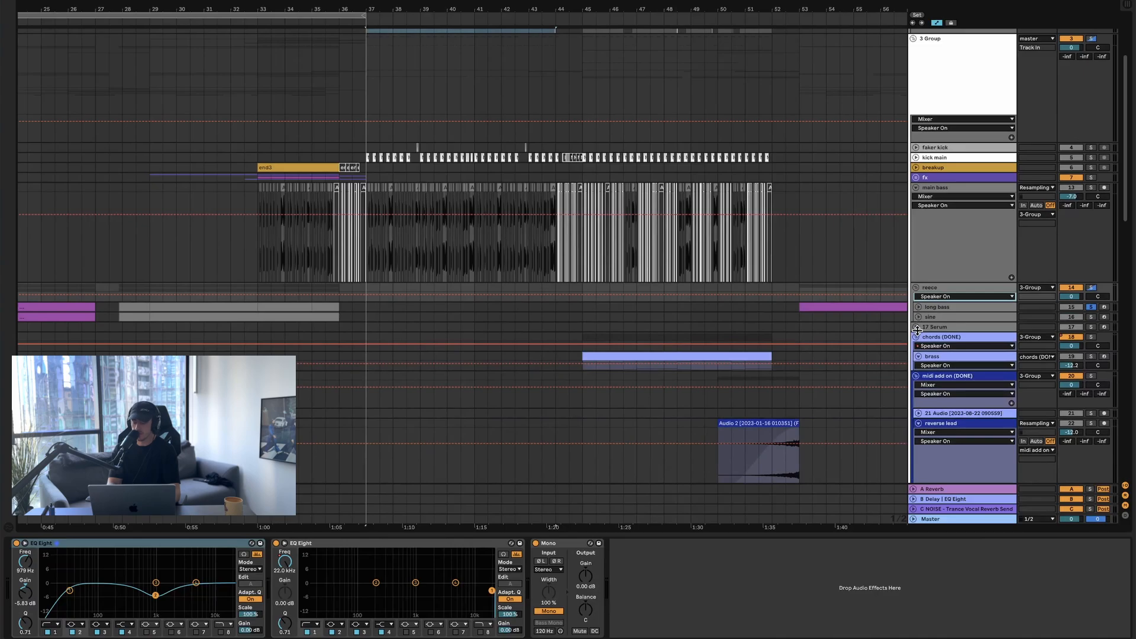
pyautogui.click(916, 337)
pyautogui.click(916, 347)
# - Solo the main bass and audition it from bar 37
pyautogui.scroll(-15, 916, 347)
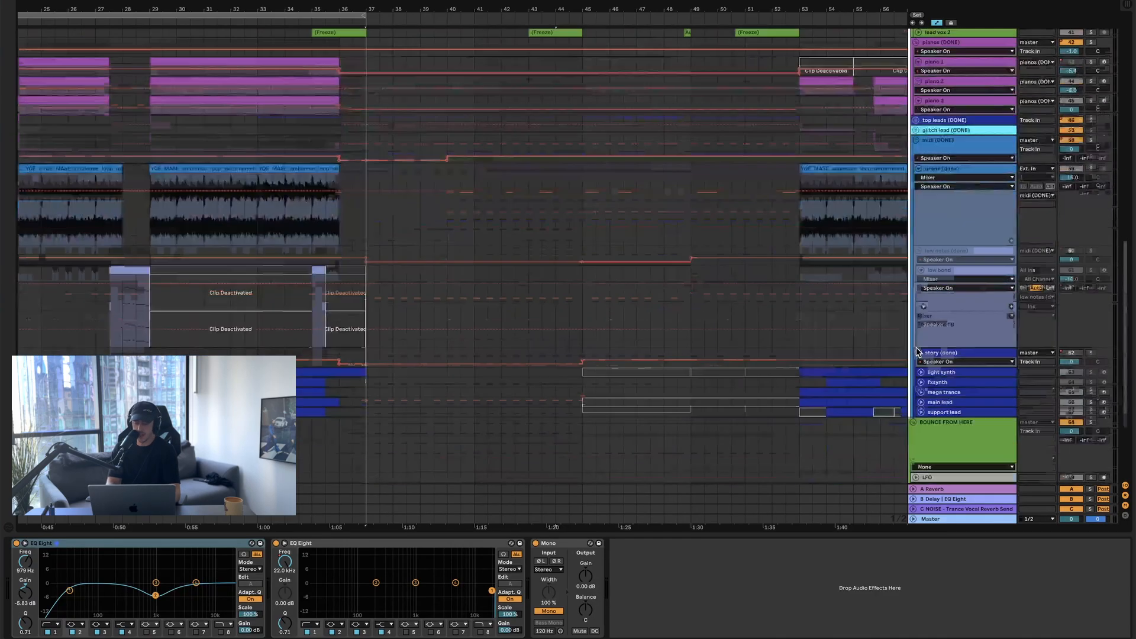
pyautogui.scroll(-5, 917, 349)
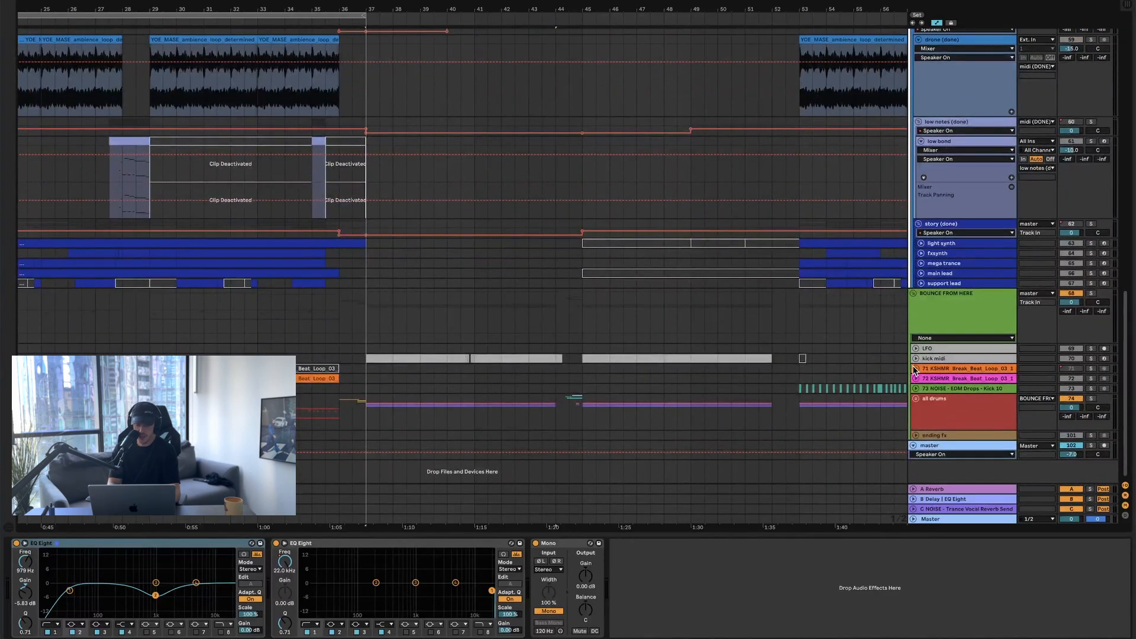
pyautogui.scroll(15, 739, 323)
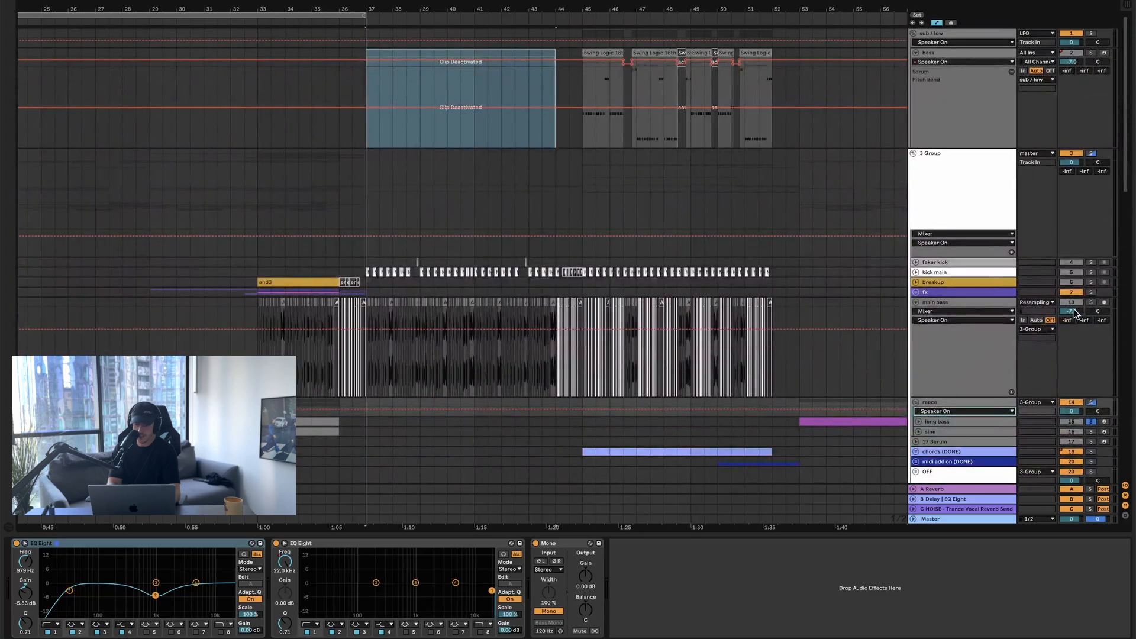
pyautogui.click(1091, 302)
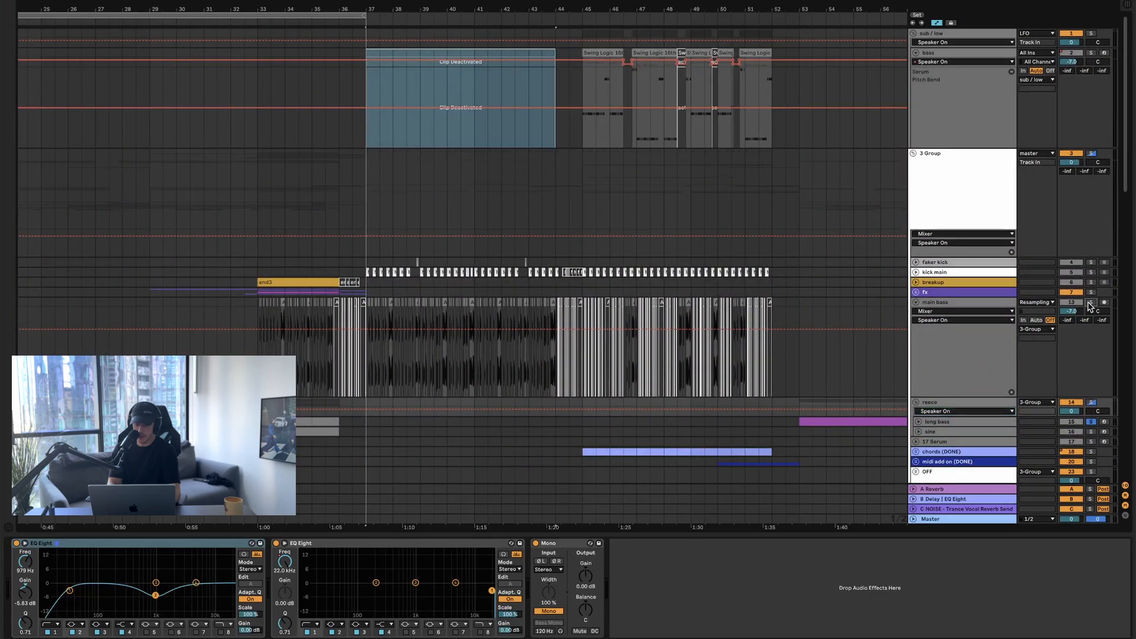
pyautogui.click(375, 386)
pyautogui.press('space')
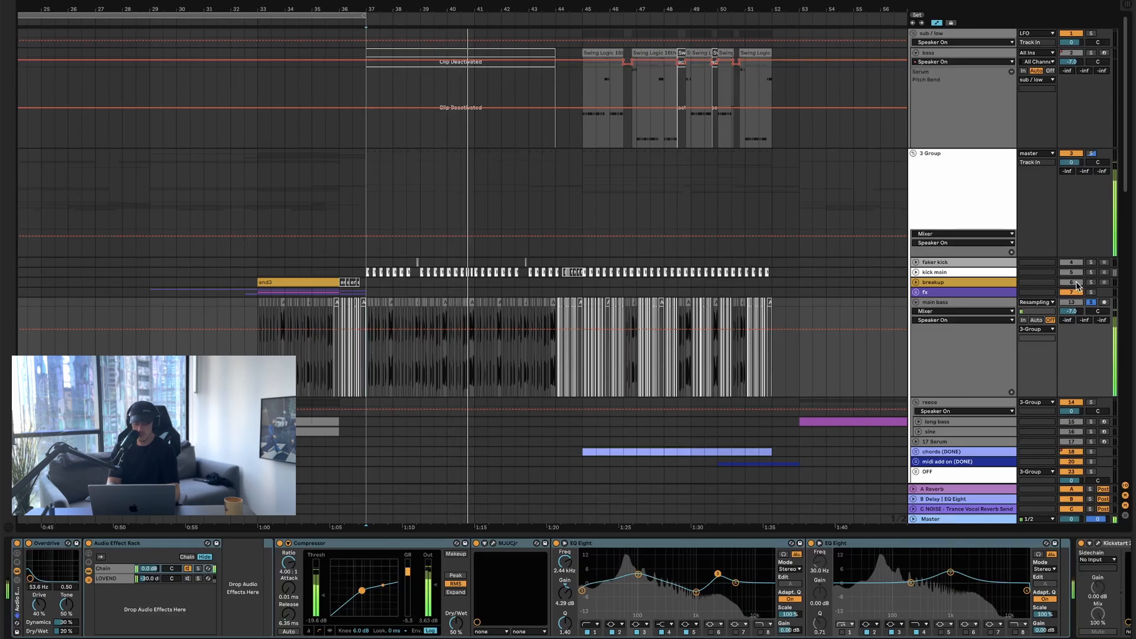
pyautogui.press('space')
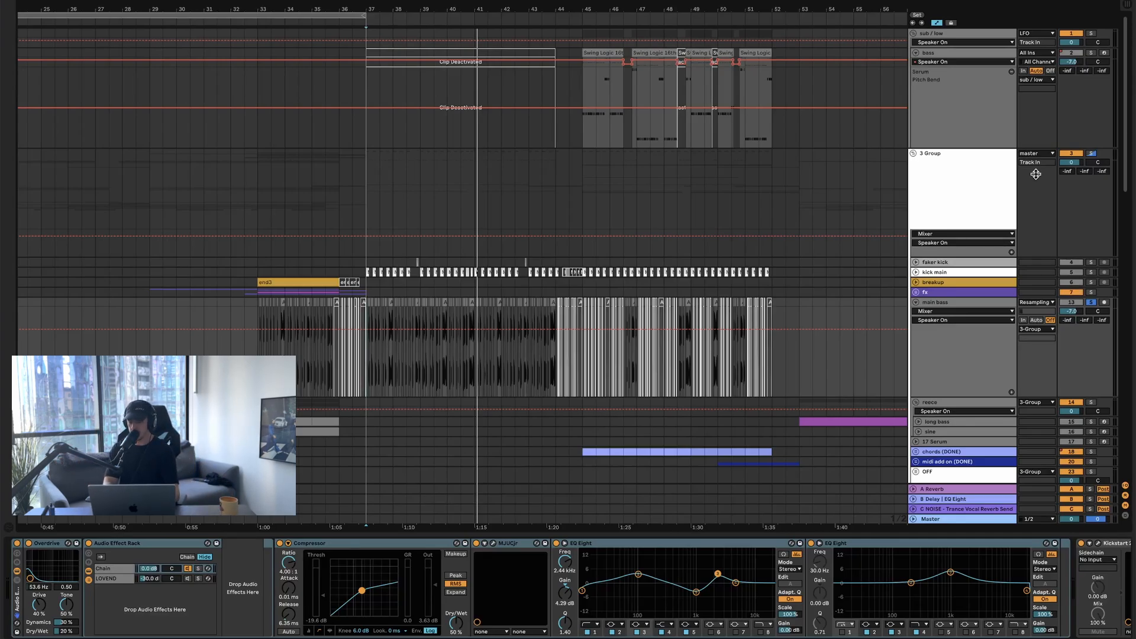
# - Return to bar 37 on the main bass and examine its device chain from Overdrive through to the final Audio Effect Rack
pyautogui.scroll(5, 339, 336)
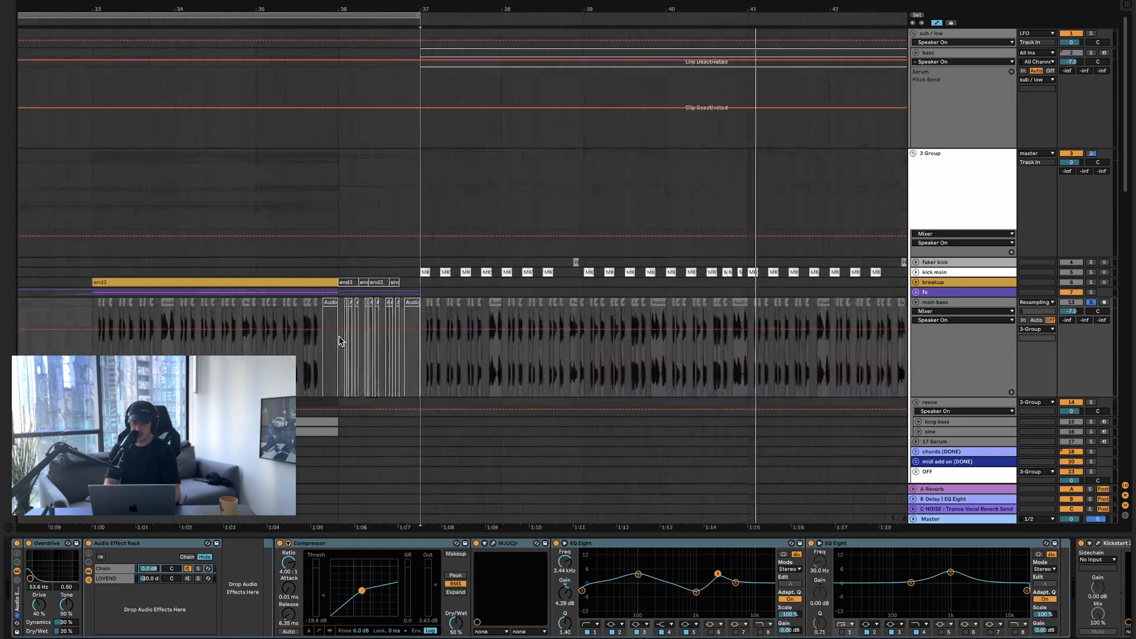
pyautogui.hscroll(4, 339, 335)
pyautogui.scroll(1, 339, 335)
pyautogui.click(195, 351)
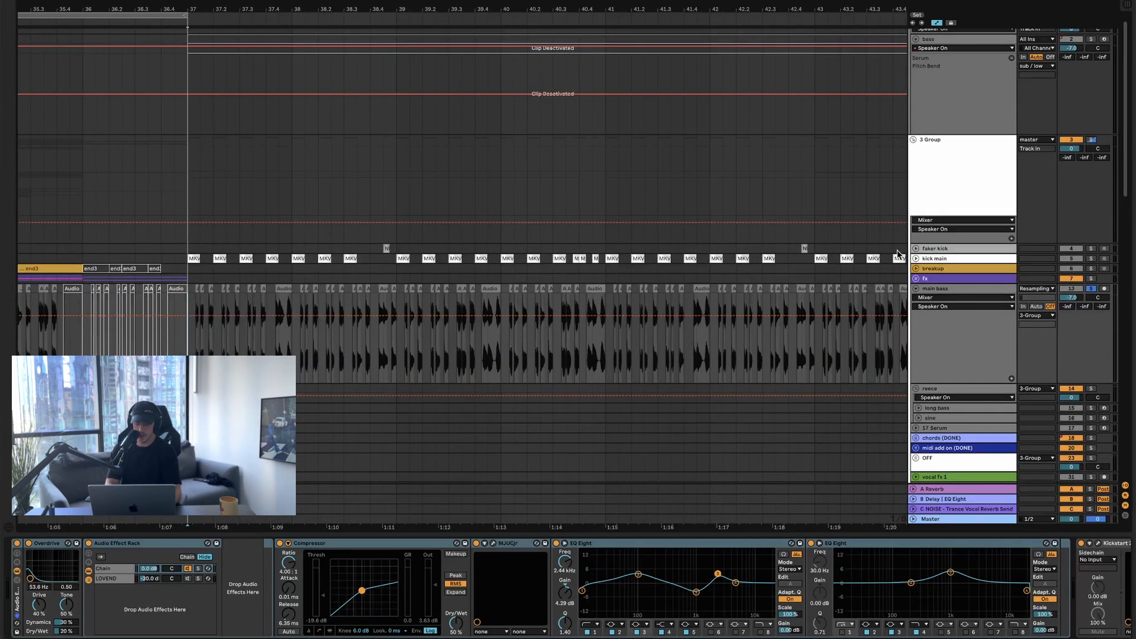
pyautogui.click(927, 290)
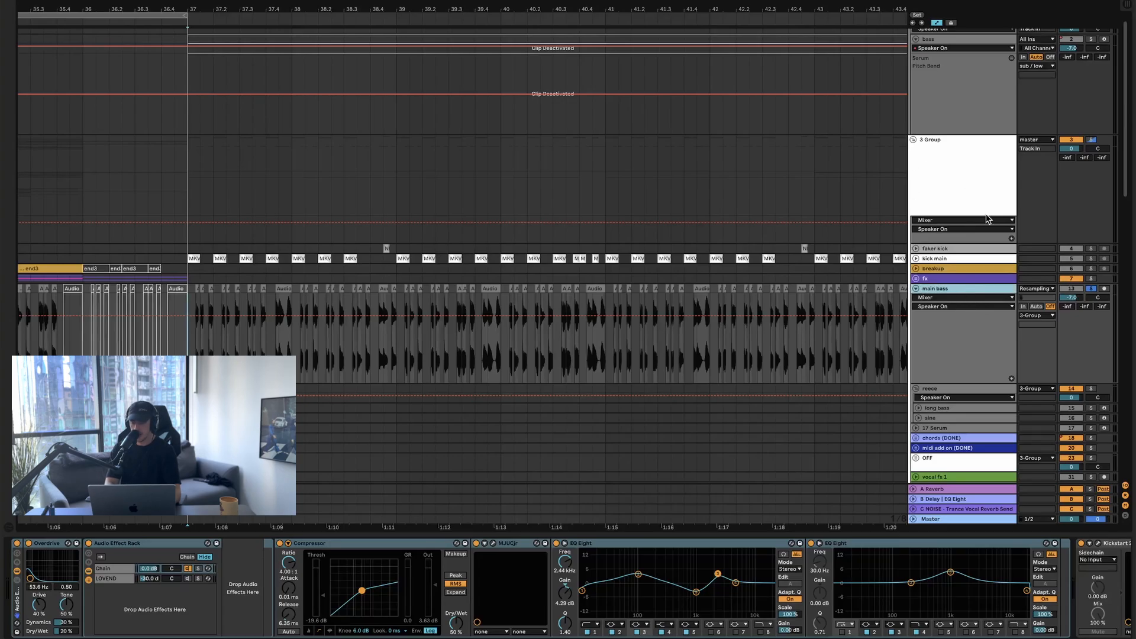
pyautogui.scroll(-5, 984, 218)
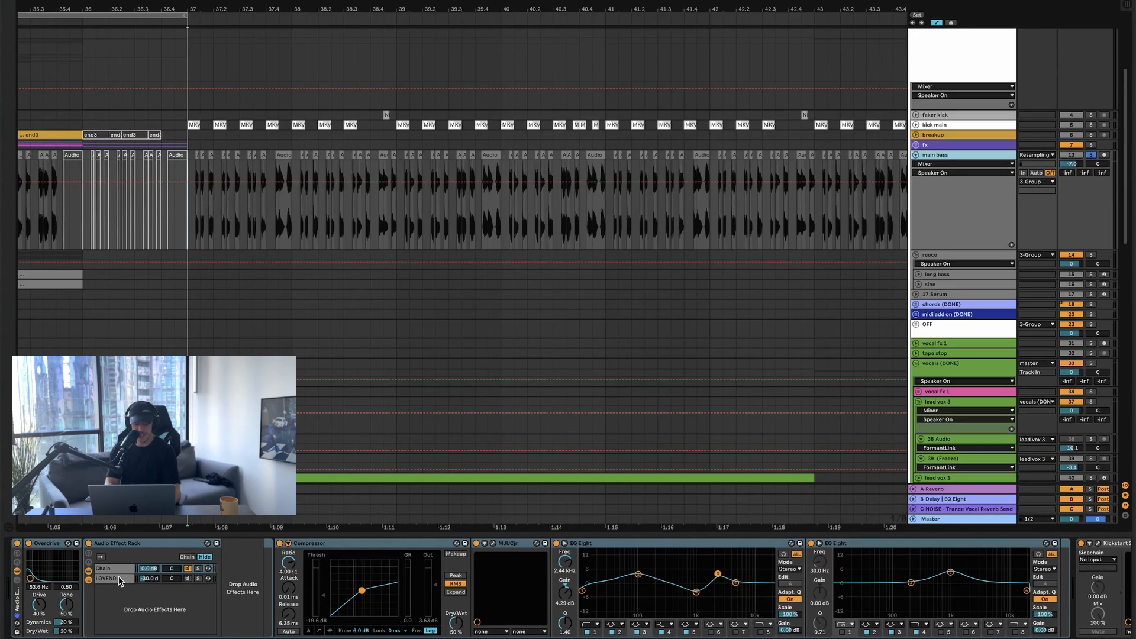
pyautogui.hscroll(10, 442, 630)
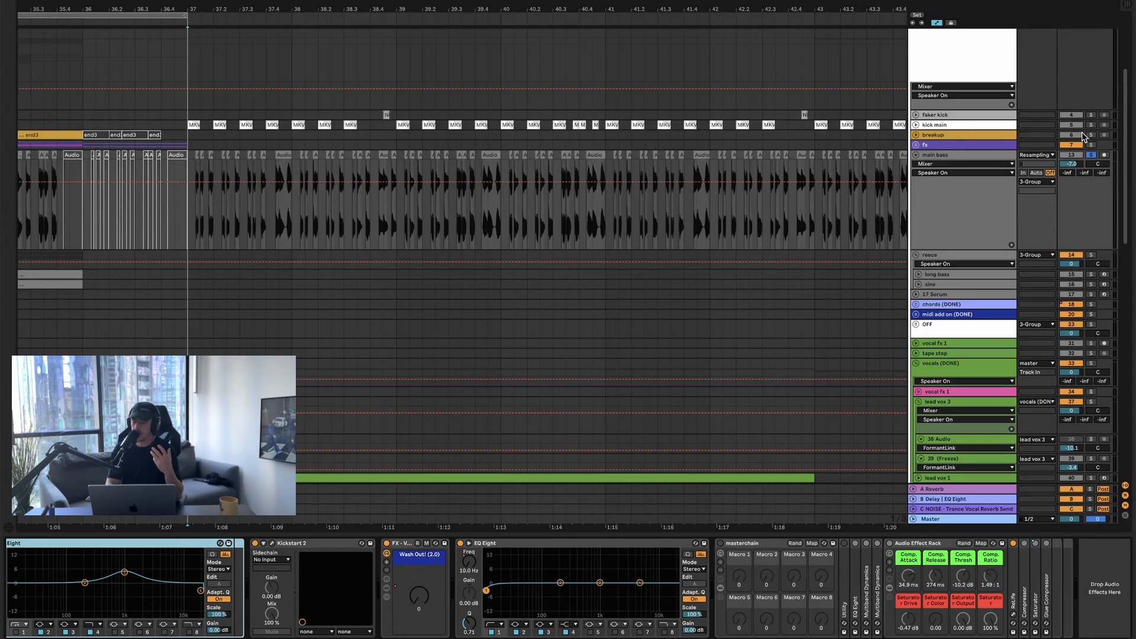
pyautogui.scroll(4, 228, 164)
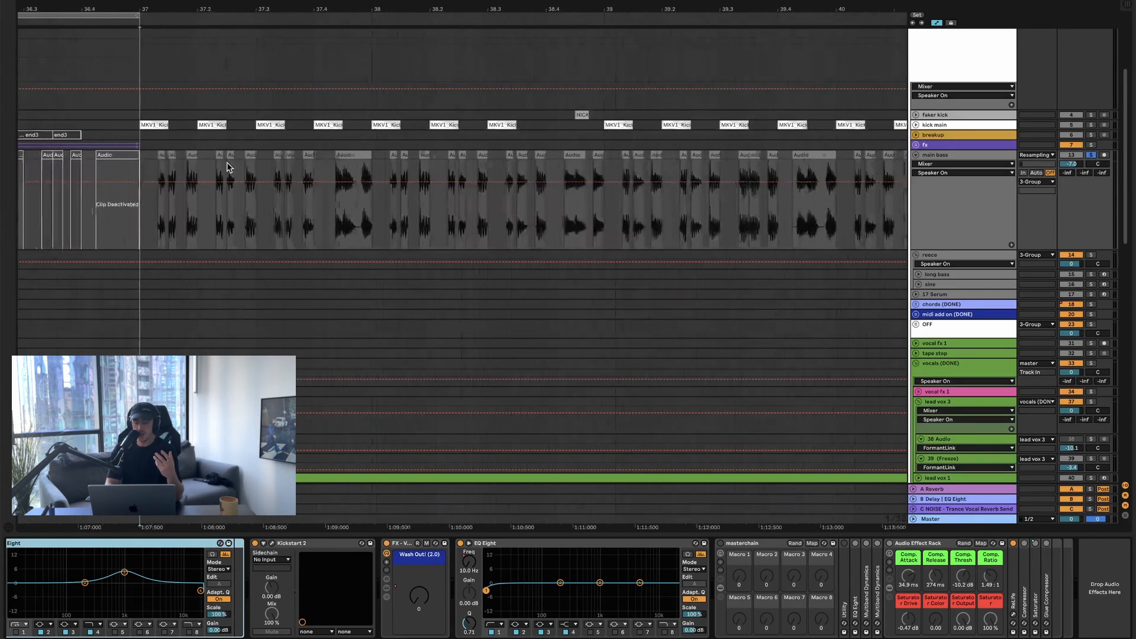
pyautogui.scroll(-2, 227, 163)
pyautogui.scroll(5, 227, 164)
pyautogui.scroll(-5, 227, 167)
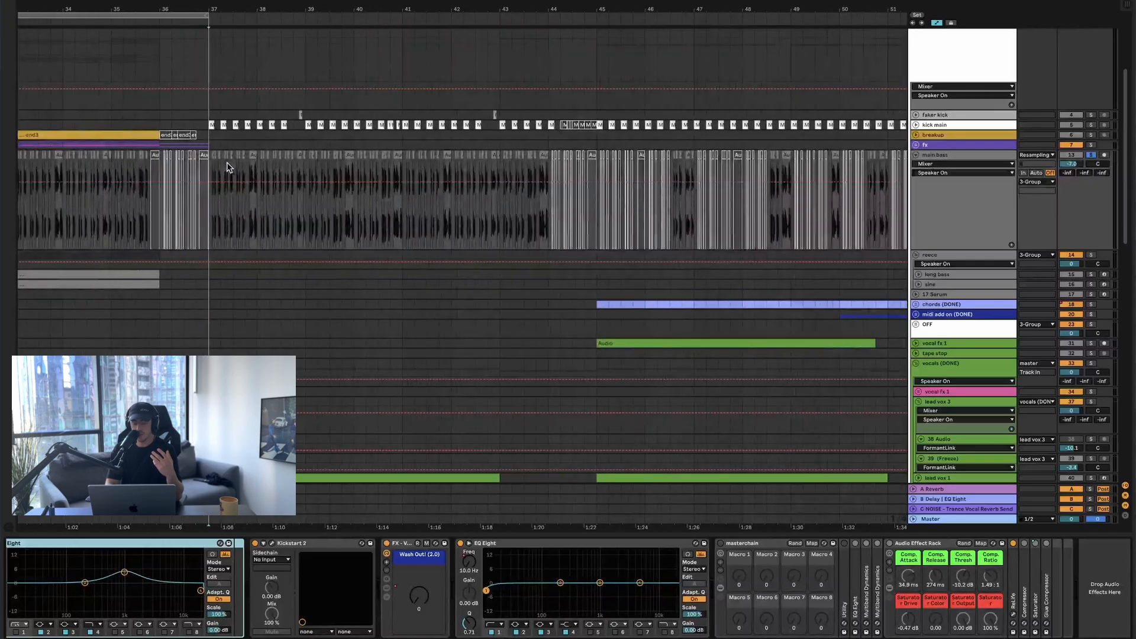
# - Loop the bass track's clips from bar 45 to bar 52
pyautogui.scroll(2, 242, 157)
pyautogui.scroll(-3, 242, 158)
pyautogui.scroll(5, 243, 157)
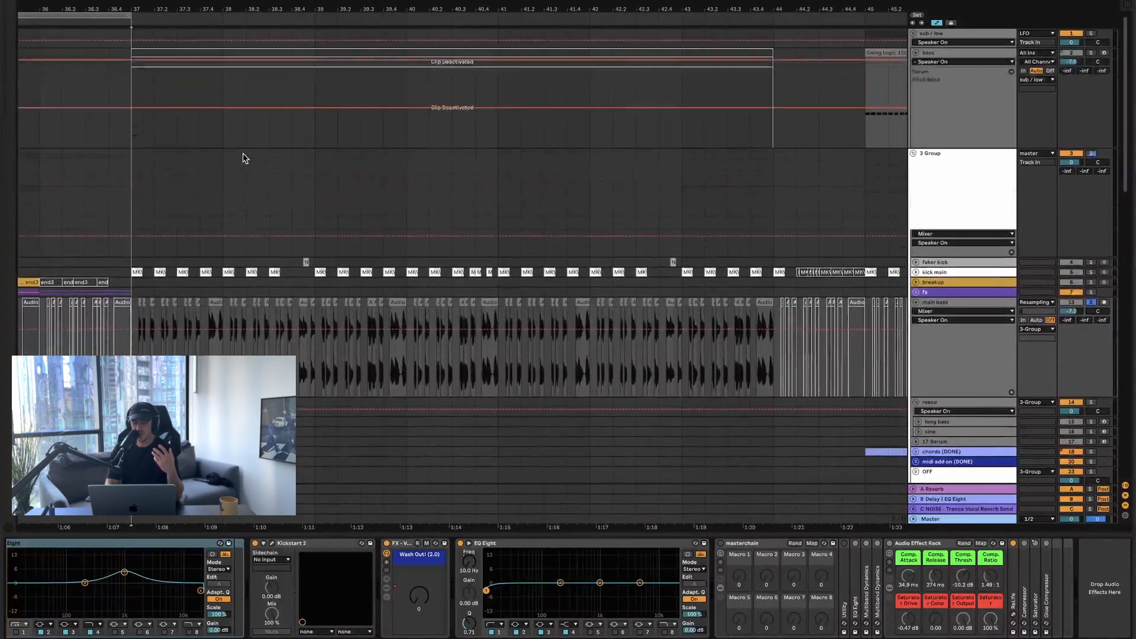
pyautogui.scroll(-2, 346, 80)
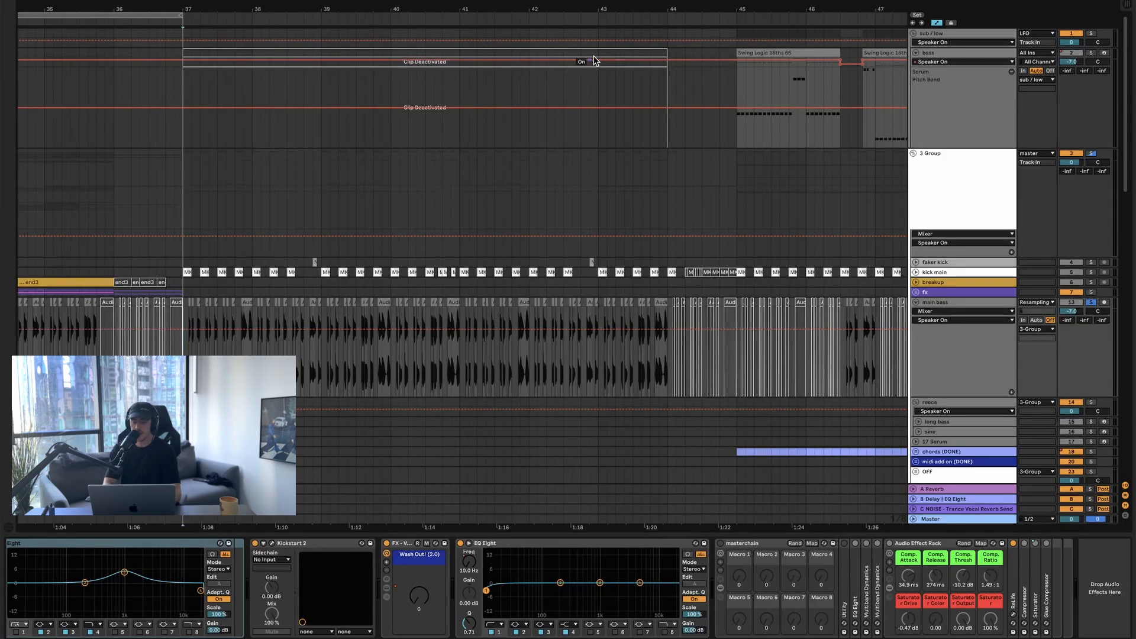
pyautogui.hscroll(8, 738, 62)
pyautogui.scroll(-2, 738, 62)
pyautogui.moveTo(369, 85); pyautogui.dragTo(453, 85)
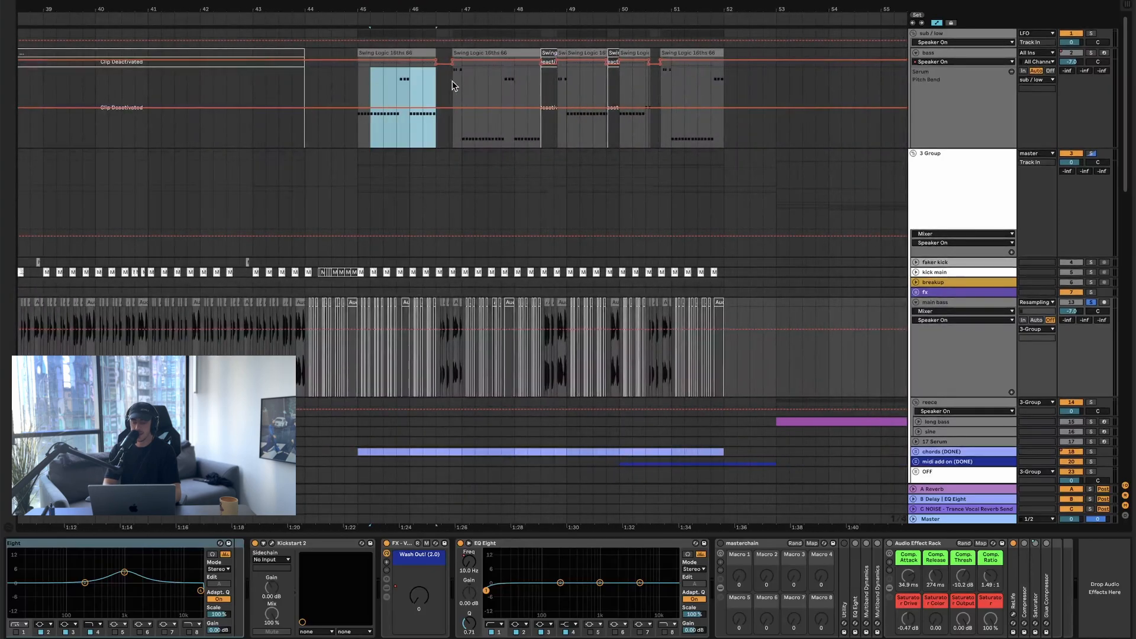
pyautogui.moveTo(358, 89); pyautogui.dragTo(729, 82)
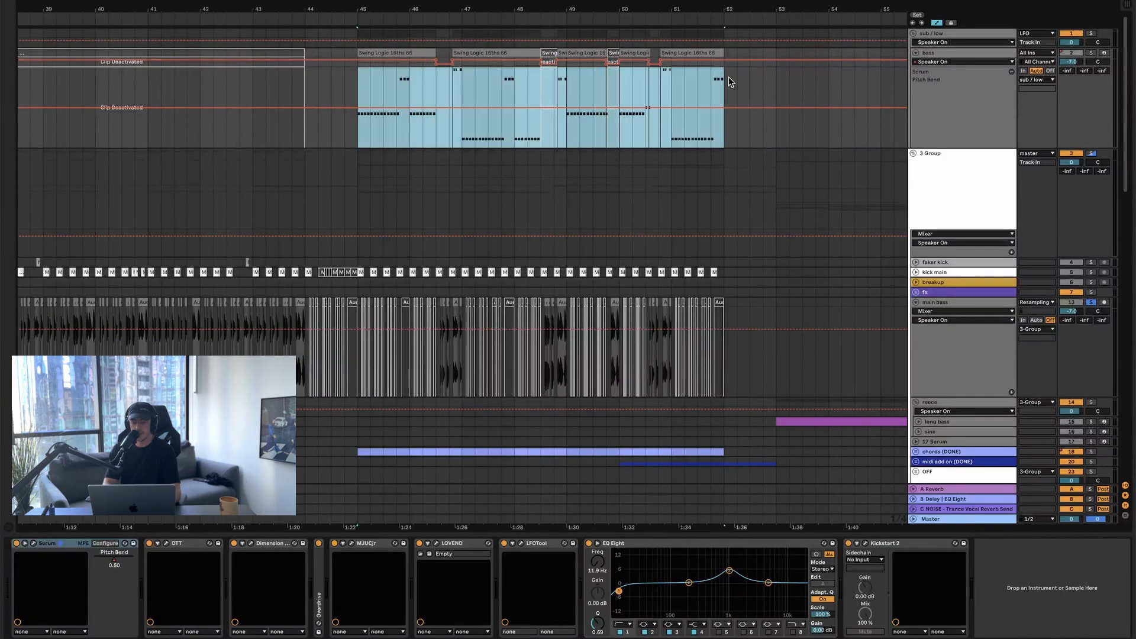
pyautogui.hotkey('ctrl', 'l')
# - Solo the bass track and audition the looped section
pyautogui.click(1092, 54)
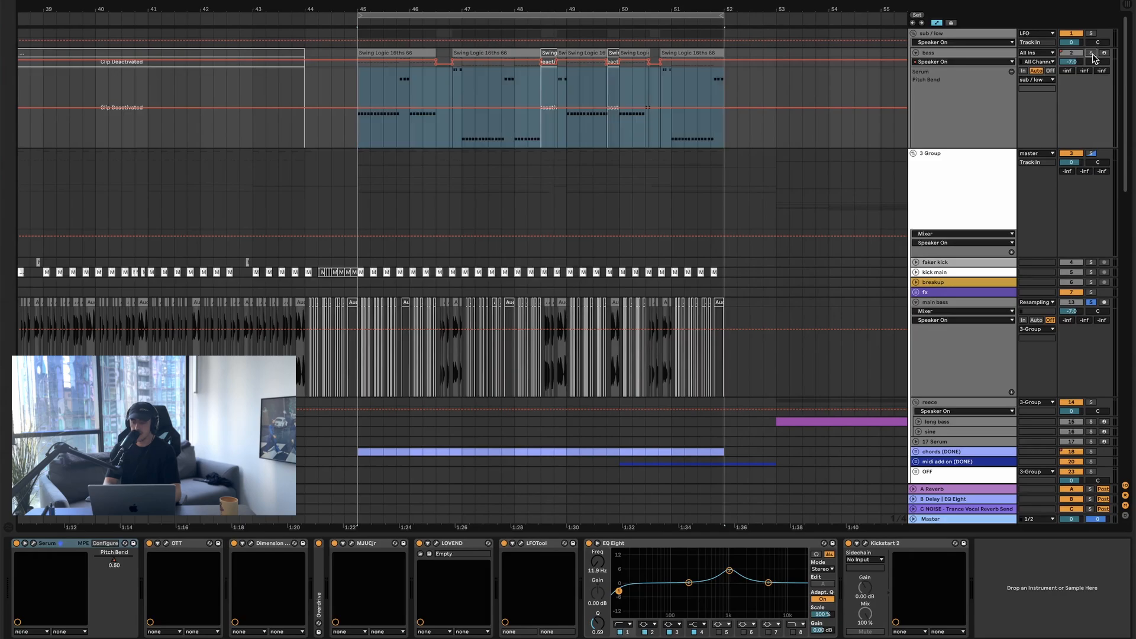
pyautogui.press('space')
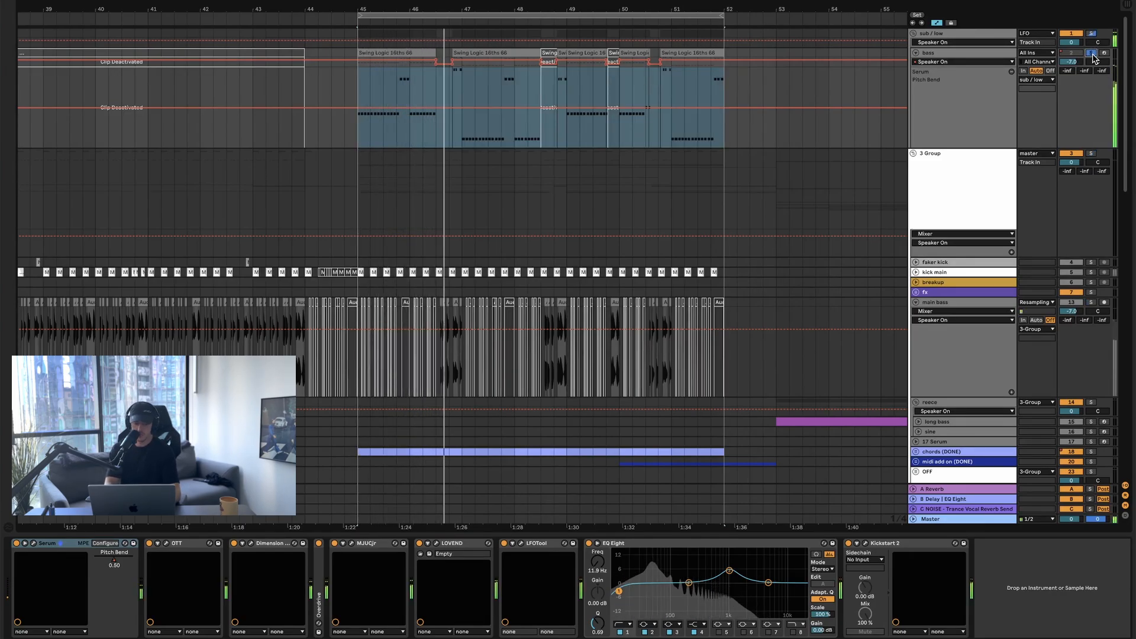
pyautogui.press('space')
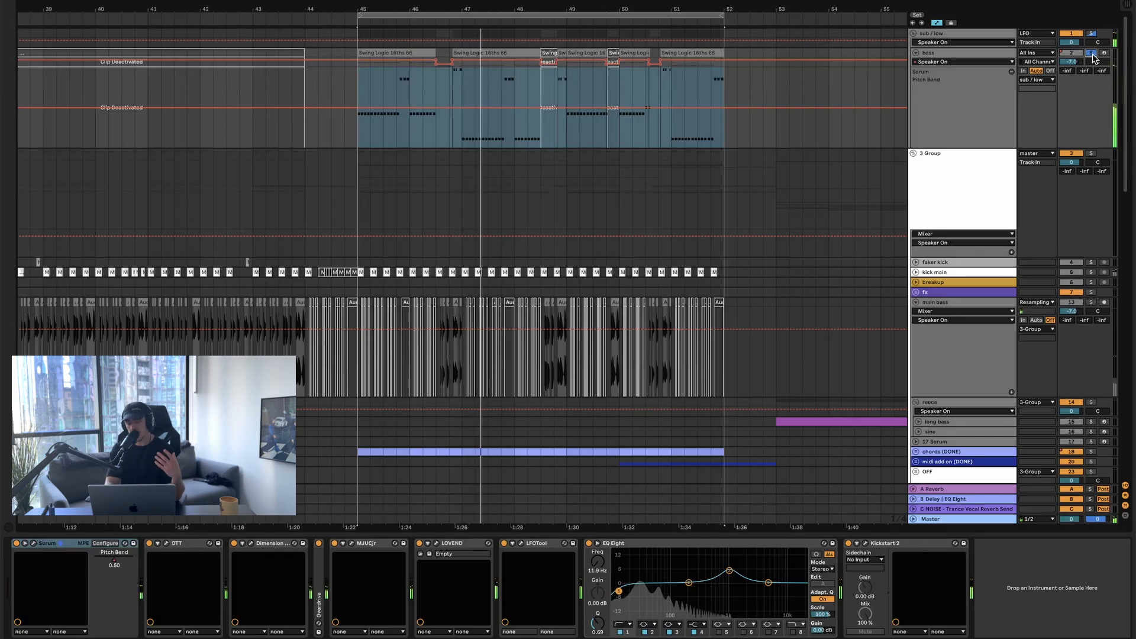
# - Unfold the kick main track and select its clip at bar 37 to show its device chain
pyautogui.hscroll(-1, 724, 158)
pyautogui.scroll(5, 403, 101)
pyautogui.scroll(-7, 402, 102)
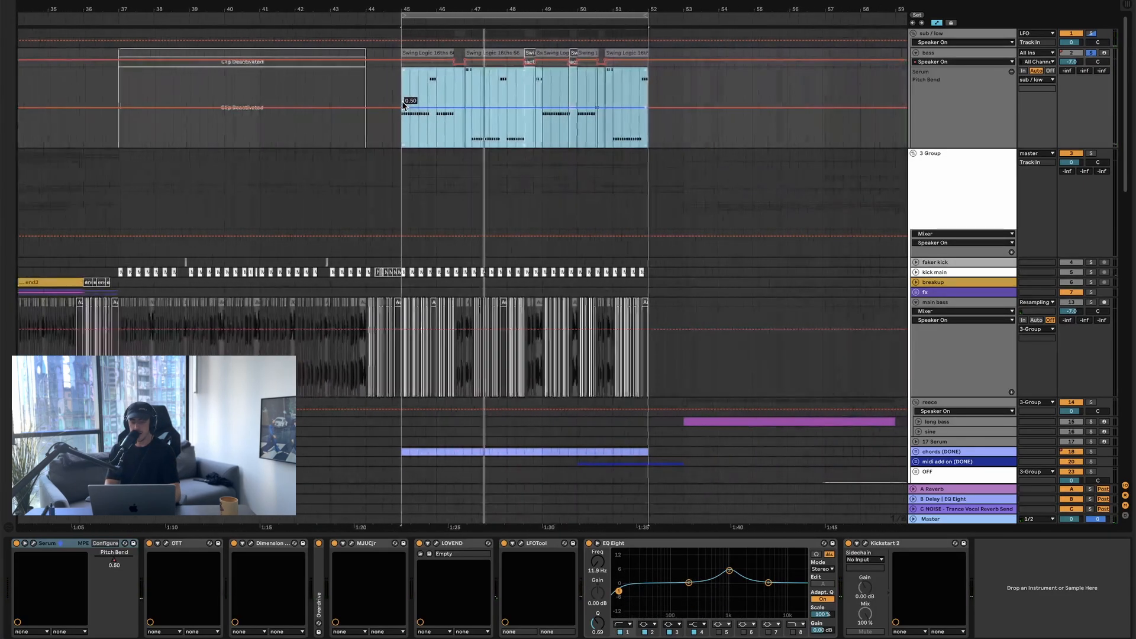
pyautogui.hscroll(-5, 402, 102)
pyautogui.scroll(-4, 404, 105)
pyautogui.hscroll(1, 404, 105)
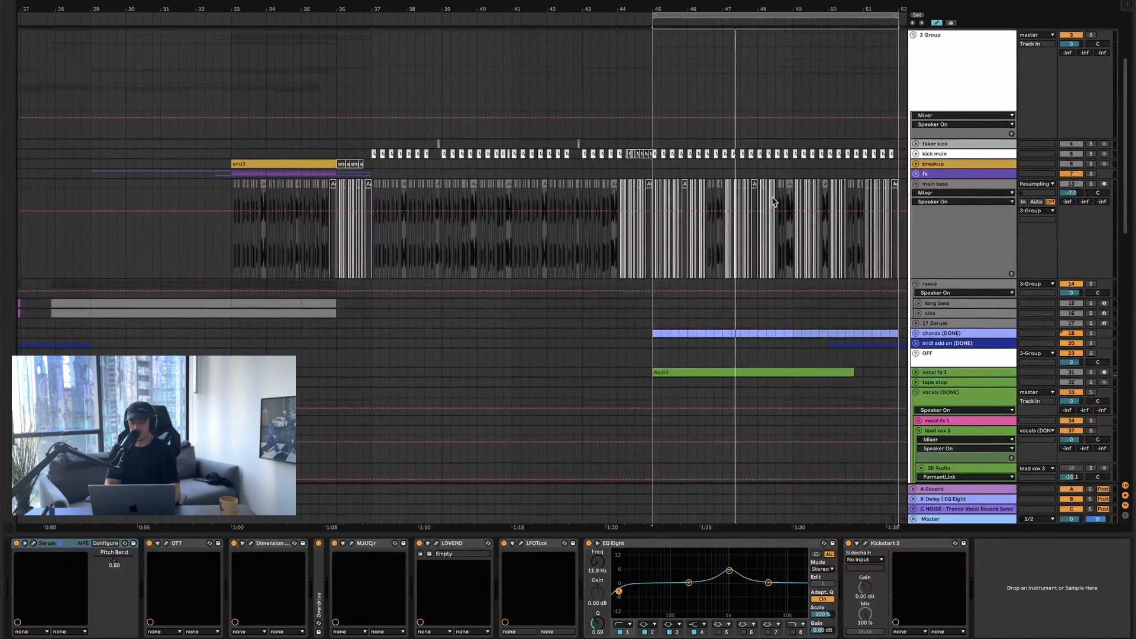
pyautogui.click(916, 154)
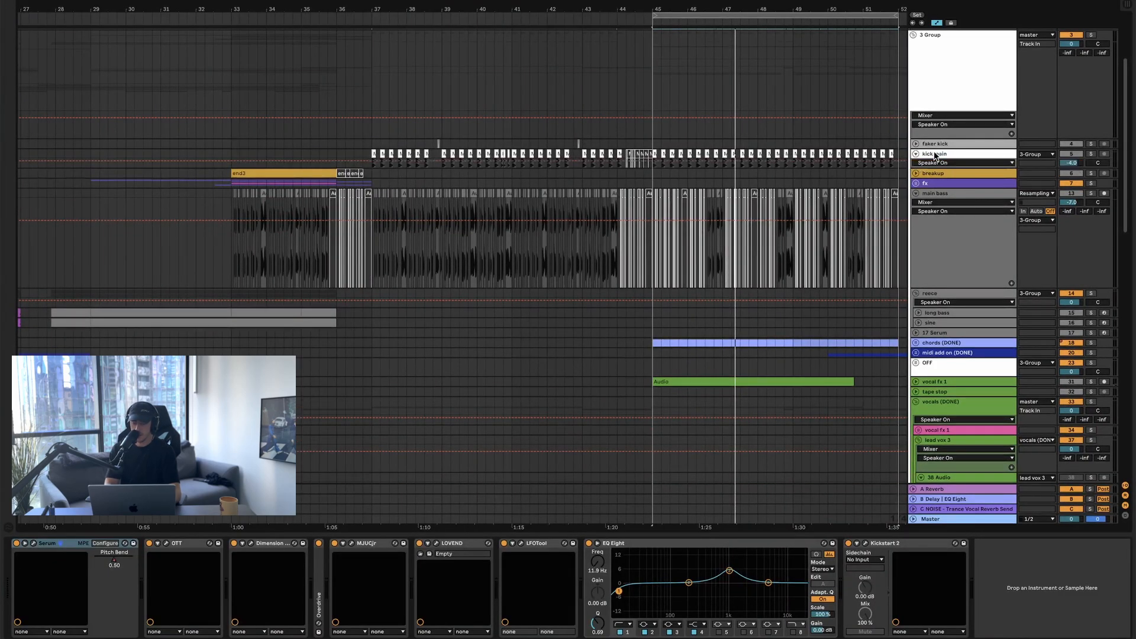
pyautogui.click(375, 155)
# - Solo the kick main track and audition it from bar 37
pyautogui.scroll(-5, 1059, 234)
pyautogui.scroll(-10, 1070, 218)
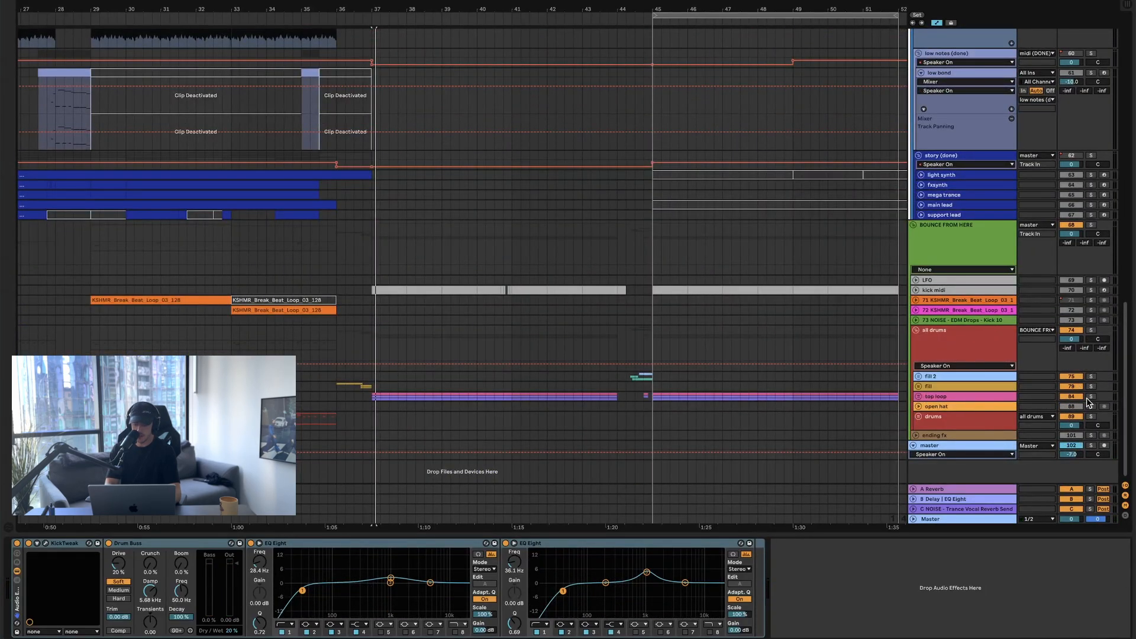
pyautogui.press('space')
pyautogui.scroll(10, 698, 331)
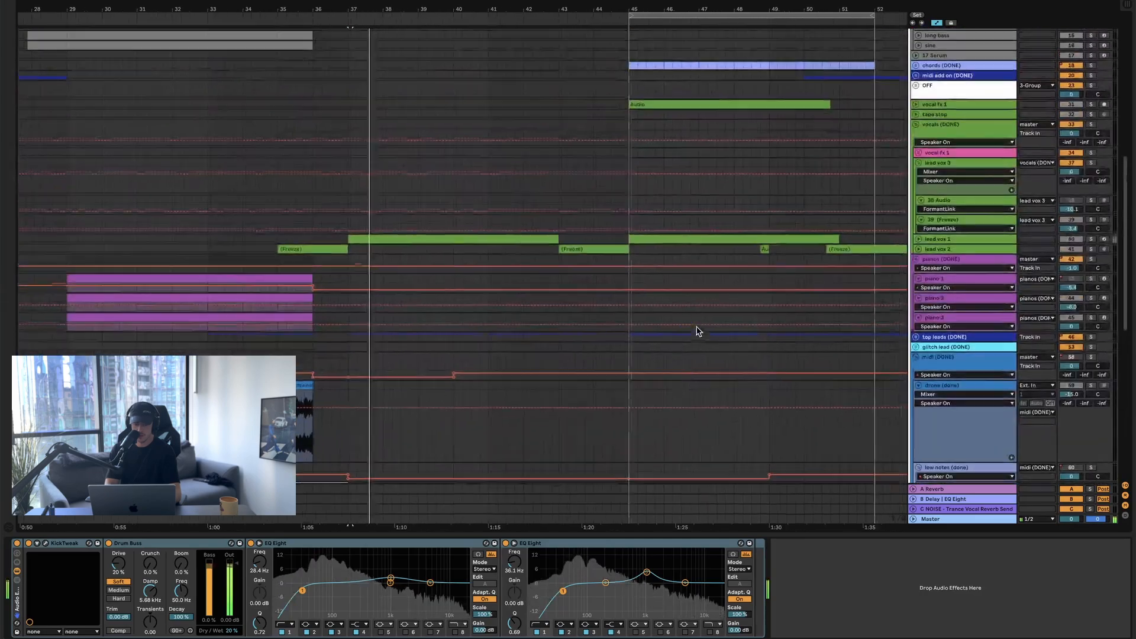
pyautogui.scroll(5, 939, 261)
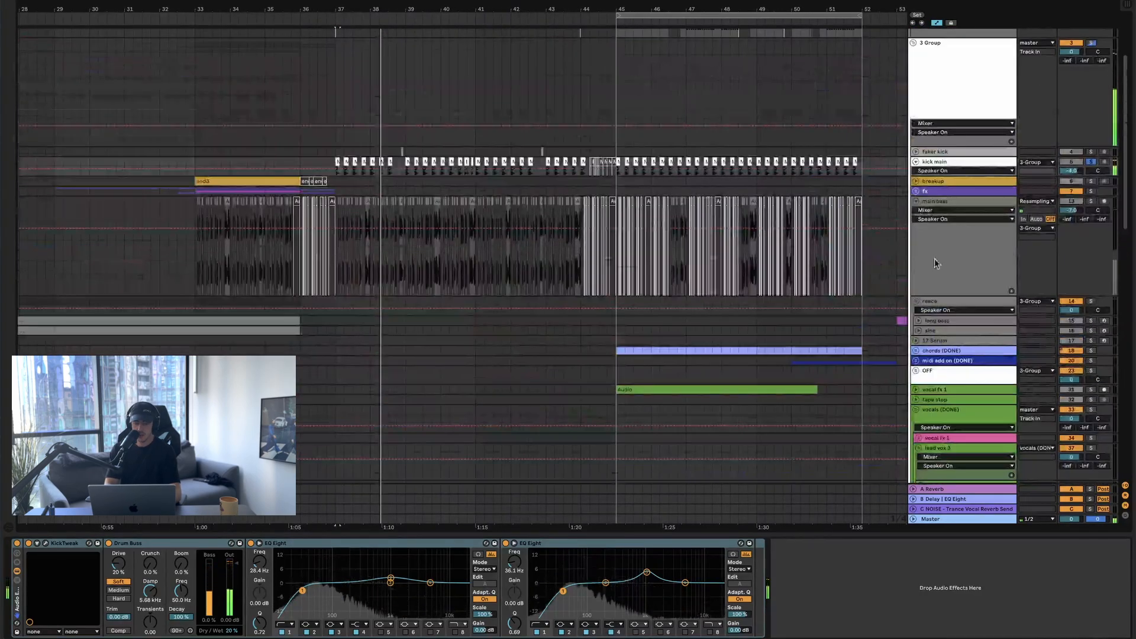
# - Solo the main bass together with the kick main, audition both, and show the main bass's device chain
pyautogui.click(1095, 201)
pyautogui.press('space')
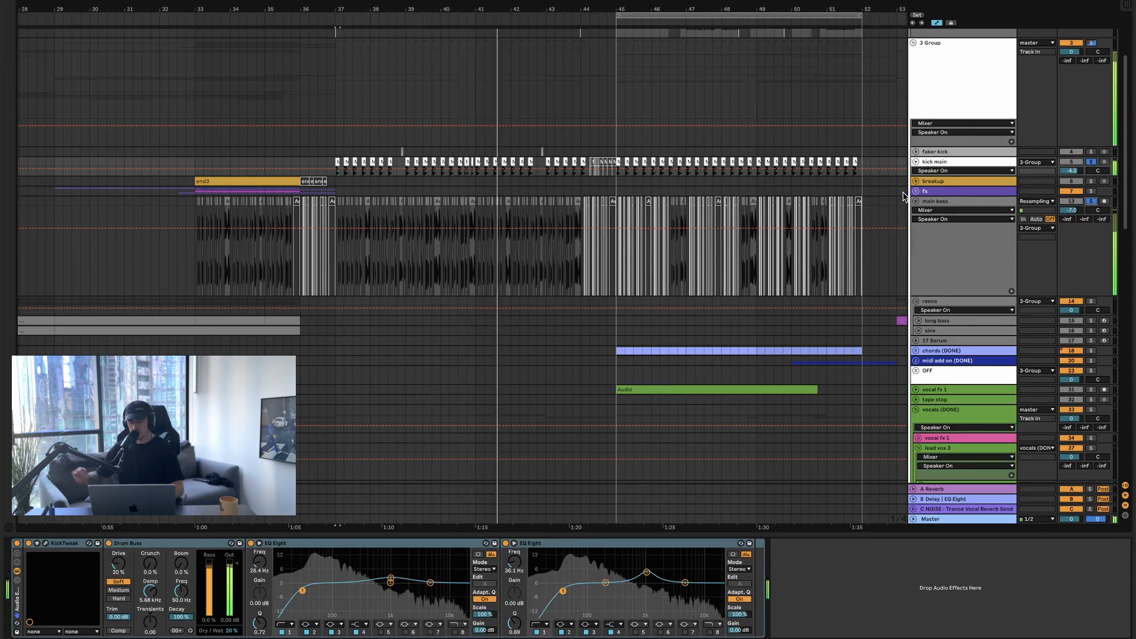
pyautogui.click(929, 203)
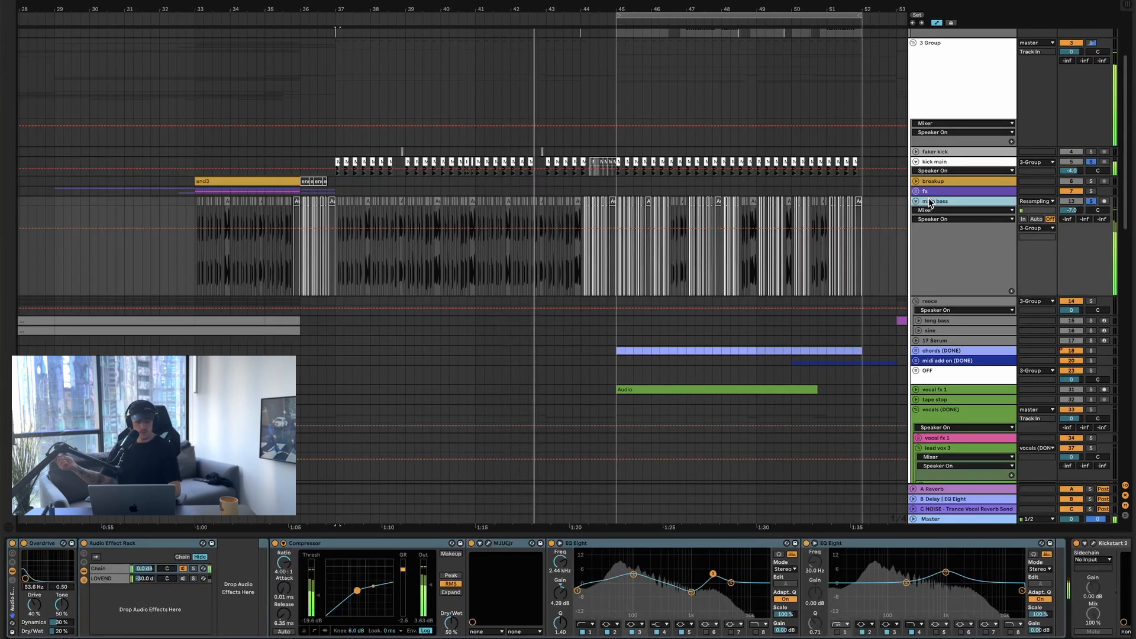
pyautogui.press('space')
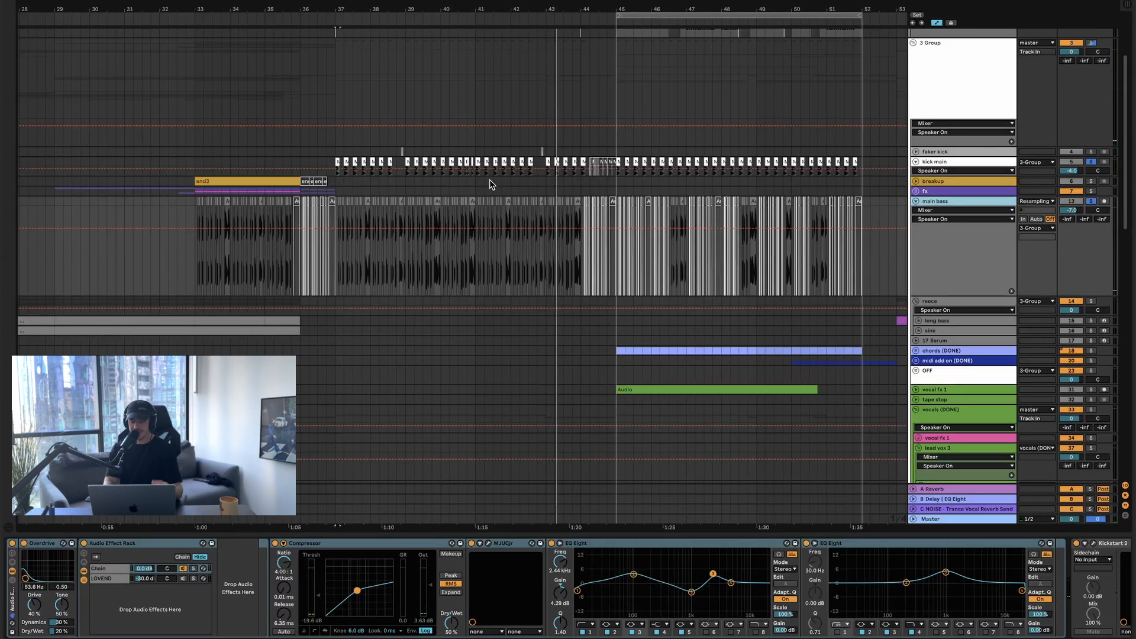
# - Examine the main bass's device chain through to the final Audio Effect Rack
pyautogui.scroll(3, 490, 184)
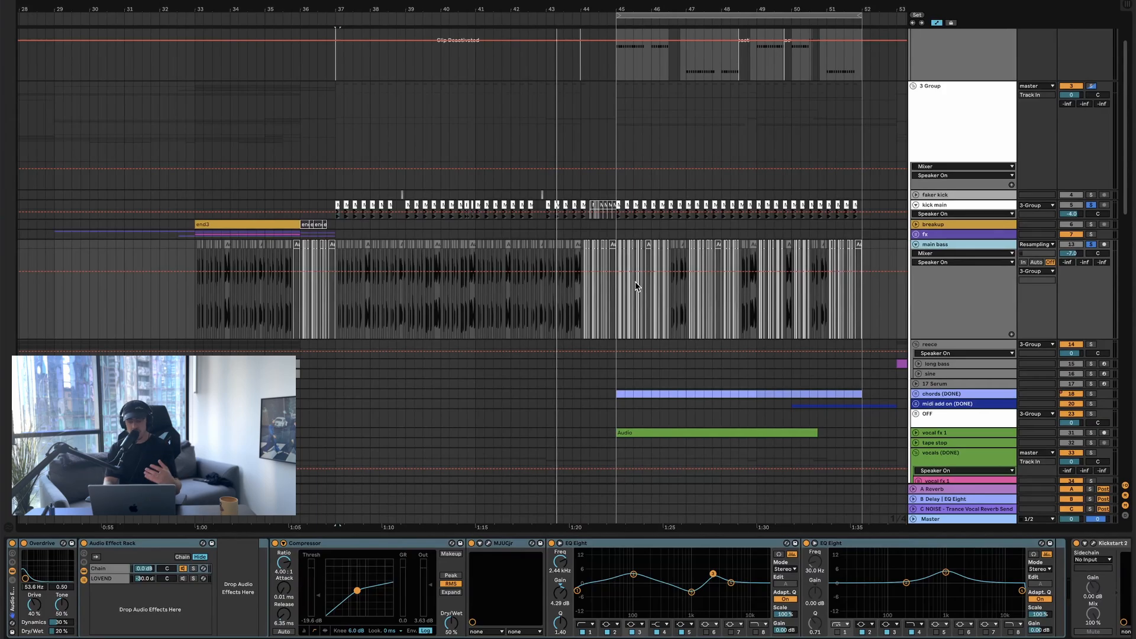
pyautogui.scroll(3, 636, 283)
pyautogui.click(635, 466)
pyautogui.hscroll(2, 644, 474)
pyautogui.scroll(-3, 646, 480)
pyautogui.hscroll(-1, 648, 480)
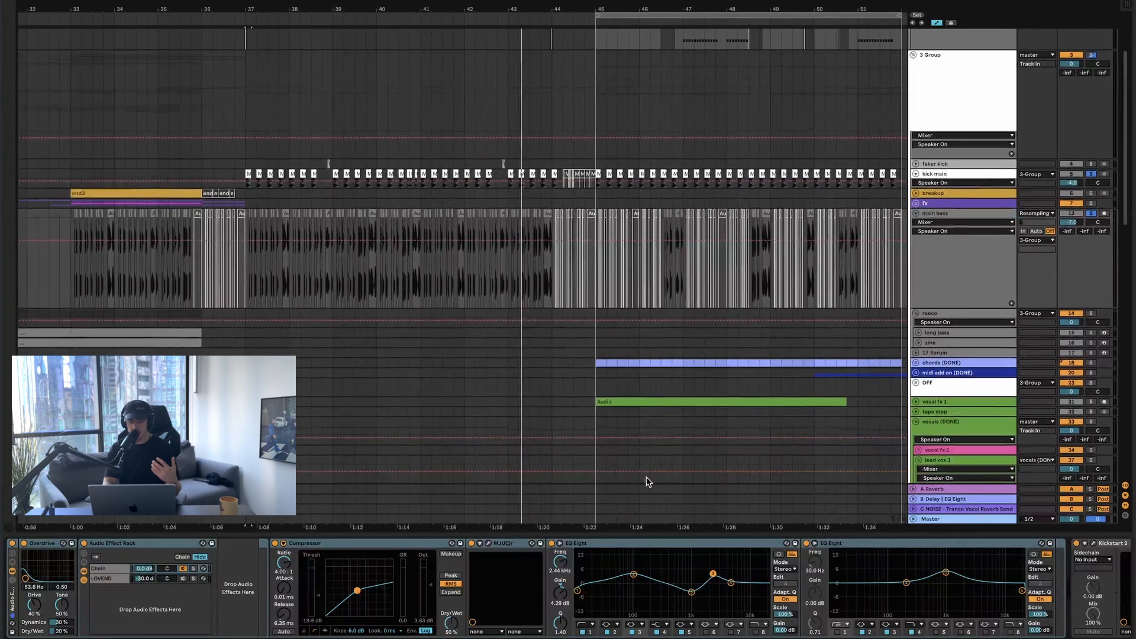
pyautogui.hscroll(10, 710, 630)
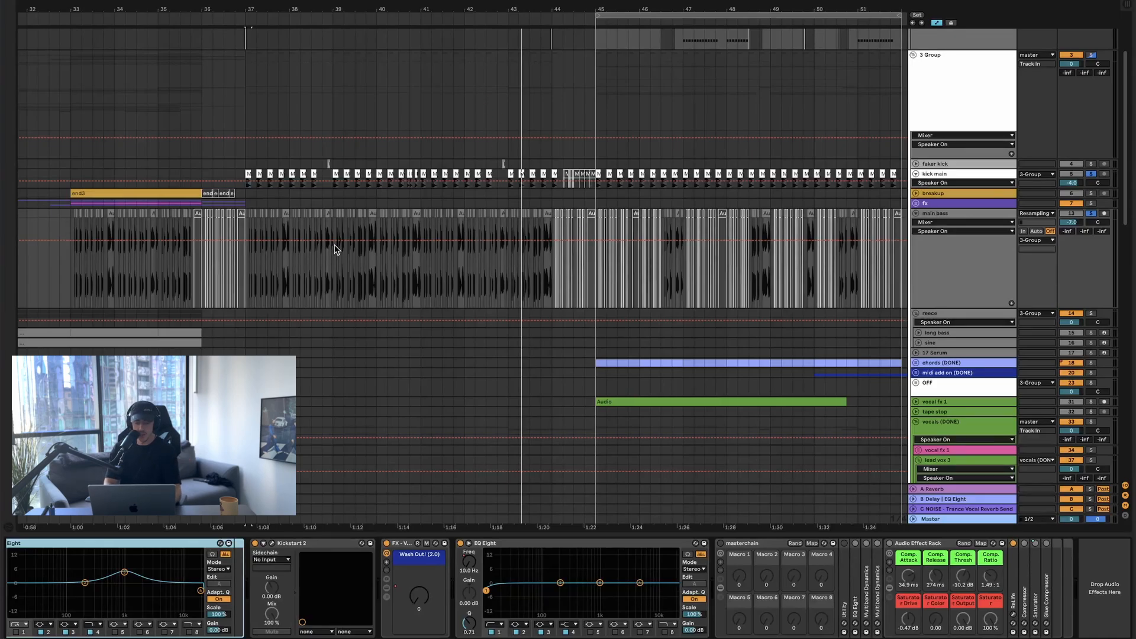
# - Expand the top leads group and unfold its top lead 2 track
pyautogui.scroll(-15, 335, 248)
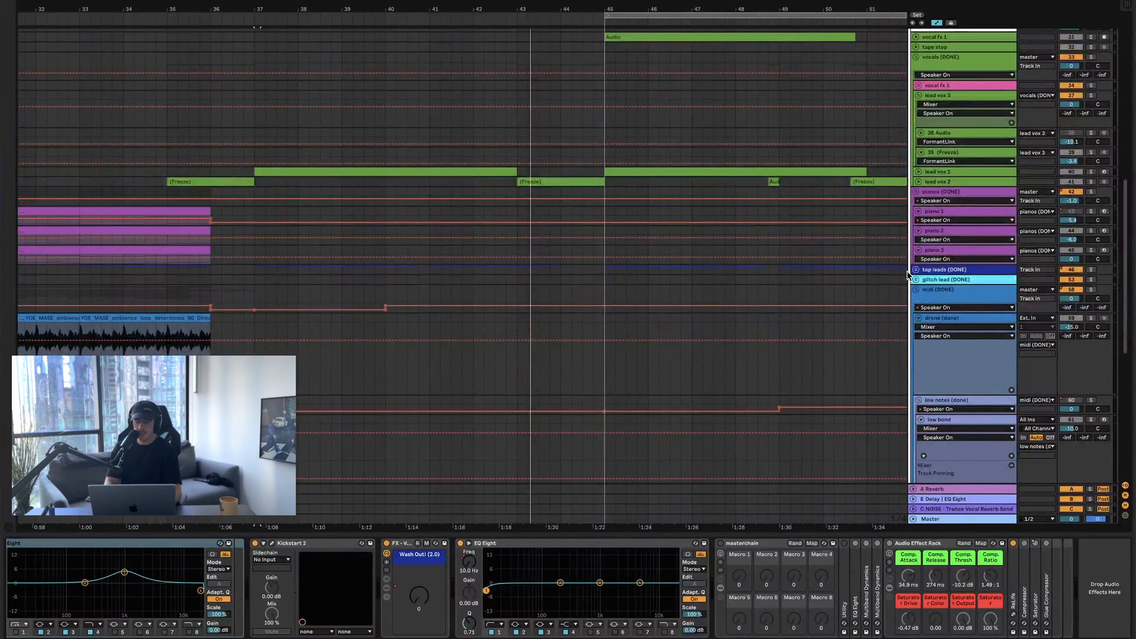
pyautogui.click(917, 271)
pyautogui.click(919, 338)
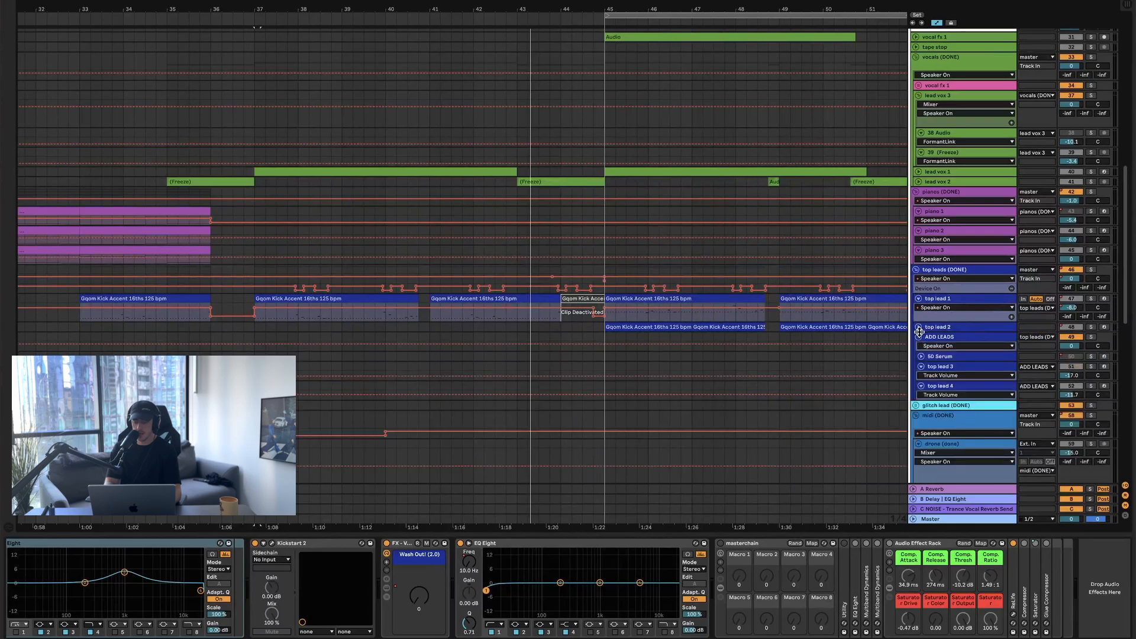
pyautogui.click(920, 329)
pyautogui.click(919, 328)
pyautogui.scroll(-3, 550, 290)
# - Solo the top leads group and audition it from the top lead 1 clip at bar 45
pyautogui.click(380, 301)
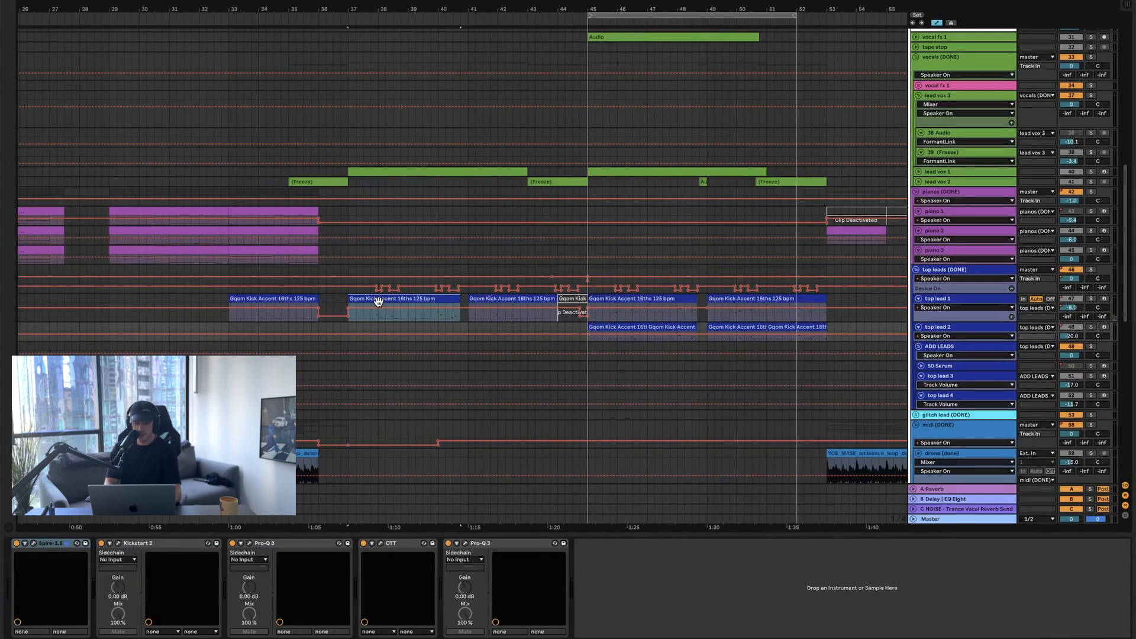
pyautogui.click(625, 298)
pyautogui.click(1088, 270)
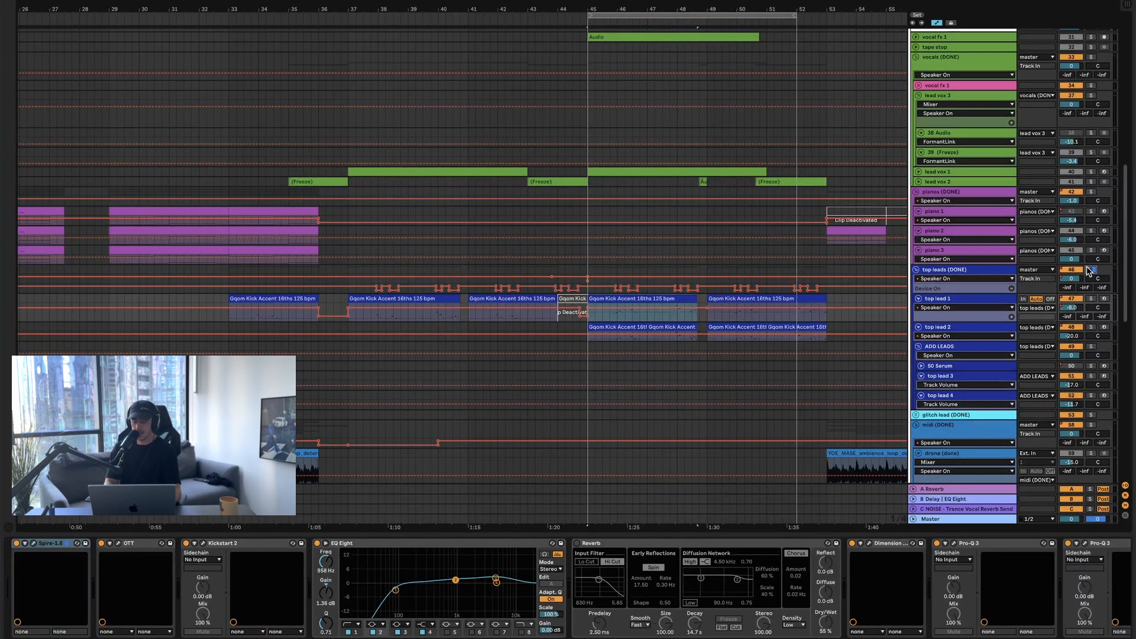
pyautogui.press('space')
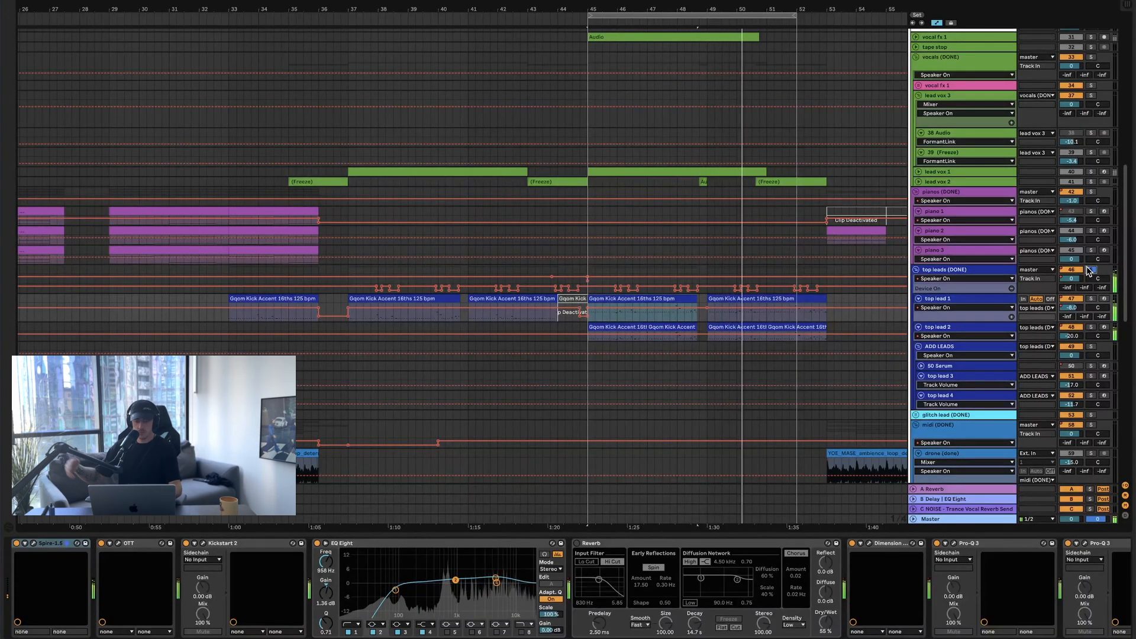
pyautogui.press('space')
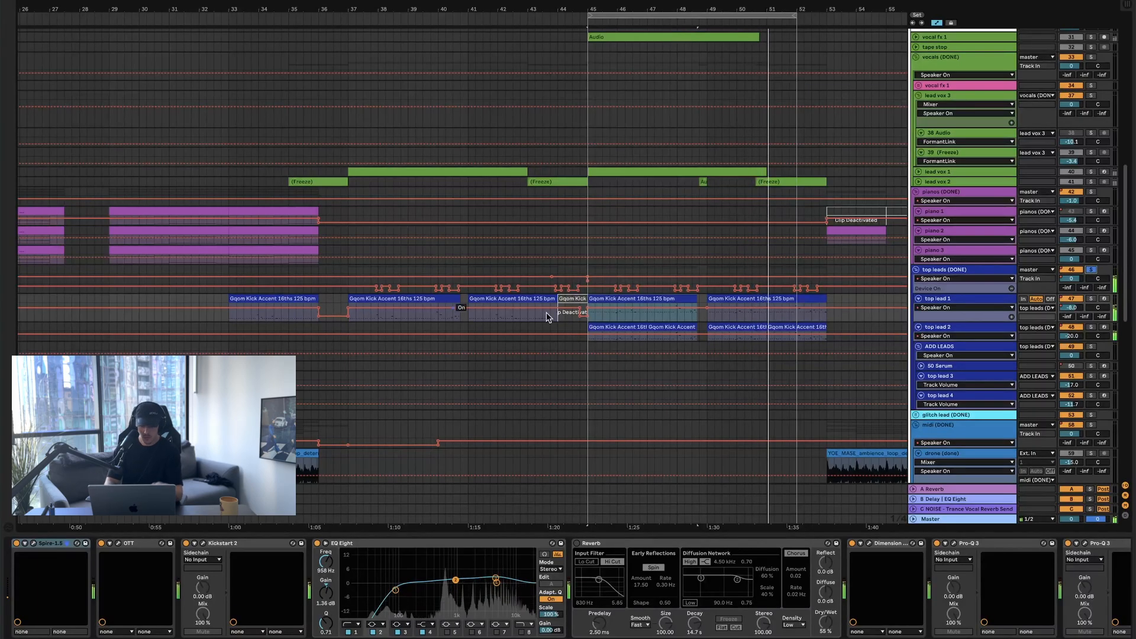
# - Inspect the Spire synth settings of top lead 1 and top lead 2, closing each plugin window
pyautogui.click(33, 543)
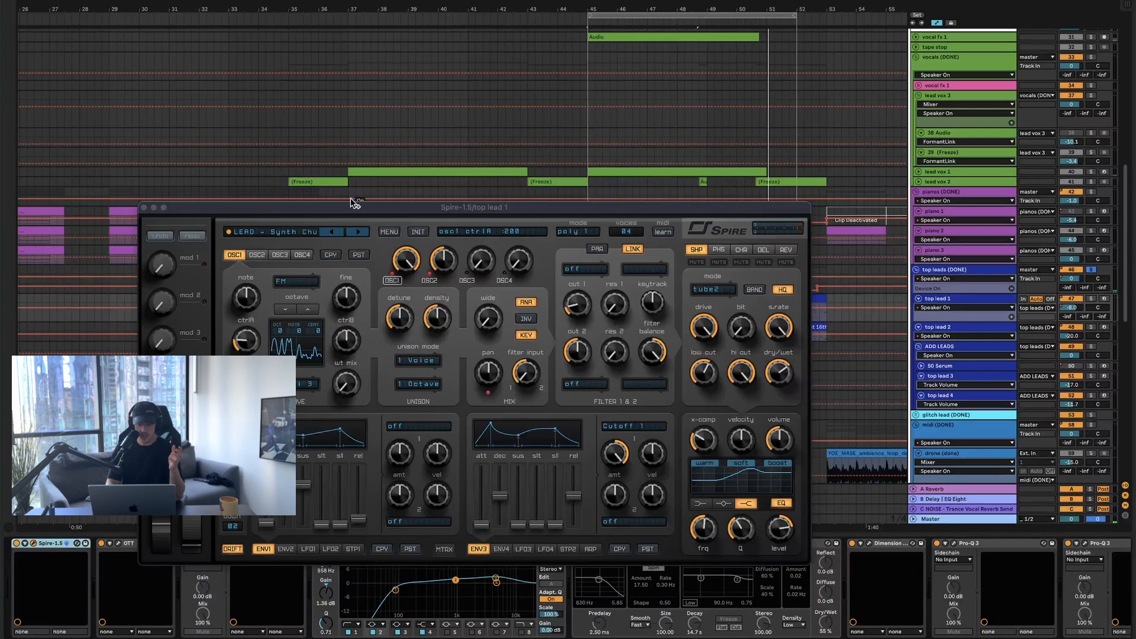
pyautogui.moveTo(355, 204); pyautogui.dragTo(355, 2)
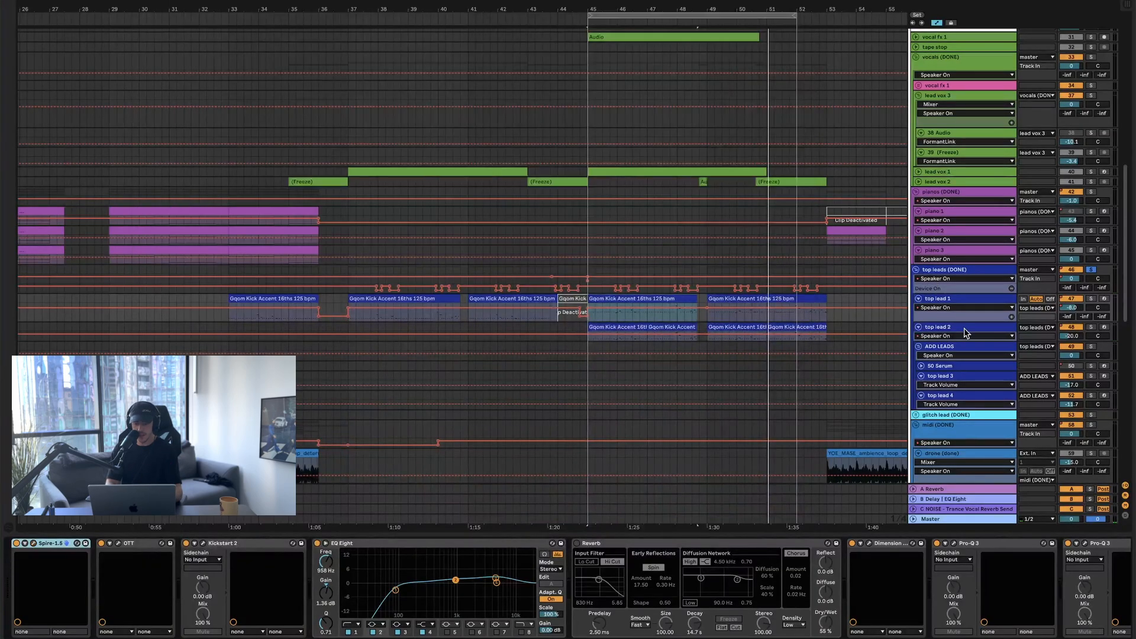
pyautogui.click(965, 330)
pyautogui.click(33, 544)
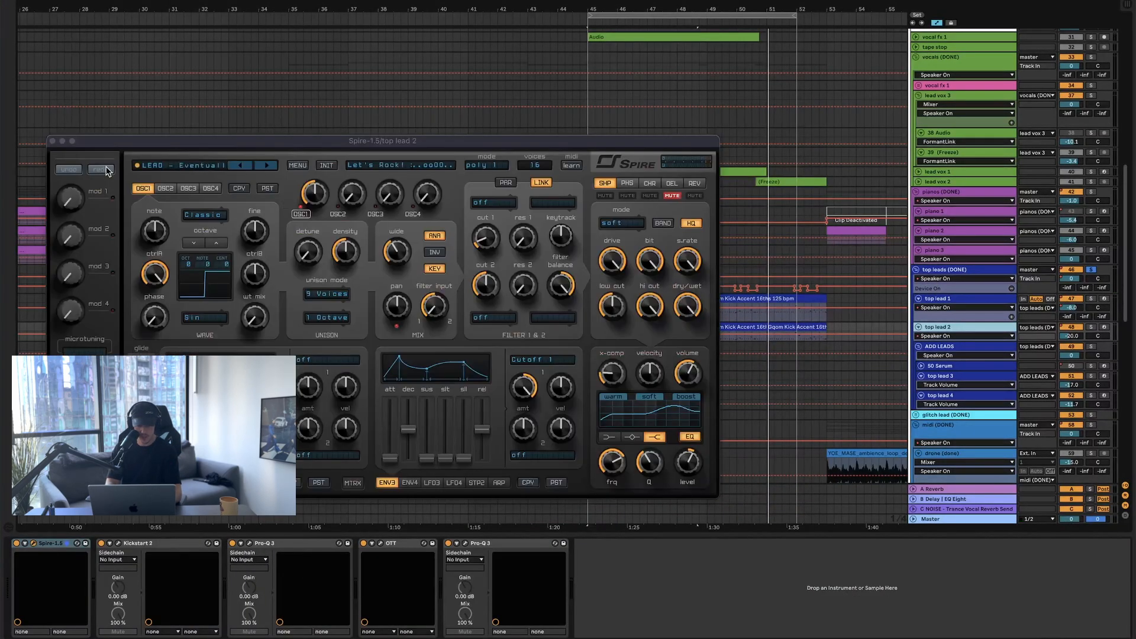
pyautogui.click(57, 141)
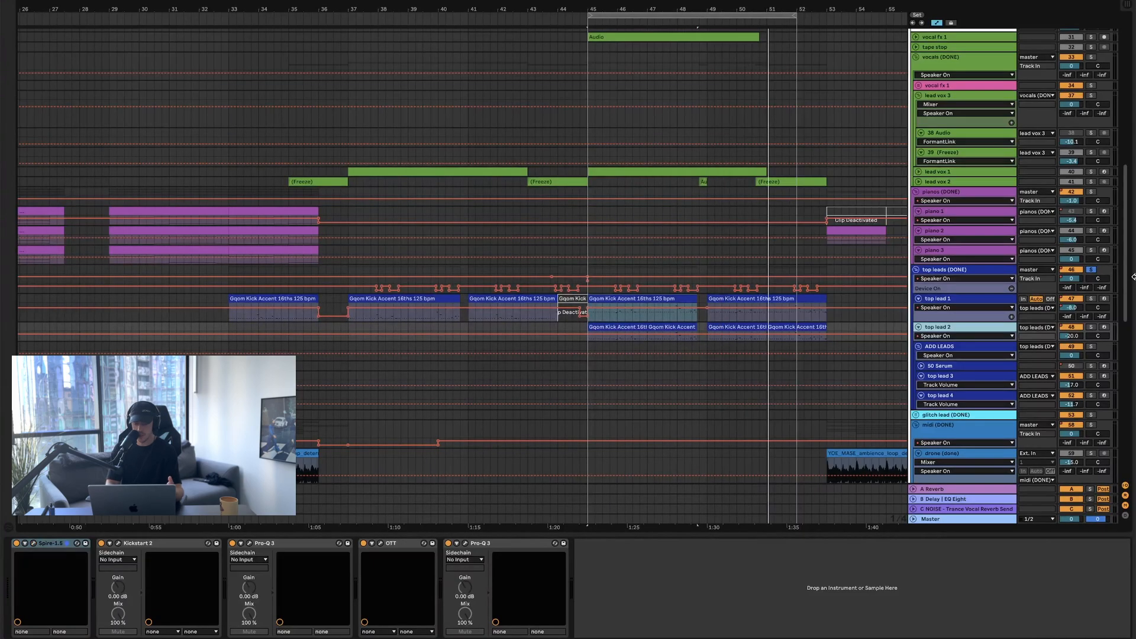
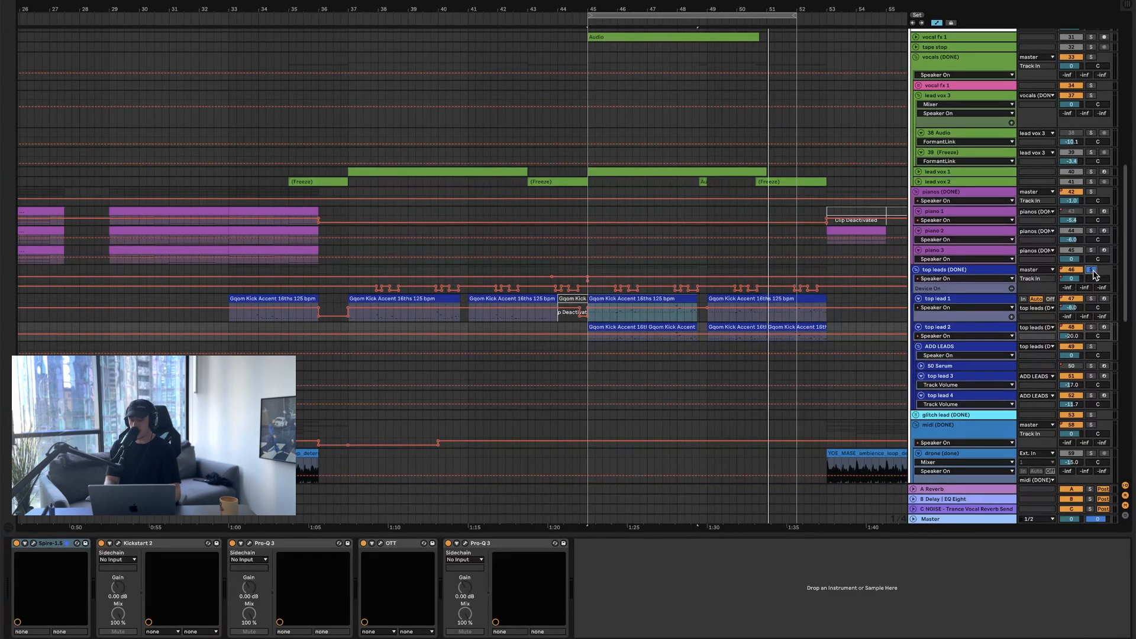
# - Select the top lead 1 clips from bar 37 to bar 45 and loop that section
pyautogui.hscroll(5, 514, 359)
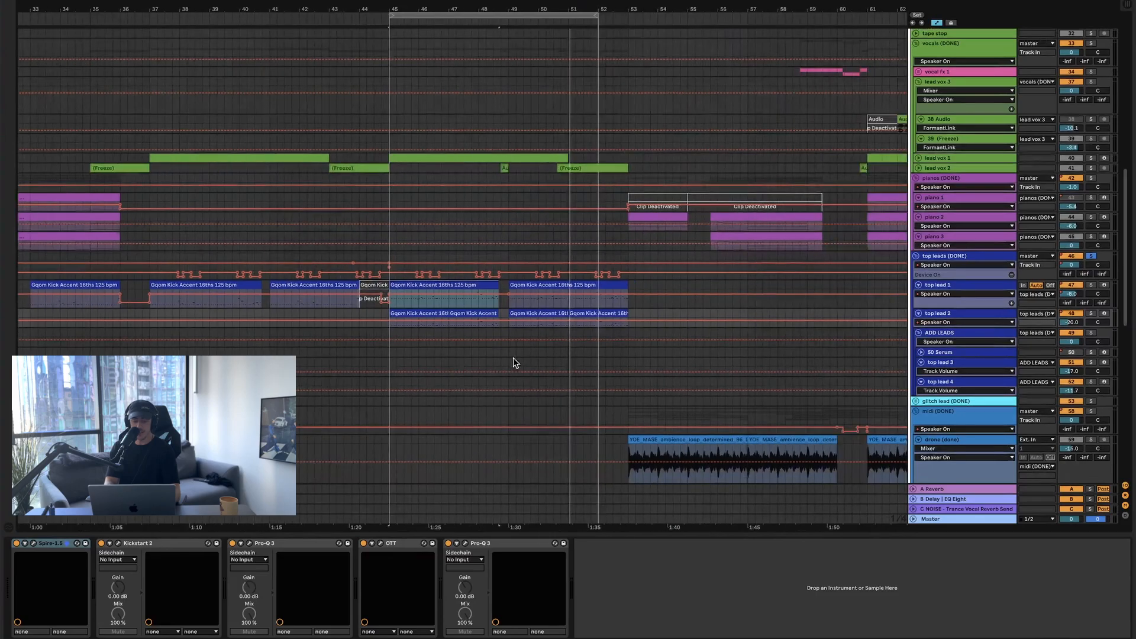
pyautogui.hscroll(-6, 605, 270)
pyautogui.click(432, 292)
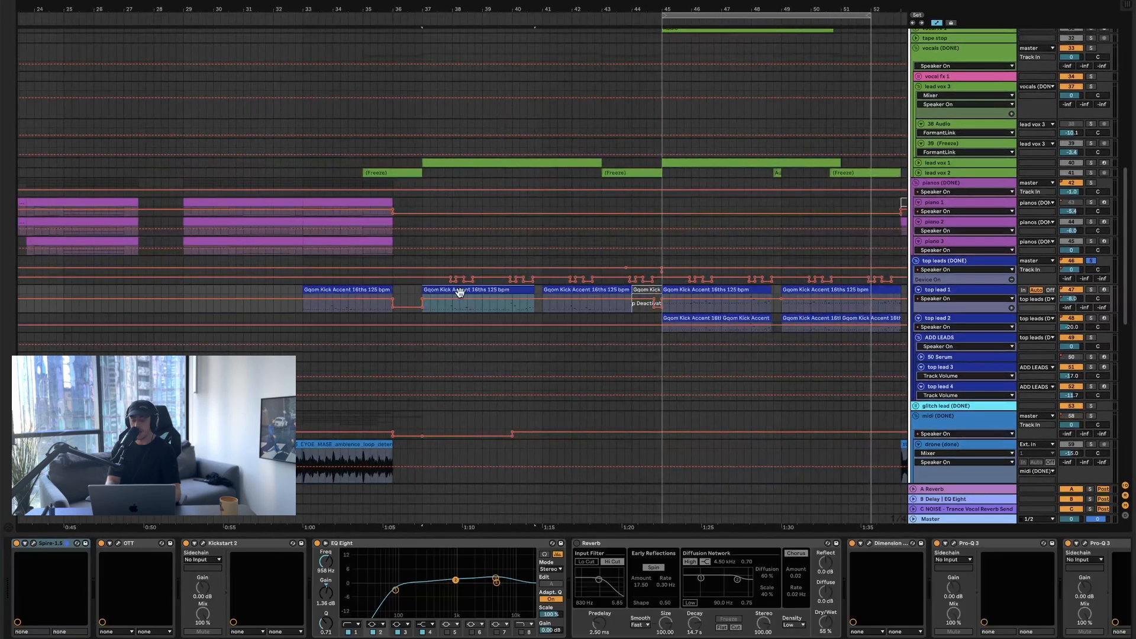
pyautogui.keyDown('shift'); pyautogui.click(650, 285); pyautogui.keyUp('shift')
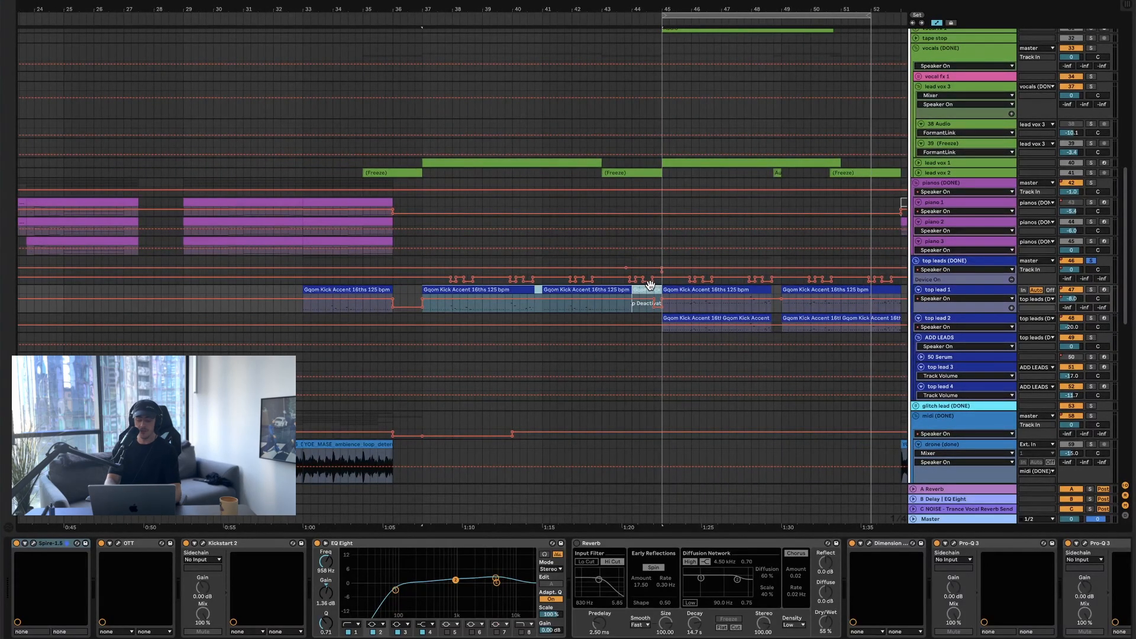
pyautogui.hotkey('ctrl', 'l')
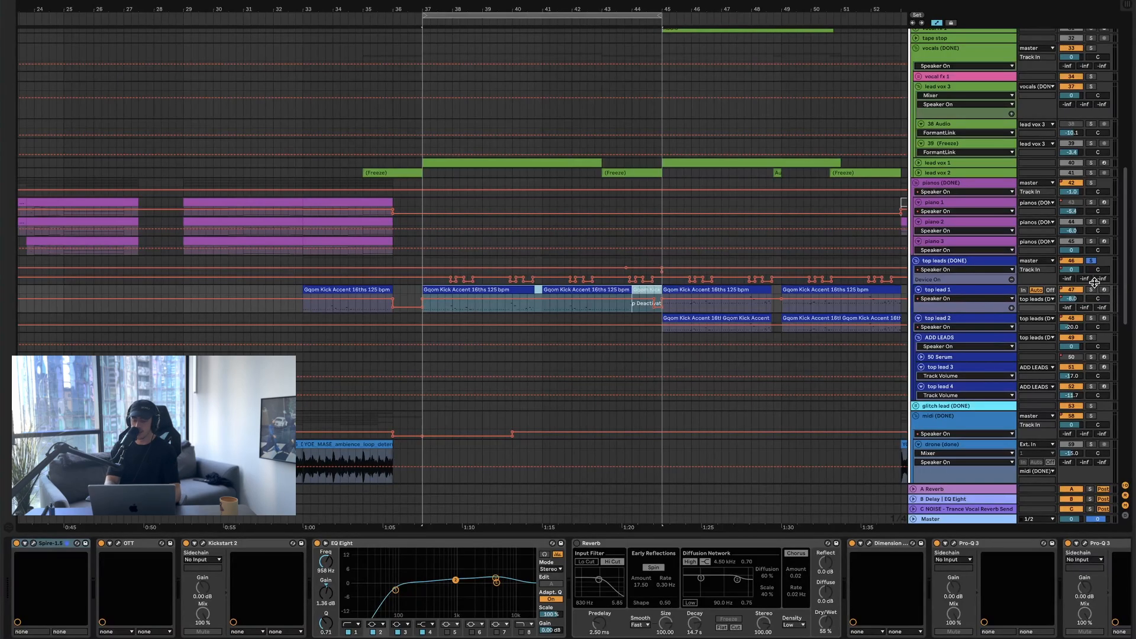
# - Select the top leads group to show its device chain
pyautogui.click(1094, 283)
pyautogui.press('u')
pyautogui.click(917, 261)
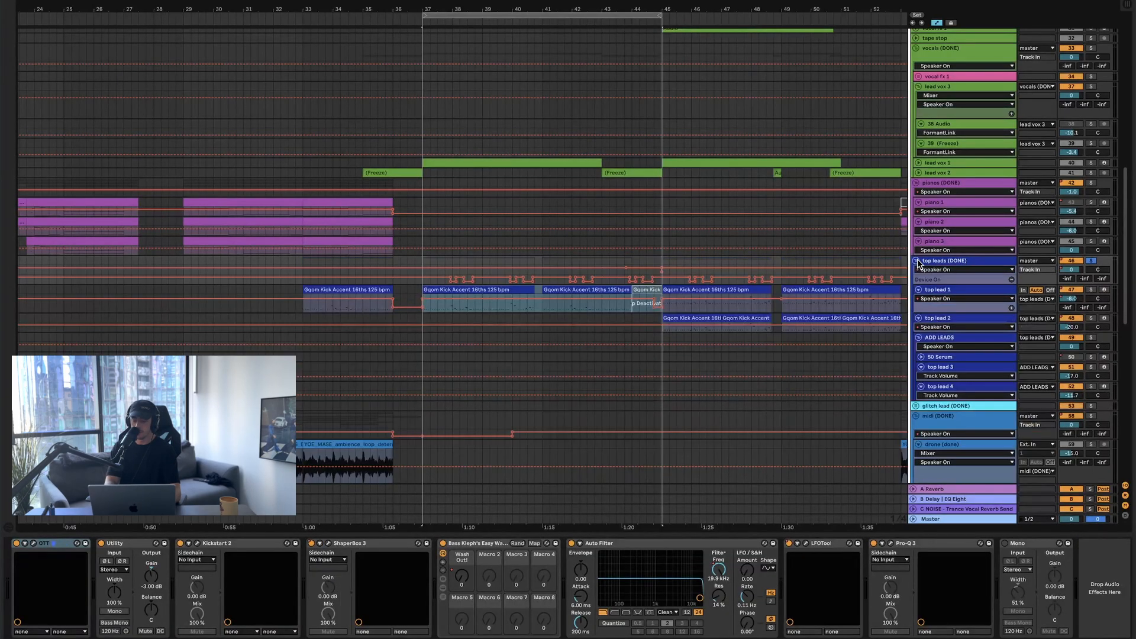
# - Audition bars 37 to 45 with top lead 1, lead vox 1, kick main, main bass and top loop soloed, and clear the solos
pyautogui.click(1091, 289)
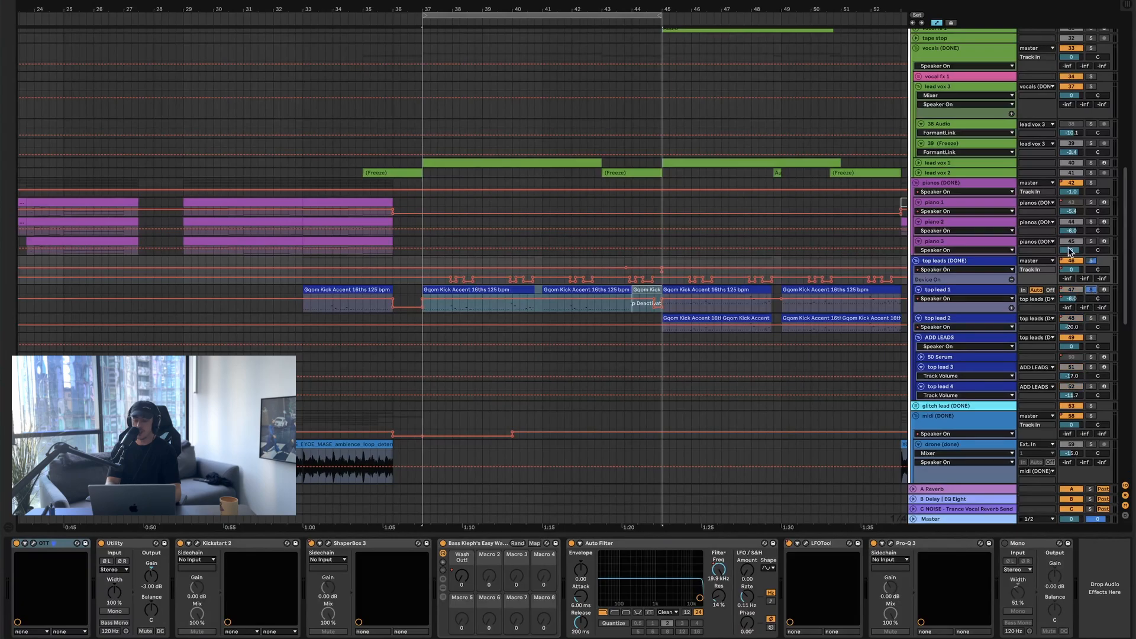
pyautogui.click(1090, 163)
pyautogui.scroll(10, 1091, 160)
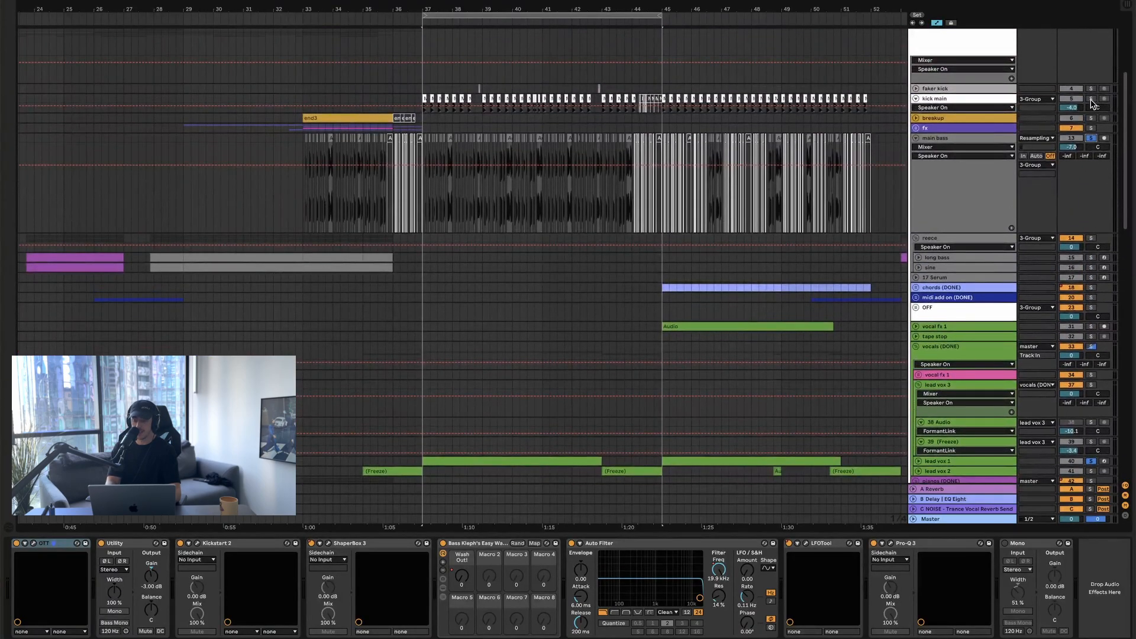
pyautogui.click(1091, 98)
pyautogui.scroll(-15, 1091, 103)
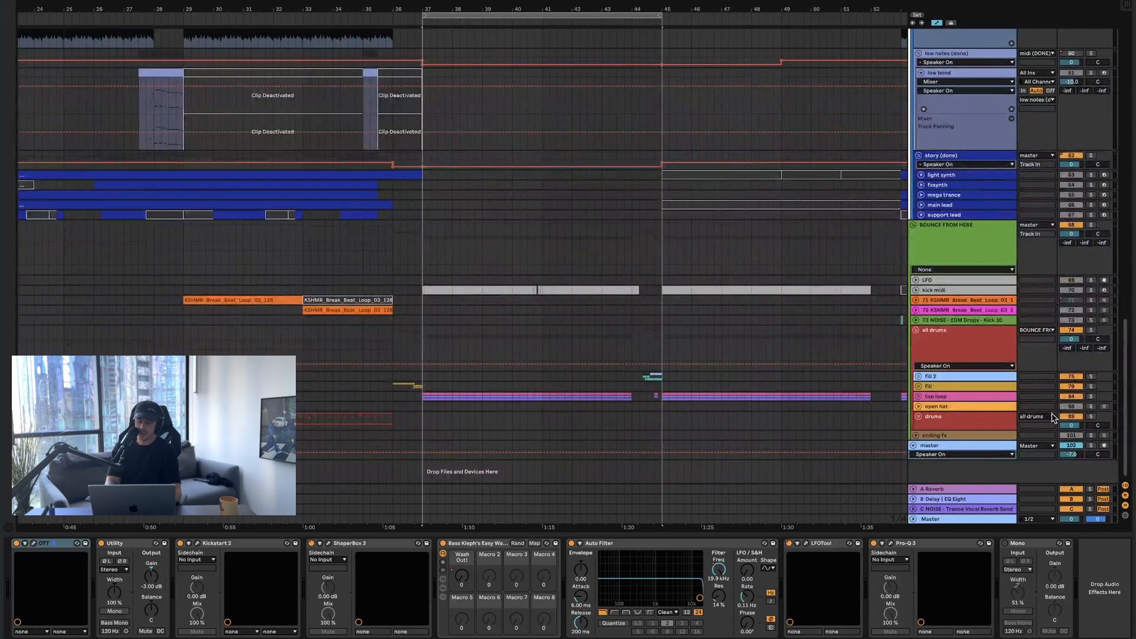
pyautogui.click(1091, 397)
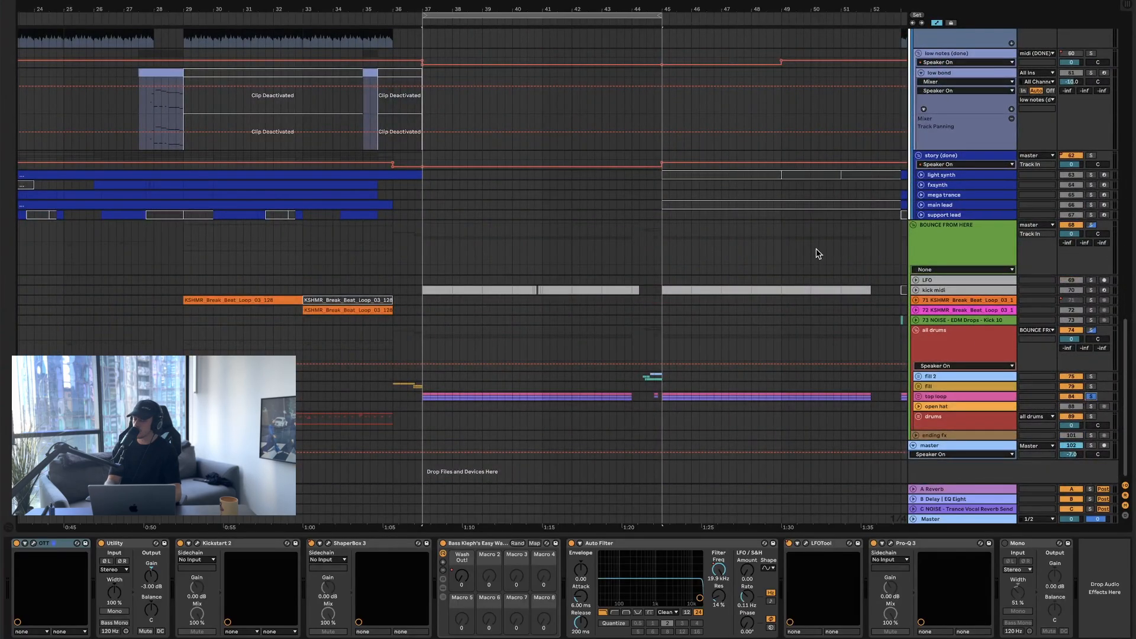
pyautogui.scroll(15, 817, 253)
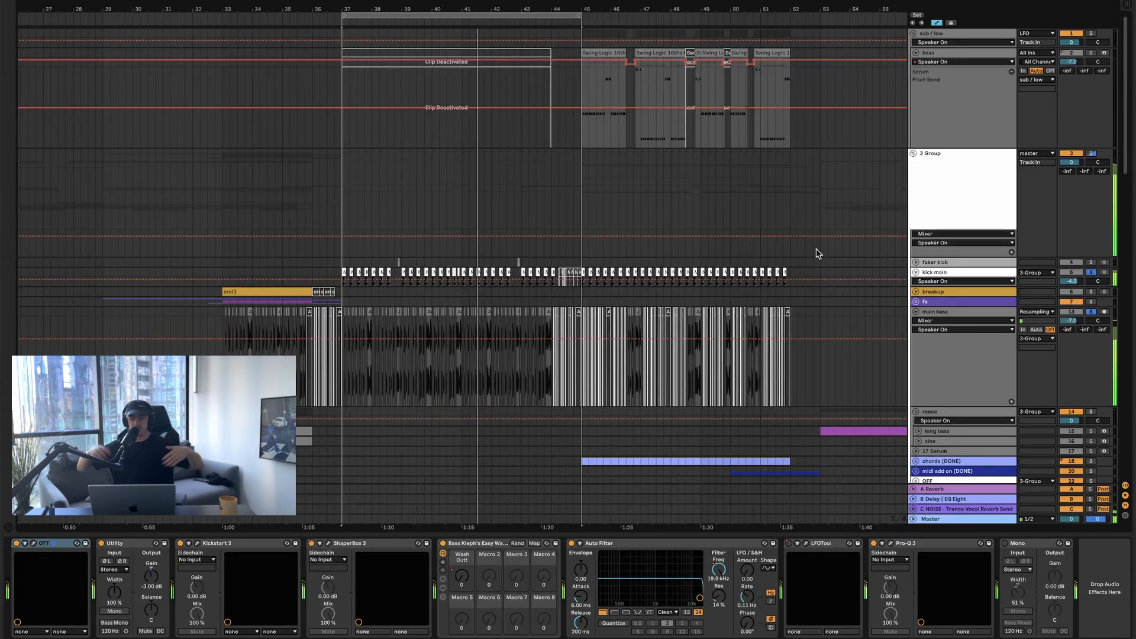
pyautogui.moveTo(548, 638)
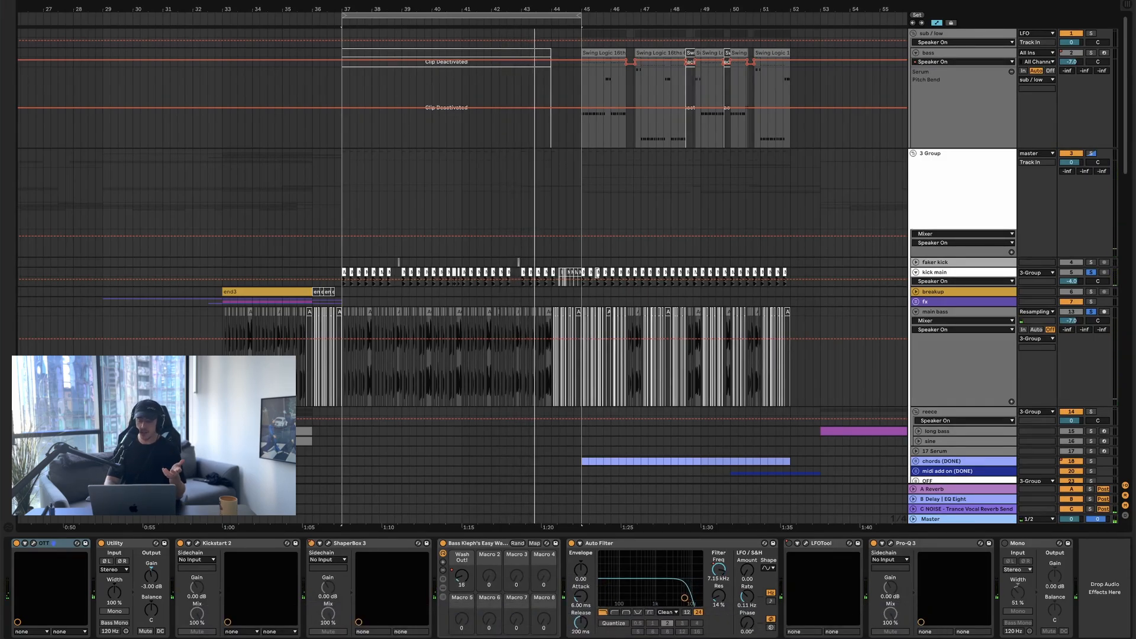
pyautogui.click(1091, 312)
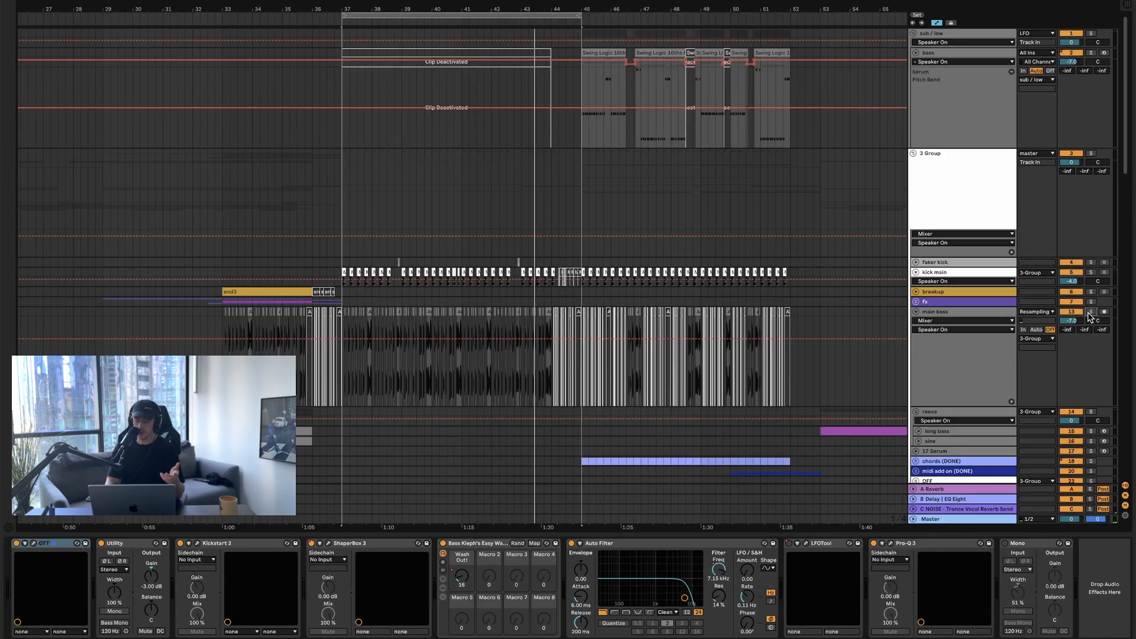
# - Solo the ADD LEADS group in the second drop and audition its layers from bar 68
pyautogui.scroll(-20, 649, 287)
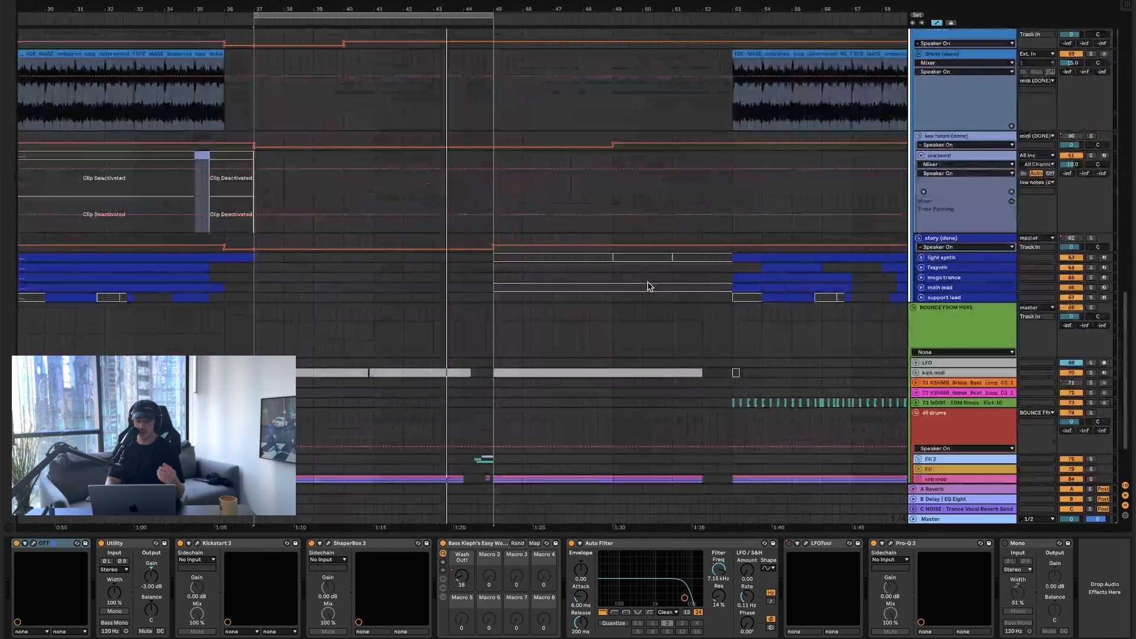
pyautogui.scroll(-3, 845, 362)
pyautogui.scroll(-8, 845, 362)
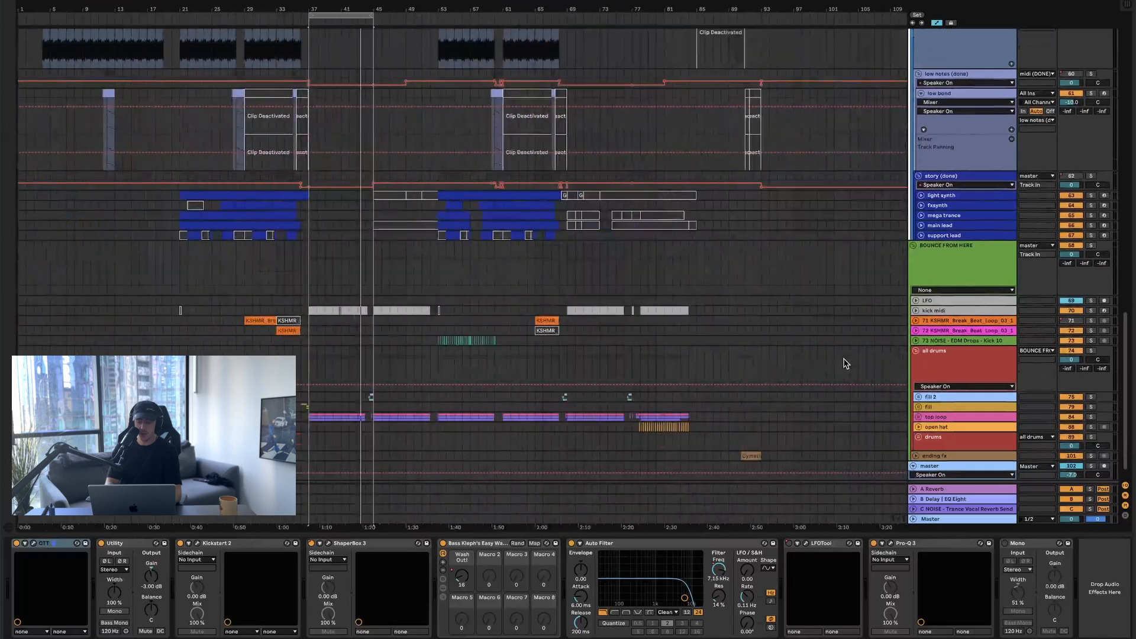
pyautogui.scroll(15, 845, 362)
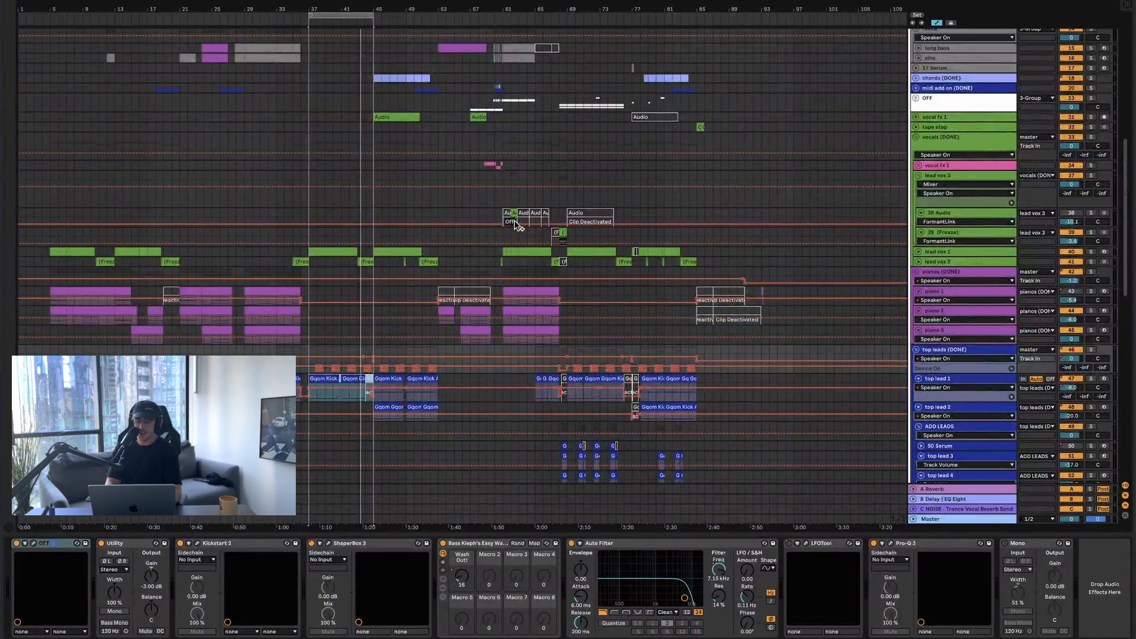
pyautogui.scroll(-7, 580, 301)
pyautogui.scroll(6, 633, 296)
pyautogui.hscroll(2, 687, 287)
pyautogui.scroll(-1, 687, 288)
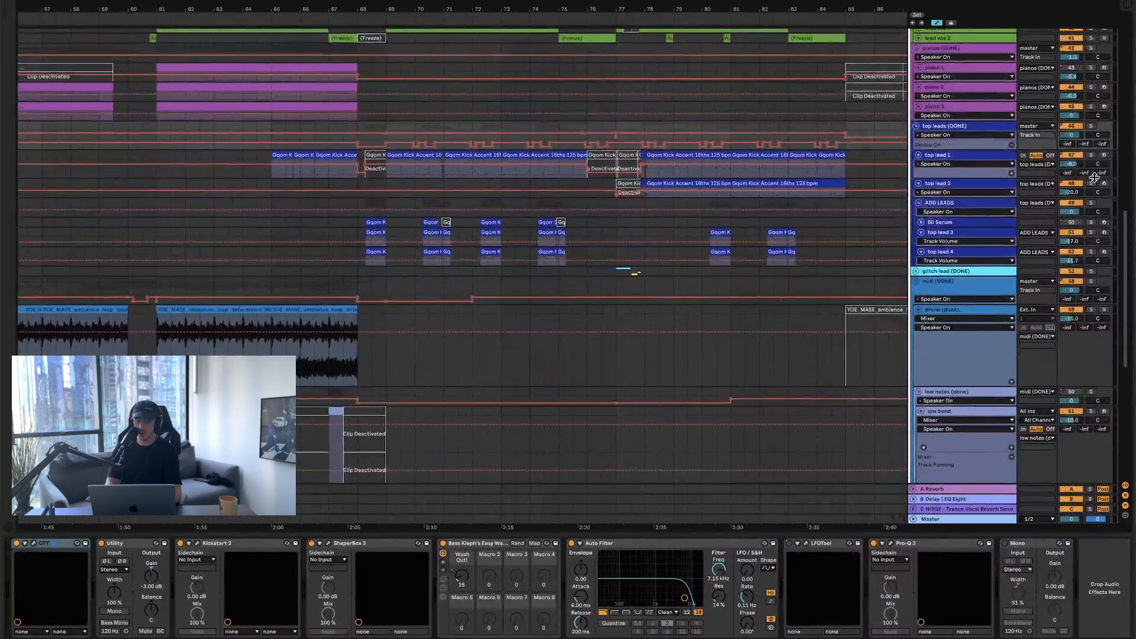
pyautogui.click(1092, 204)
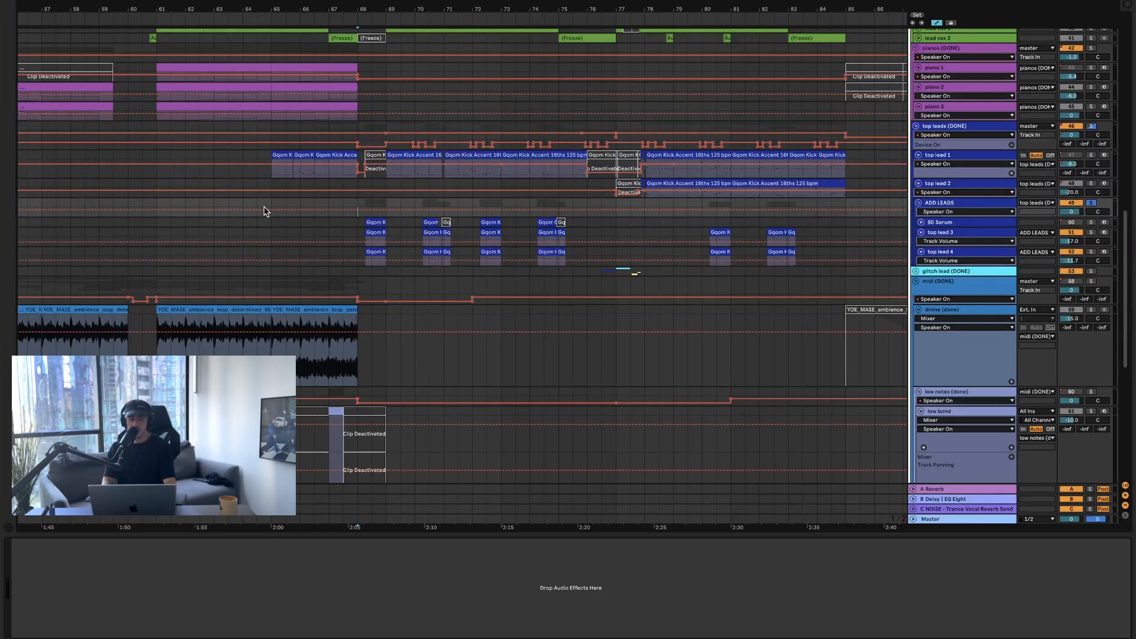
# - Audition the other top leads together with ADD LEADS from bar 67, and clear the solos
pyautogui.click(1092, 127)
pyautogui.click(1090, 183)
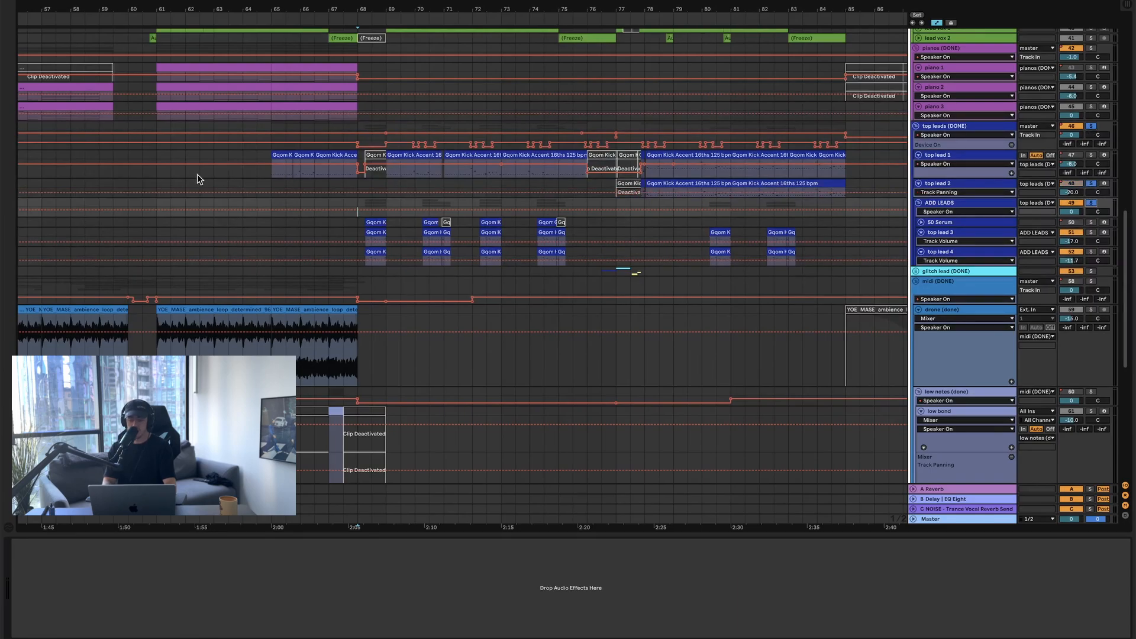
pyautogui.click(329, 183)
pyautogui.press('space')
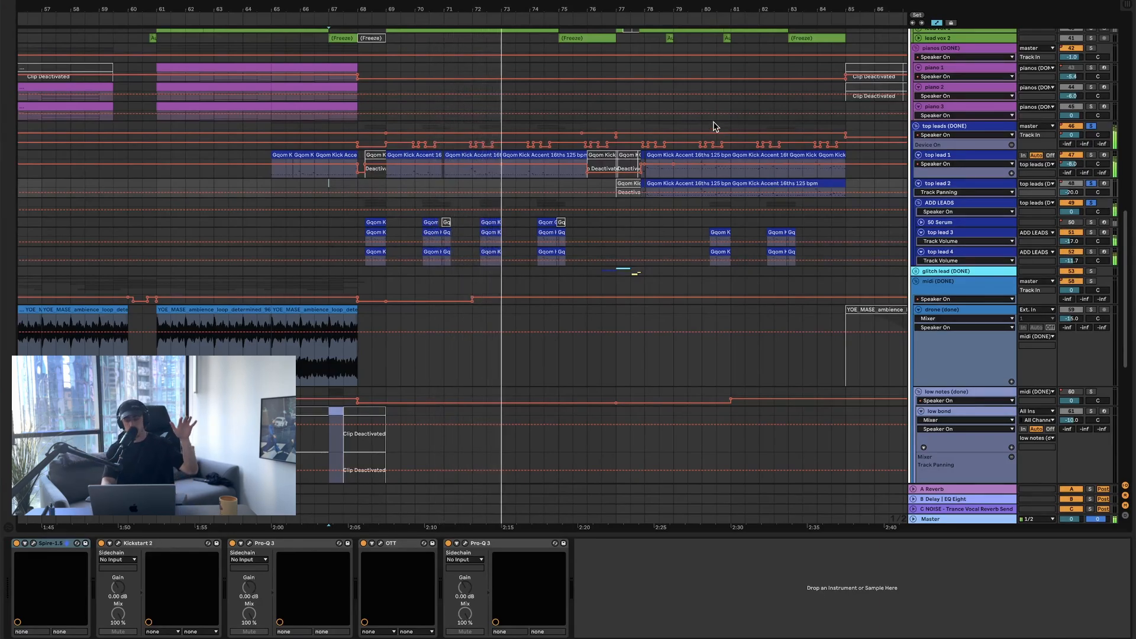
pyautogui.click(1092, 127)
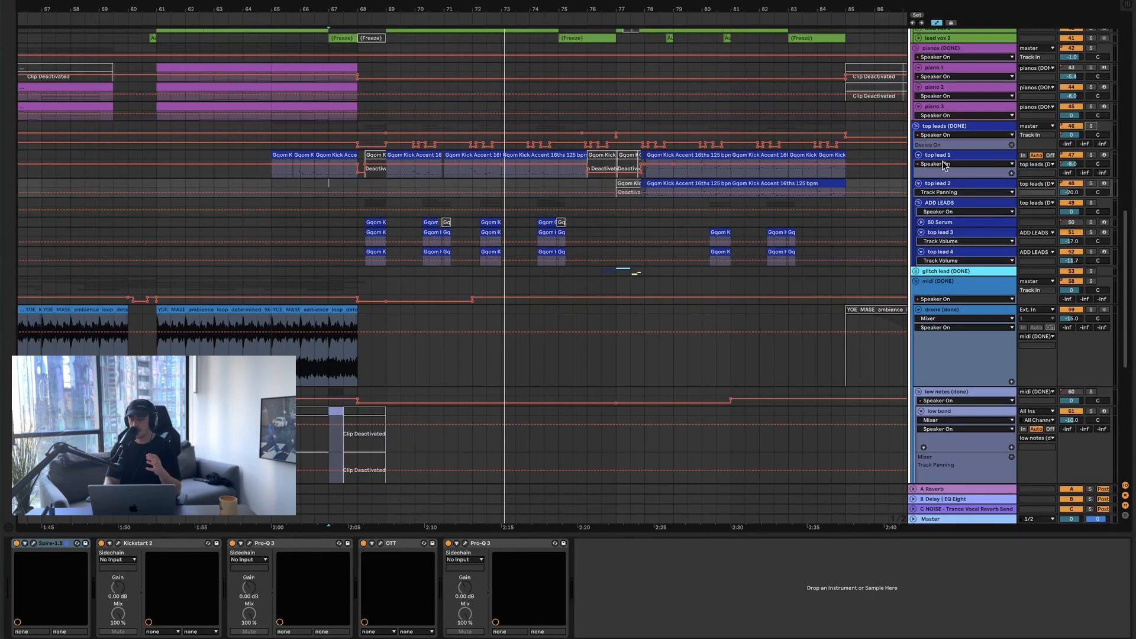
# - Play the arrangement from the 17 Serum clip at bar 77, and expand the chords group to solo its brass track
pyautogui.scroll(10, 631, 218)
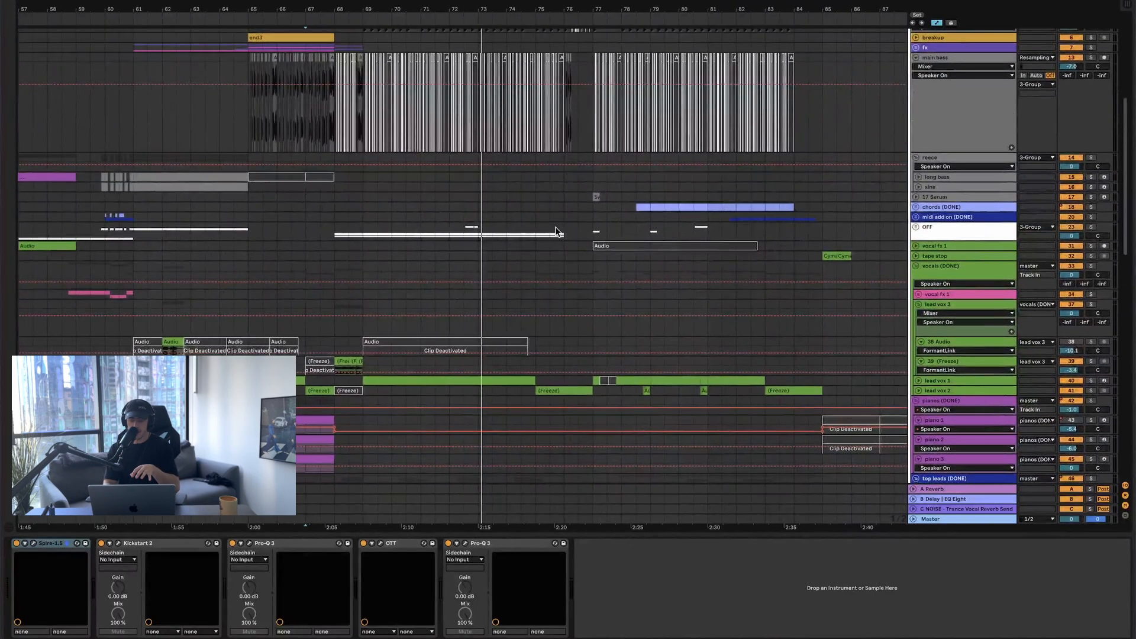
pyautogui.click(593, 200)
pyautogui.press('space')
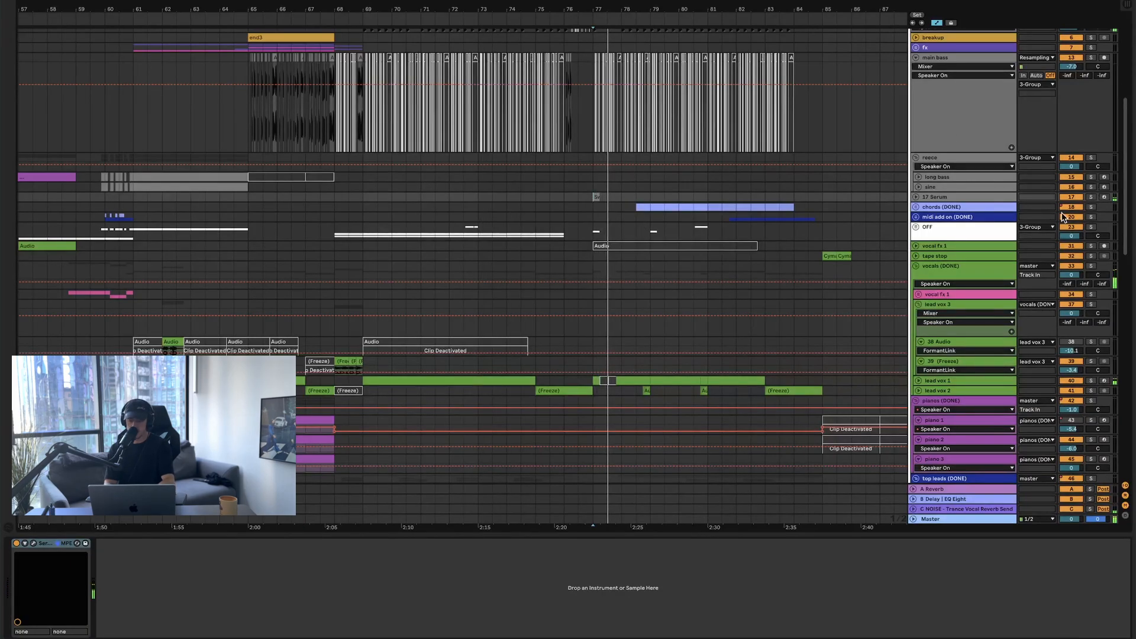
pyautogui.click(916, 206)
pyautogui.click(1095, 231)
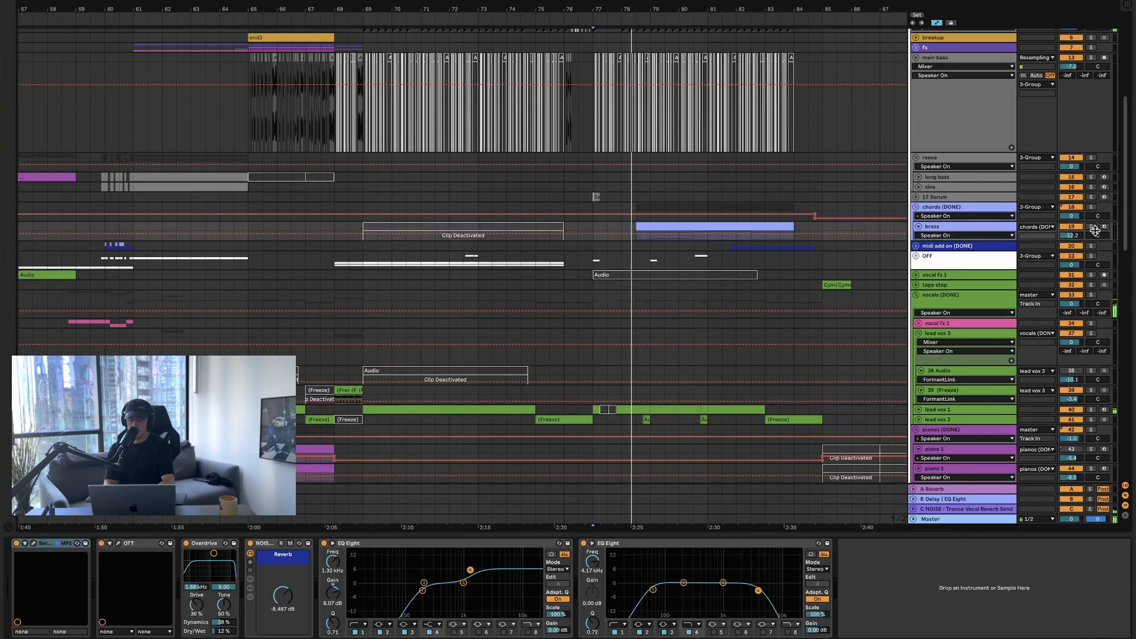
pyautogui.click(1093, 227)
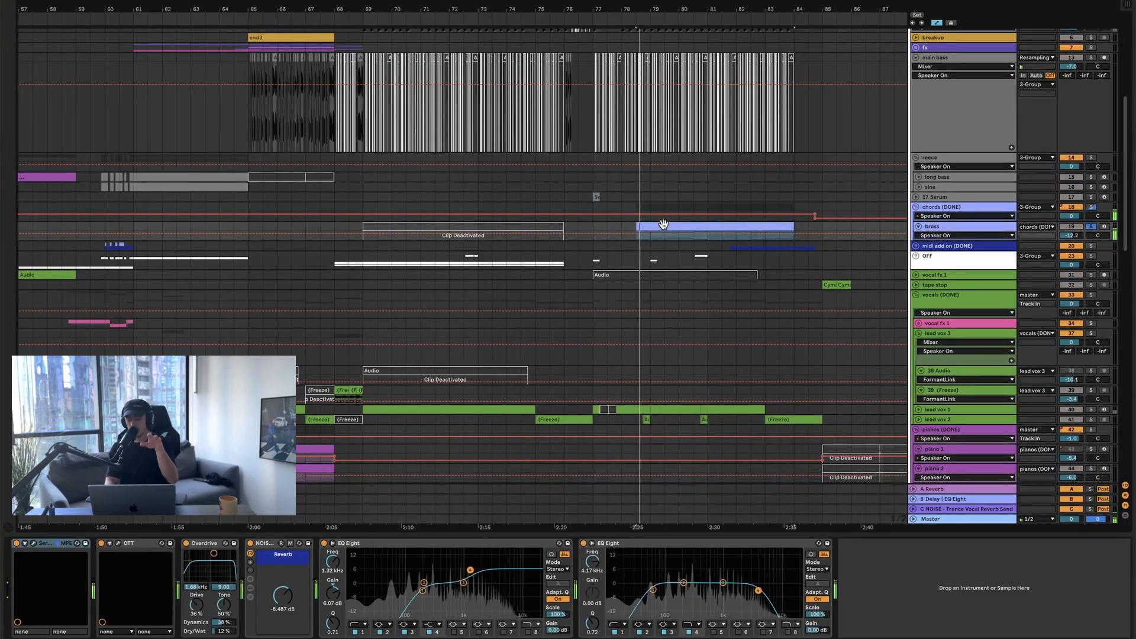
# - Adjust the brass track's volume while comparing it soloed and in the full mix from bar 77, and stop playback
pyautogui.moveTo(1070, 236); pyautogui.dragTo(1070, 227)
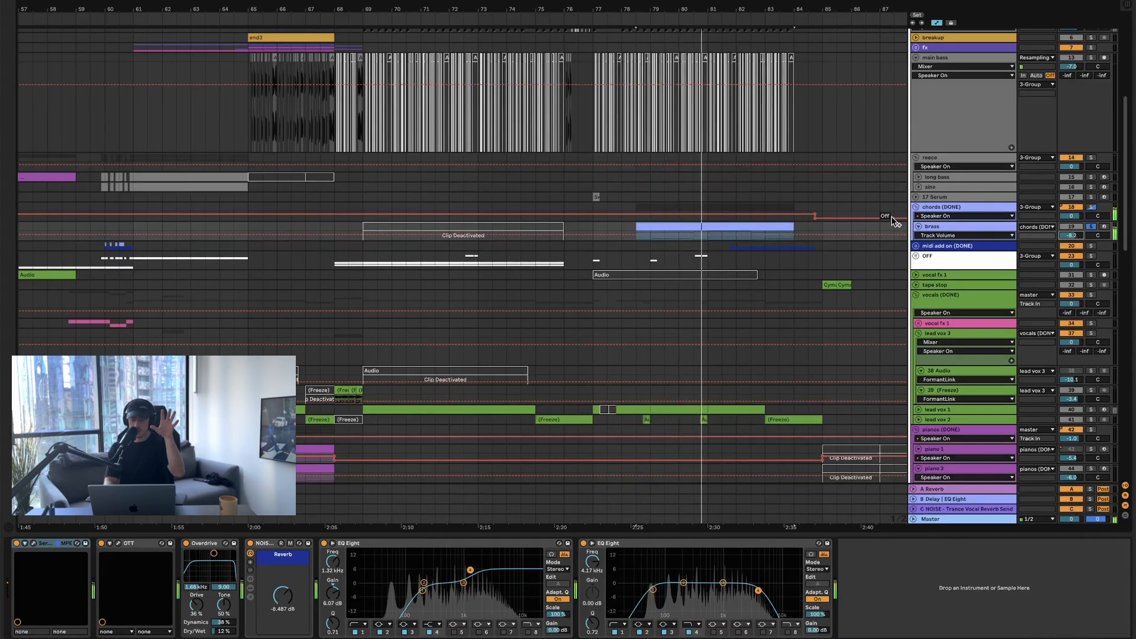
pyautogui.click(1092, 226)
pyautogui.press('space')
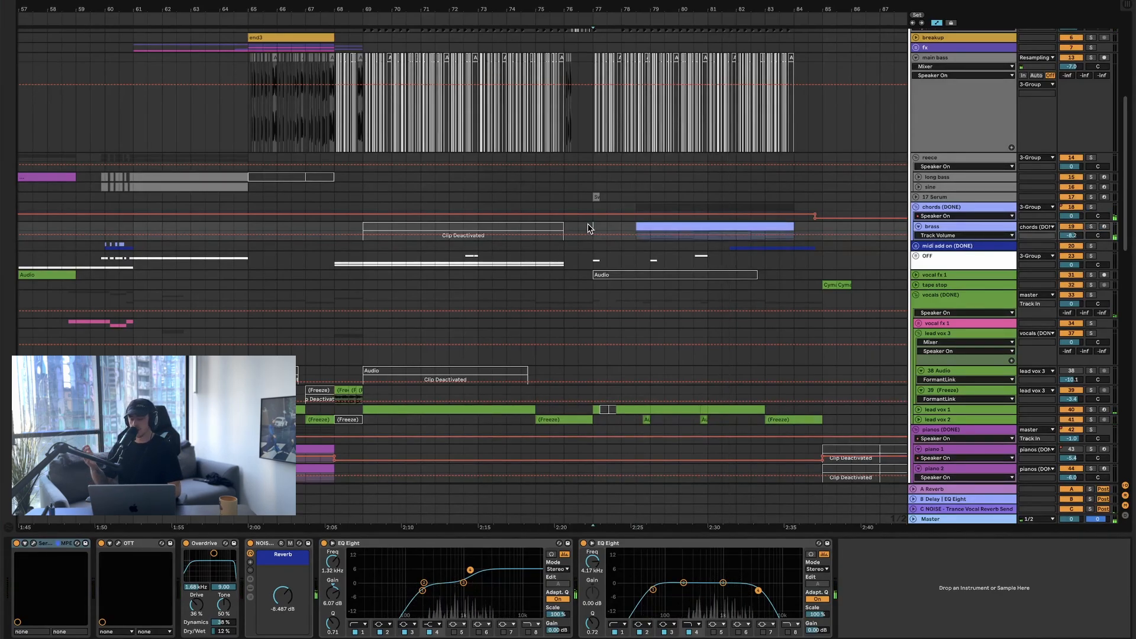
pyautogui.press('space')
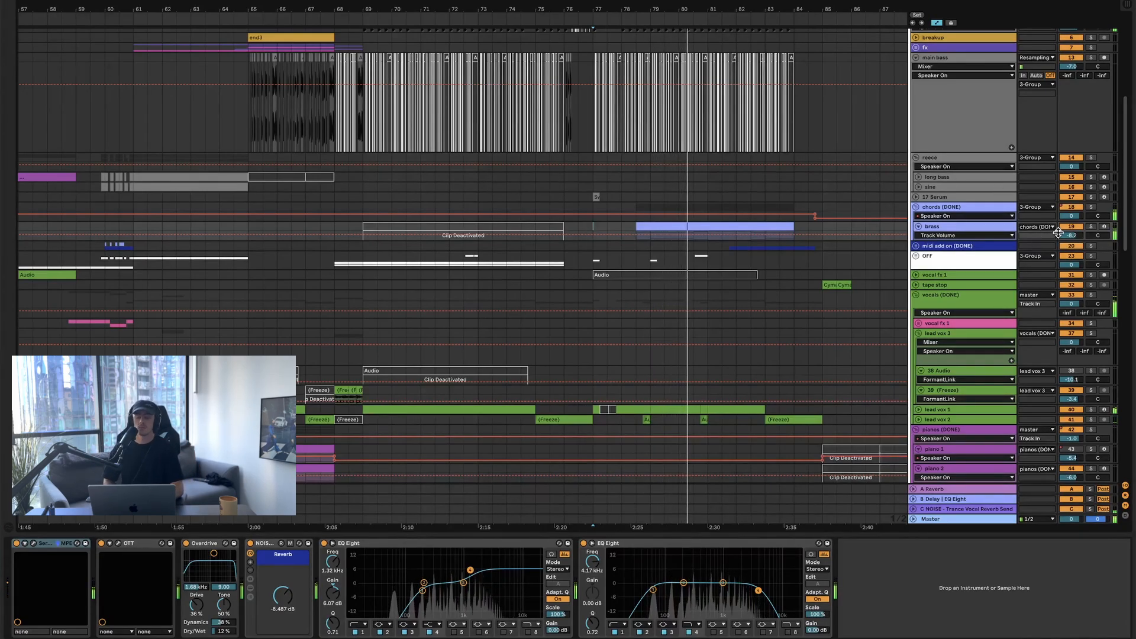
pyautogui.moveTo(1068, 235); pyautogui.dragTo(1068, 238)
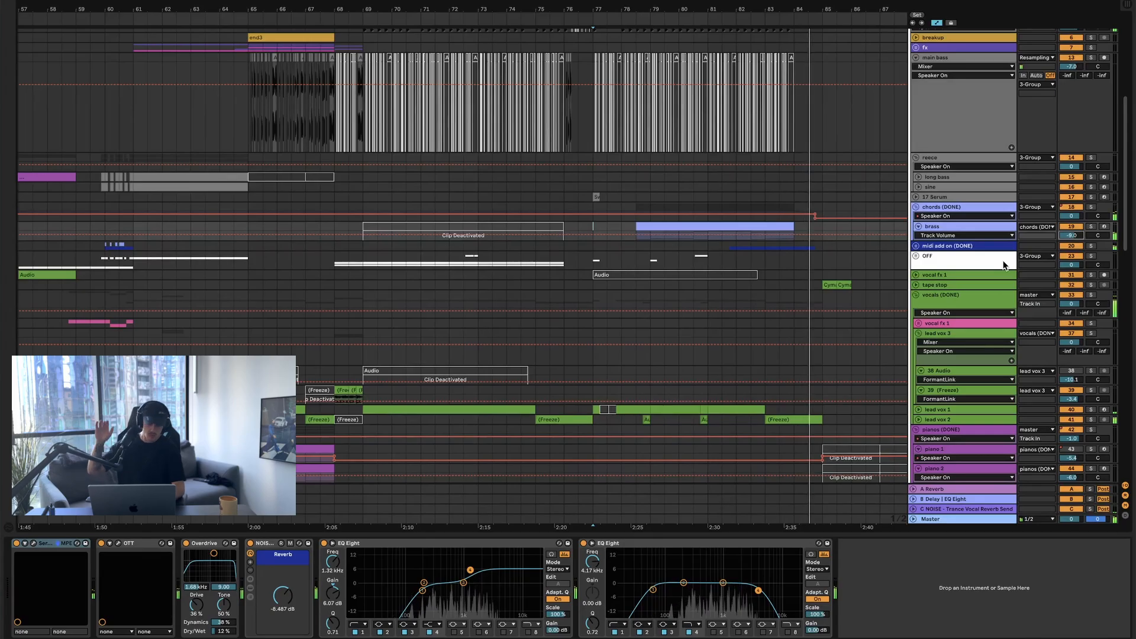
pyautogui.press('space')
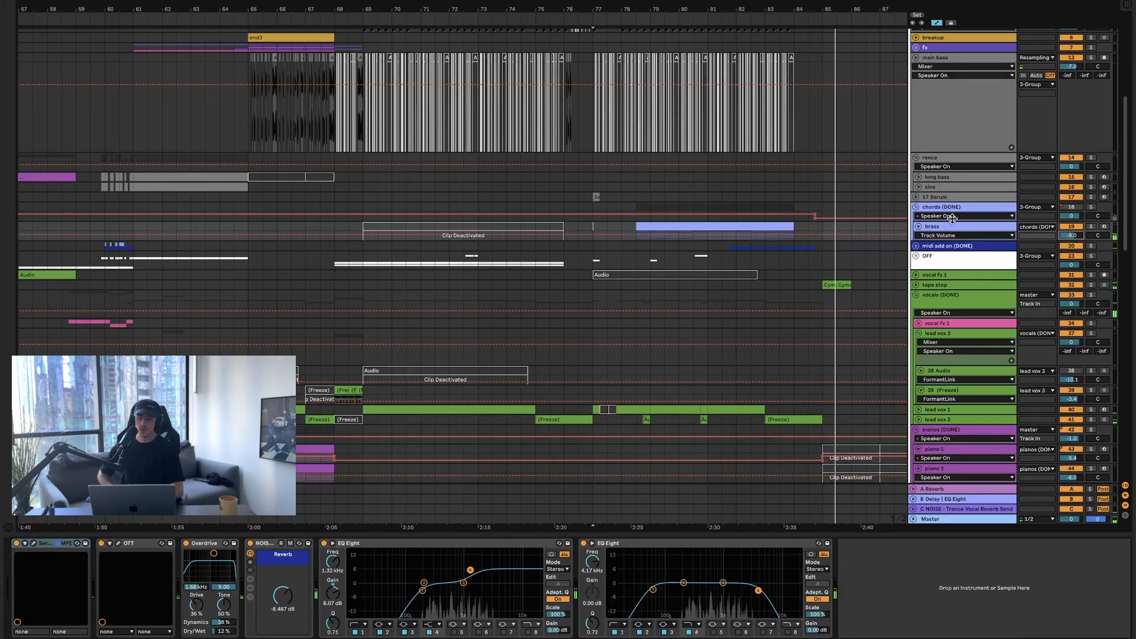
# - Hide the device view to enlarge the arrangement, and expand the drums group inside all drums
pyautogui.scroll(-5, 660, 323)
pyautogui.scroll(4, 659, 322)
pyautogui.hscroll(-2, 659, 322)
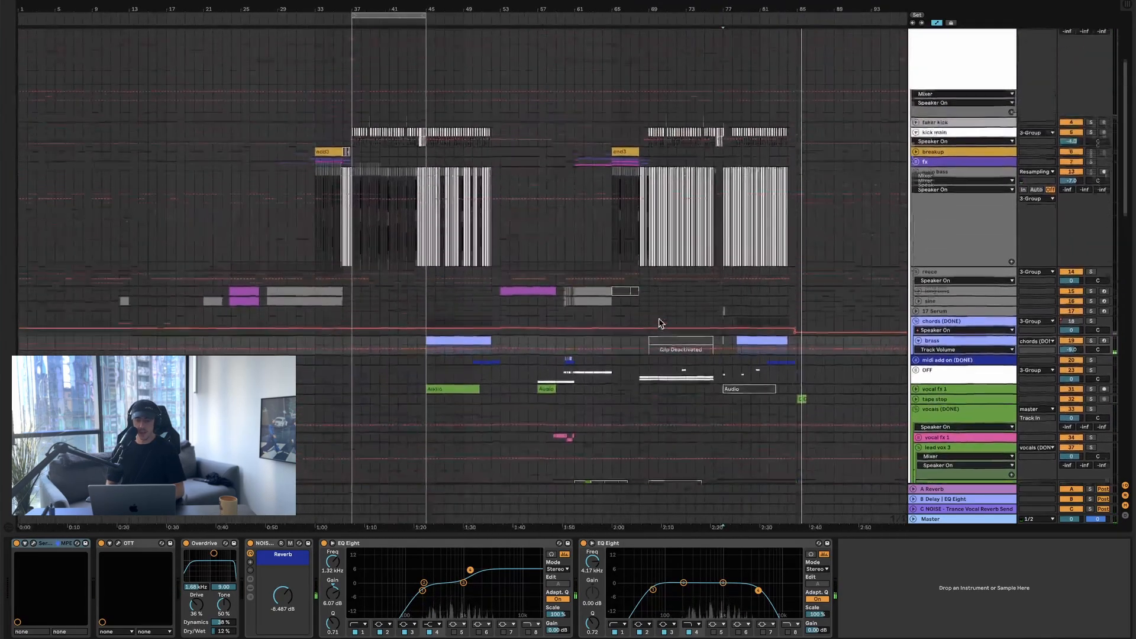
pyautogui.moveTo(651, 638)
pyautogui.press('super+alt+l')
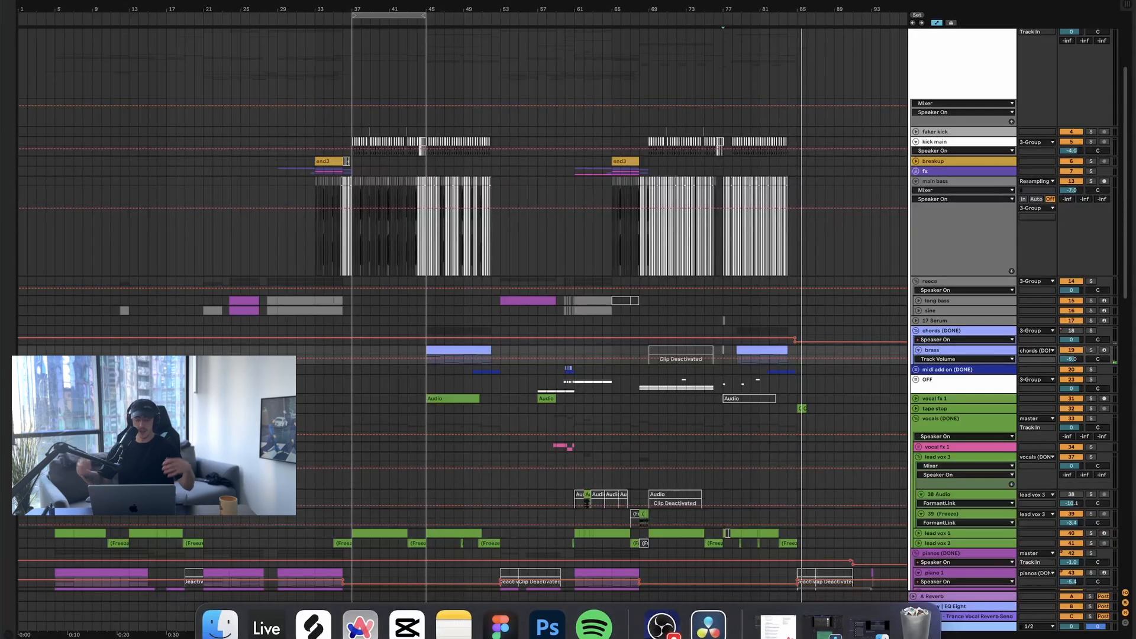
pyautogui.scroll(-15, 436, 410)
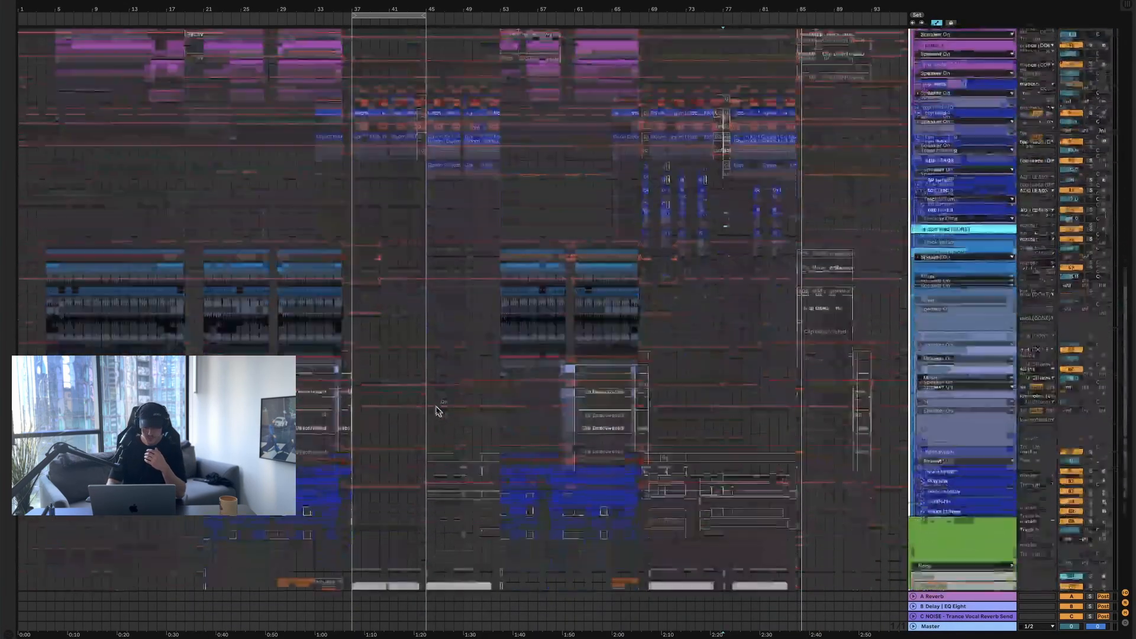
pyautogui.hscroll(3, 436, 410)
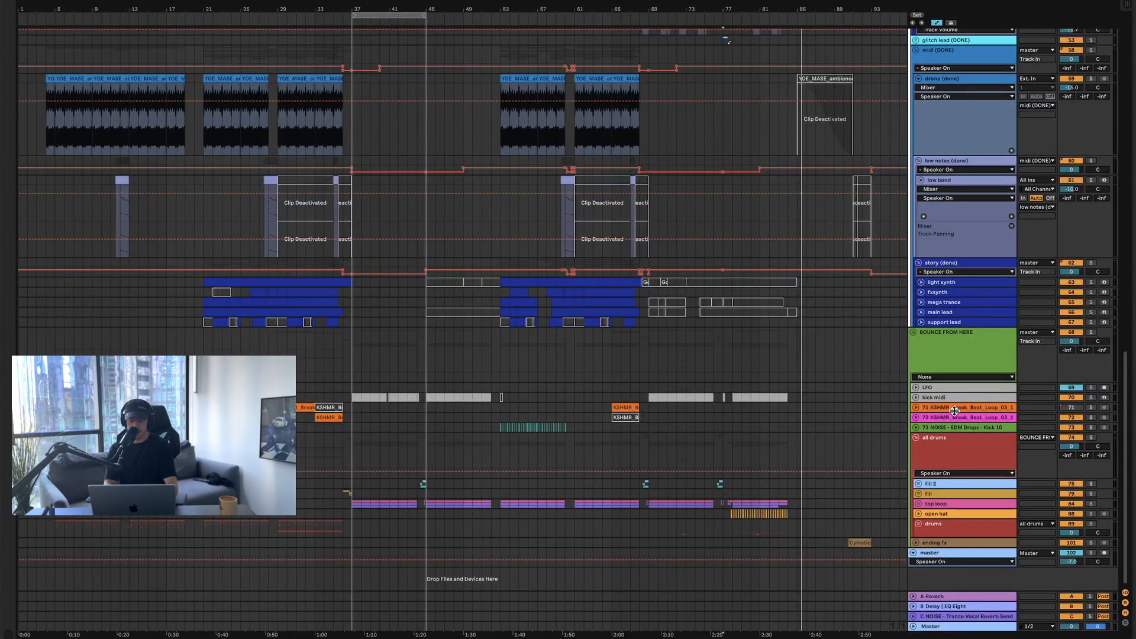
pyautogui.click(46, 529)
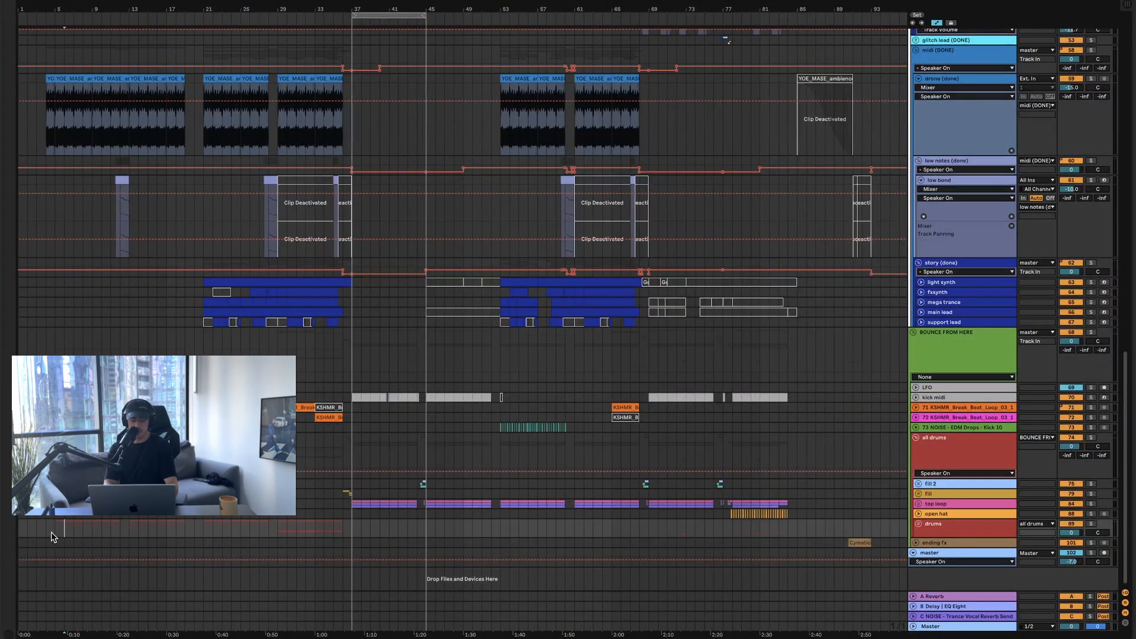
pyautogui.click(914, 529)
pyautogui.click(919, 524)
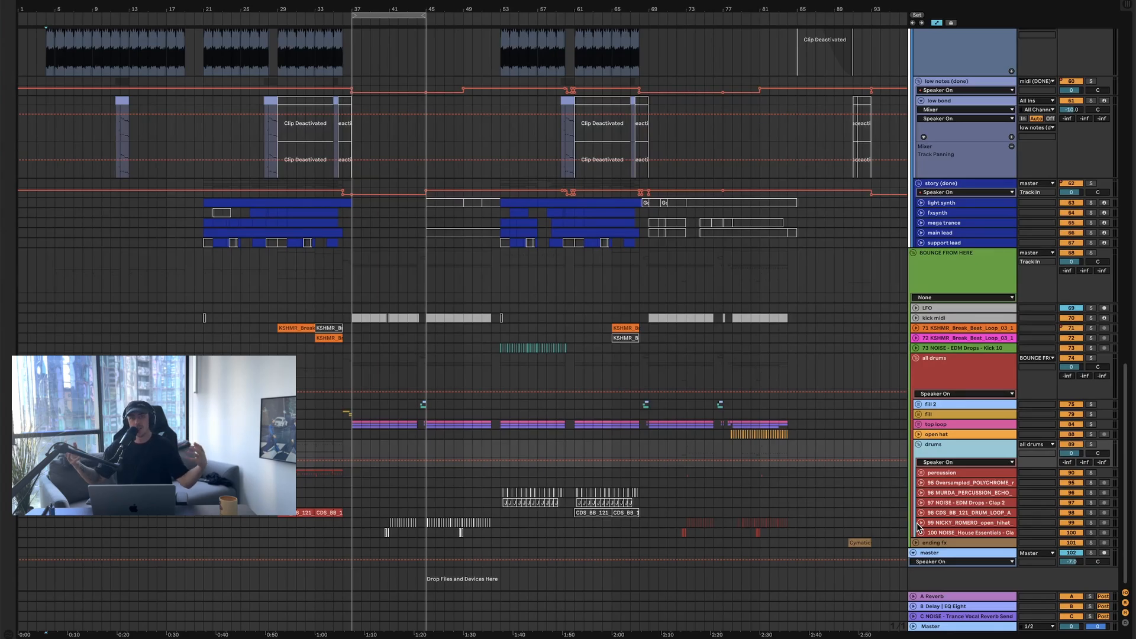
# - Fold the low bond track and collapse the low notes and story groups
pyautogui.click(921, 102)
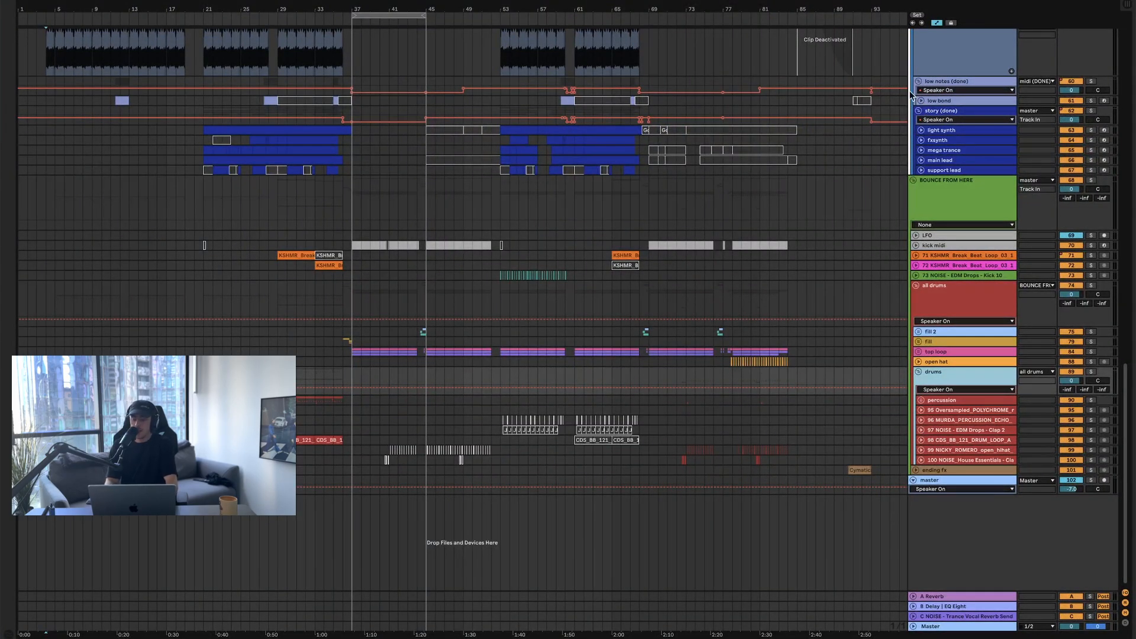
pyautogui.click(918, 82)
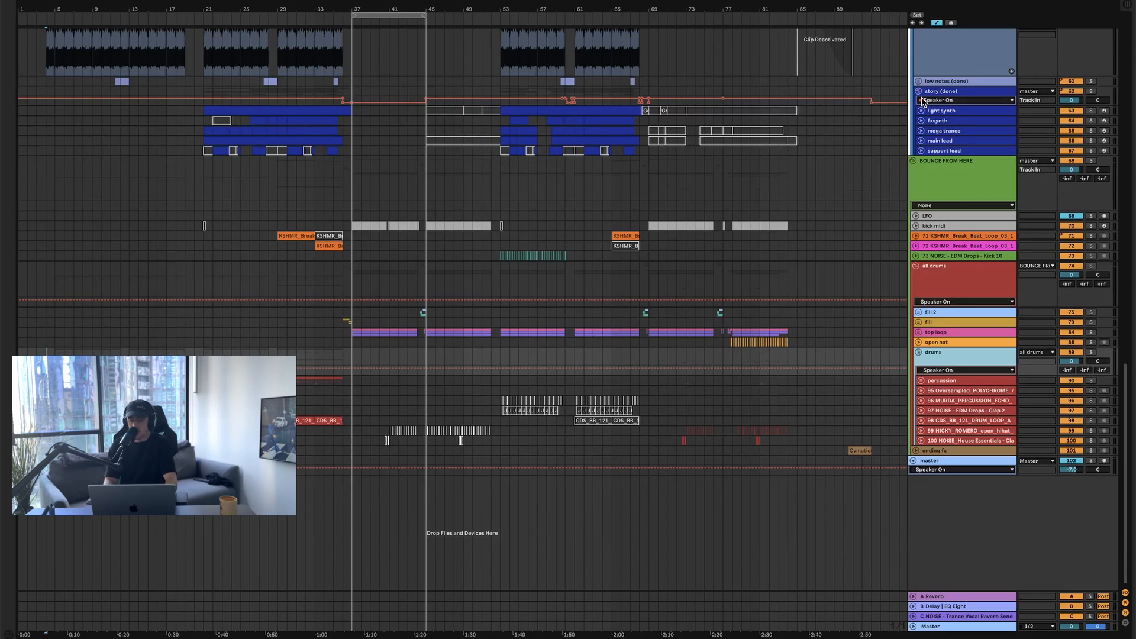
pyautogui.click(919, 92)
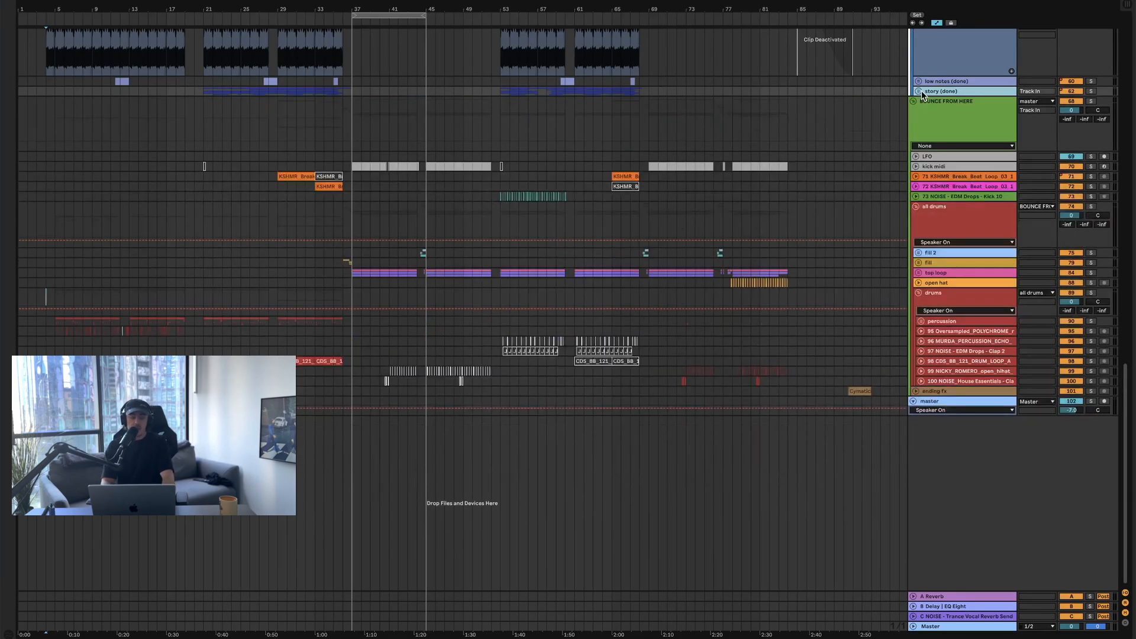
# - Set the playback start at the first percussion clips at bar 5 and expand the percussion group
pyautogui.click(55, 322)
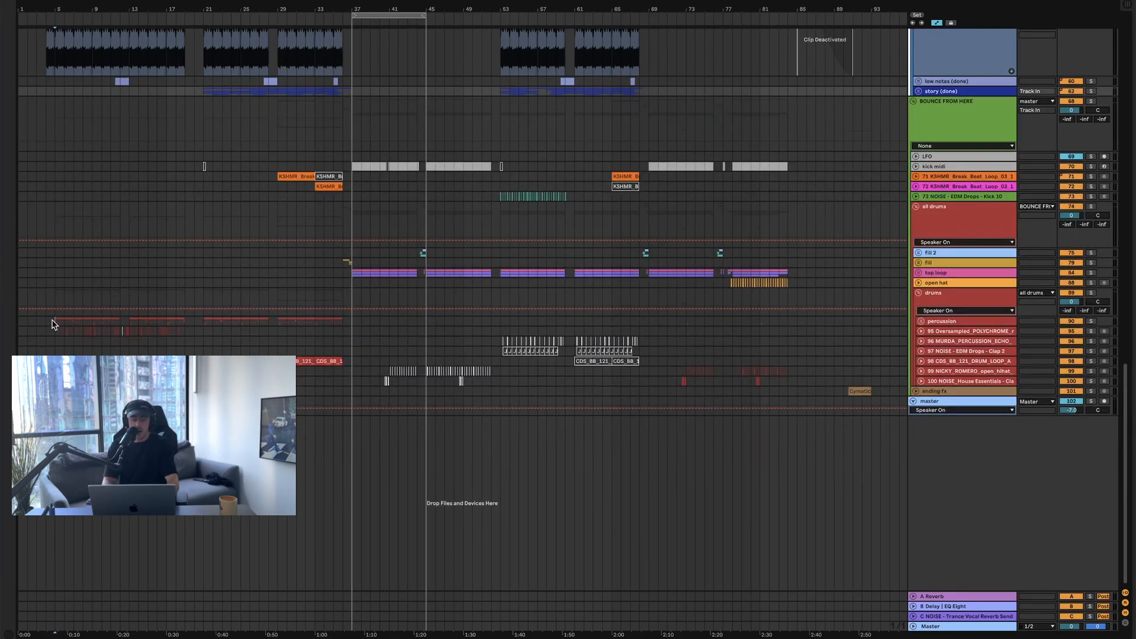
pyautogui.click(922, 321)
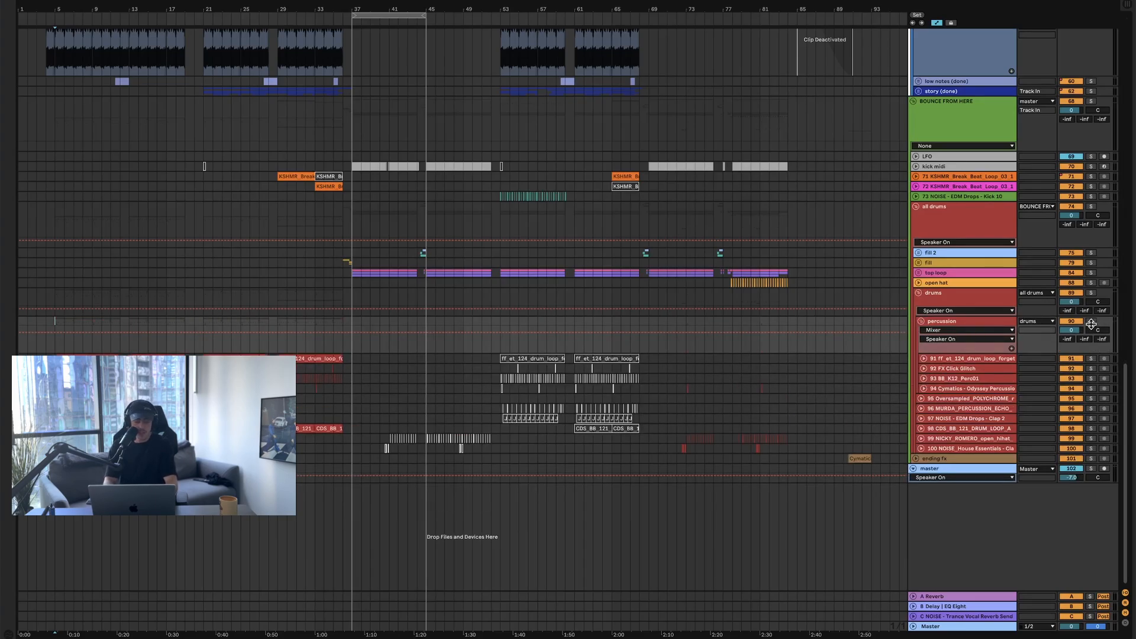
# - Play the soloed drums group from bar 5, compare it with the full mix, and solo it again
pyautogui.click(1090, 293)
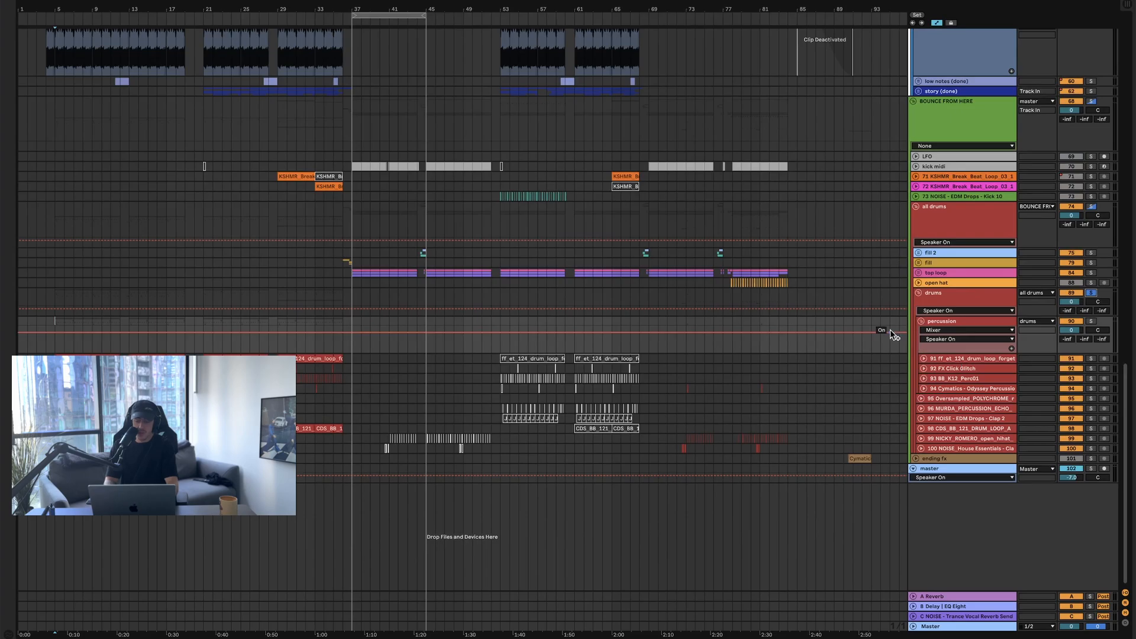
pyautogui.press('space')
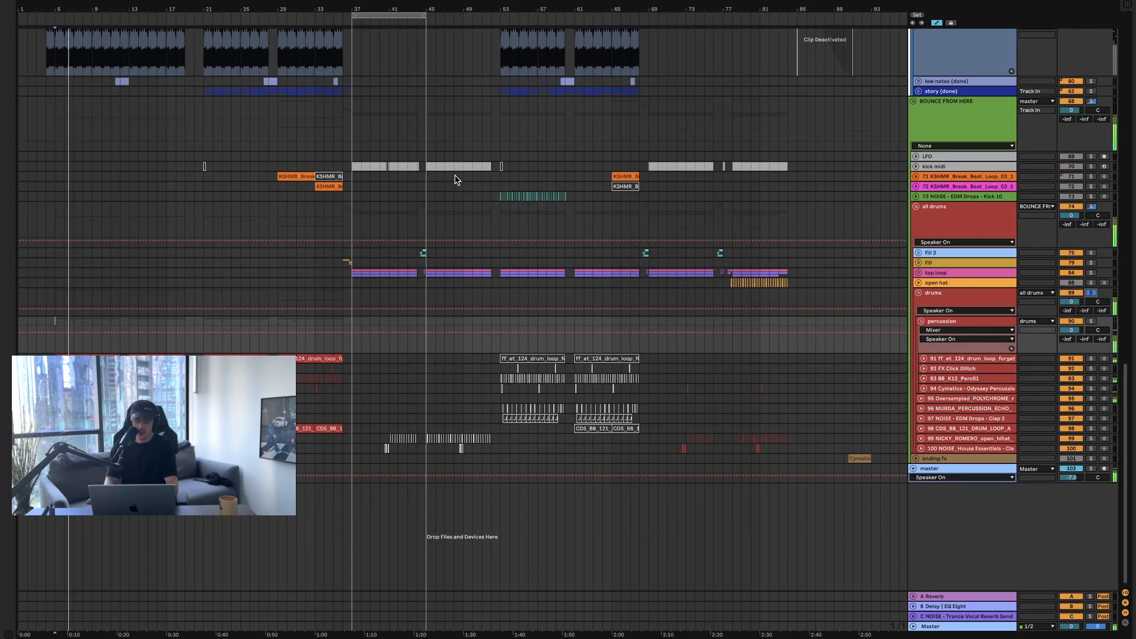
pyautogui.scroll(10, 307, 171)
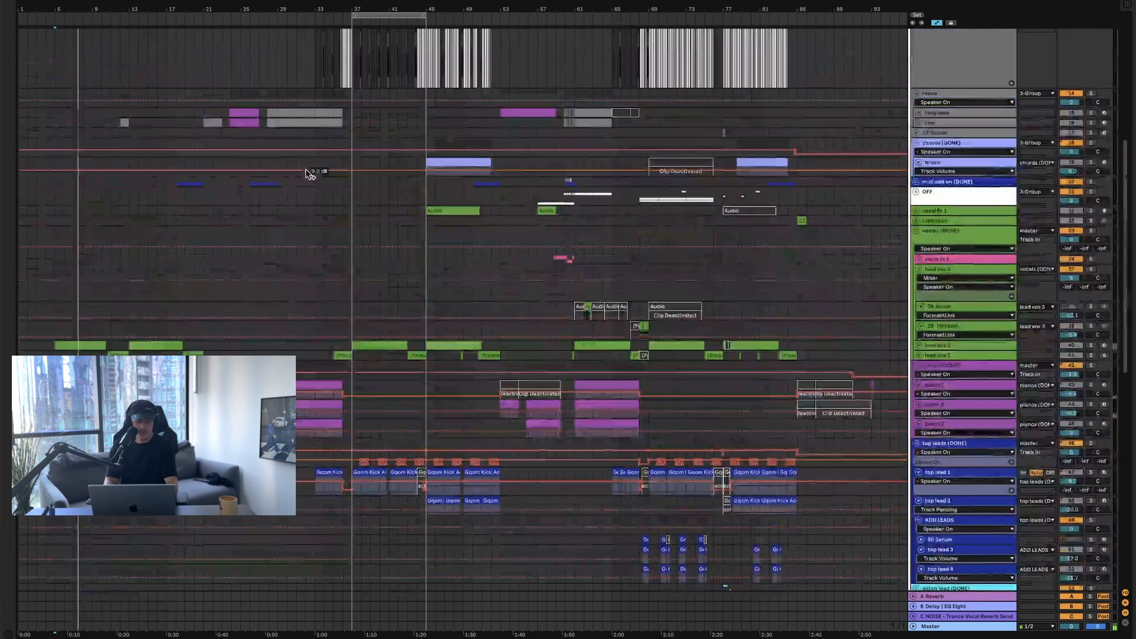
pyautogui.scroll(-9, 307, 171)
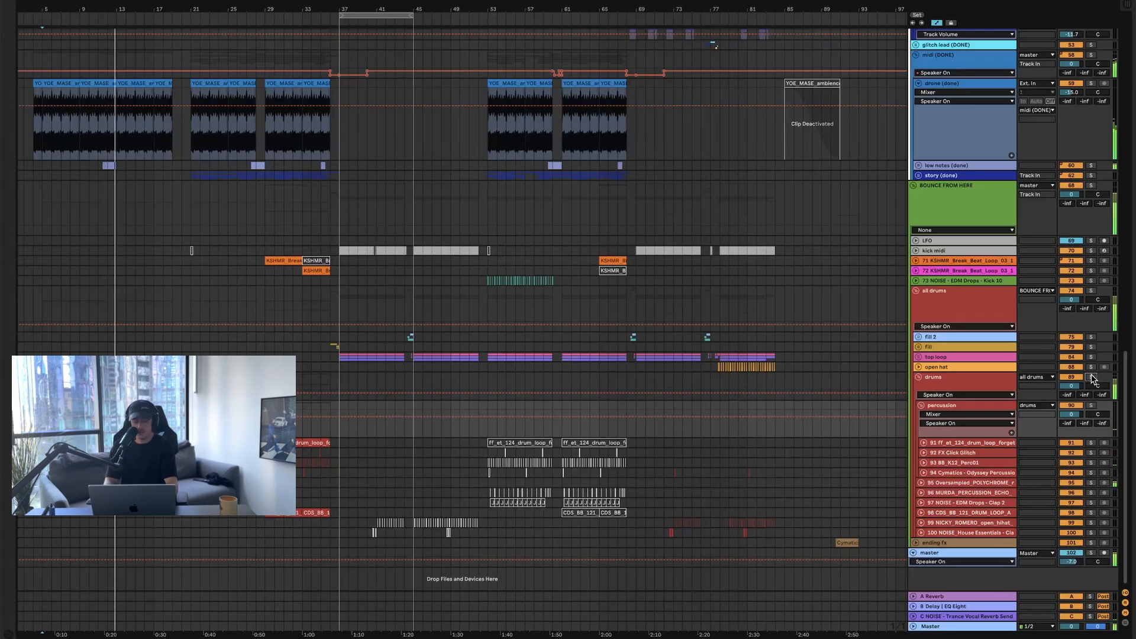
pyautogui.click(1092, 377)
pyautogui.press('space')
# - Replay the soloed drums from just before bar 12 and unfold the Cymatics Odyssey percussion and Oversampled Polychrome tracks
pyautogui.press('+')
pyautogui.press('+')
pyautogui.press('+')
pyautogui.press('+')
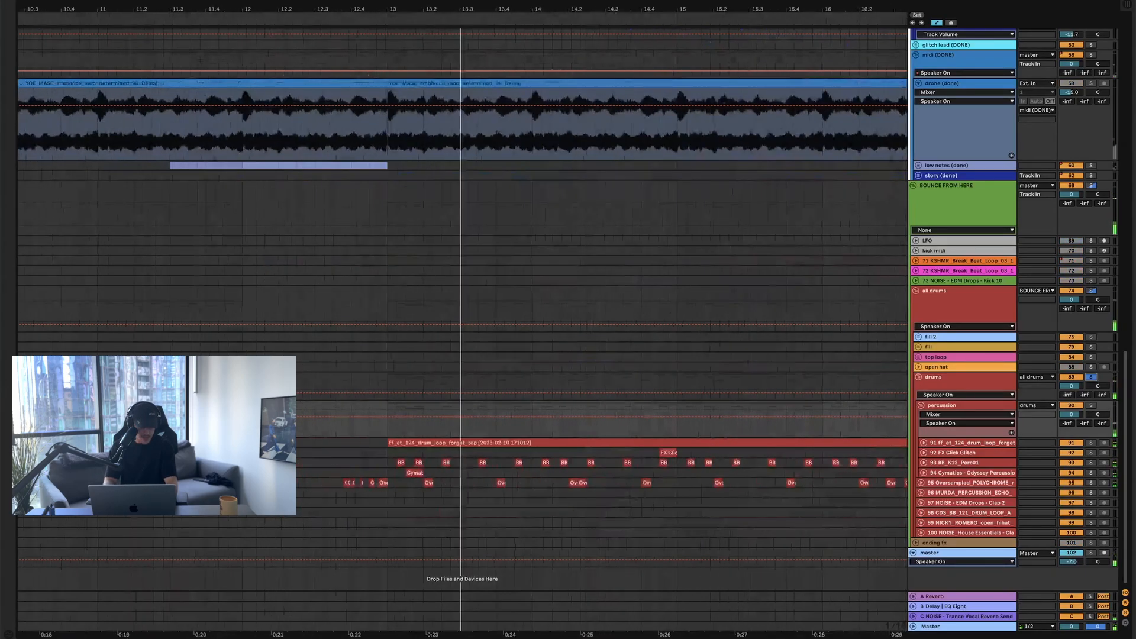
pyautogui.click(233, 462)
pyautogui.press('space')
pyautogui.click(923, 472)
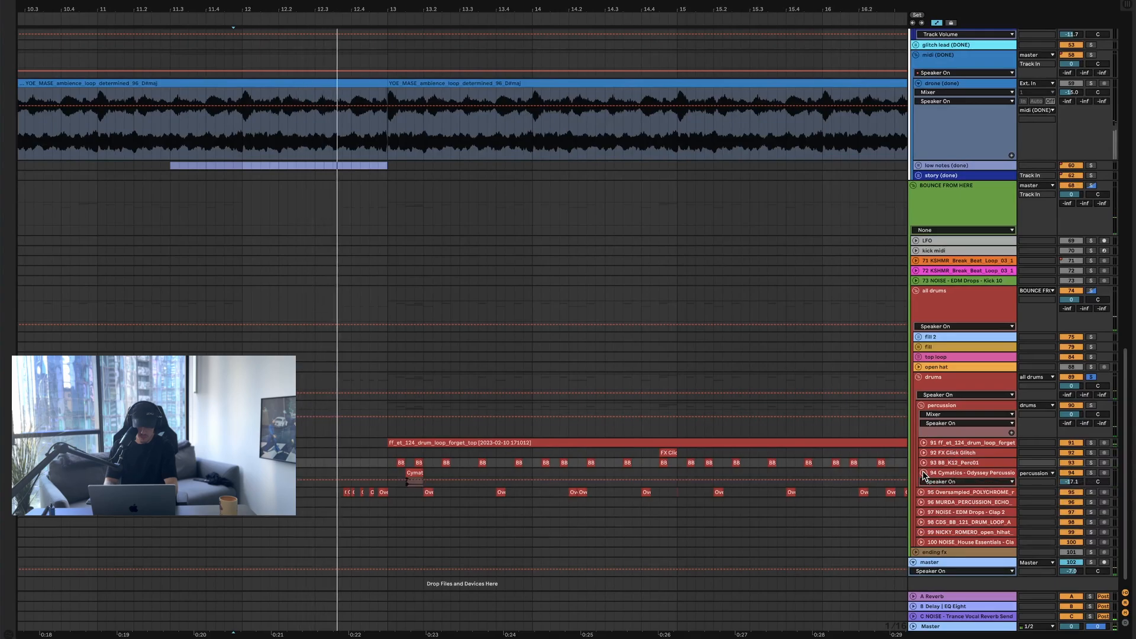
pyautogui.click(922, 493)
pyautogui.press('-')
pyautogui.press('-')
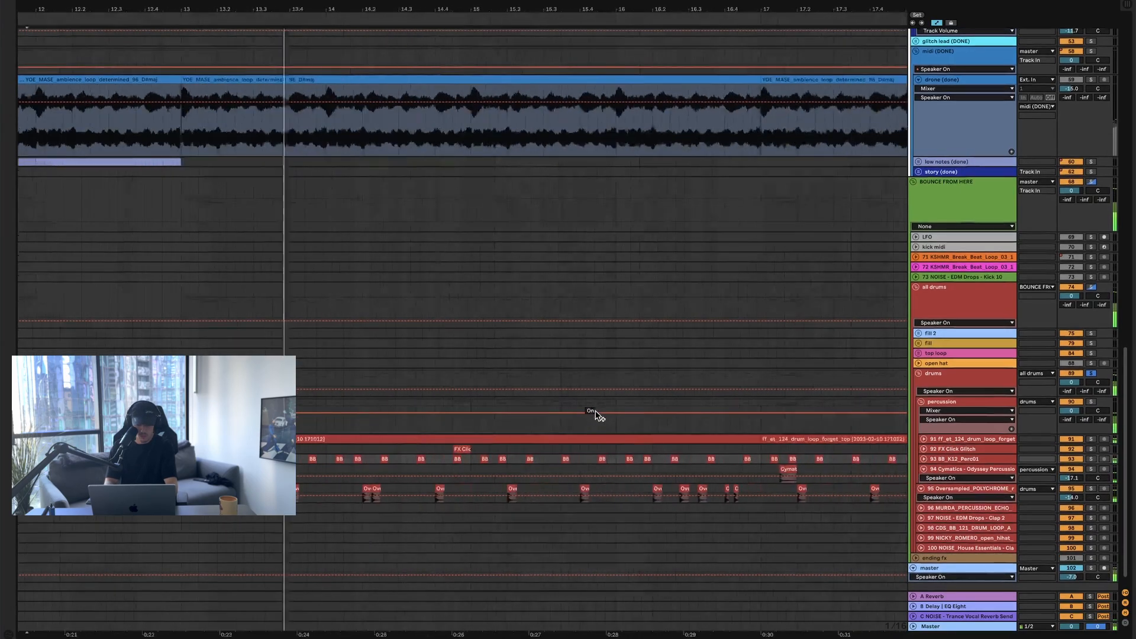
pyautogui.press('-')
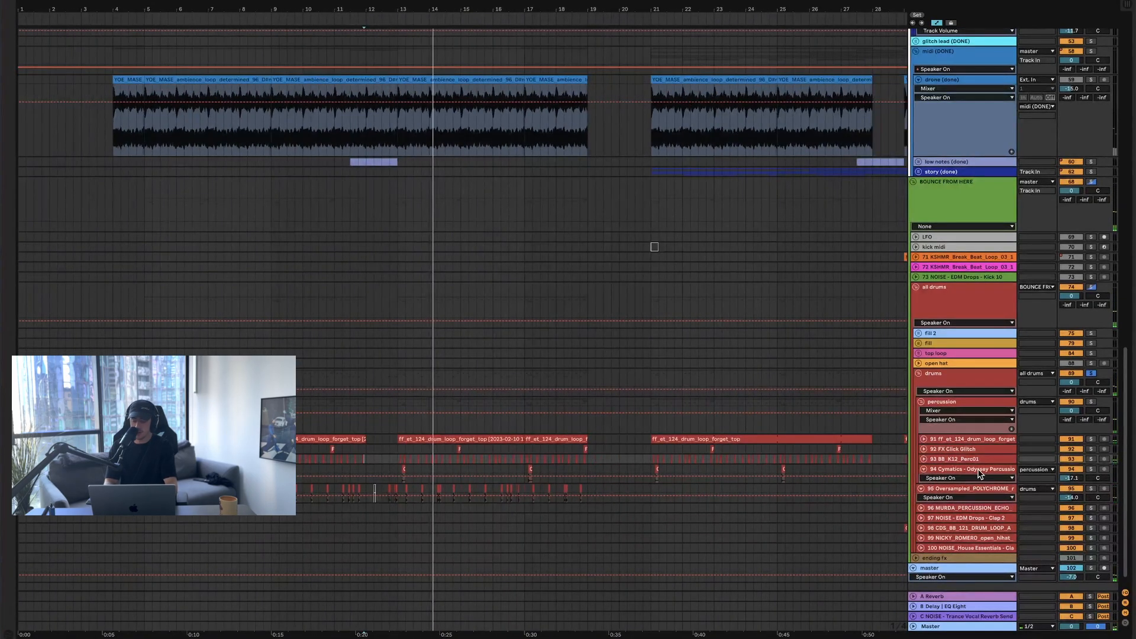
# - Expand the top loop group inside all drums and start playback within its first section, between bars 37 and 45
pyautogui.hscroll(6, 530, 401)
pyautogui.scroll(-3, 487, 396)
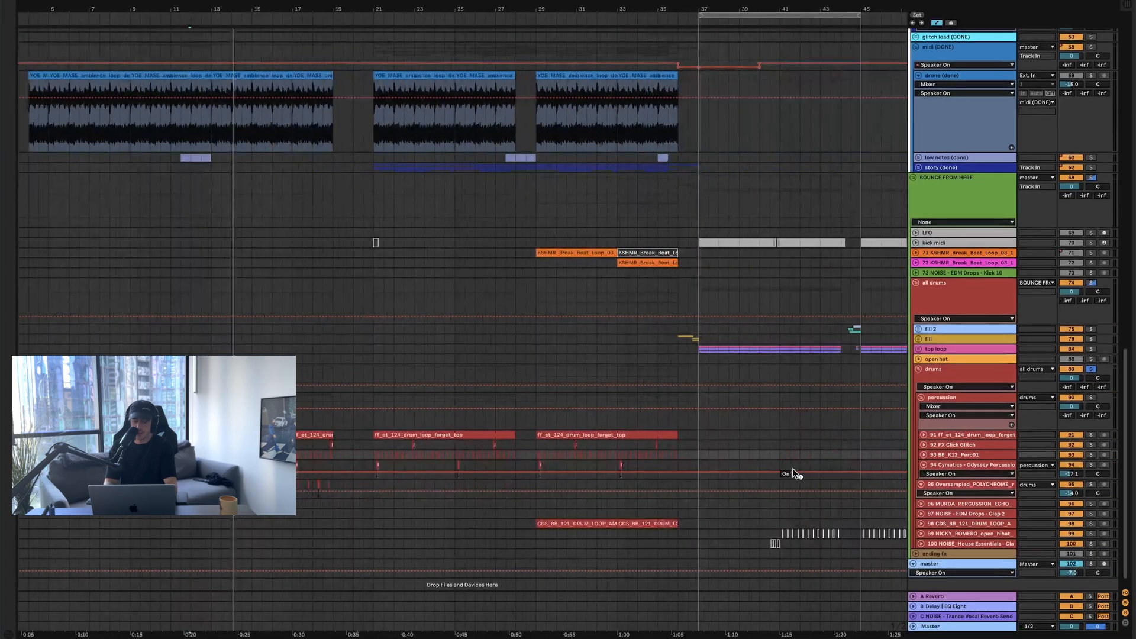
pyautogui.hscroll(7, 794, 470)
pyautogui.click(918, 338)
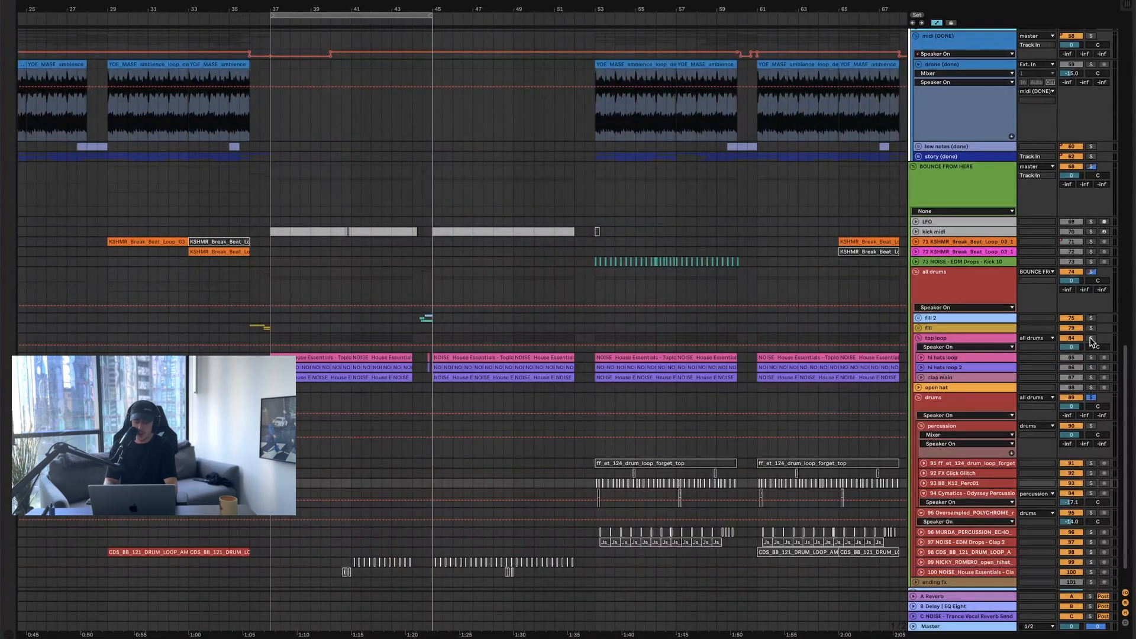
pyautogui.click(343, 348)
pyautogui.click(343, 358)
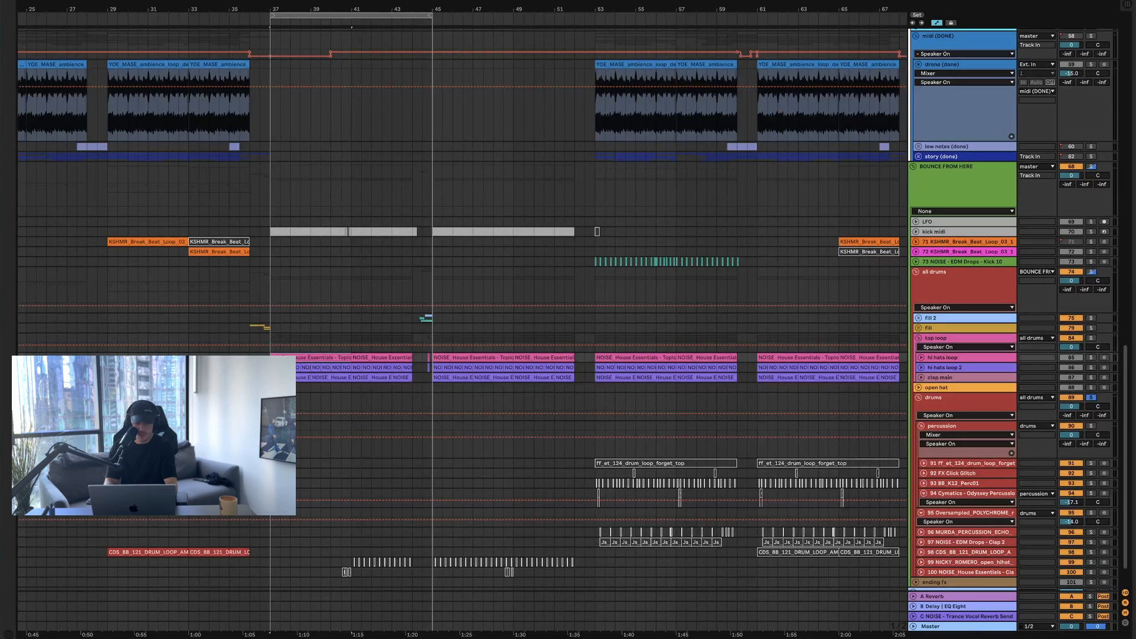
pyautogui.press('space')
# - Solo the top loop group, add the drums group to the solo, and play both from bar 37
pyautogui.scroll(5, 342, 362)
pyautogui.click(1092, 338)
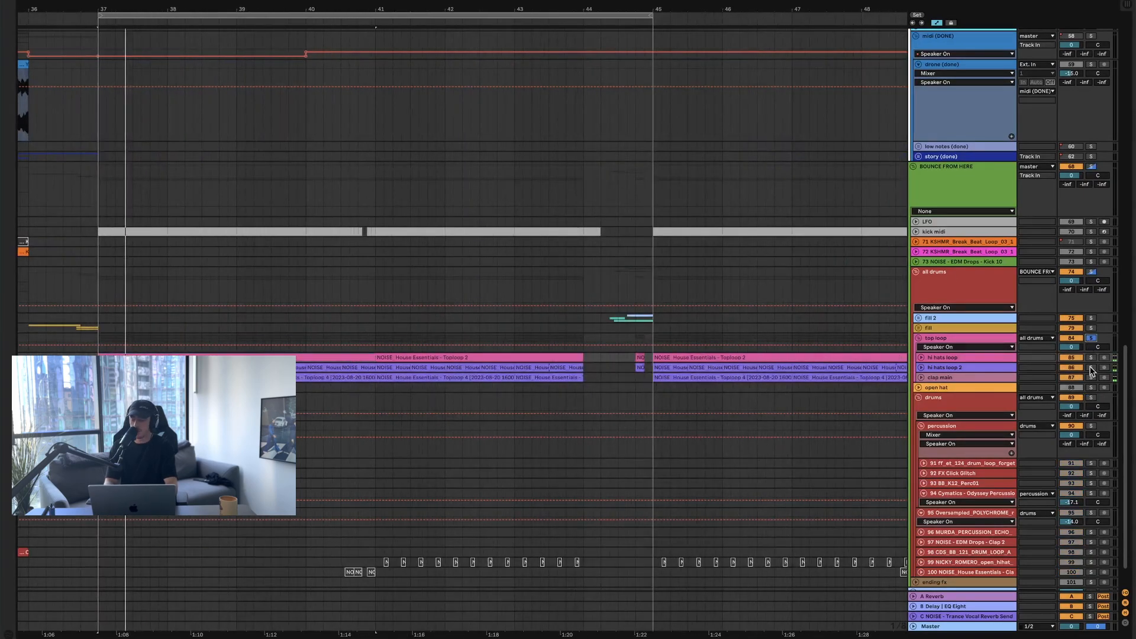
pyautogui.click(1092, 398)
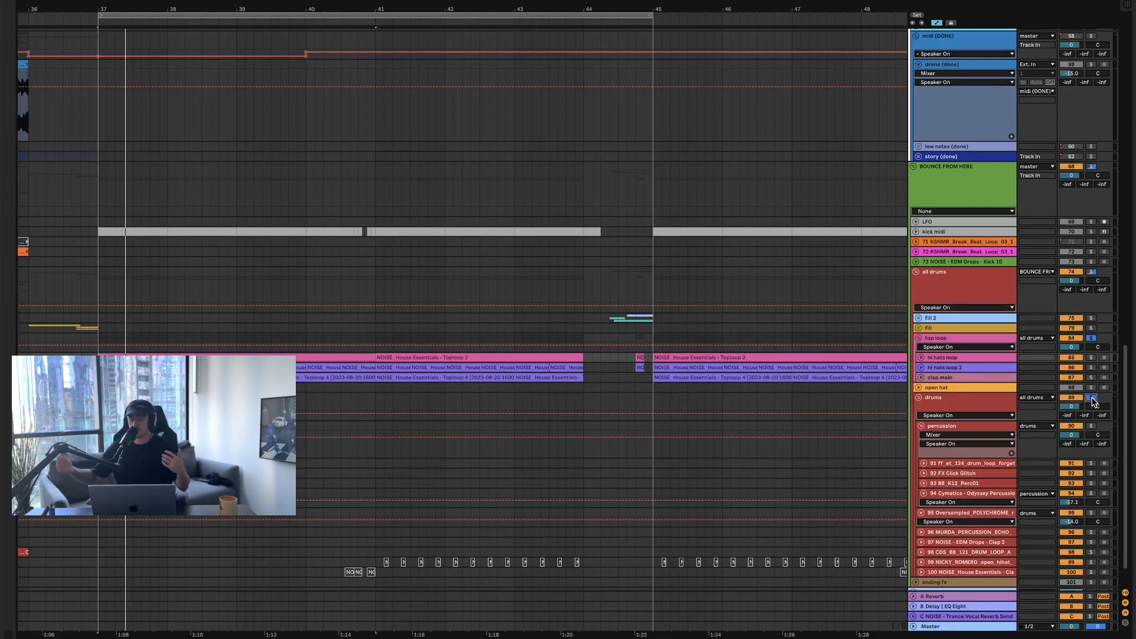
pyautogui.press('space')
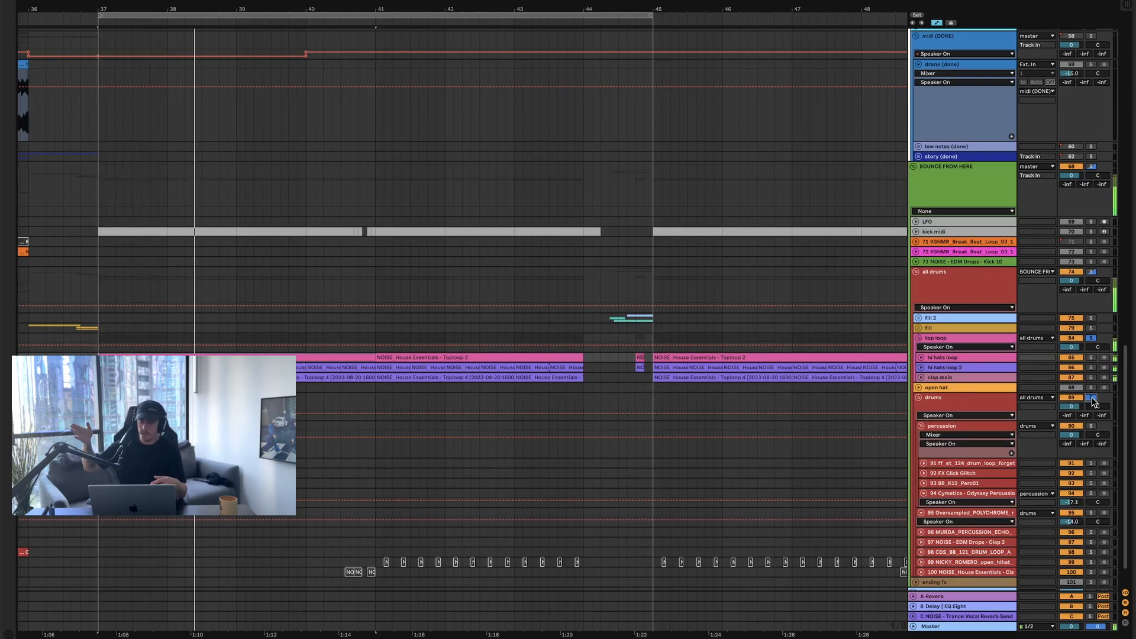
# - Examine the vocal, piano and lead tracks around bar 37 while the soloed drums play, and return to the drum tracks
pyautogui.press('space')
pyautogui.scroll(2, 322, 96)
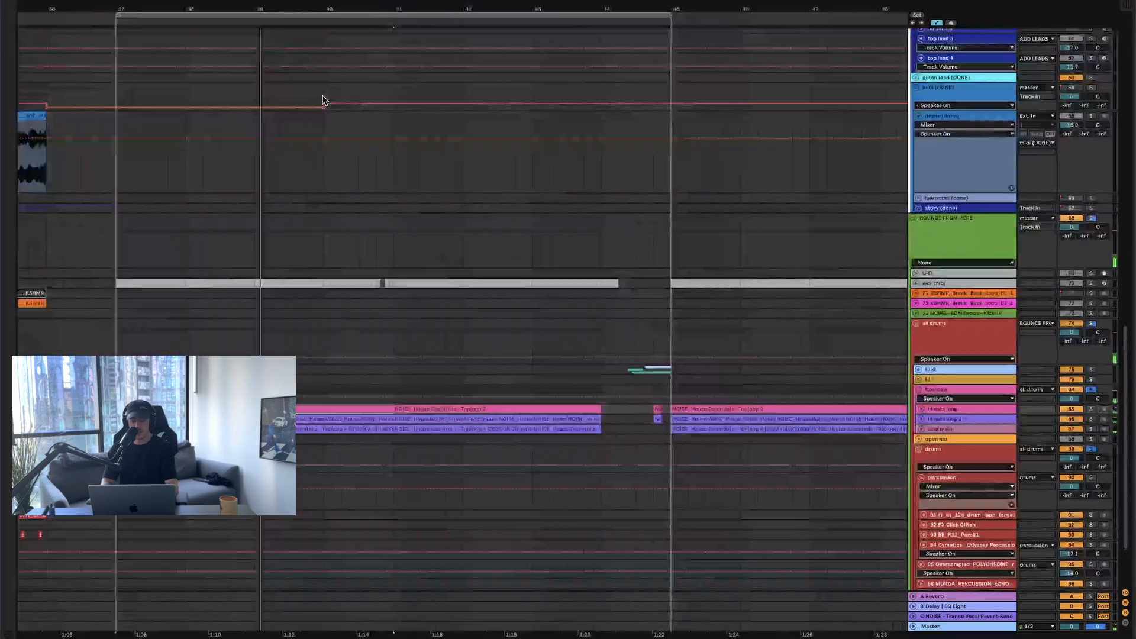
pyautogui.scroll(12, 323, 100)
pyautogui.scroll(-5, 323, 101)
pyautogui.scroll(1, 323, 100)
pyautogui.scroll(-8, 322, 101)
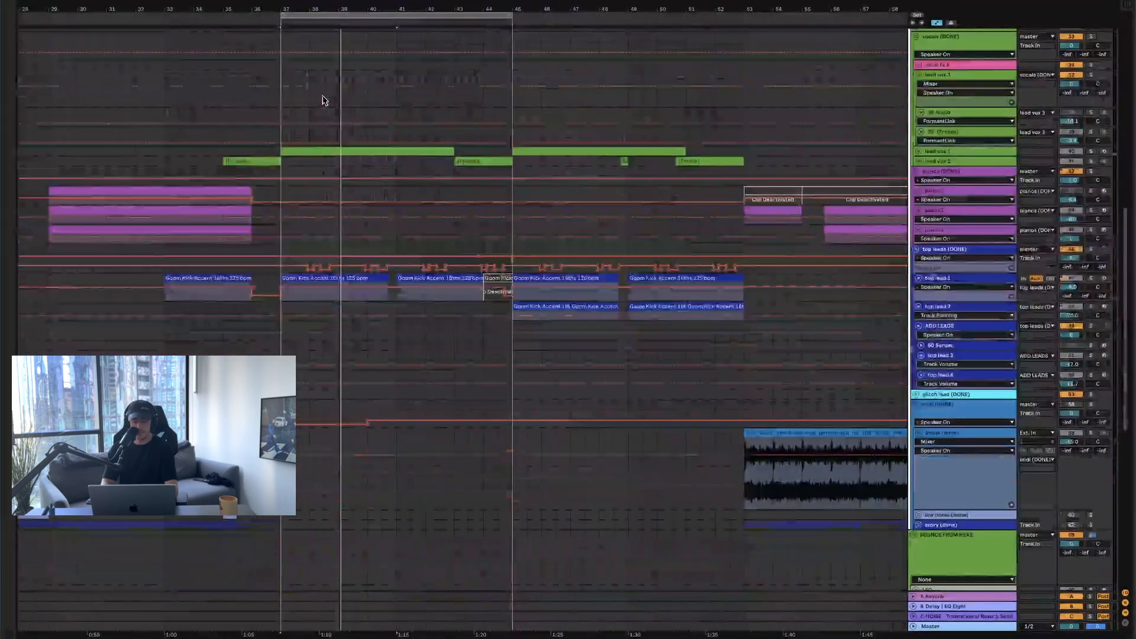
pyautogui.scroll(2, 326, 148)
pyautogui.scroll(-10, 330, 198)
pyautogui.hscroll(2, 467, 247)
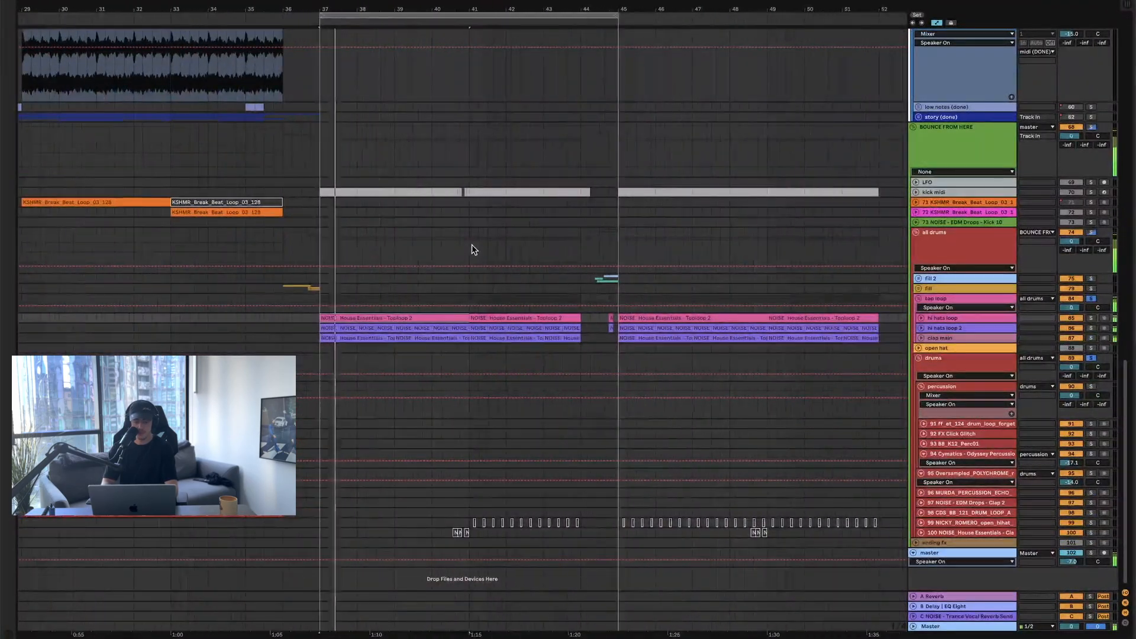
# - Solo and expand the fill group, and play its clips from just before bar 36
pyautogui.click(292, 288)
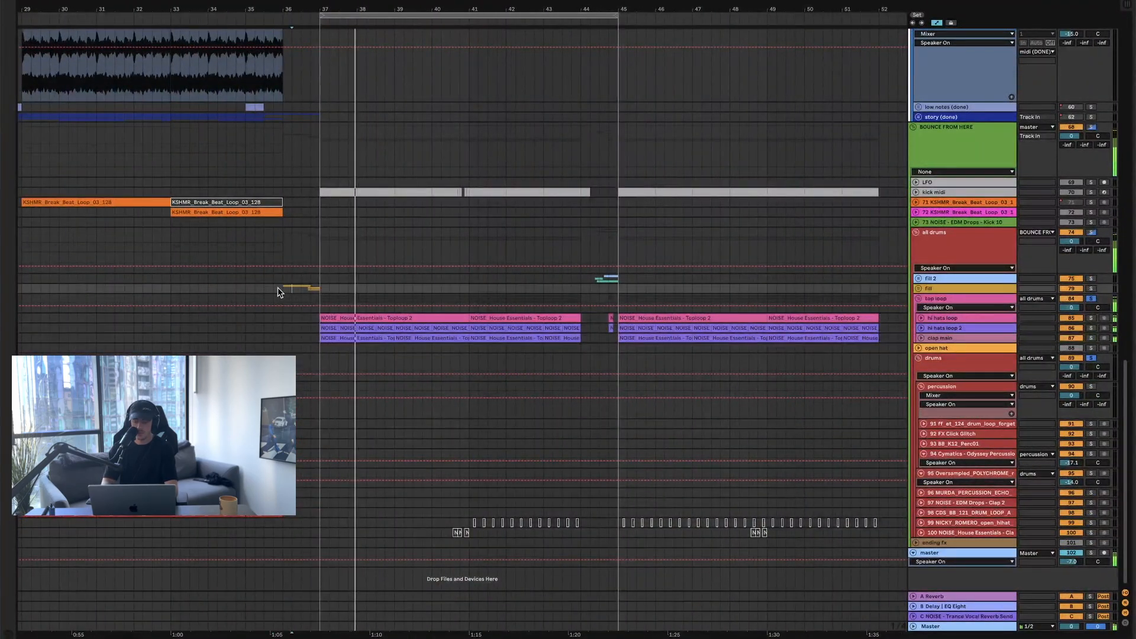
pyautogui.click(1091, 289)
pyautogui.click(918, 288)
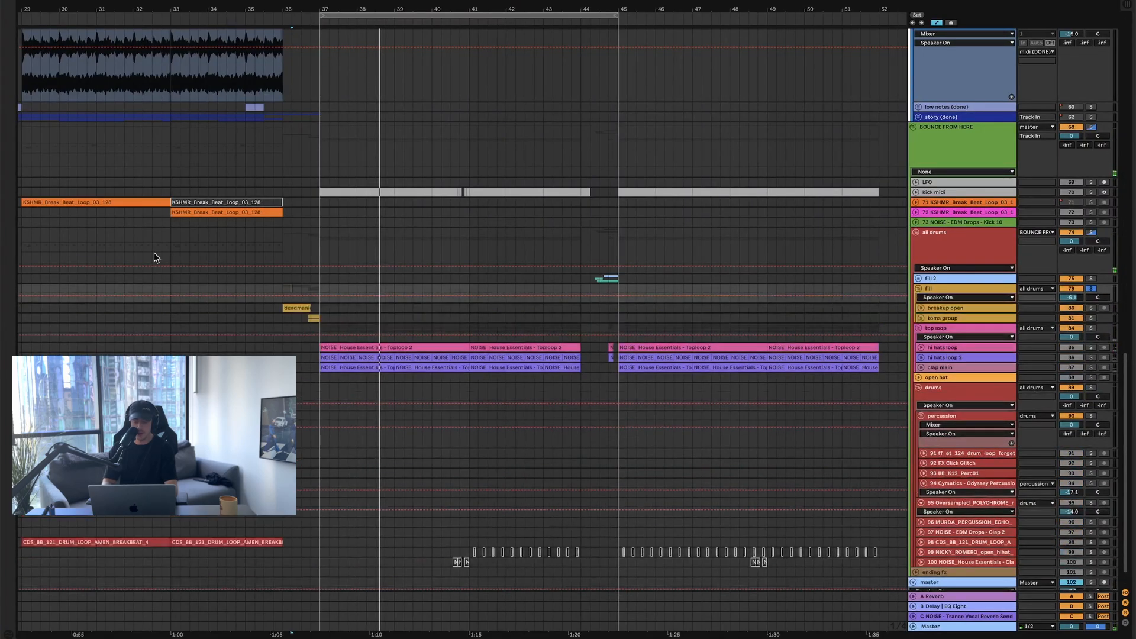
pyautogui.click(275, 313)
pyautogui.press('space')
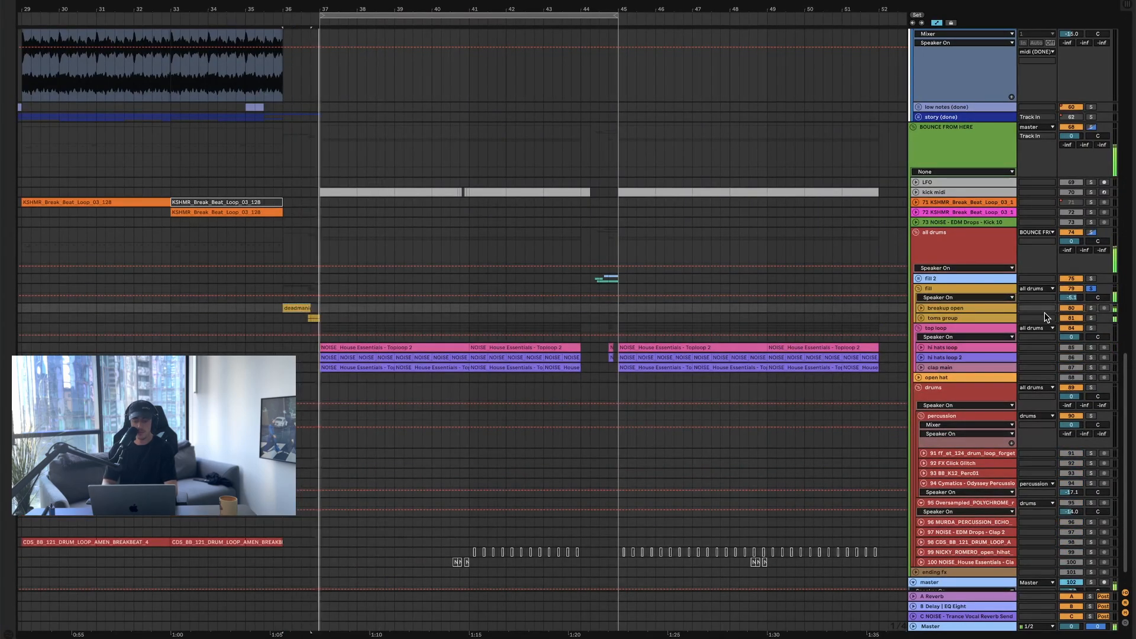
# - Solo the fill 2 group and play it from about bar 44
pyautogui.click(590, 278)
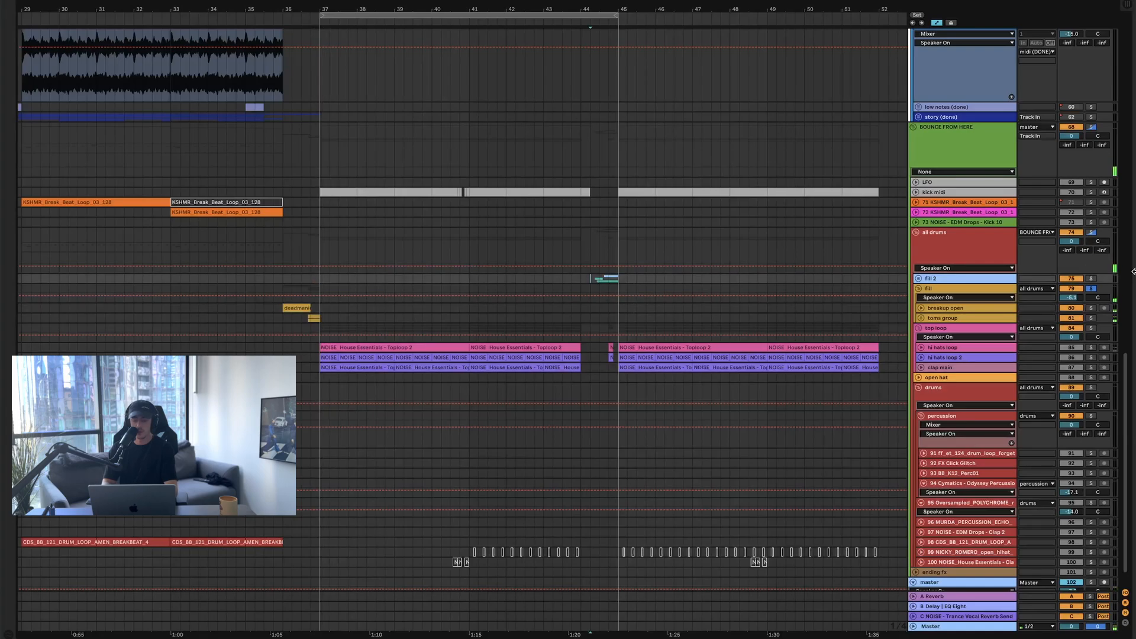
pyautogui.press('space')
pyautogui.click(1091, 278)
pyautogui.press('space')
pyautogui.press('space')
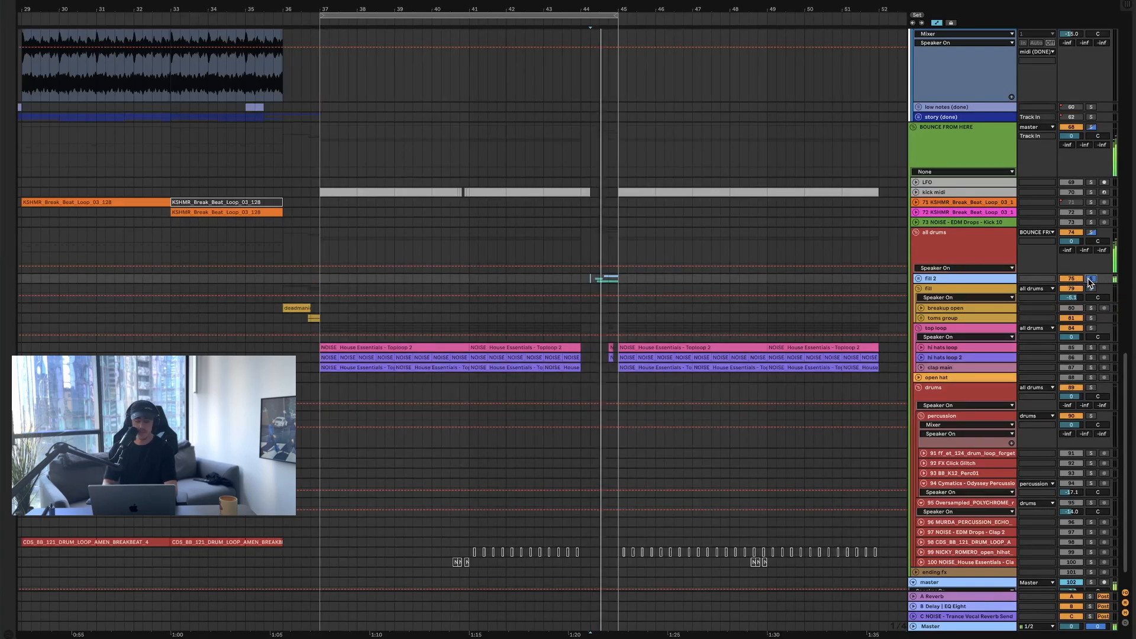
# - Solo the vocal fx 1 group and play it from about bar 58, just ahead of its first clip
pyautogui.scroll(-6, 459, 275)
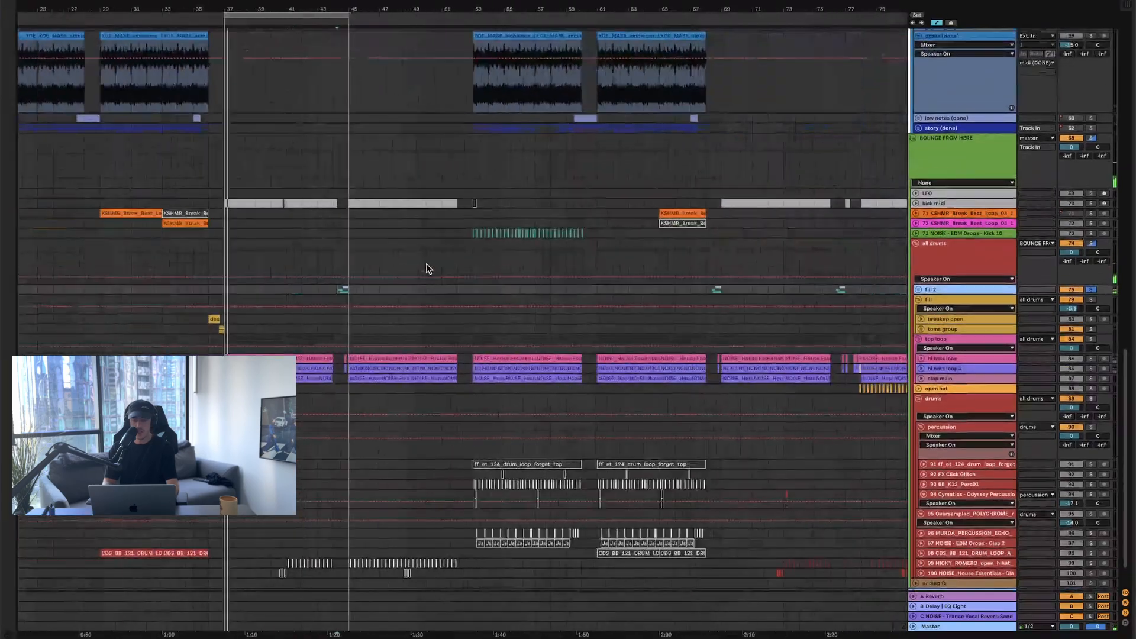
pyautogui.scroll(-2, 430, 269)
pyautogui.scroll(15, 429, 268)
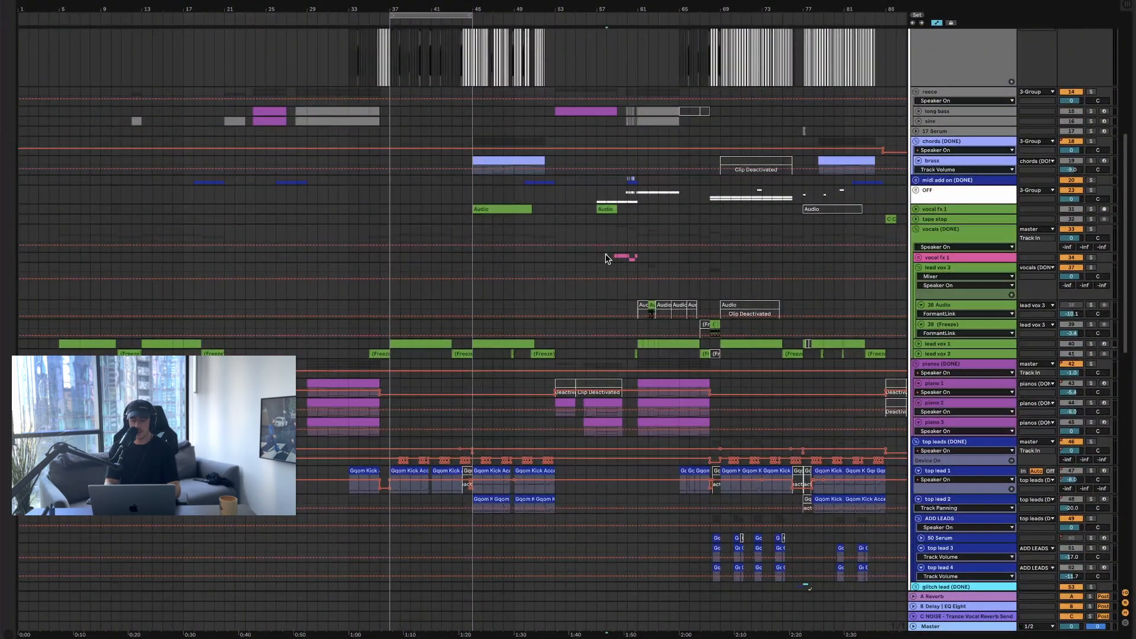
pyautogui.click(607, 260)
pyautogui.scroll(5, 639, 262)
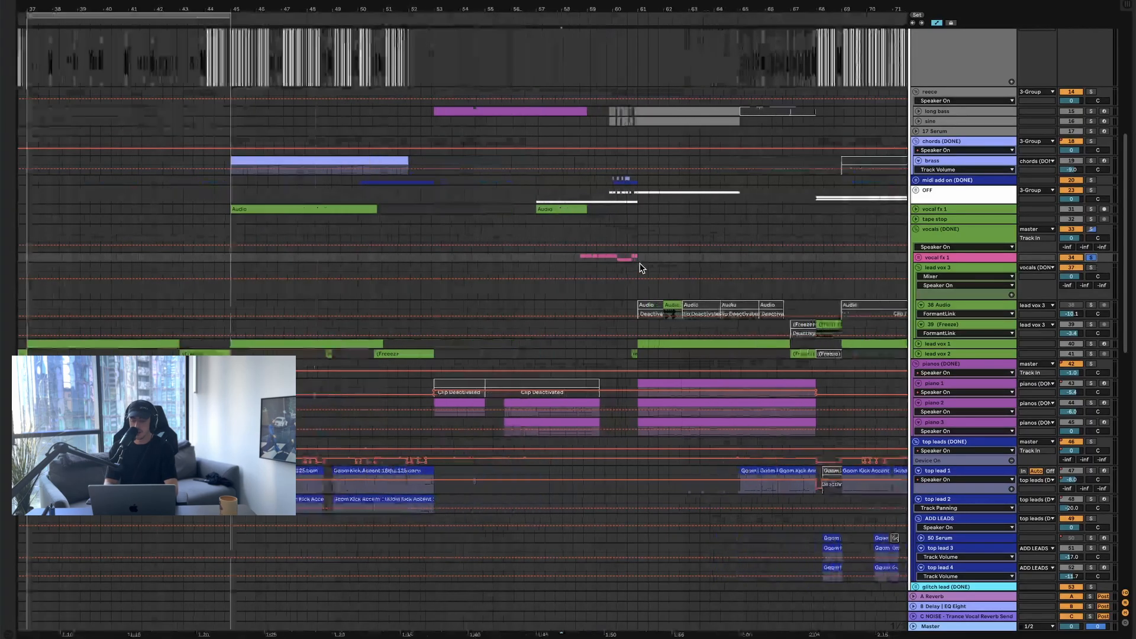
pyautogui.click(552, 249)
pyautogui.click(551, 263)
pyautogui.press('space')
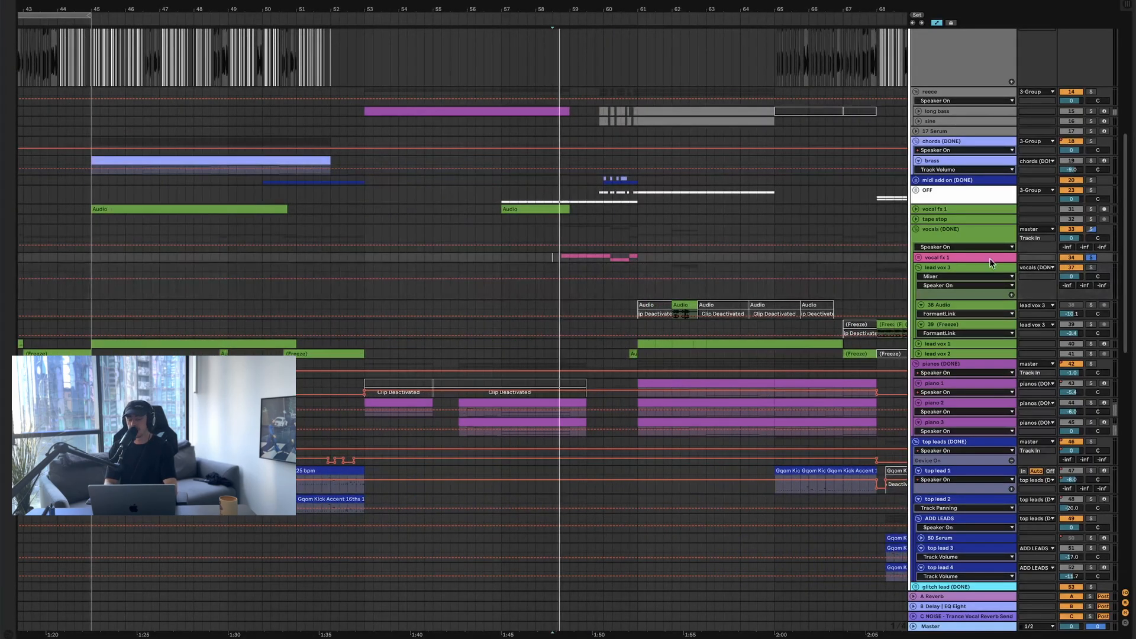
# - Expand the vocal fx 1 group to inspect its vocal addon and dry tracks, and expand the OFF group
pyautogui.click(920, 259)
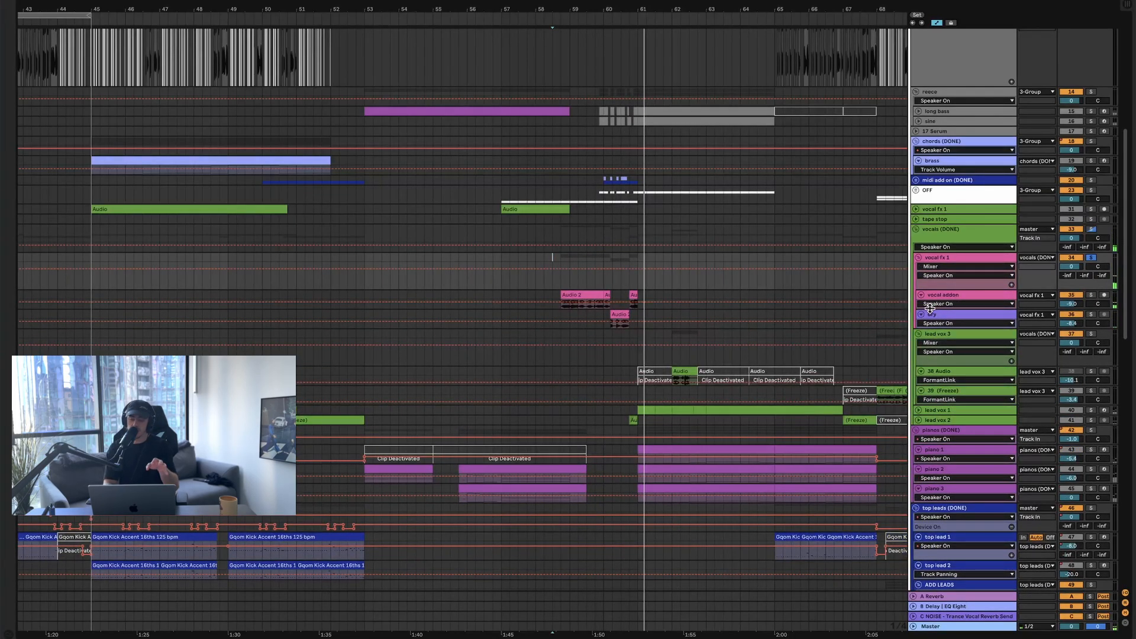
pyautogui.click(944, 296)
pyautogui.click(944, 317)
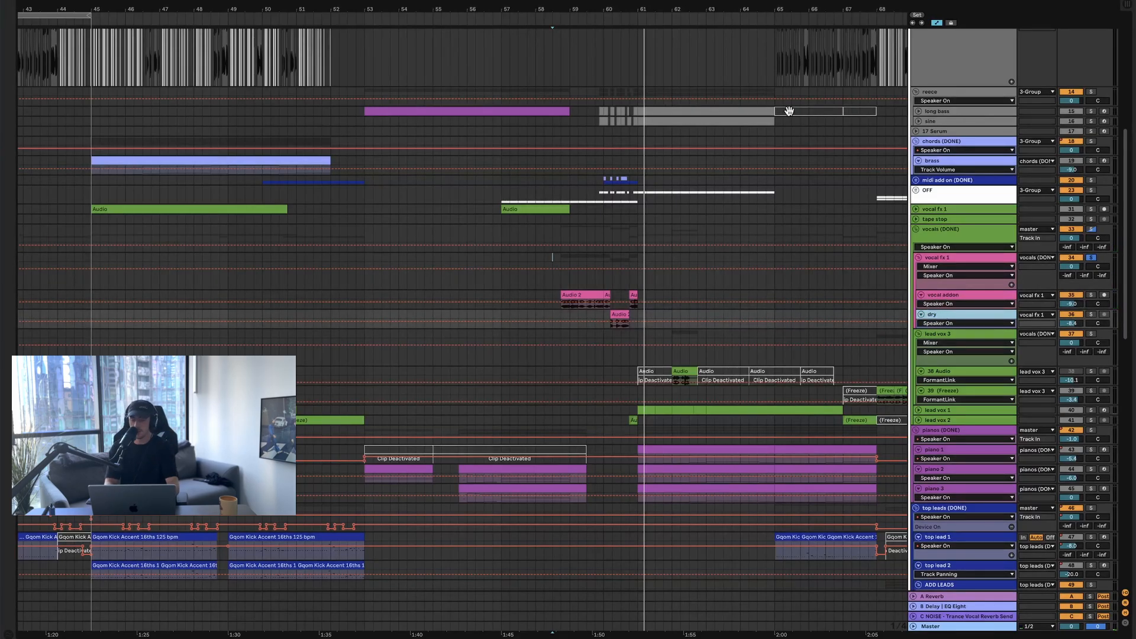
pyautogui.click(915, 192)
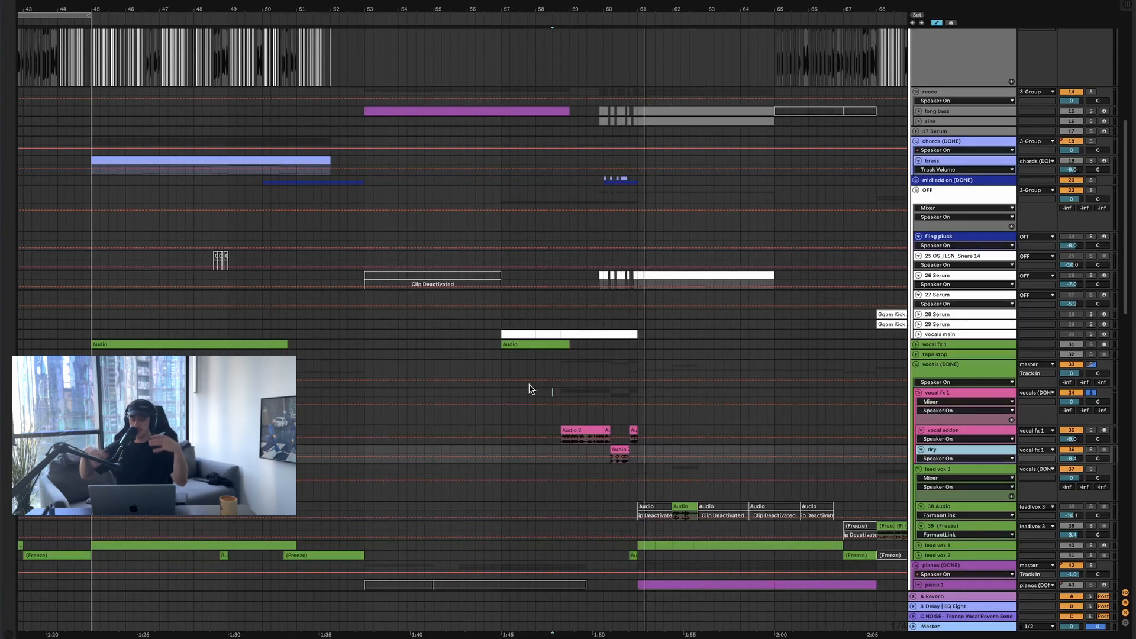
# - Solo the midi add on group and play its short clips from bar 60
pyautogui.click(1091, 180)
pyautogui.click(618, 189)
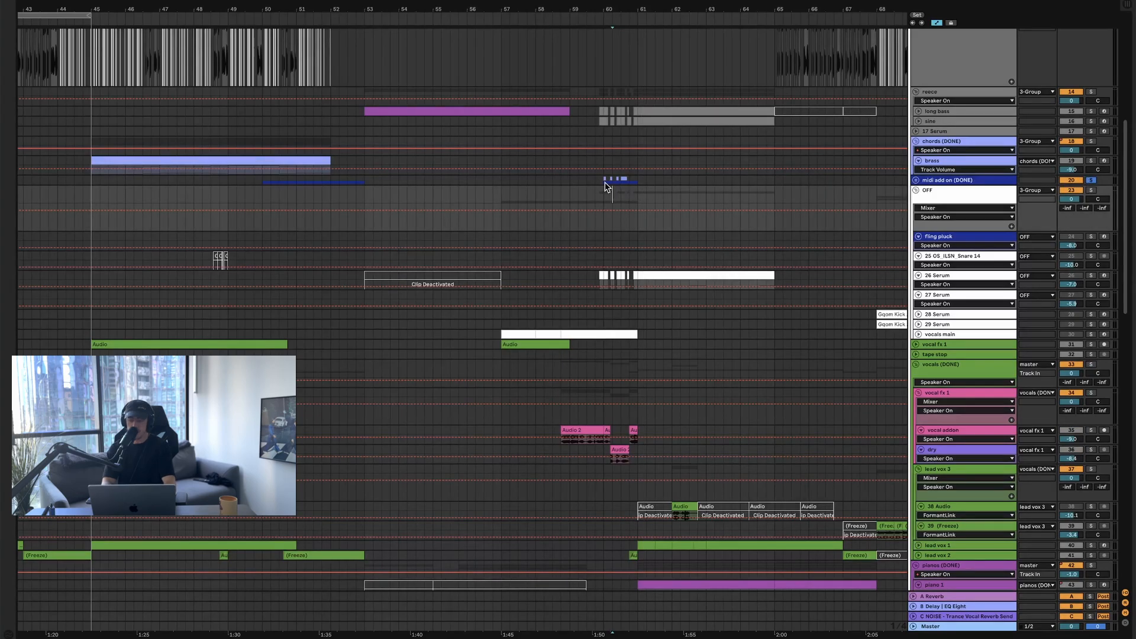
pyautogui.click(605, 183)
pyautogui.press('space')
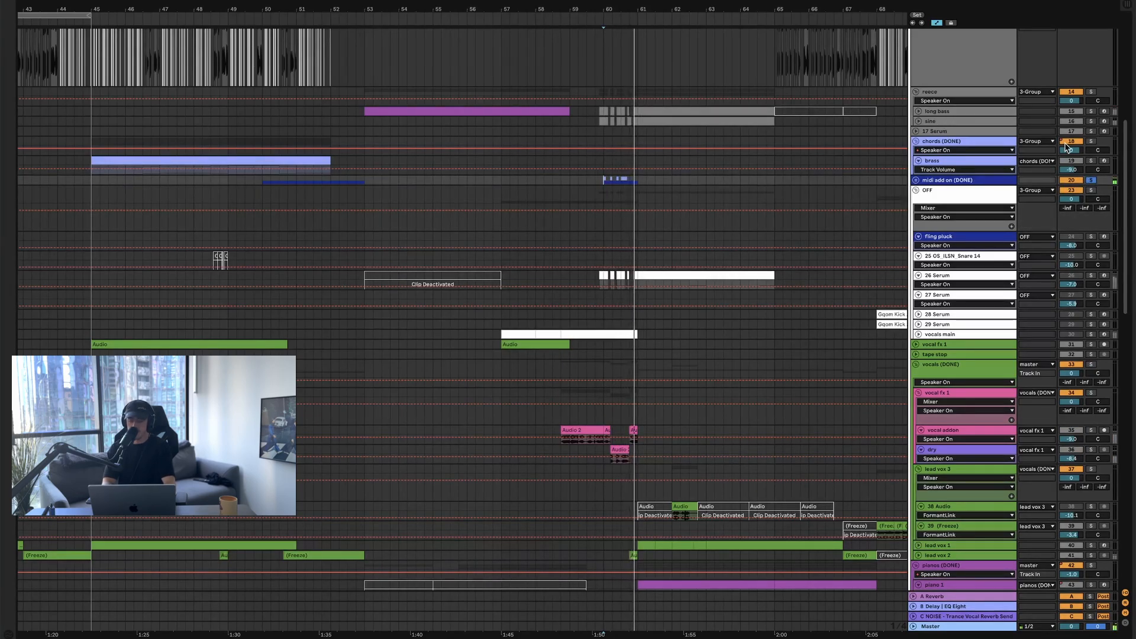
# - Clear the solo and play the full mix from about bar 58
pyautogui.click(1091, 142)
pyautogui.click(1091, 142)
pyautogui.click(543, 170)
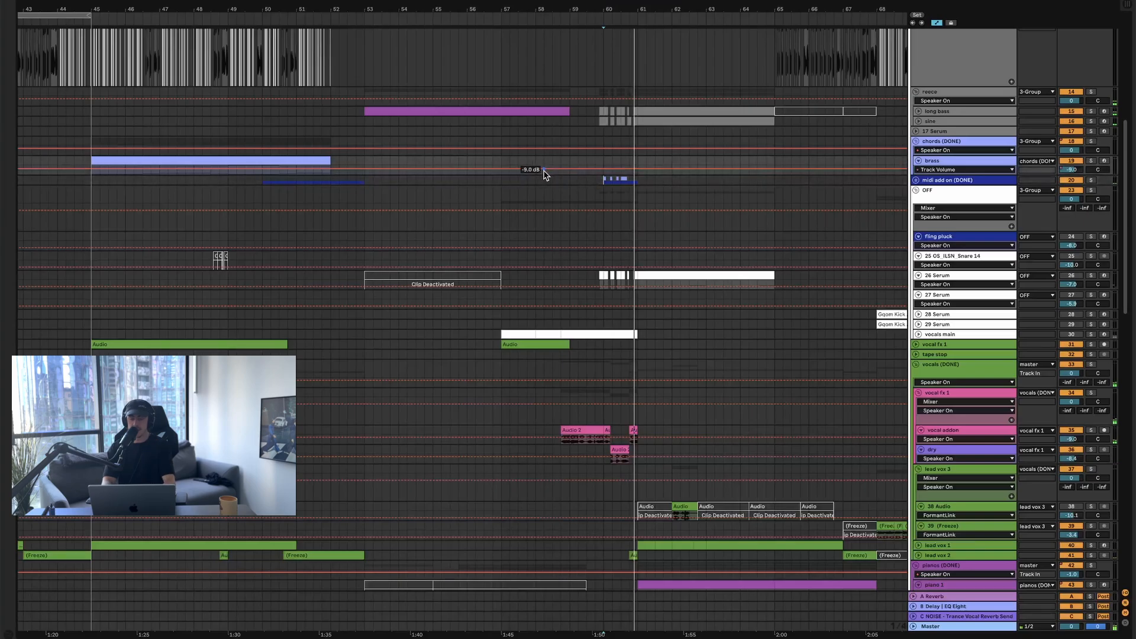
pyautogui.click(544, 181)
pyautogui.press('space')
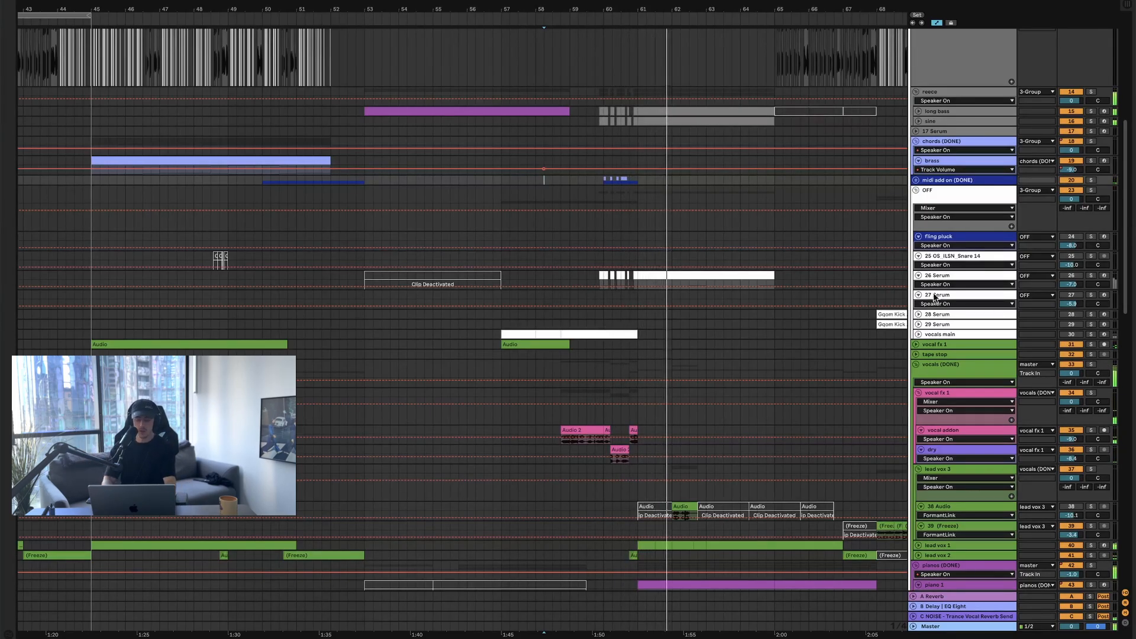
# - Select the three short frozen clips in lead vox 3 at bar 68 and play the full mix from bar 67
pyautogui.scroll(-6, 527, 212)
pyautogui.hscroll(5, 527, 212)
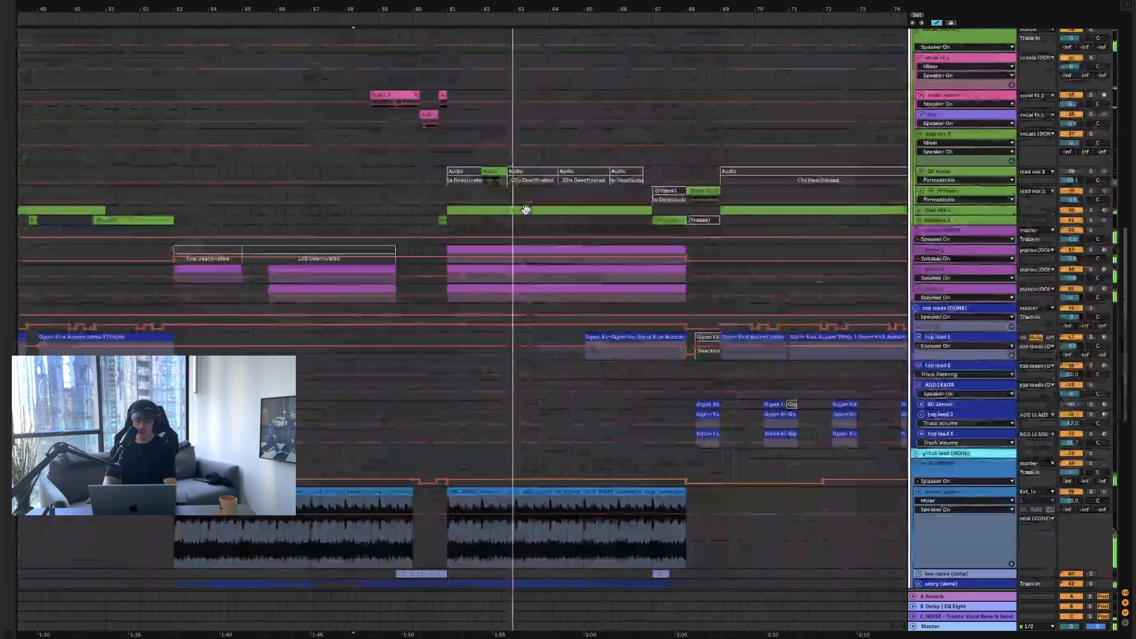
pyautogui.click(1077, 171)
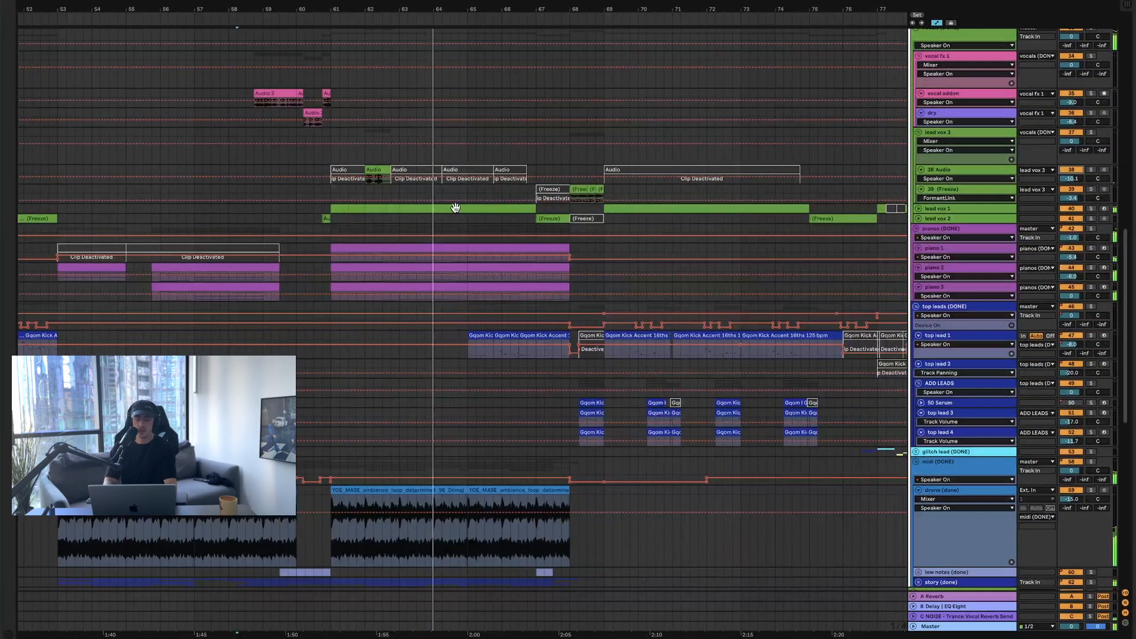
pyautogui.scroll(5, 600, 207)
pyautogui.hscroll(4, 600, 207)
pyautogui.scroll(4, 600, 207)
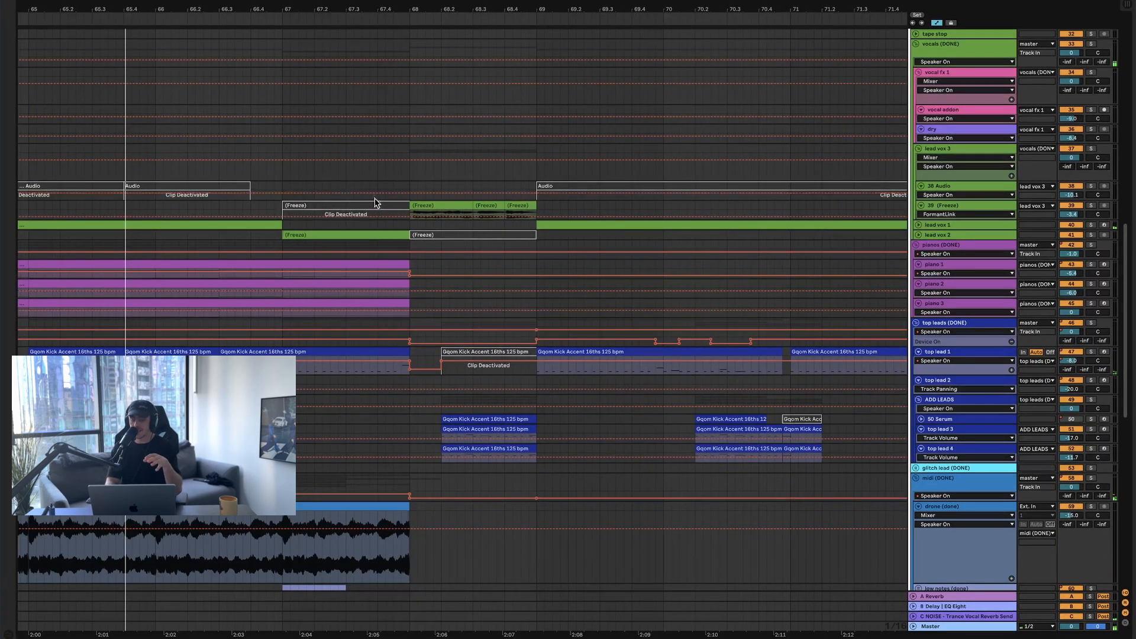
pyautogui.click(355, 206)
pyautogui.click(467, 197)
pyautogui.click(445, 206)
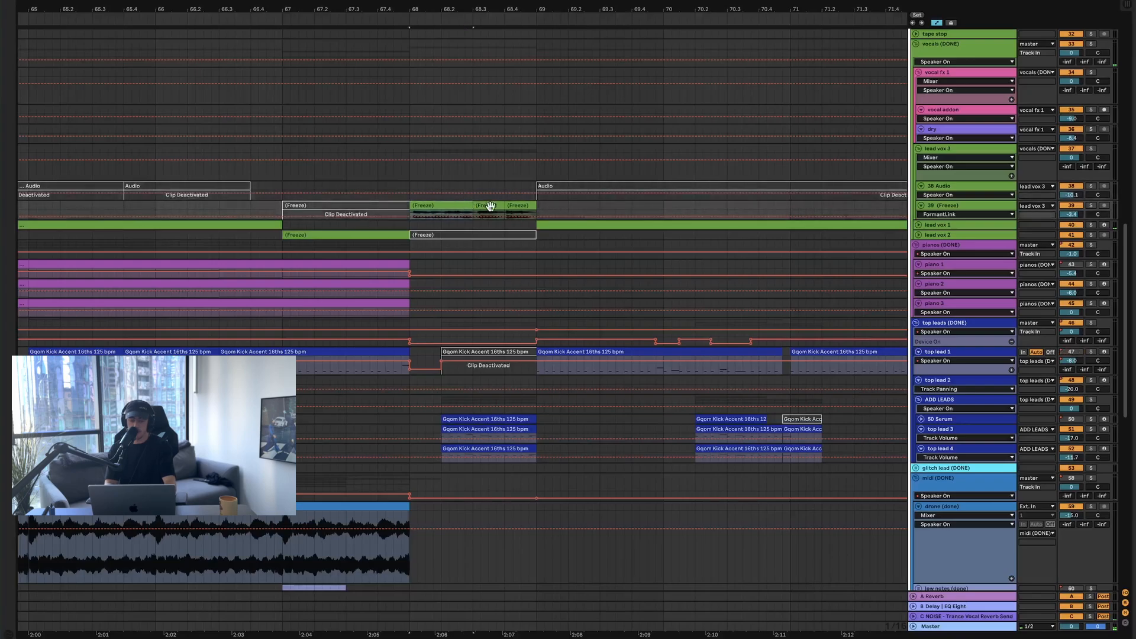
pyautogui.keyDown('shift'); pyautogui.click(528, 205); pyautogui.keyUp('shift')
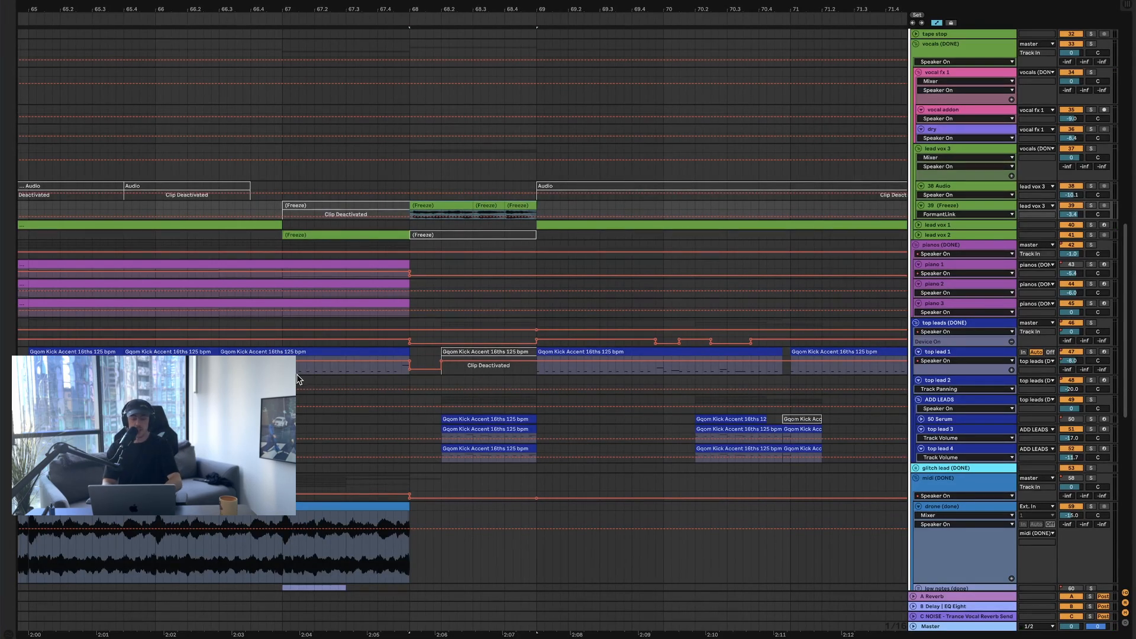
pyautogui.click(285, 383)
pyautogui.press('space')
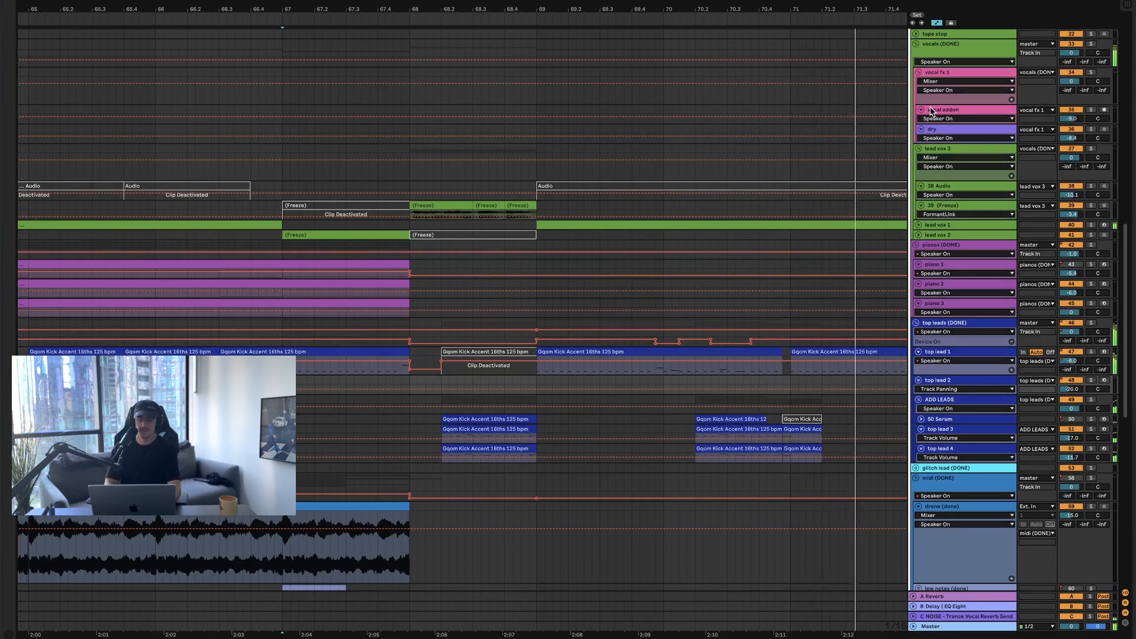
# - Collapse the vocal fx 1 and lead vox 3 groups, and expand the fx group to show its riser and impact tracks
pyautogui.click(919, 72)
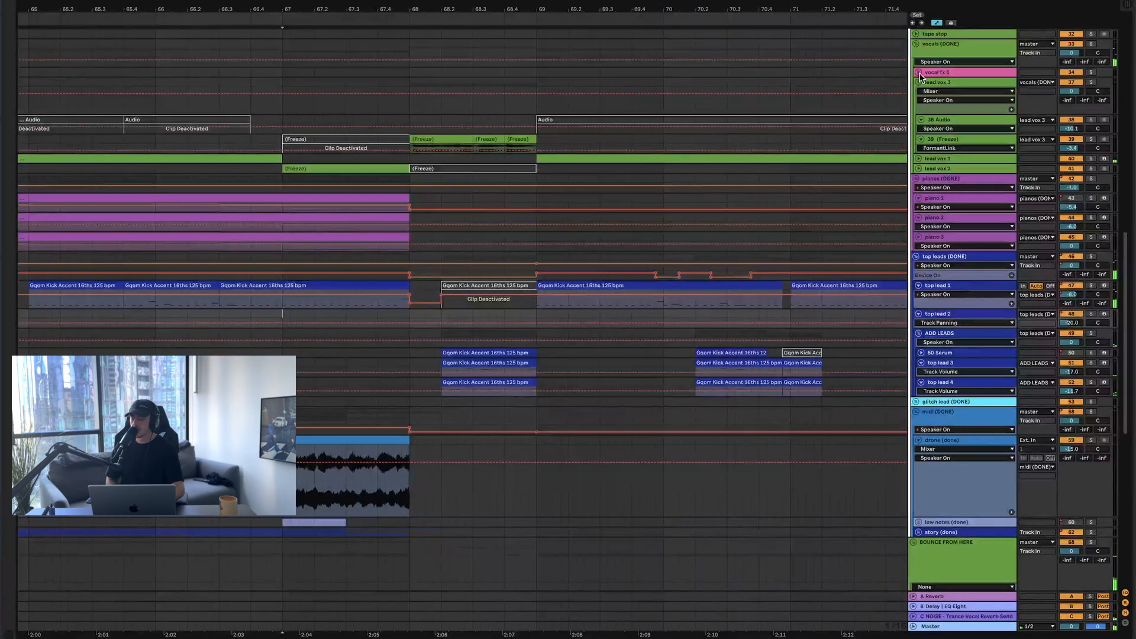
pyautogui.click(919, 82)
pyautogui.scroll(10, 737, 139)
pyautogui.scroll(-8, 739, 142)
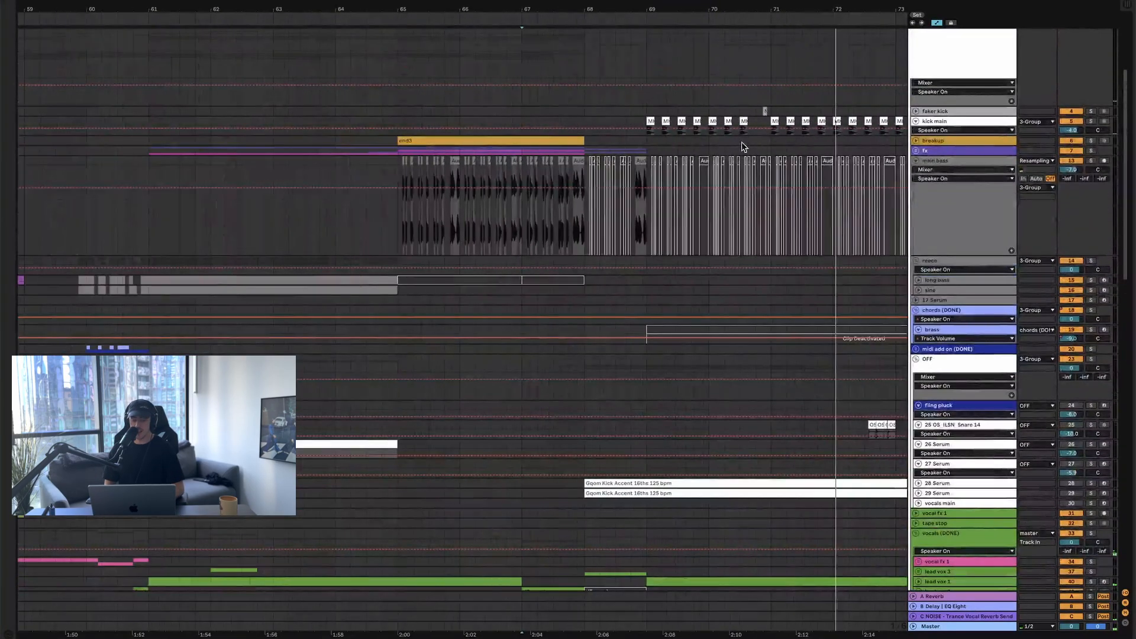
pyautogui.click(899, 155)
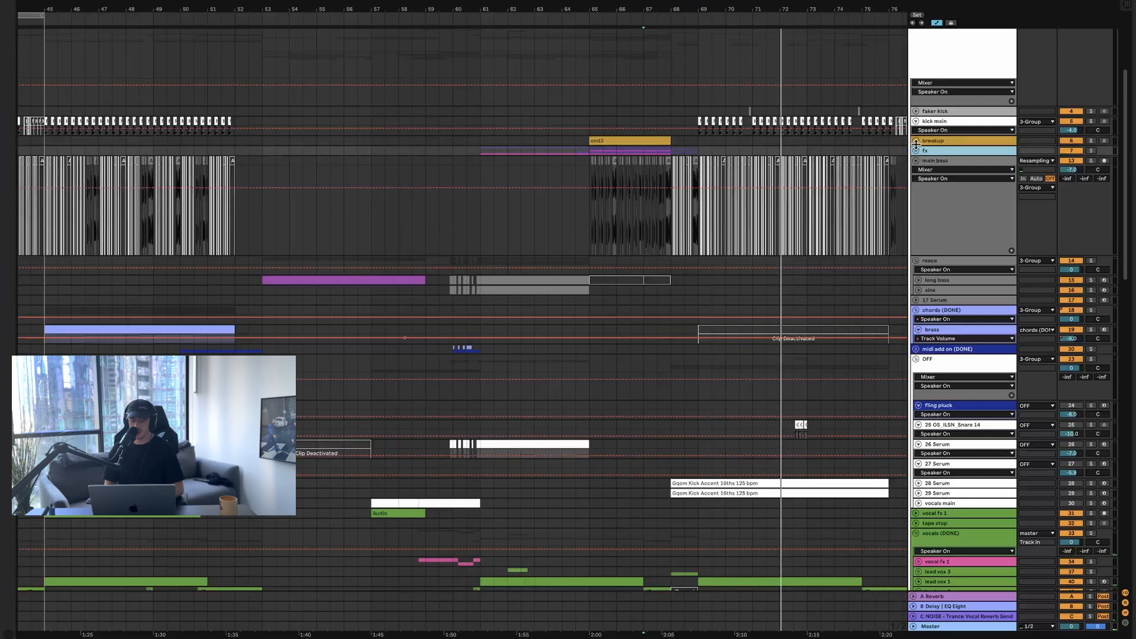
pyautogui.click(916, 151)
pyautogui.scroll(-5, 595, 190)
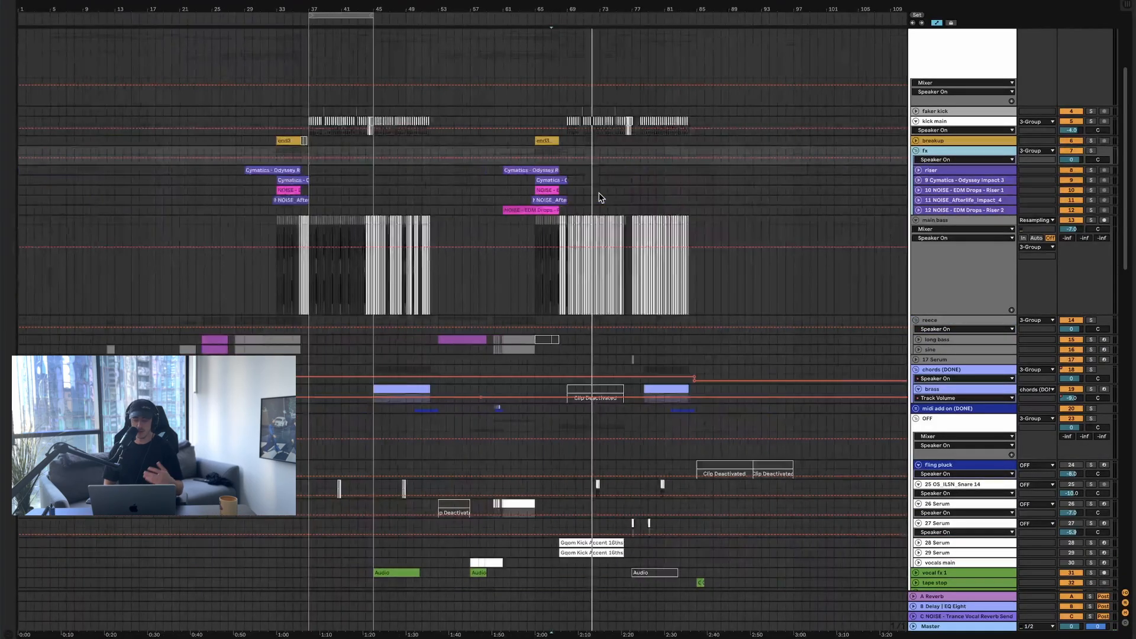
# - Show the device chains of the BOUNCE FROM HERE and all drums groups
pyautogui.scroll(-15, 417, 184)
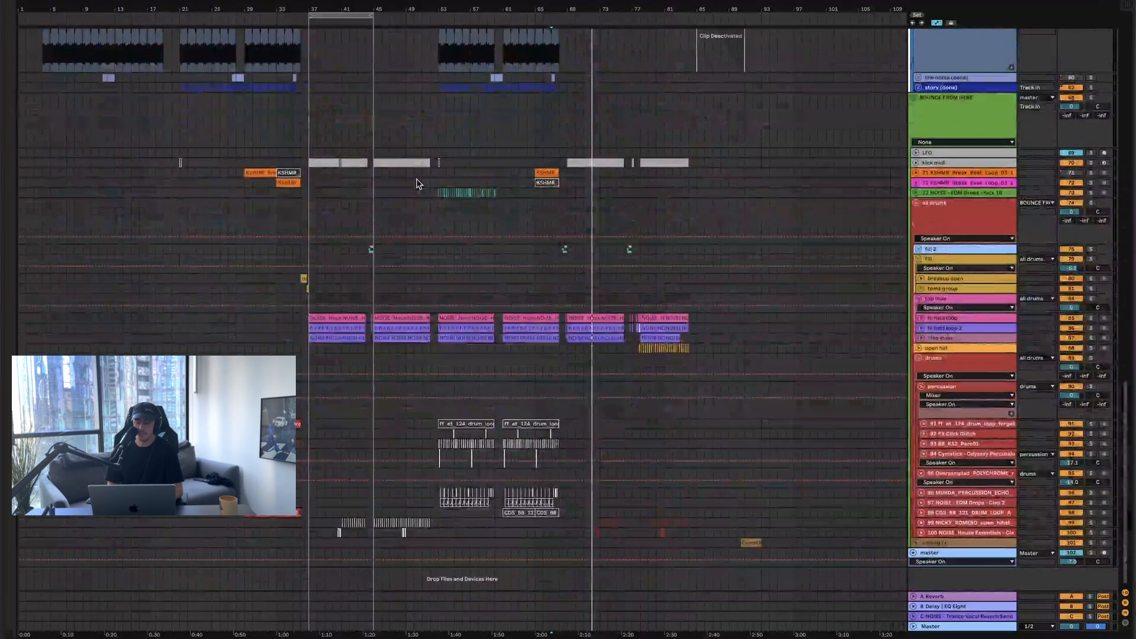
pyautogui.click(993, 224)
pyautogui.click(944, 123)
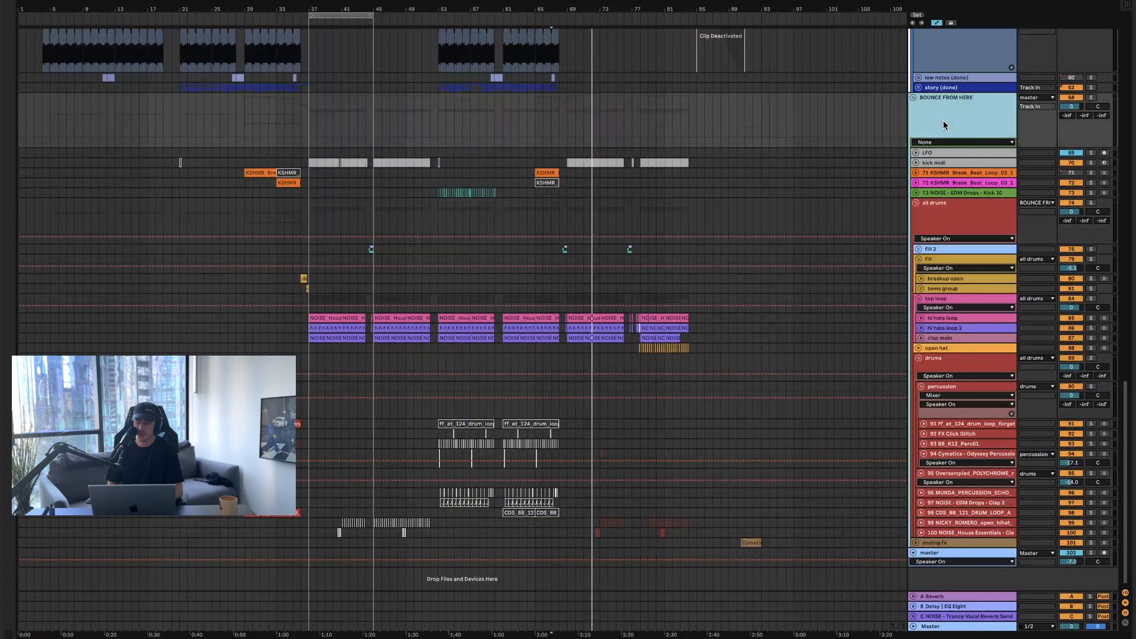
pyautogui.doubleClick(945, 123)
pyautogui.click(944, 112)
pyautogui.click(945, 194)
pyautogui.click(944, 203)
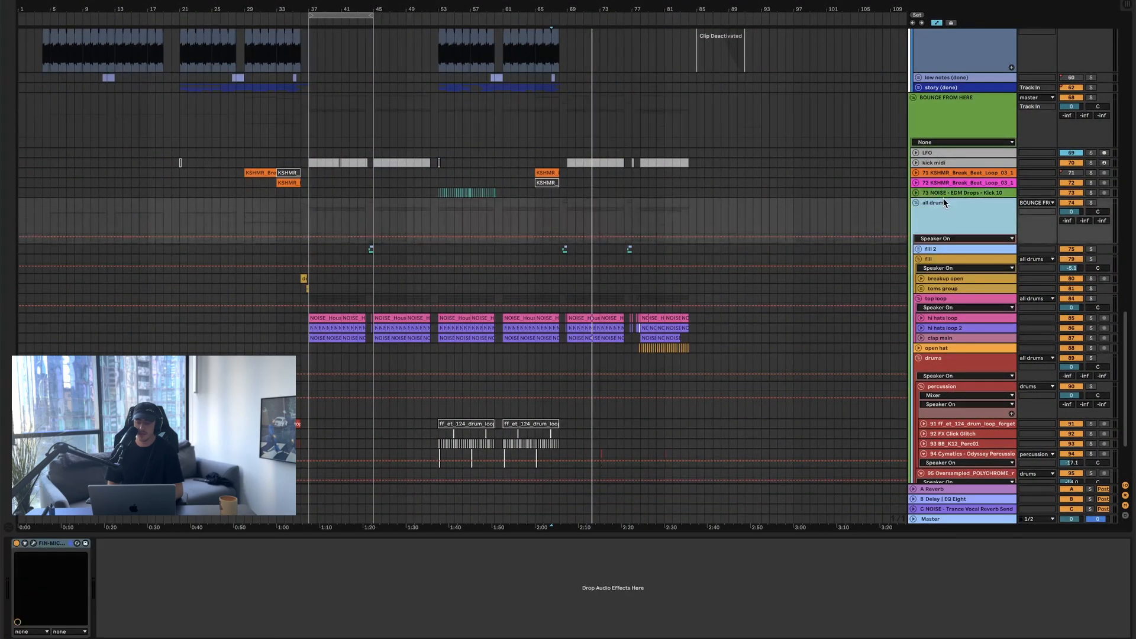
pyautogui.scroll(5, 949, 184)
pyautogui.scroll(-8, 947, 188)
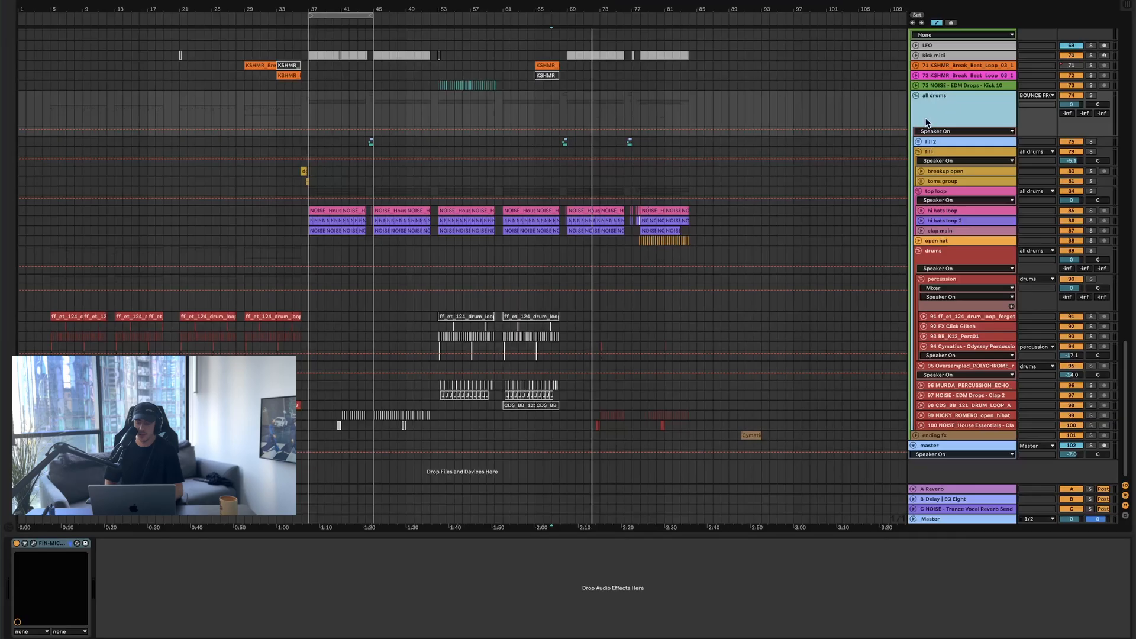
# - Show the Master track's device chain and select its Utility device
pyautogui.scroll(15, 927, 122)
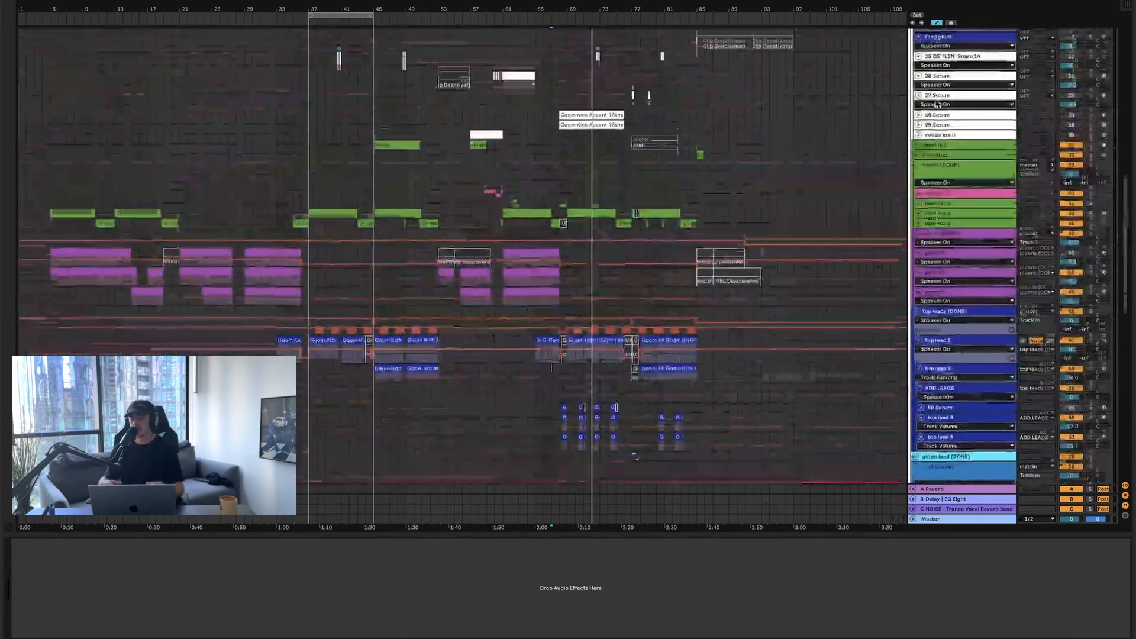
pyautogui.scroll(5, 937, 103)
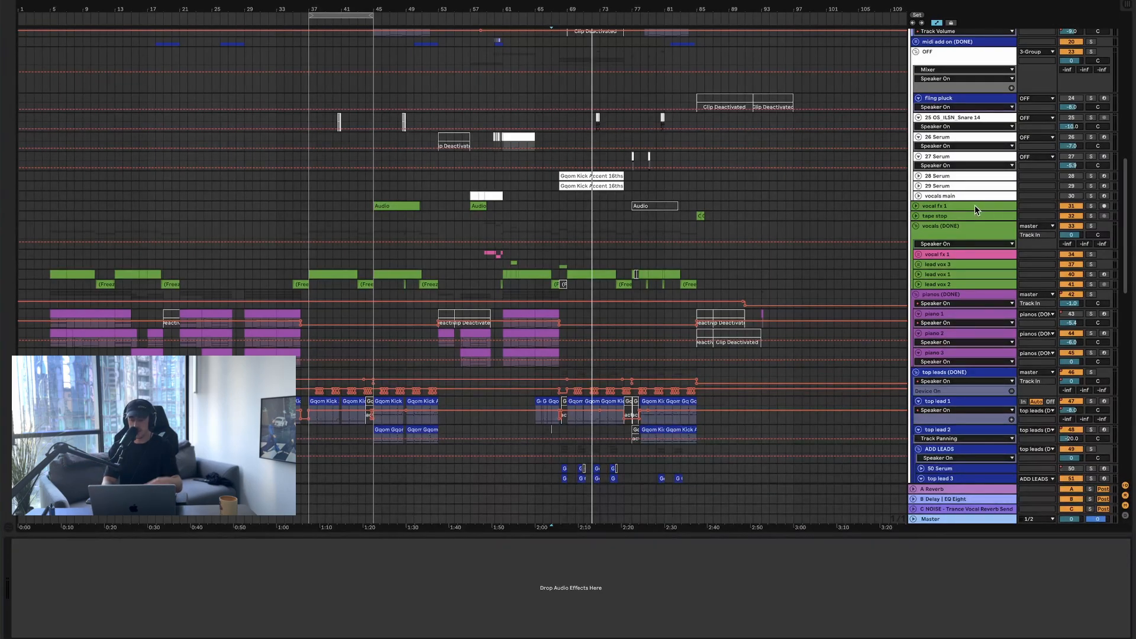
pyautogui.click(951, 520)
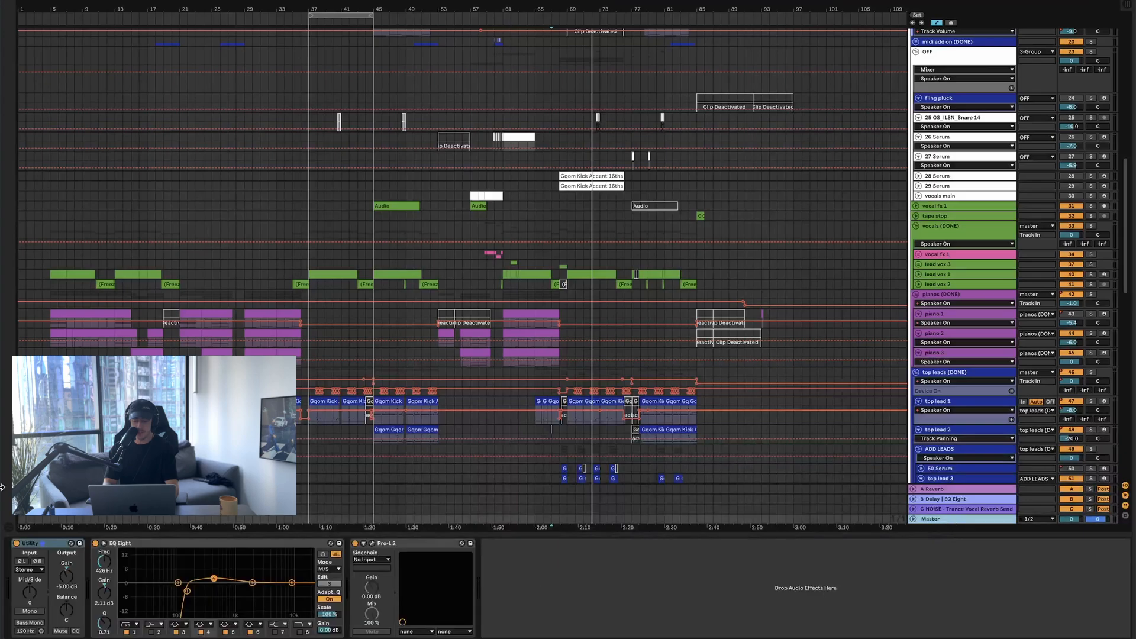
pyautogui.scroll(15, 737, 274)
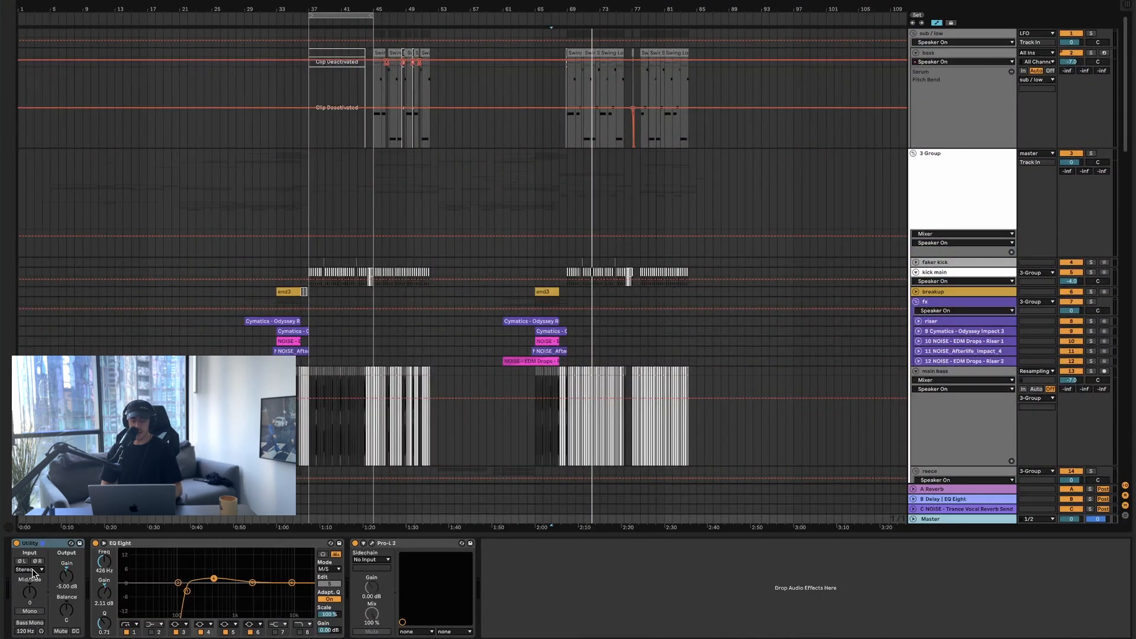
pyautogui.click(38, 545)
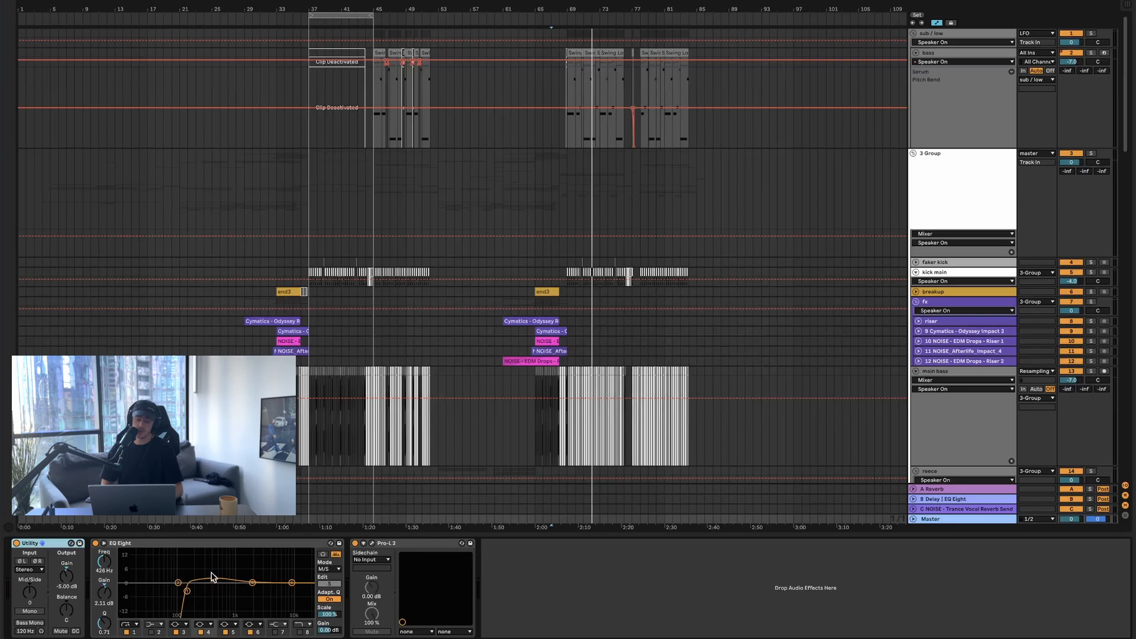
# - Open the Pro-L 2 limiter on the Master track to examine its settings, moving its window aside, and close it
pyautogui.click(372, 543)
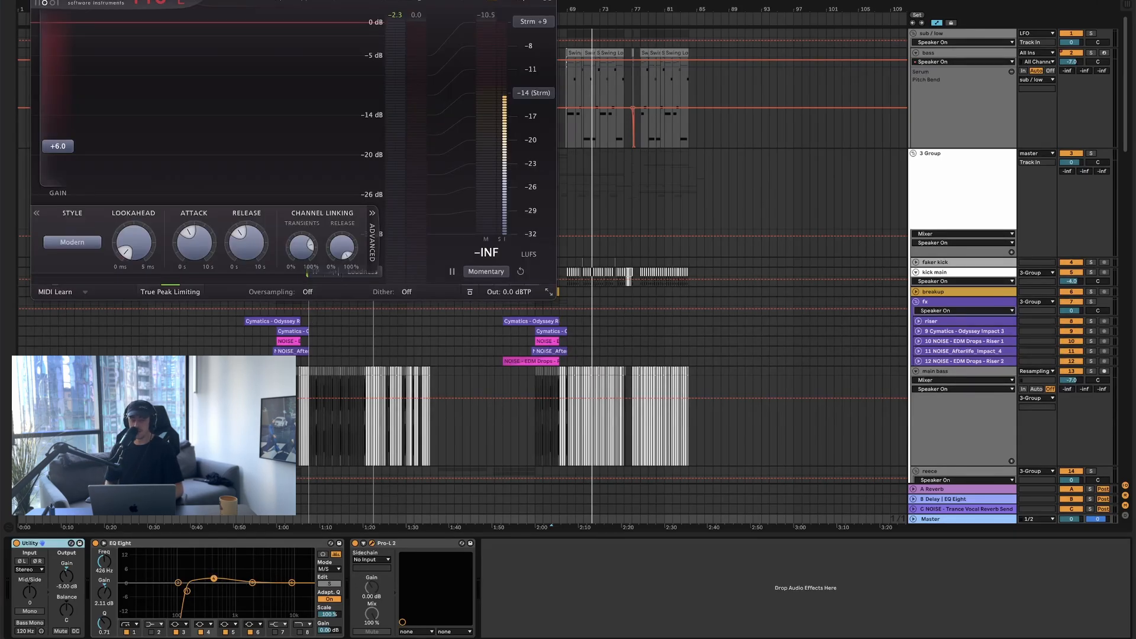
pyautogui.moveTo(237, 0); pyautogui.dragTo(575, 4)
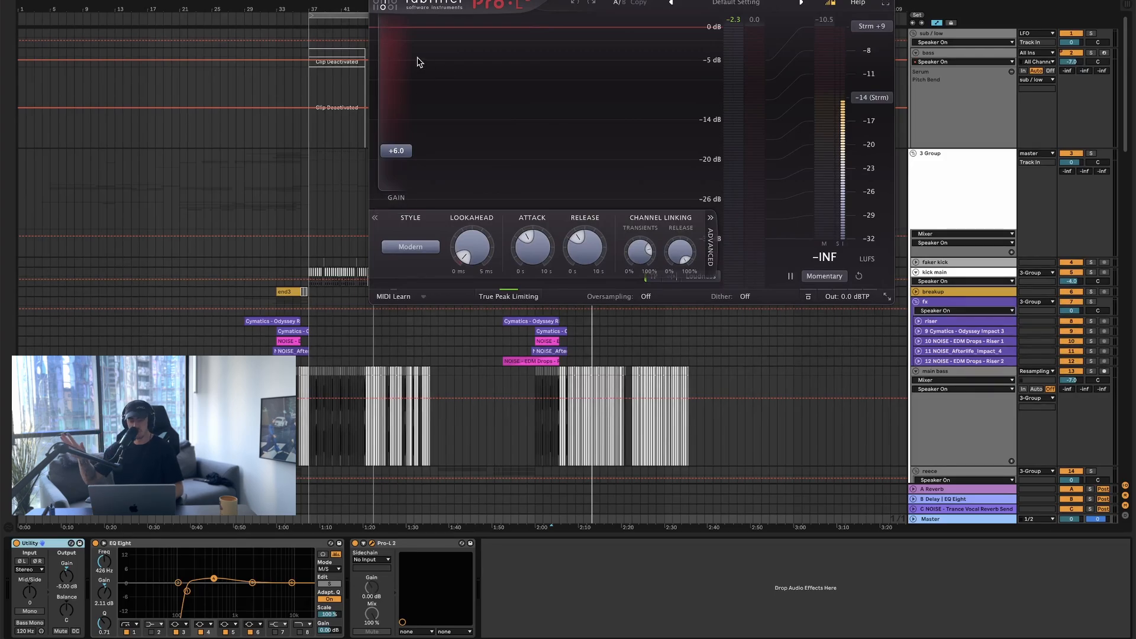
pyautogui.click(375, 0)
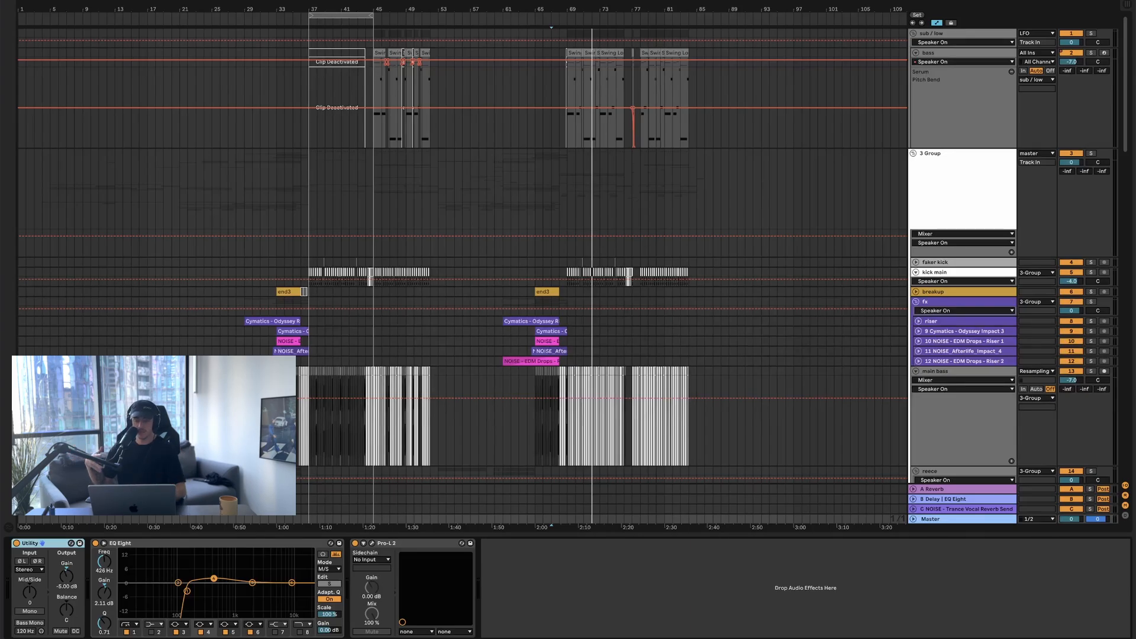
# - Switch to OBS and look through the neighbouring desktop spaces
pyautogui.scroll(-10, 776, 212)
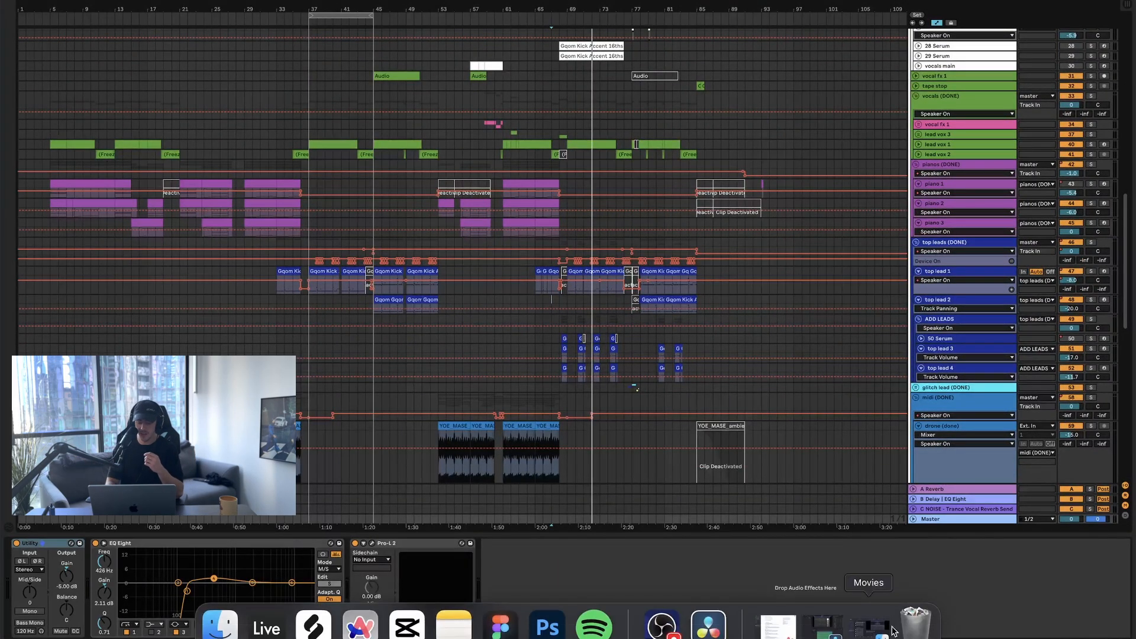
pyautogui.click(661, 618)
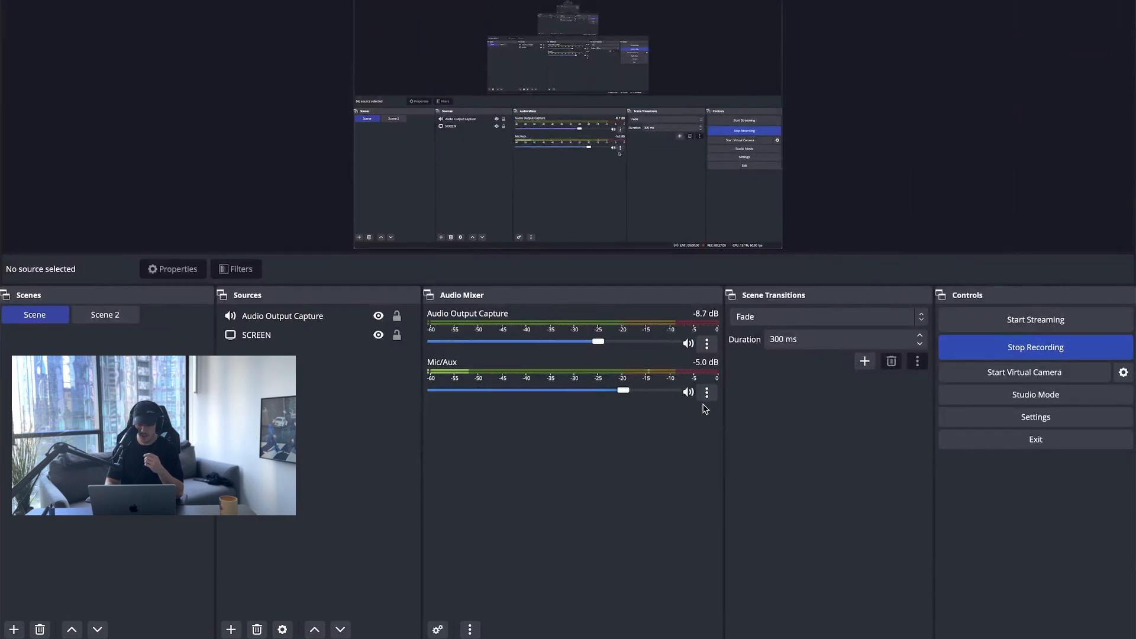
pyautogui.hotkey('ctrl', 'Left')
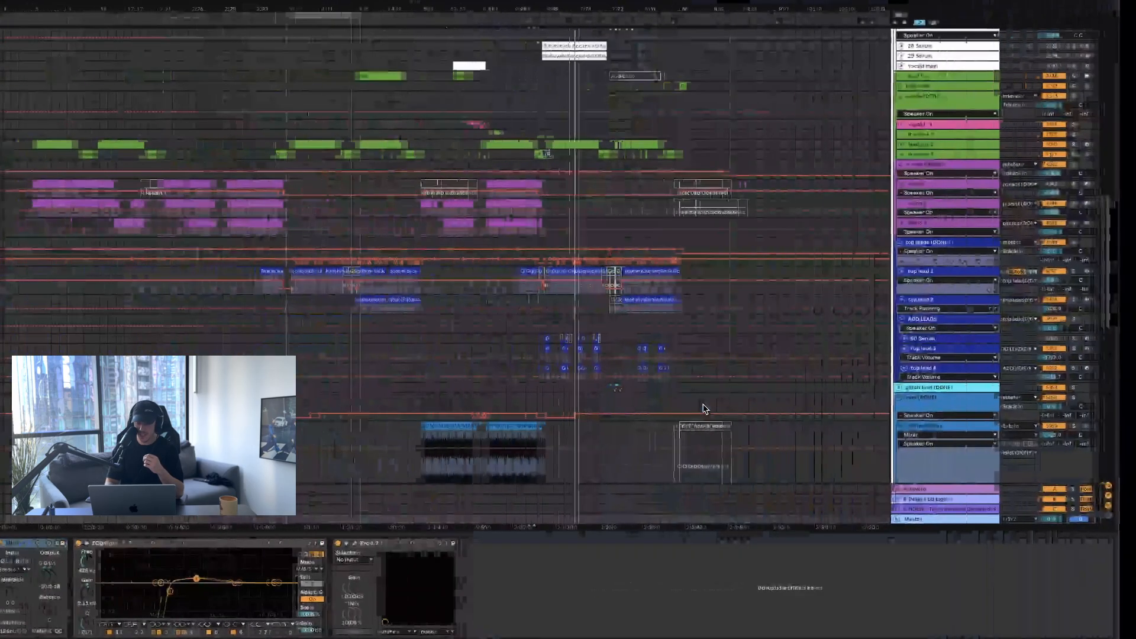
pyautogui.hotkey('ctrl', 'Right')
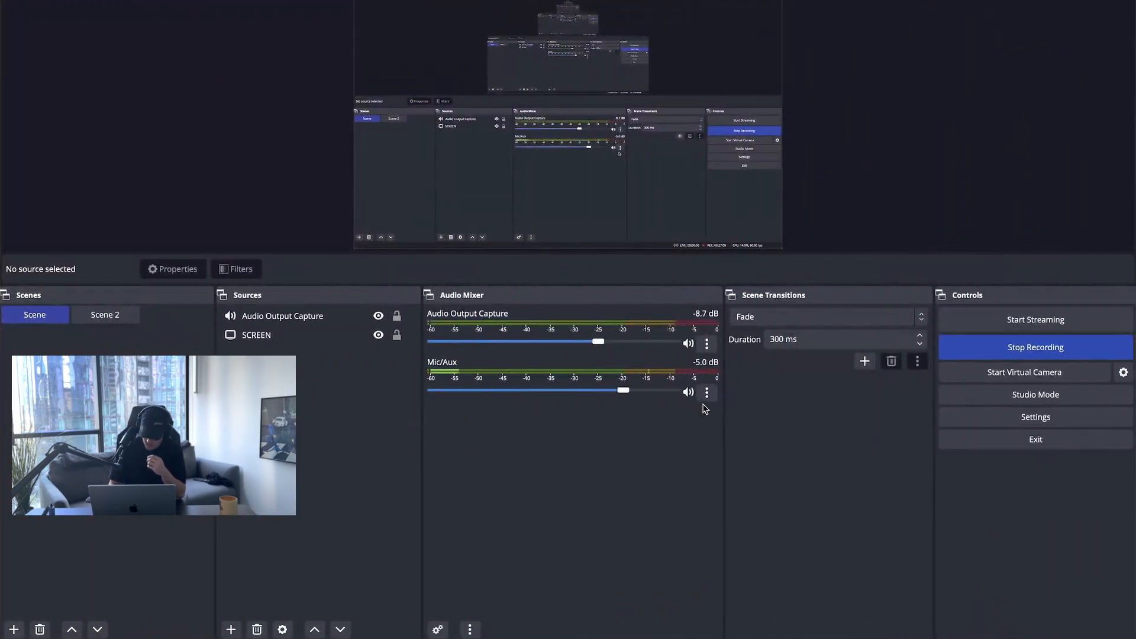
pyautogui.hotkey('ctrl', 'Right')
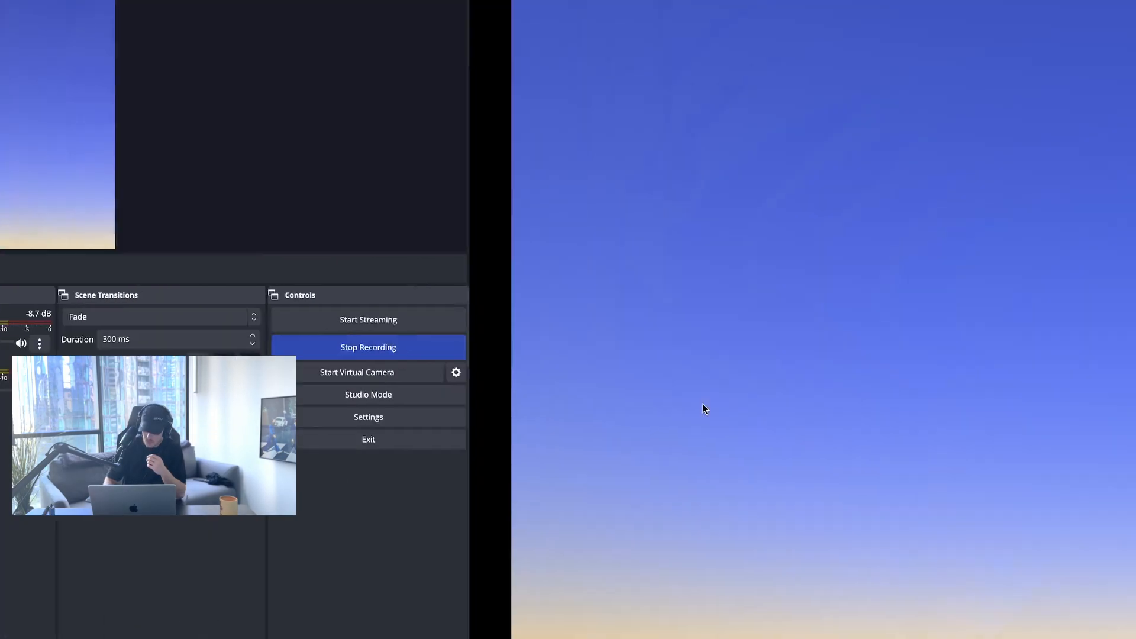